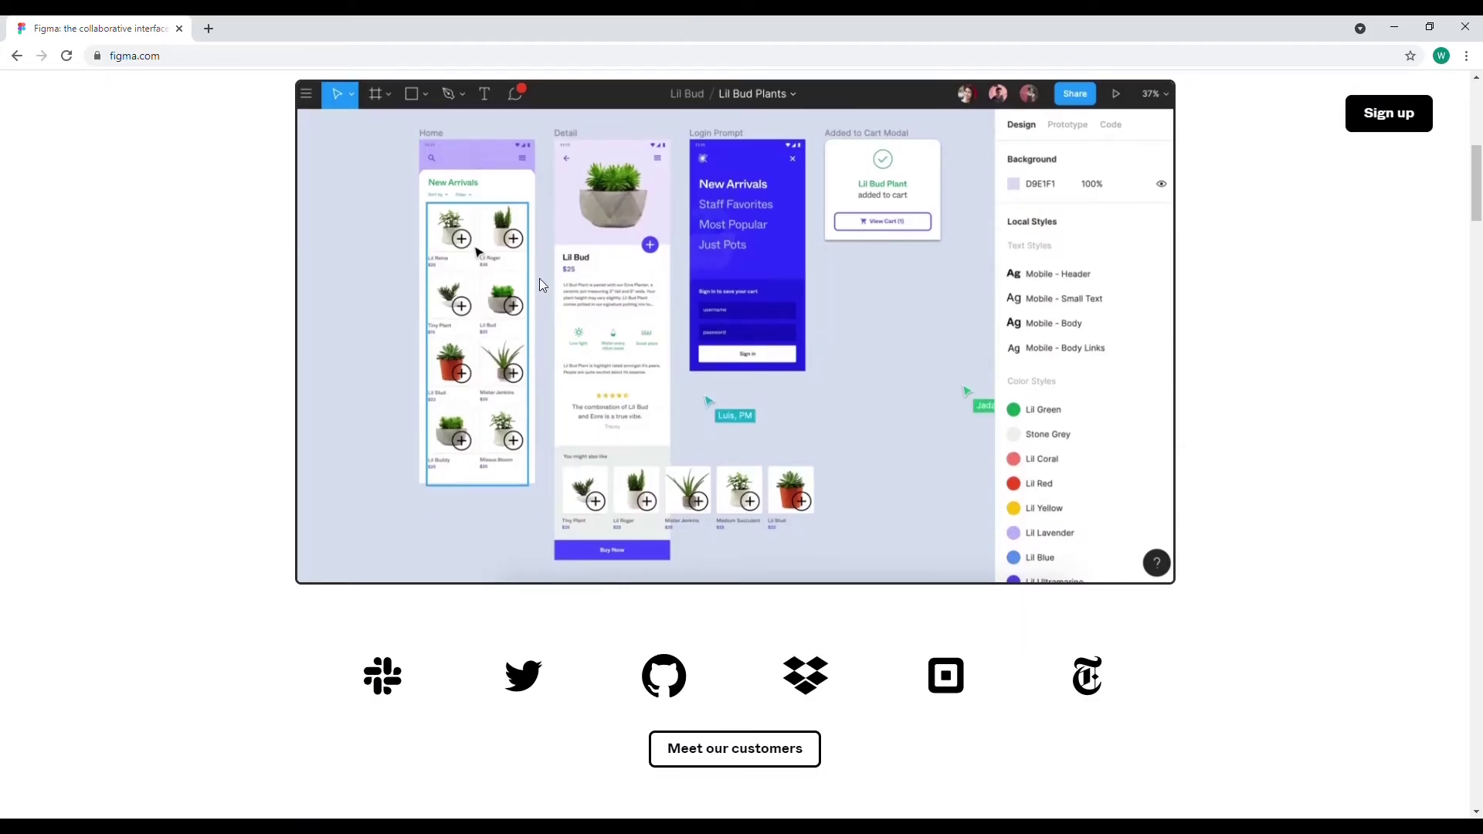
# Scroll down through the figma.com homepage's editor demo and FigJam sections
pyautogui.scroll(-5, 539, 279)
pyautogui.scroll(-4, 539, 288)
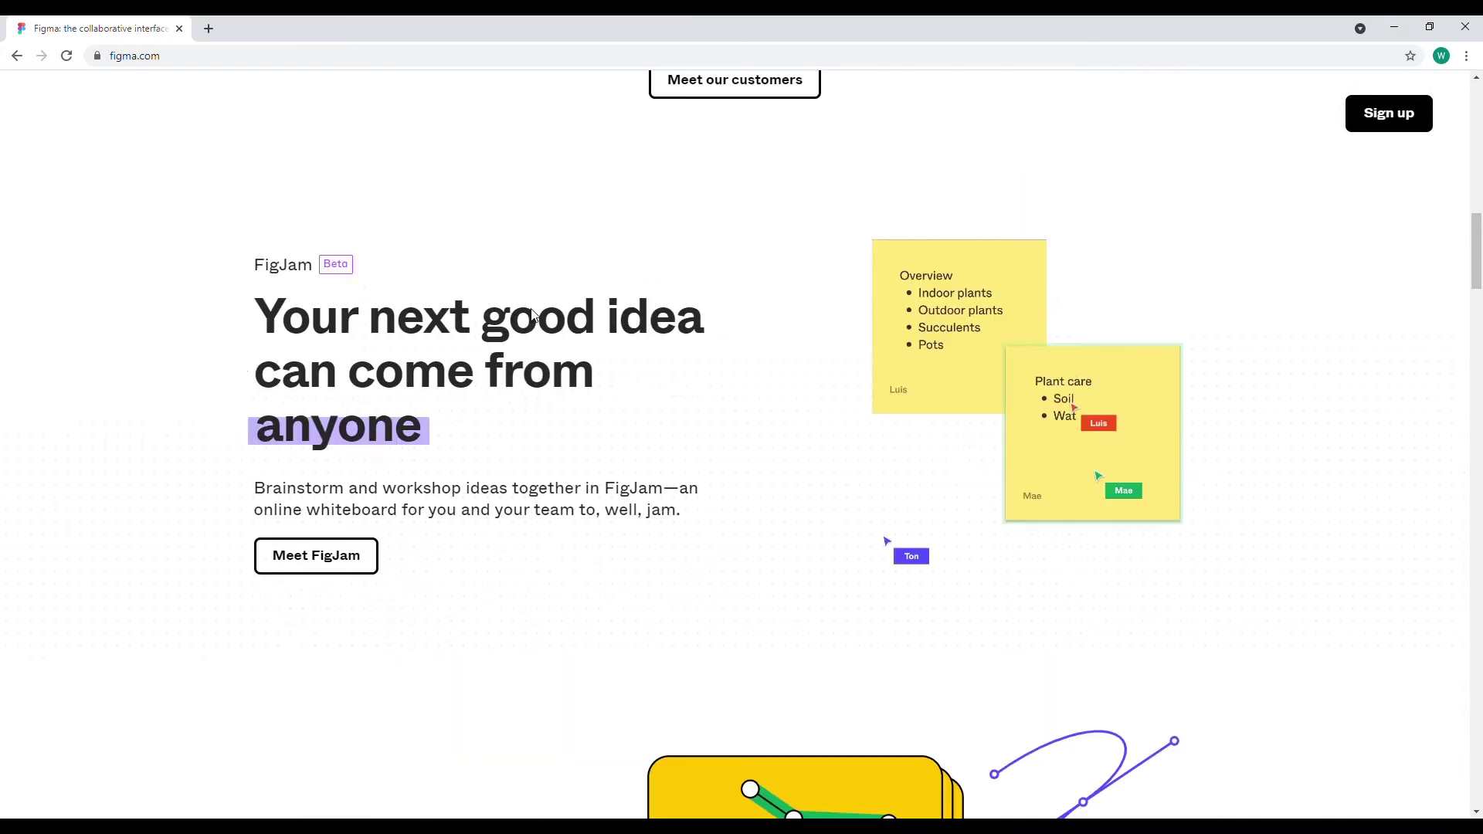
pyautogui.scroll(-5, 568, 442)
pyautogui.scroll(-2, 567, 449)
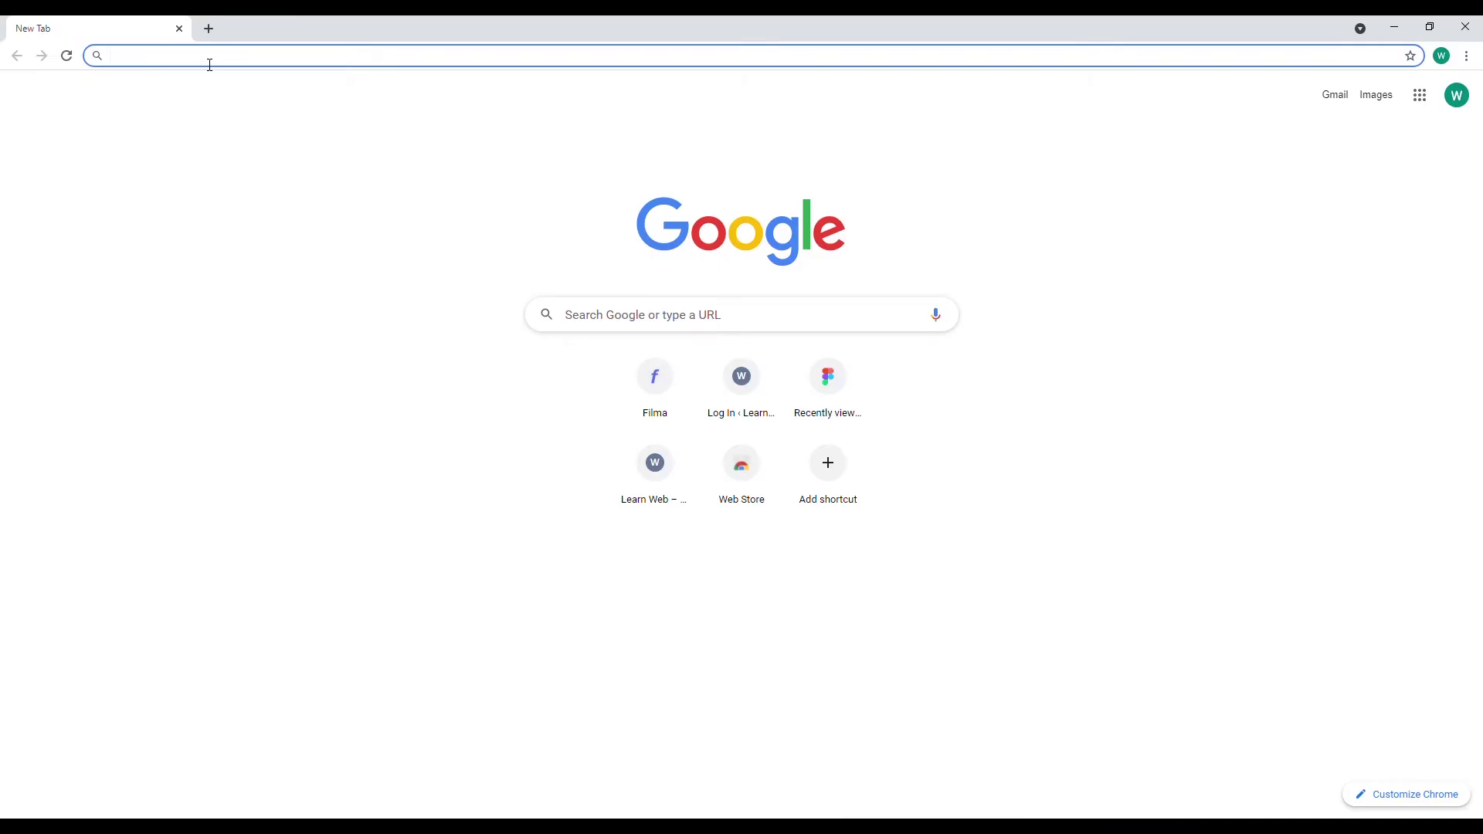
# Load figma.com and log in with the Google account to reach the Recently viewed dashboard
pyautogui.write('fi')
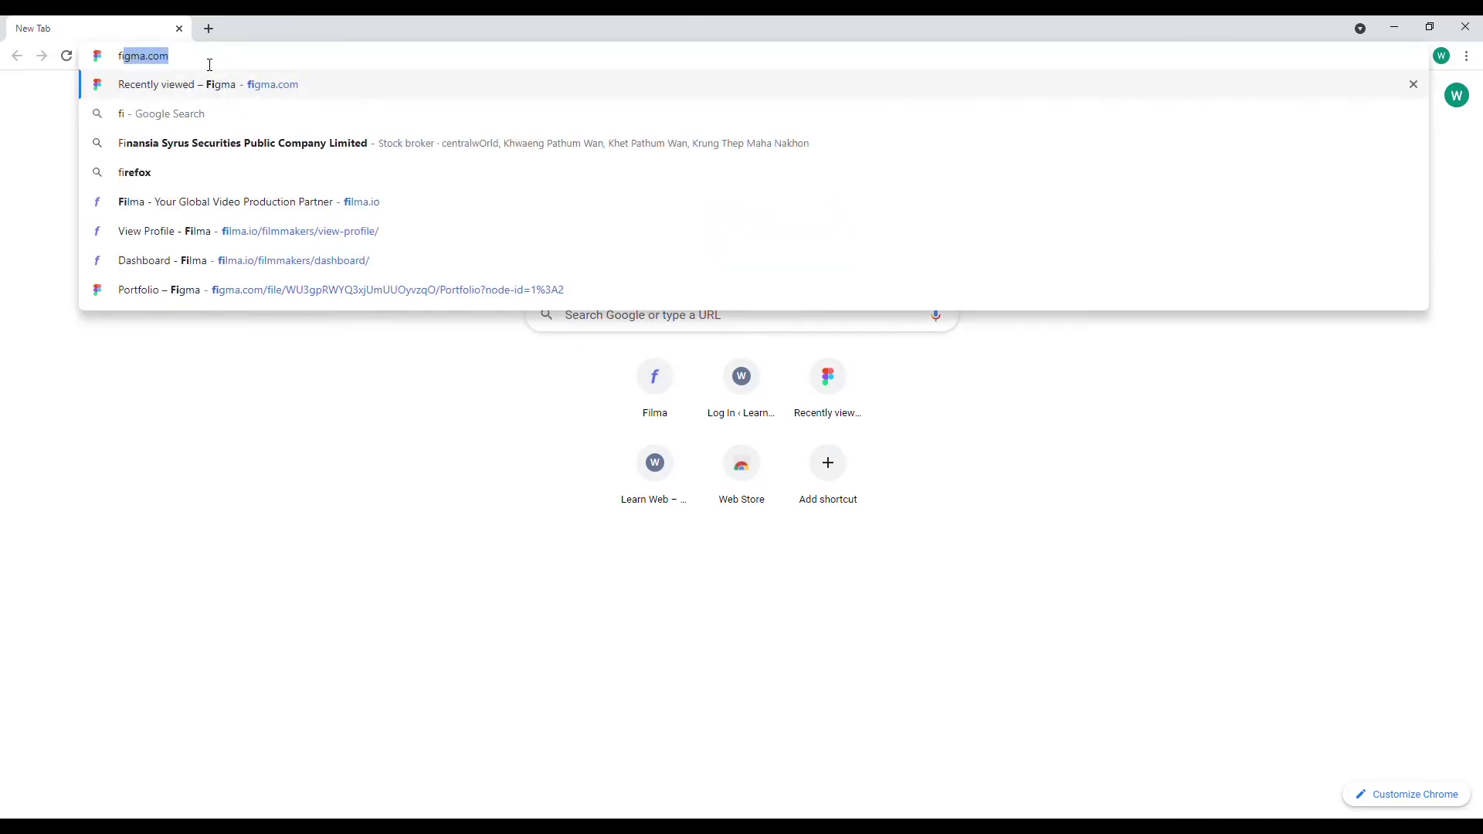
pyautogui.write('gma.c')
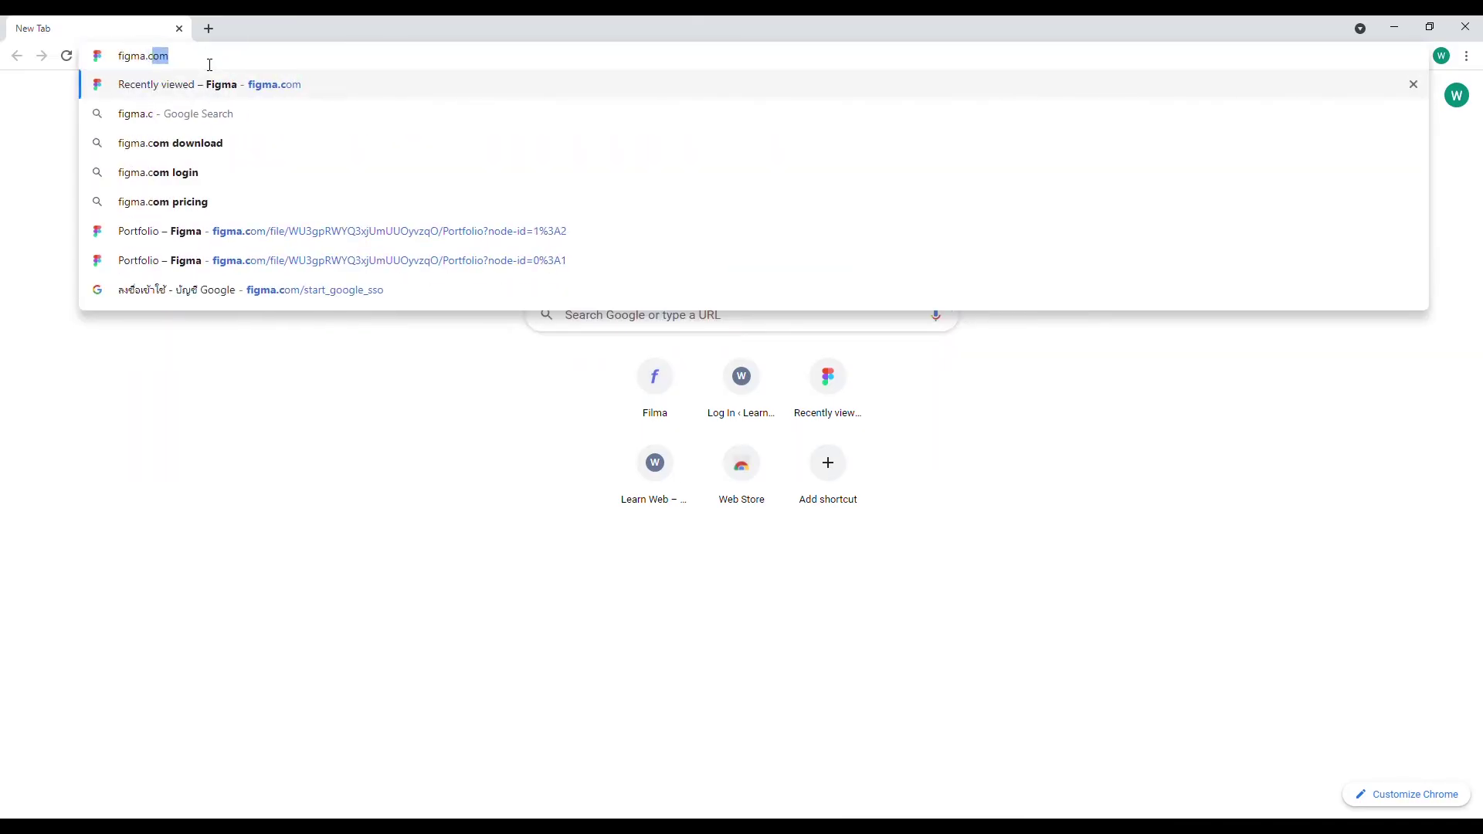
pyautogui.write('om')
pyautogui.press('Return')
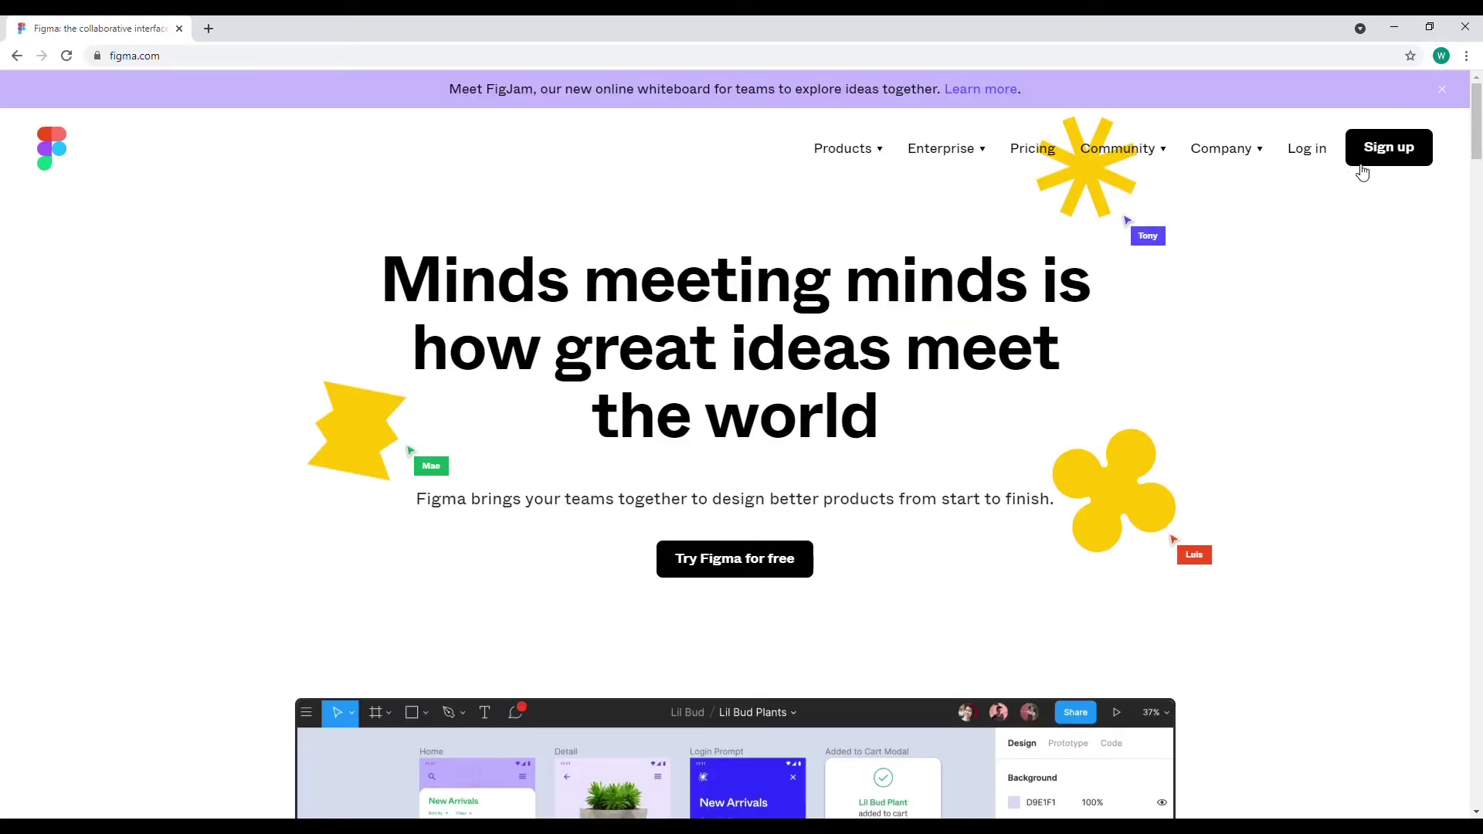
pyautogui.scroll(-2, 1271, 231)
pyautogui.scroll(2, 1260, 247)
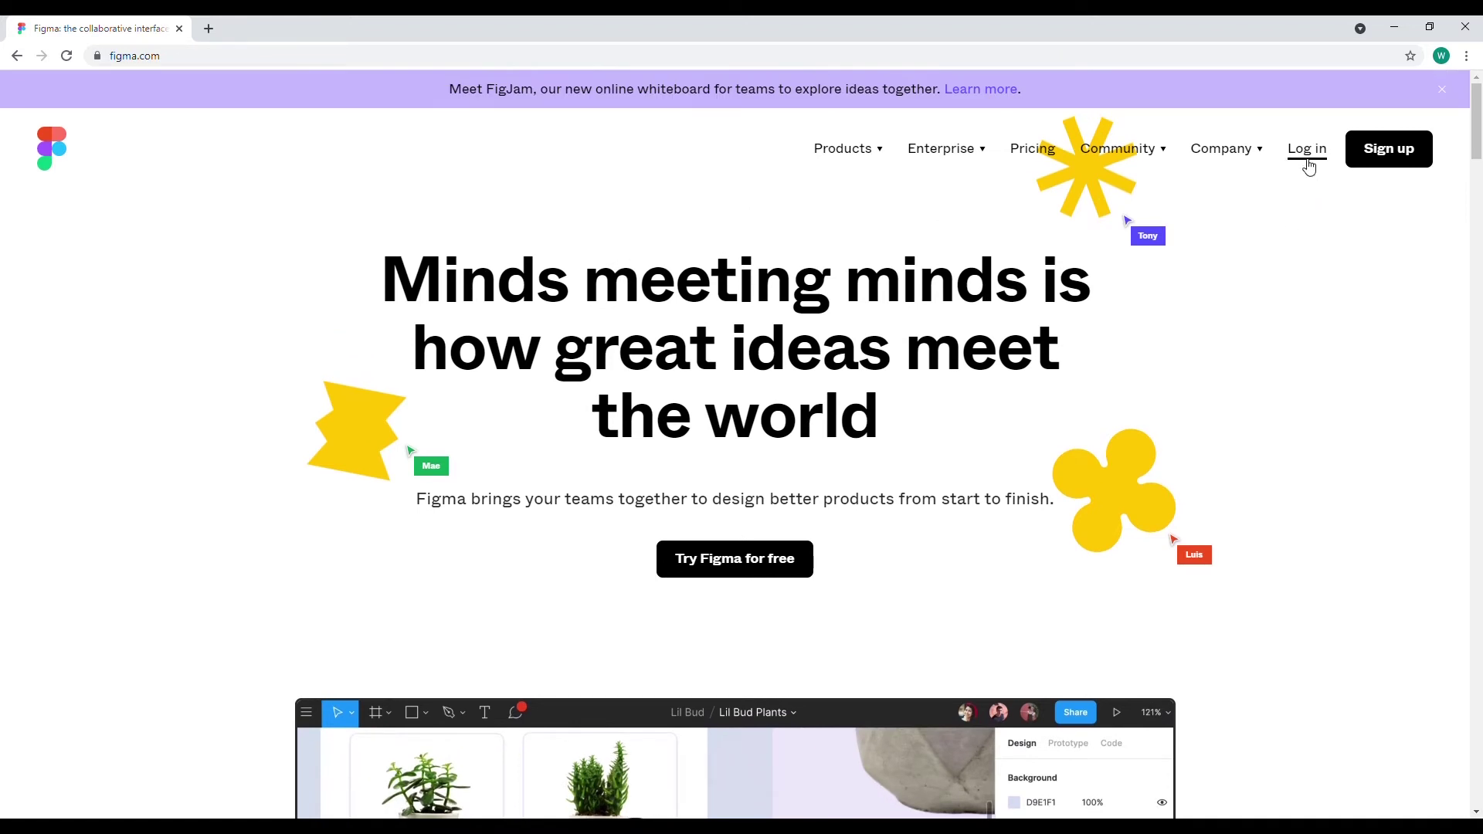
pyautogui.click(1307, 157)
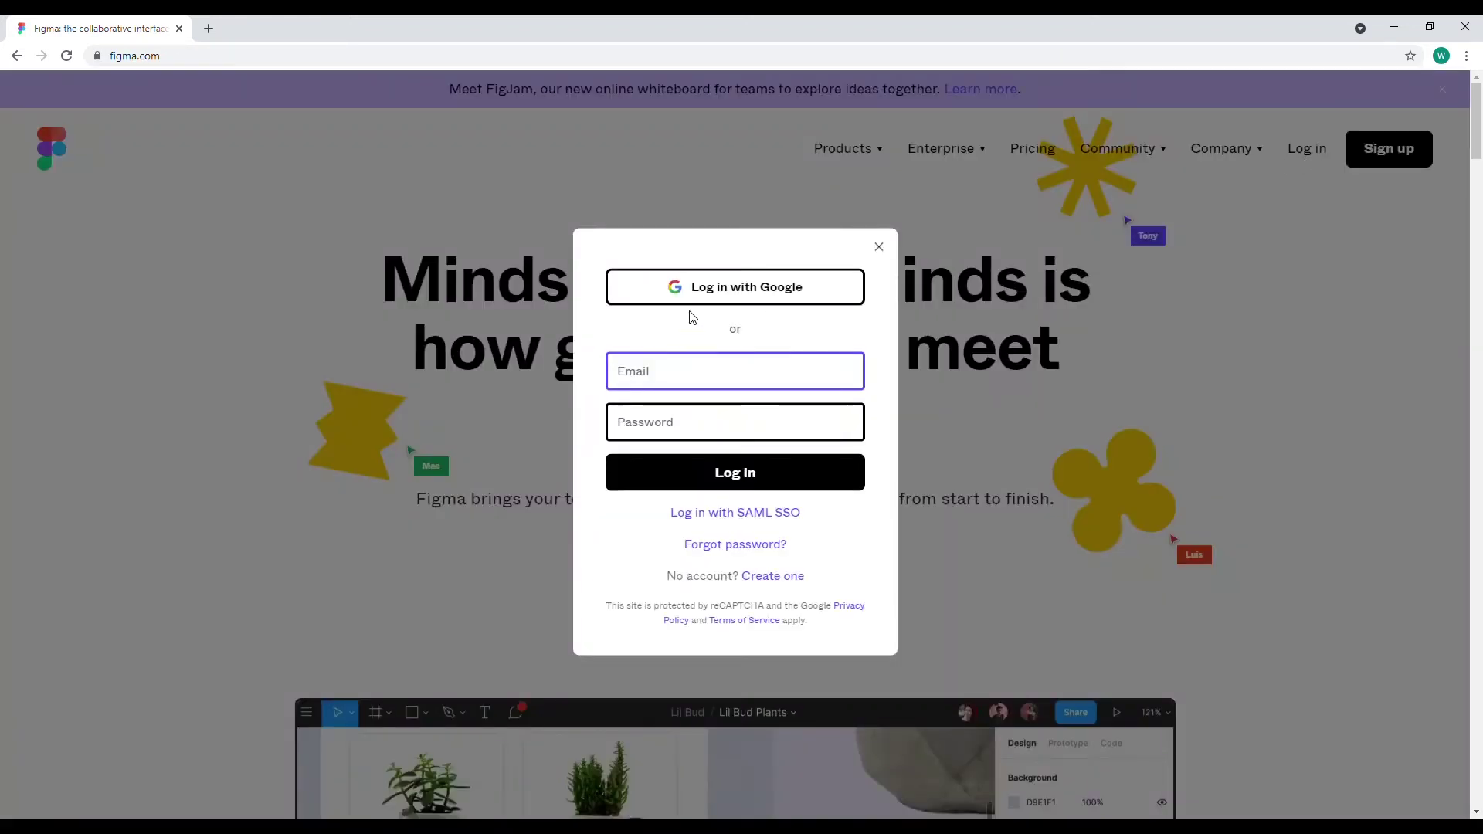
pyautogui.click(680, 289)
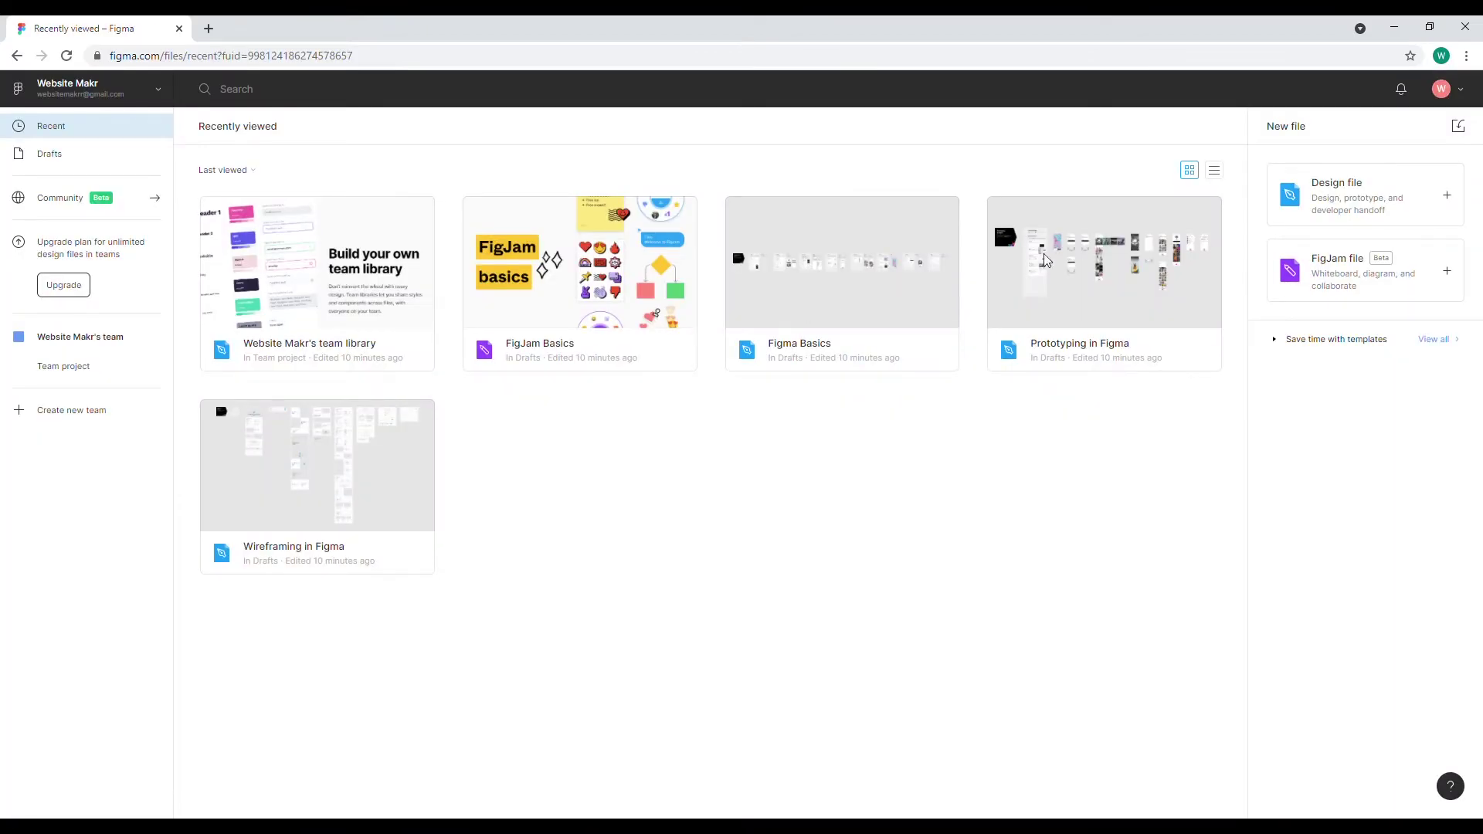
# Create a new design file in Drafts, dismiss the popup, and rename it 'Portfolio'
pyautogui.click(1334, 201)
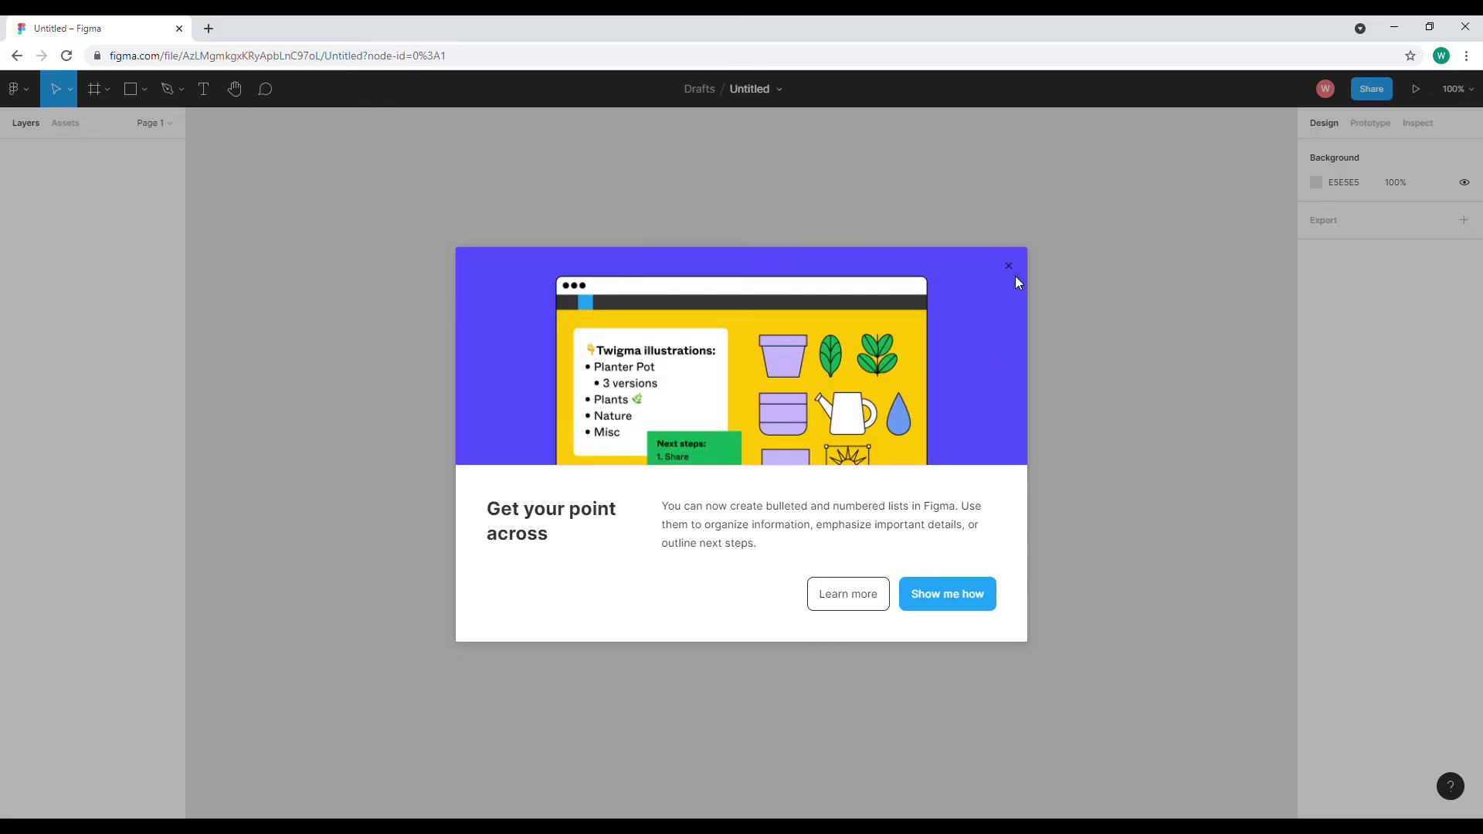
pyautogui.click(1008, 268)
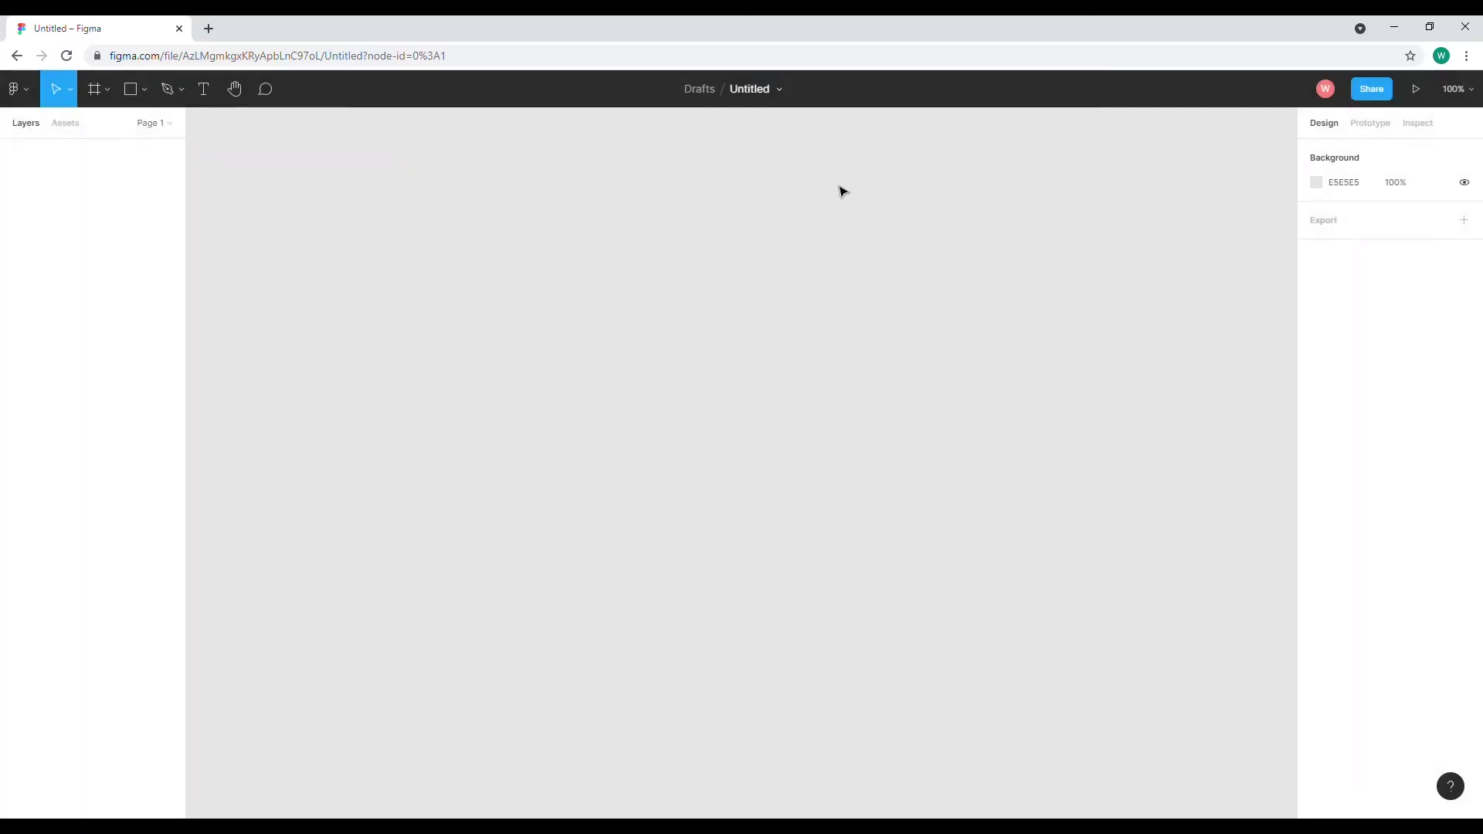
pyautogui.click(762, 89)
pyautogui.write('Portfolio')
pyautogui.click(735, 148)
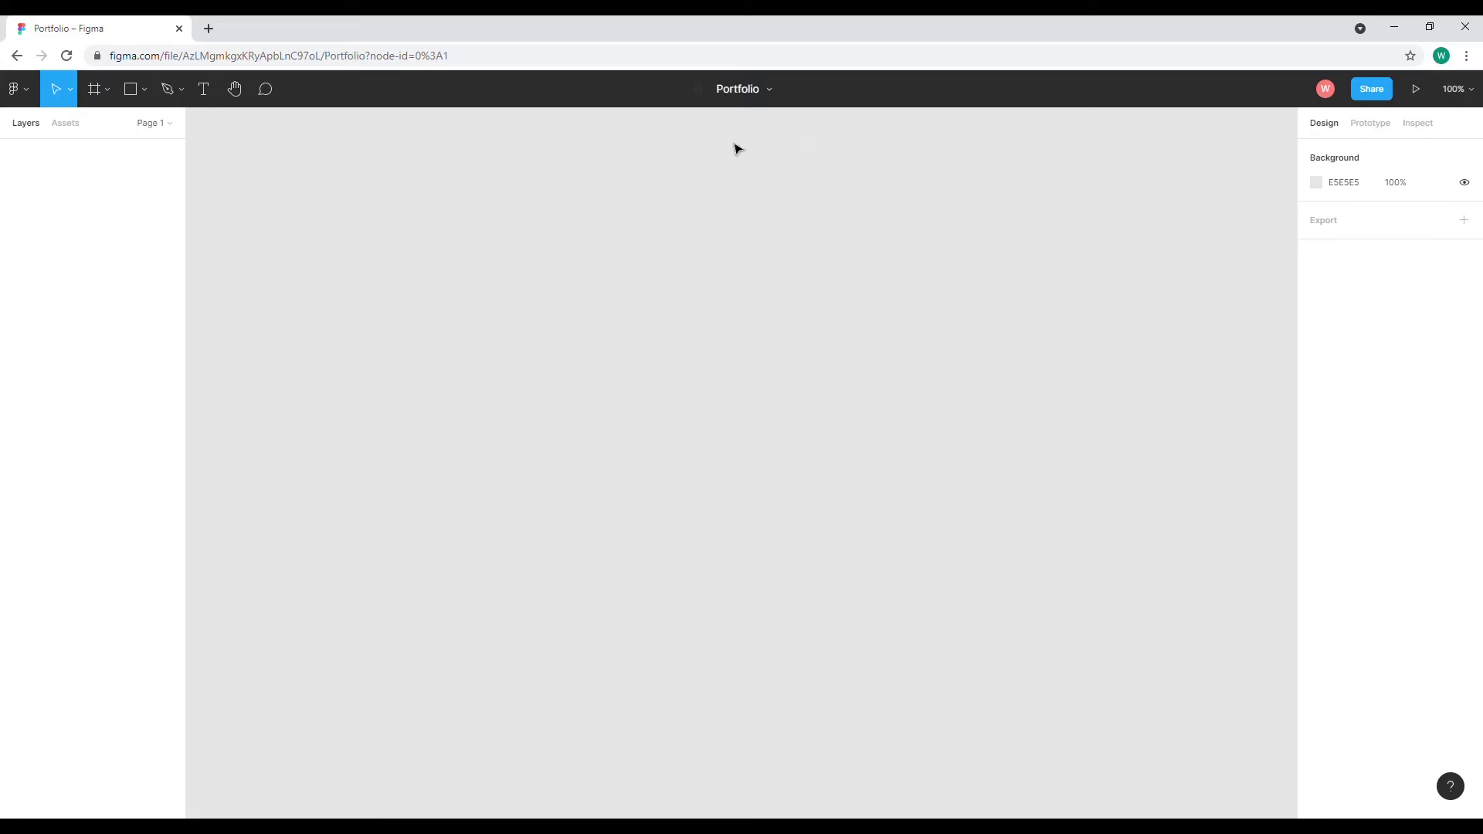
# Add a Desktop 1440×1024 frame named Desktop - 1 to the canvas
pyautogui.click(94, 90)
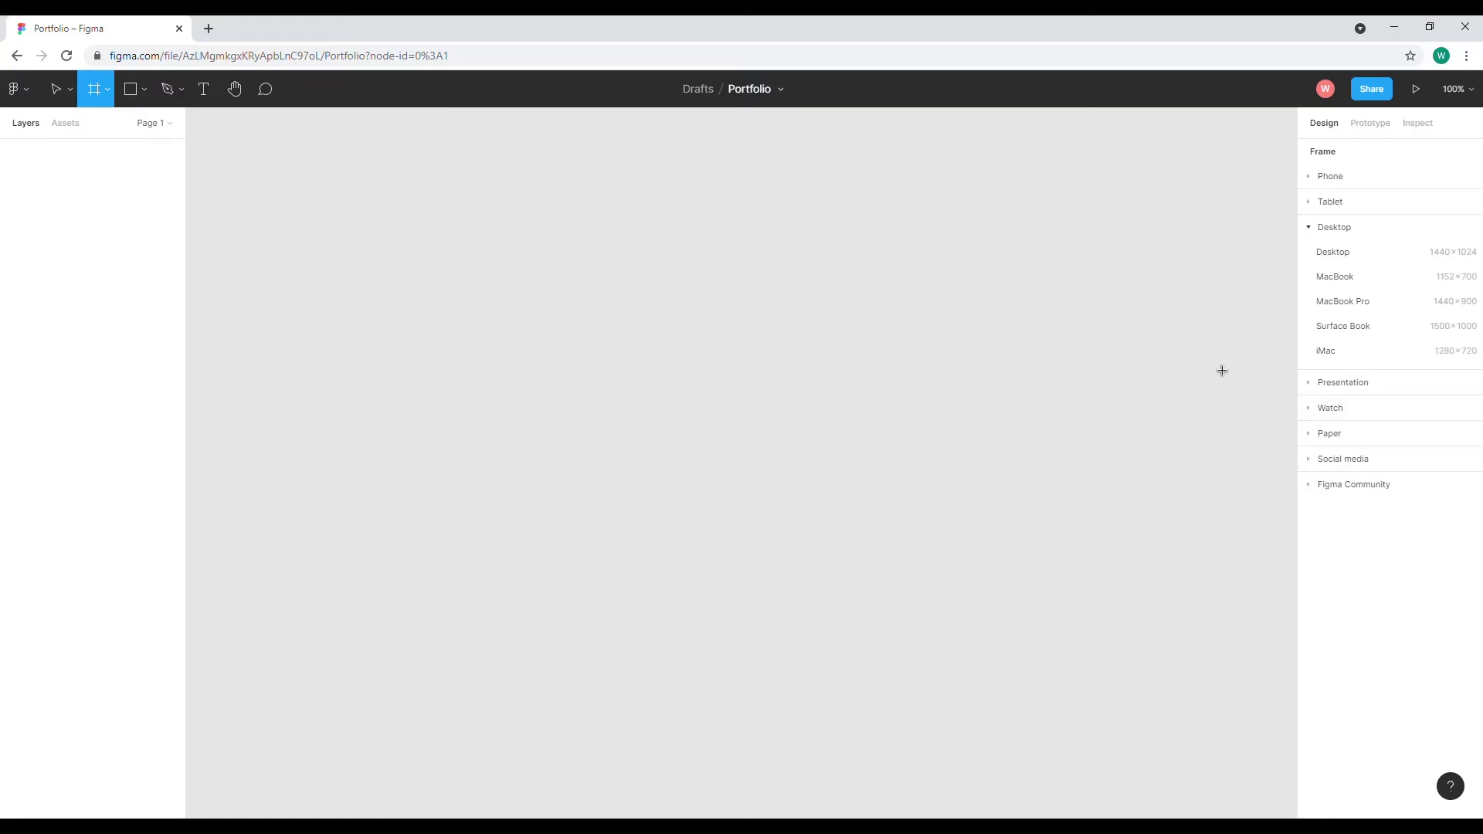
pyautogui.click(1338, 254)
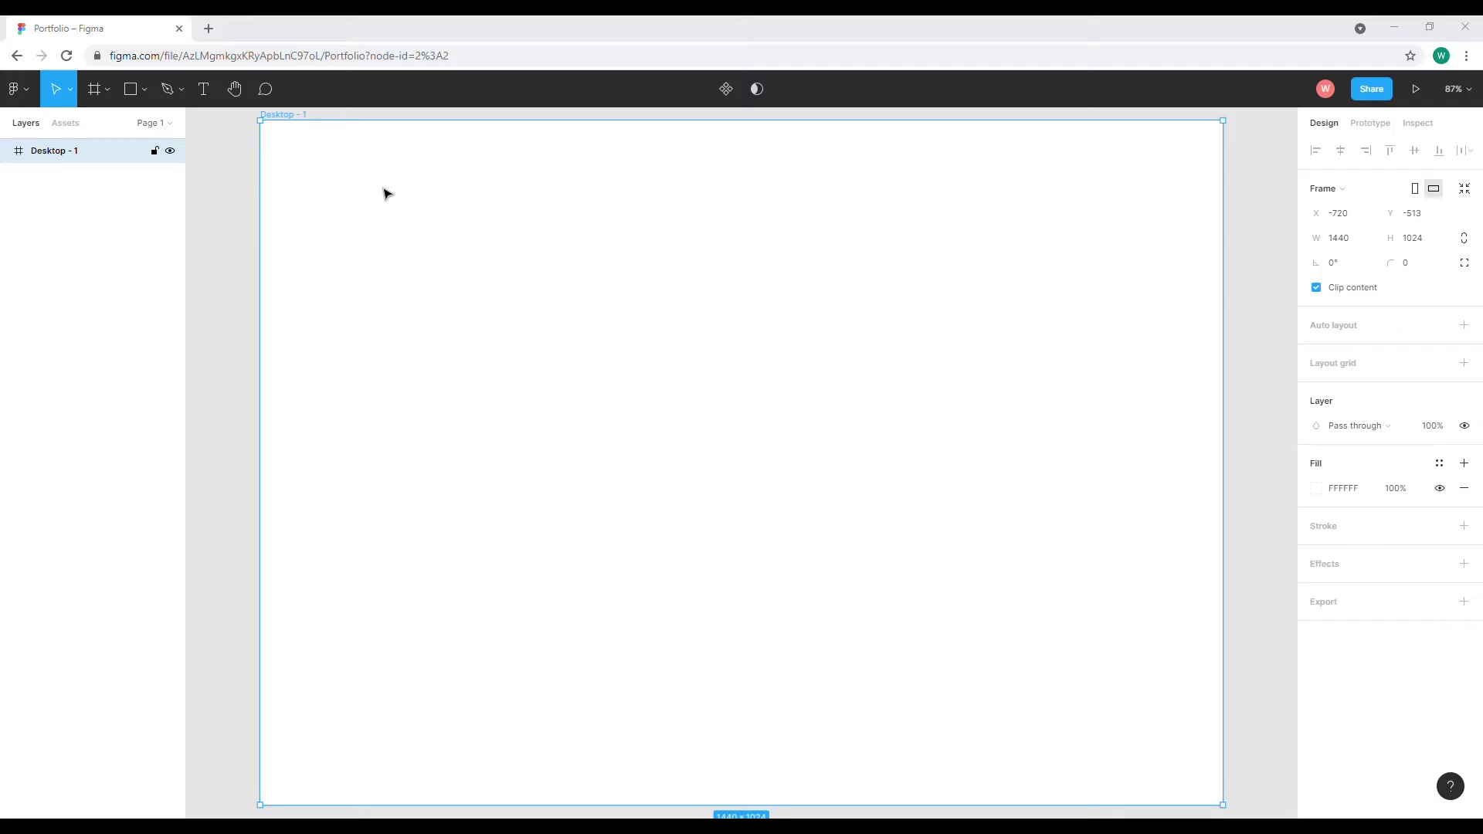
pyautogui.click(204, 93)
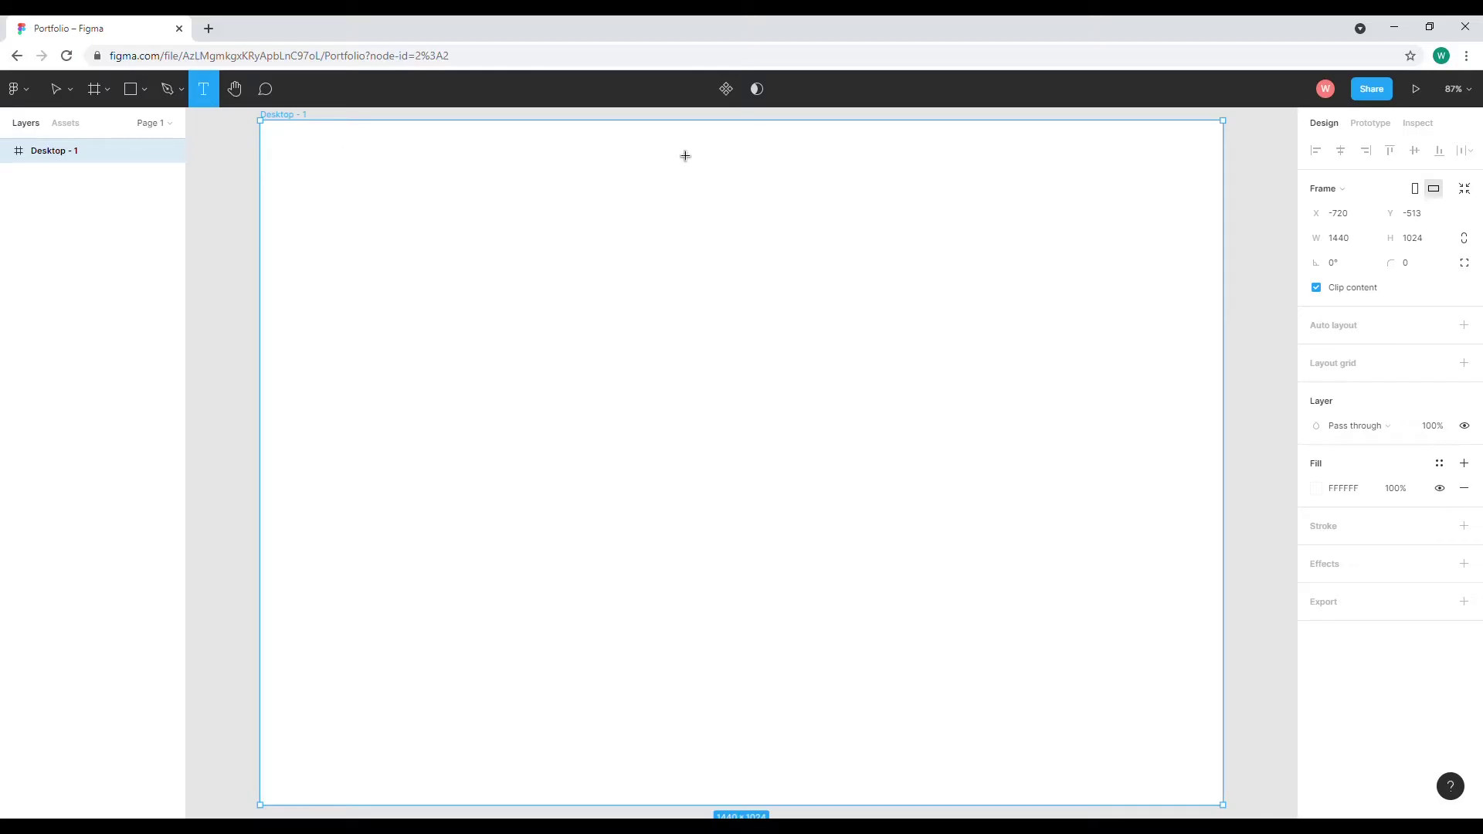
# Draw a centre-aligned text box at the frame's top centre and type the owner's name
pyautogui.moveTo(661, 142); pyautogui.dragTo(815, 189)
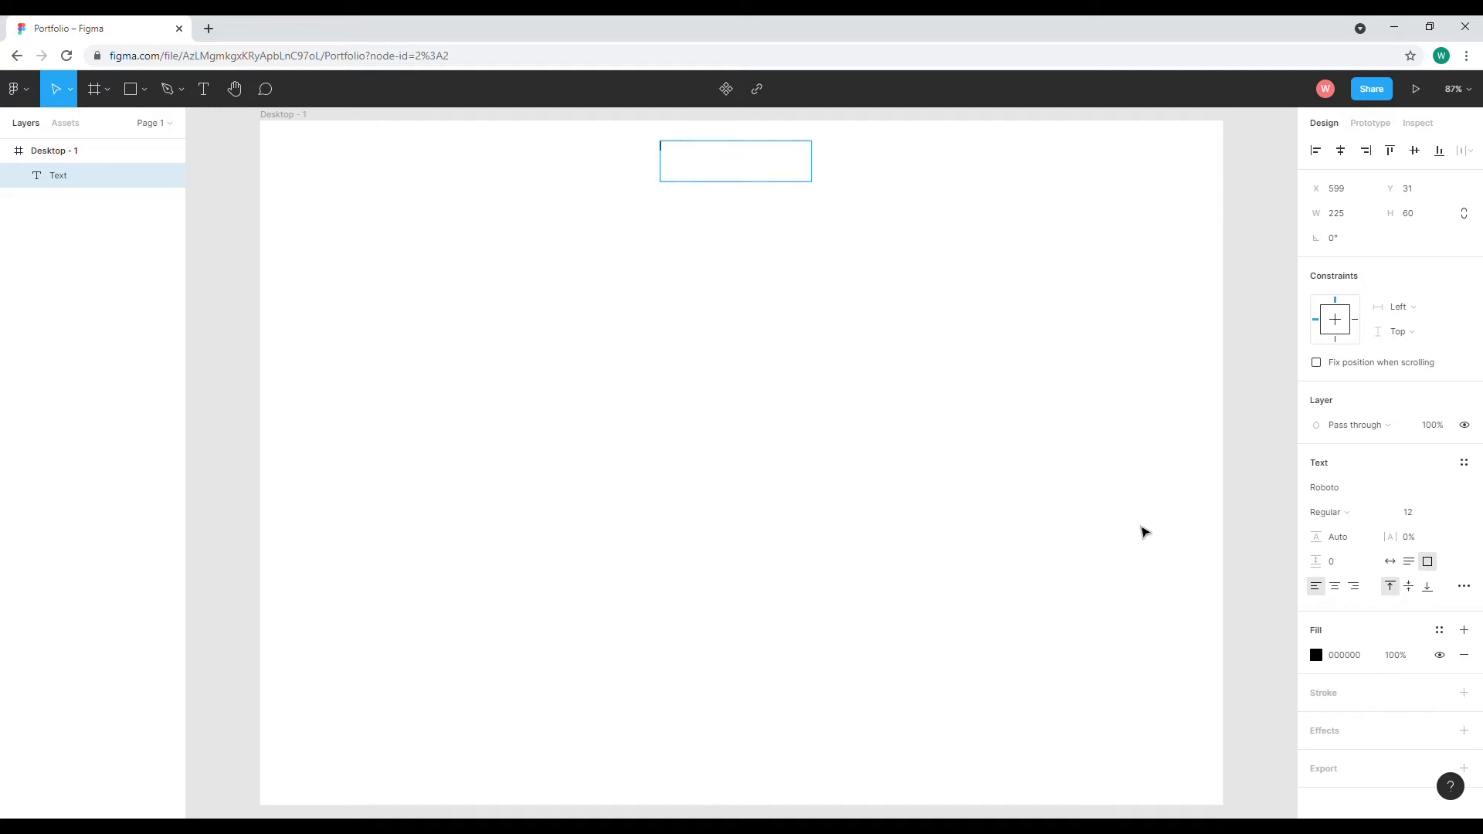
pyautogui.click(1337, 591)
pyautogui.write('Henrietta')
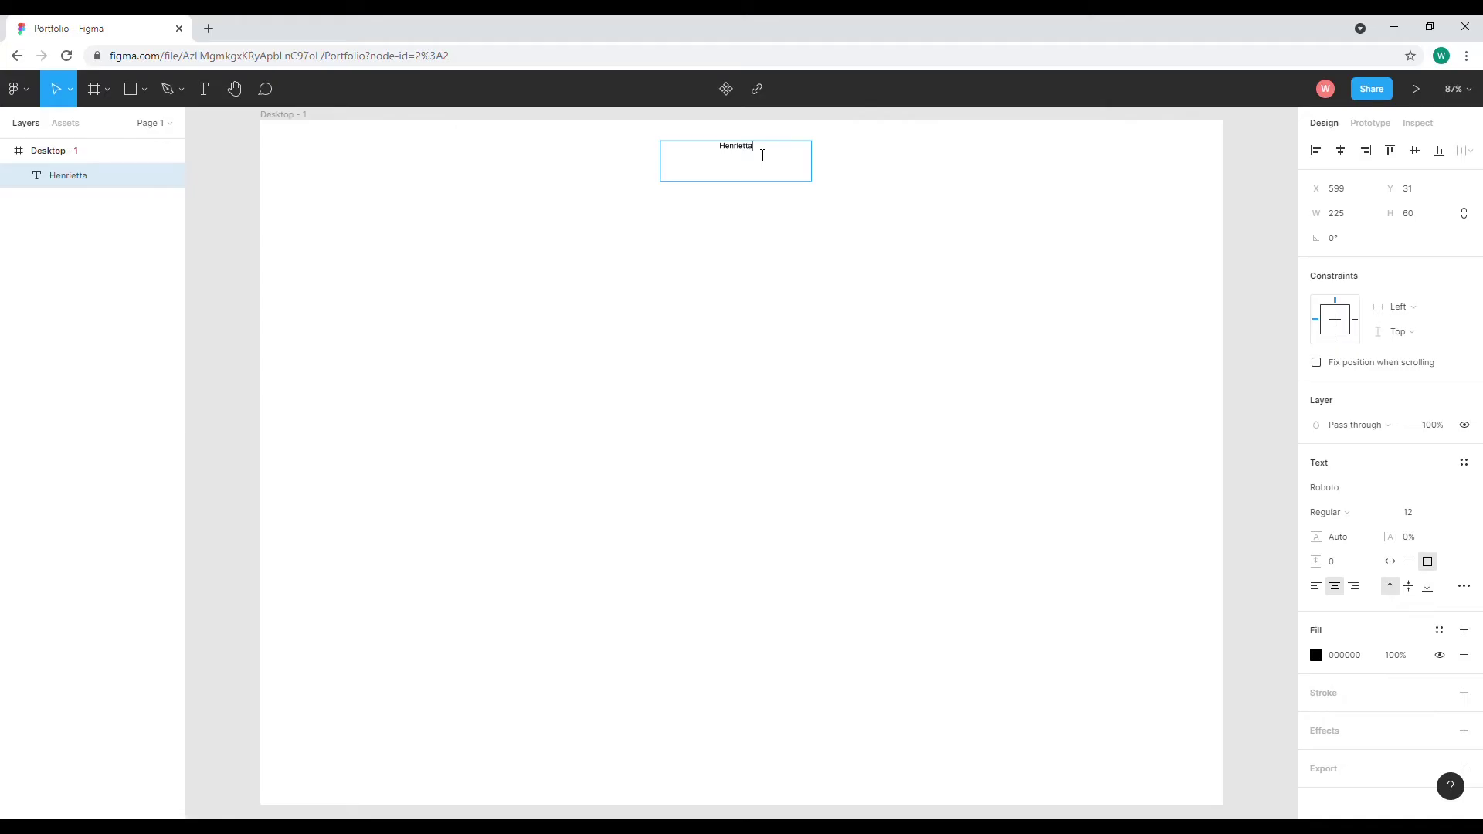
pyautogui.doubleClick(732, 152)
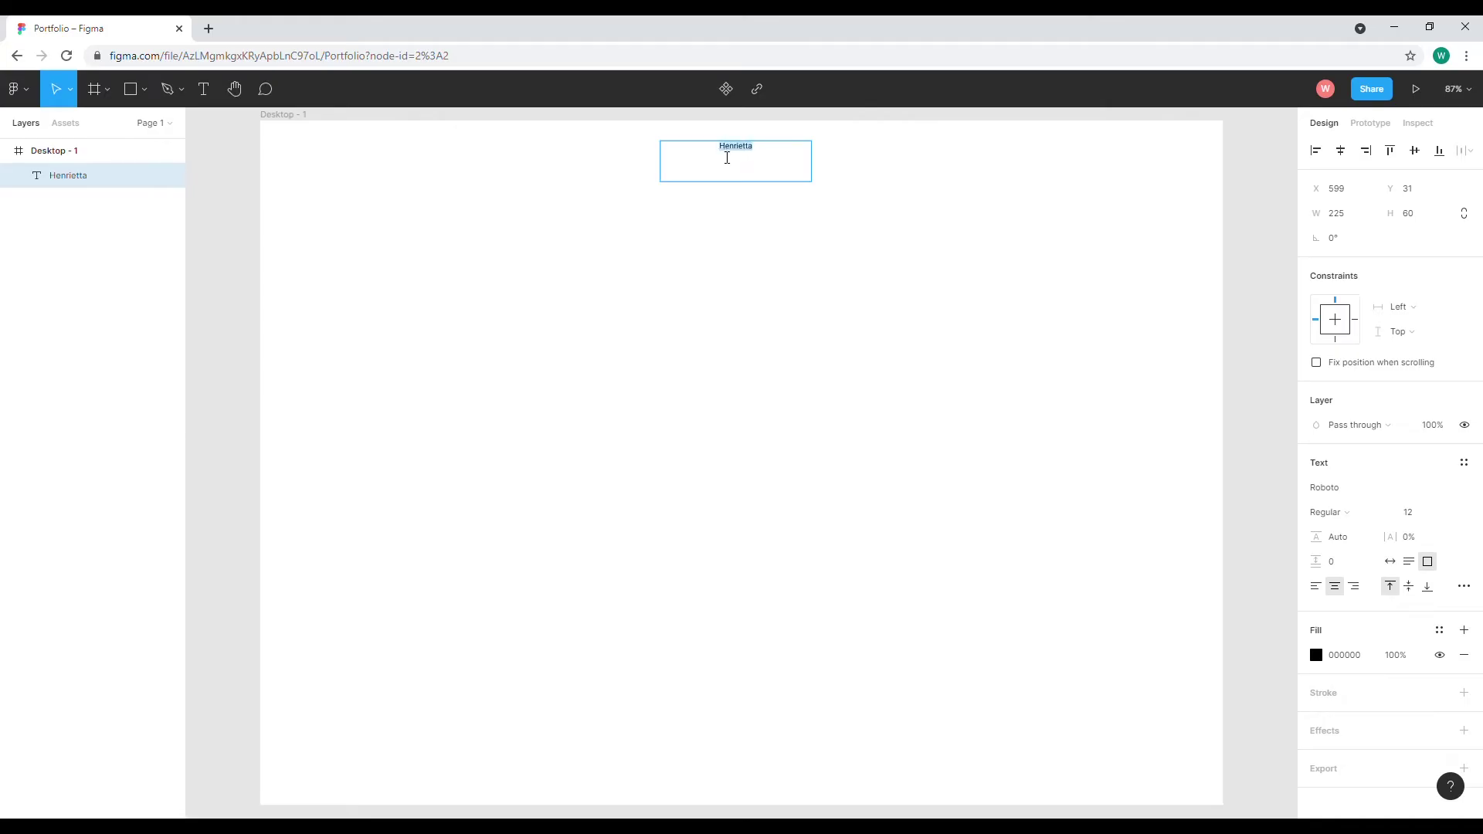
pyautogui.click(1449, 512)
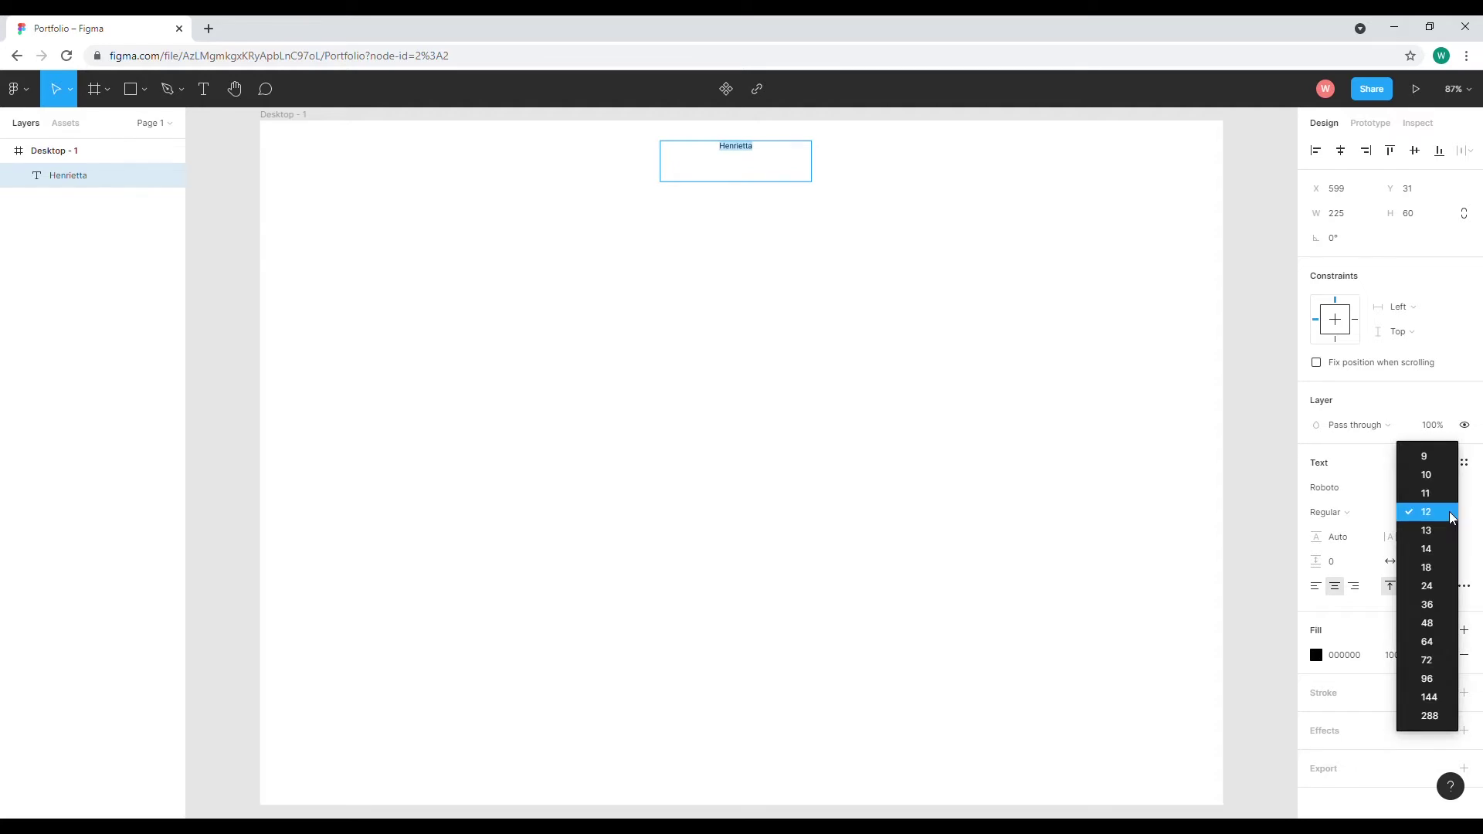
# Set the name heading to Redressed at size 48 and centre it along the frame's top
pyautogui.click(1433, 623)
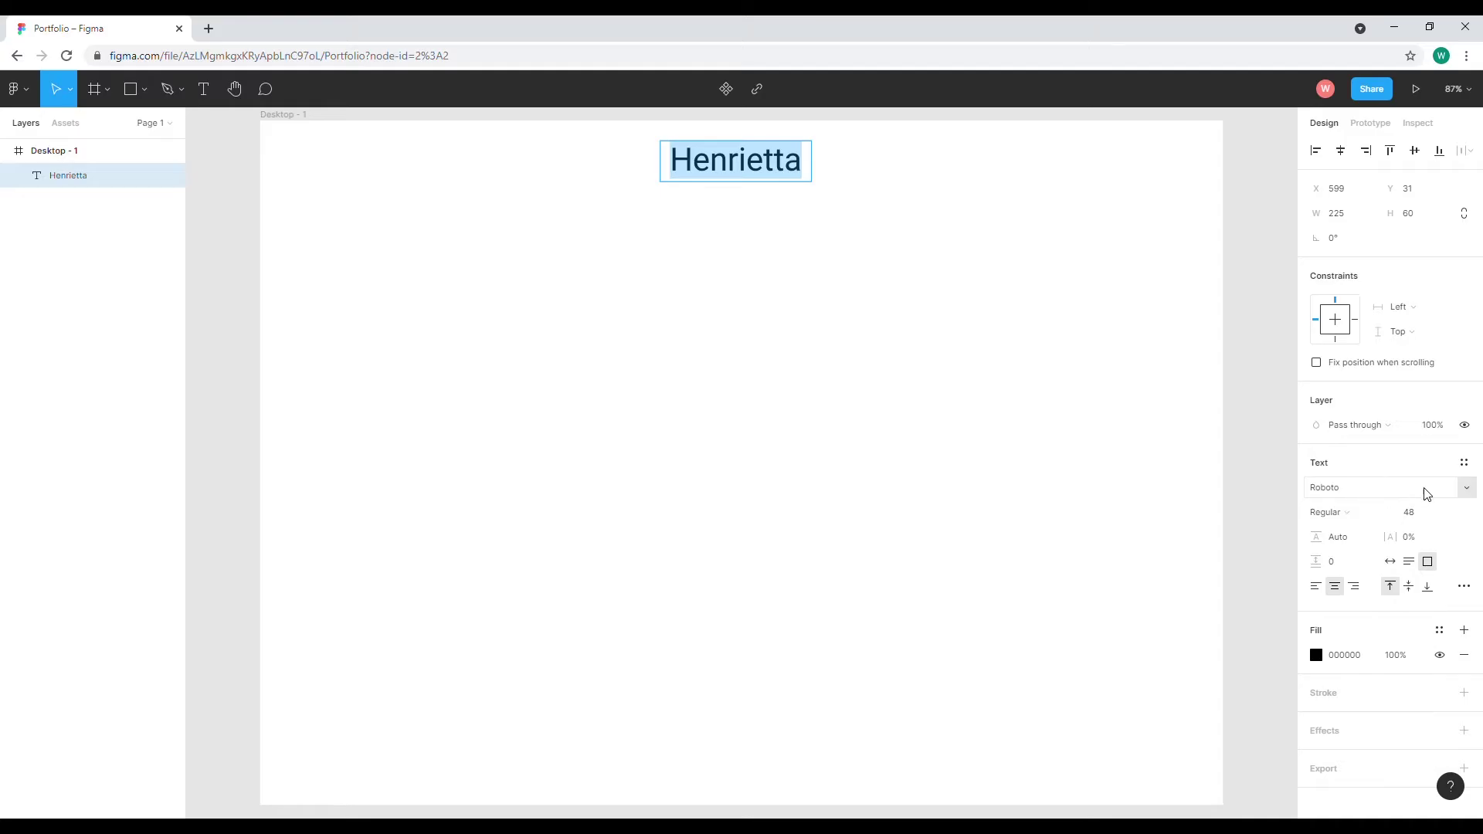
pyautogui.click(1372, 495)
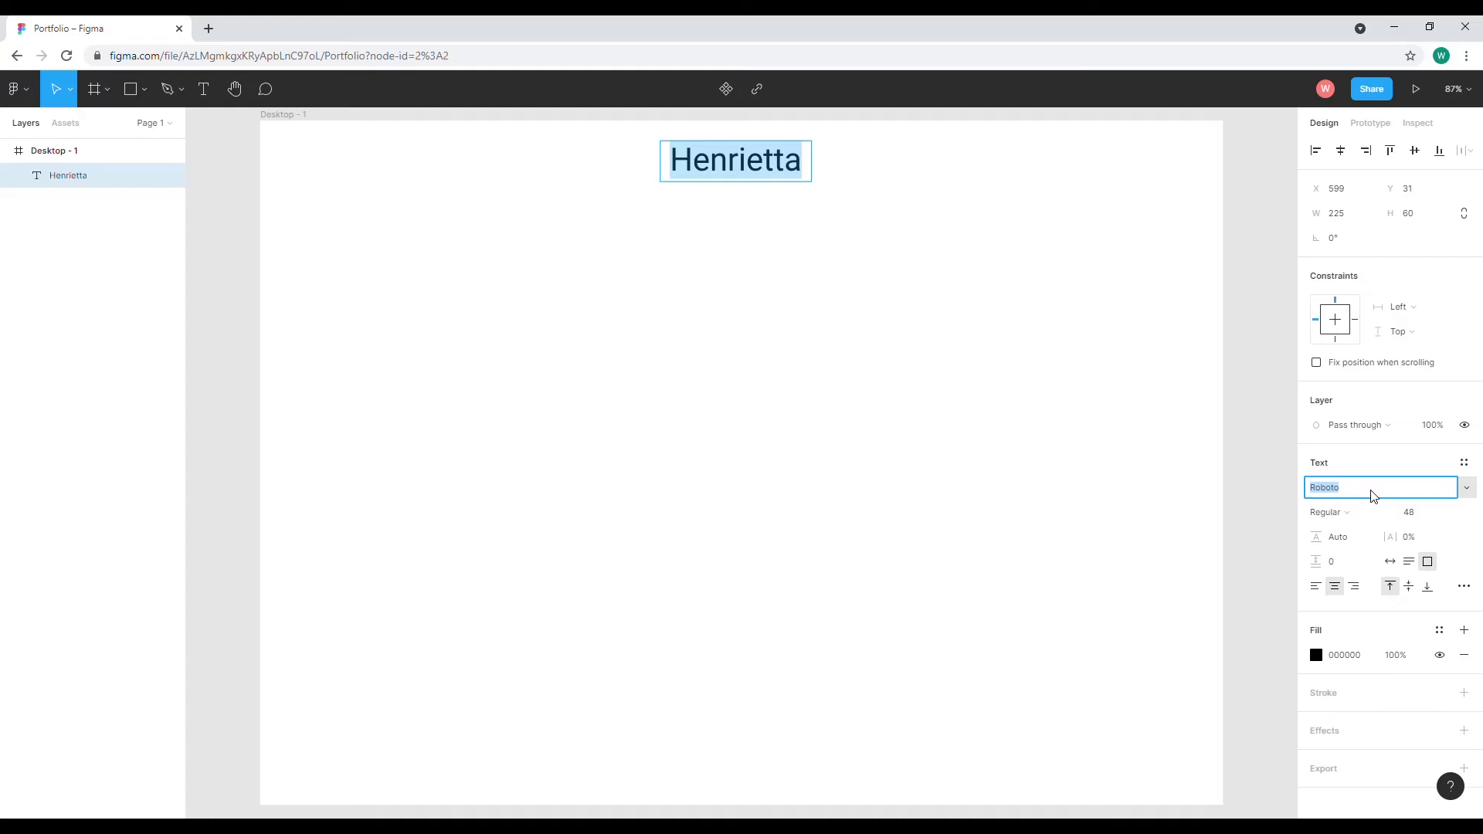
pyautogui.write('Redressed')
pyautogui.press('Return')
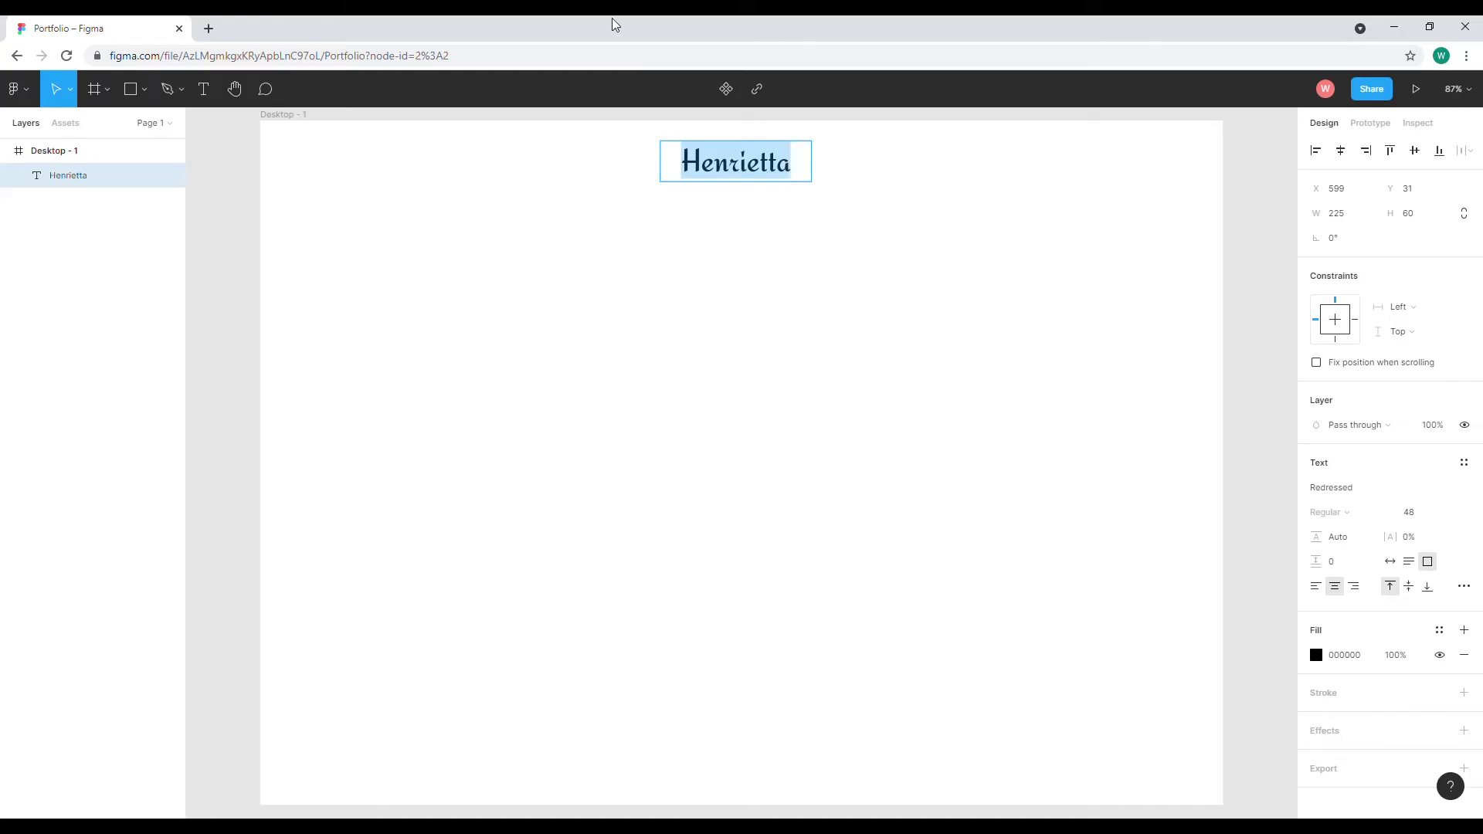
pyautogui.press('Escape')
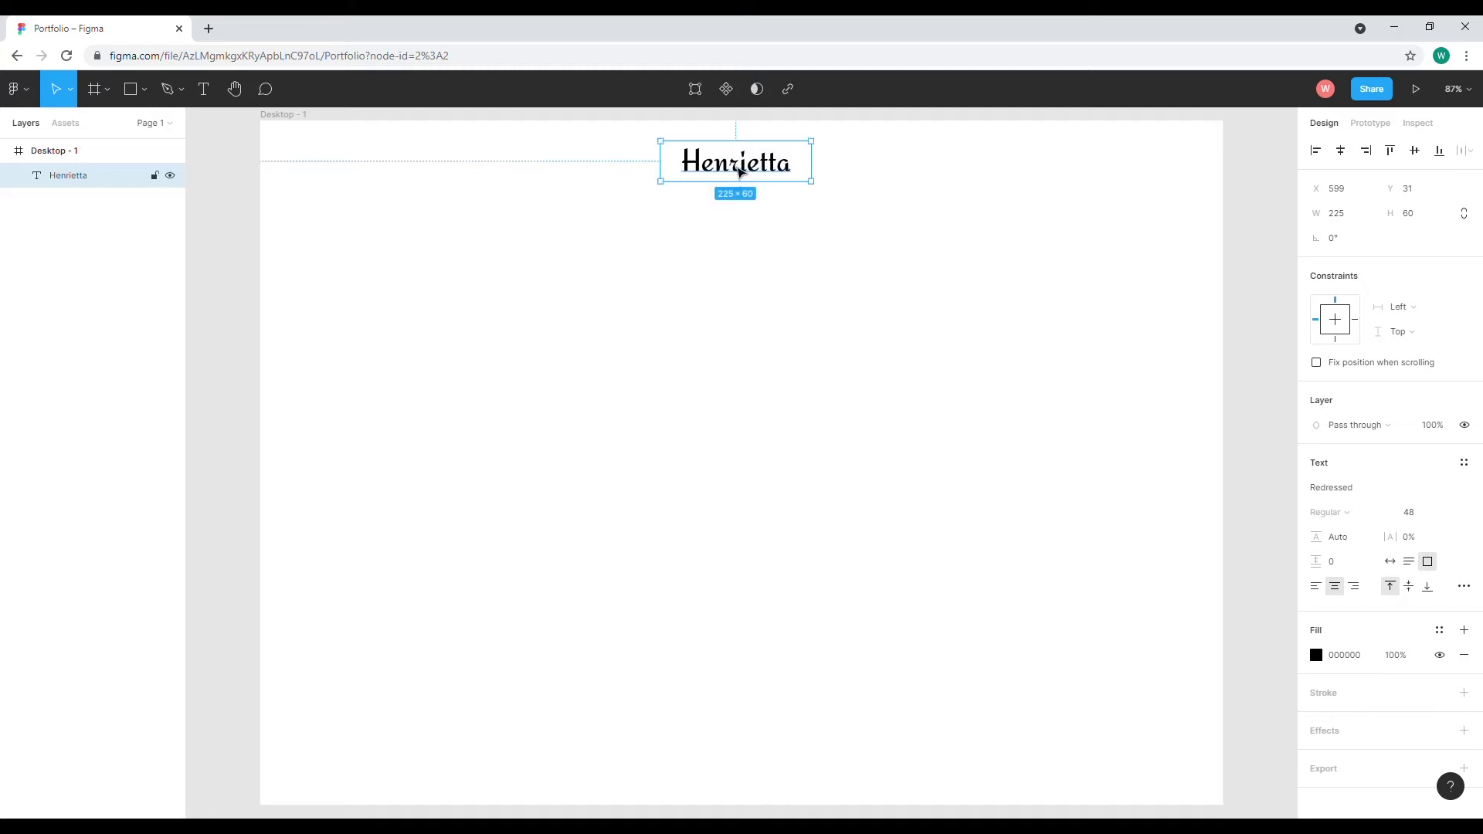
pyautogui.moveTo(745, 174); pyautogui.dragTo(753, 167)
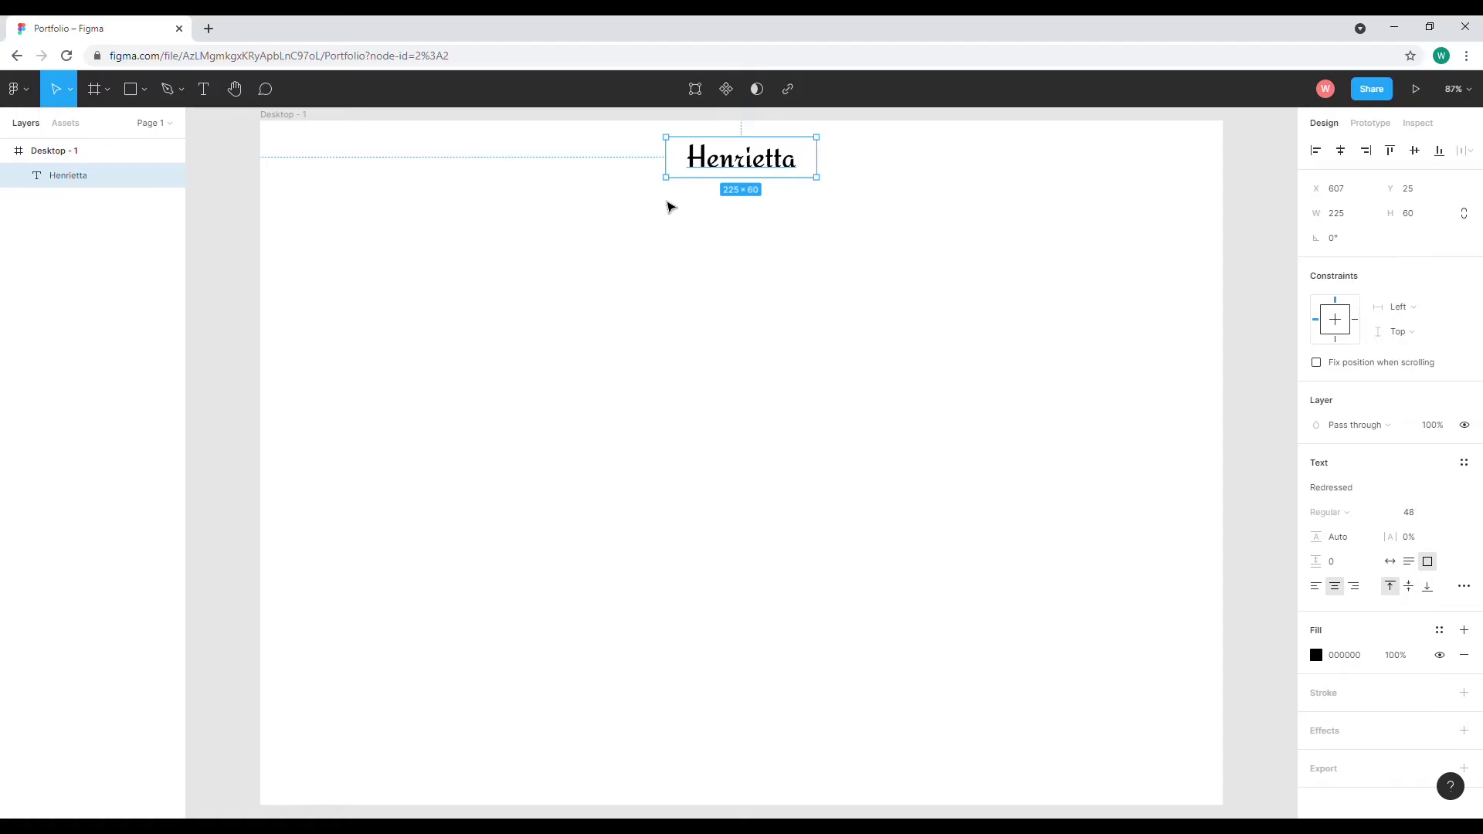
pyautogui.click(664, 229)
pyautogui.click(204, 91)
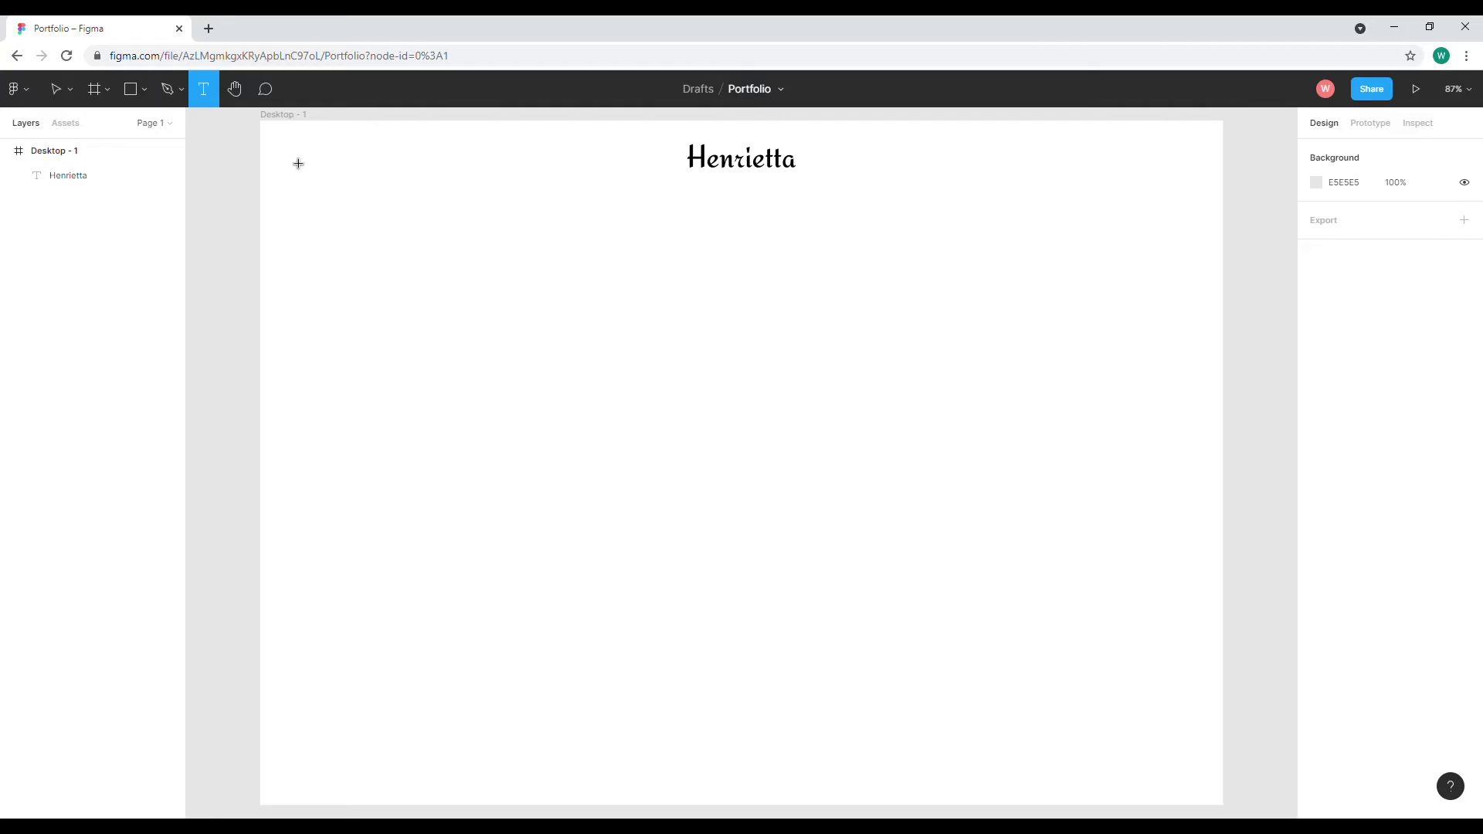
# Add a 'Home' text layer at the frame's top-left and set its size to 14
pyautogui.moveTo(287, 150); pyautogui.dragTo(339, 175)
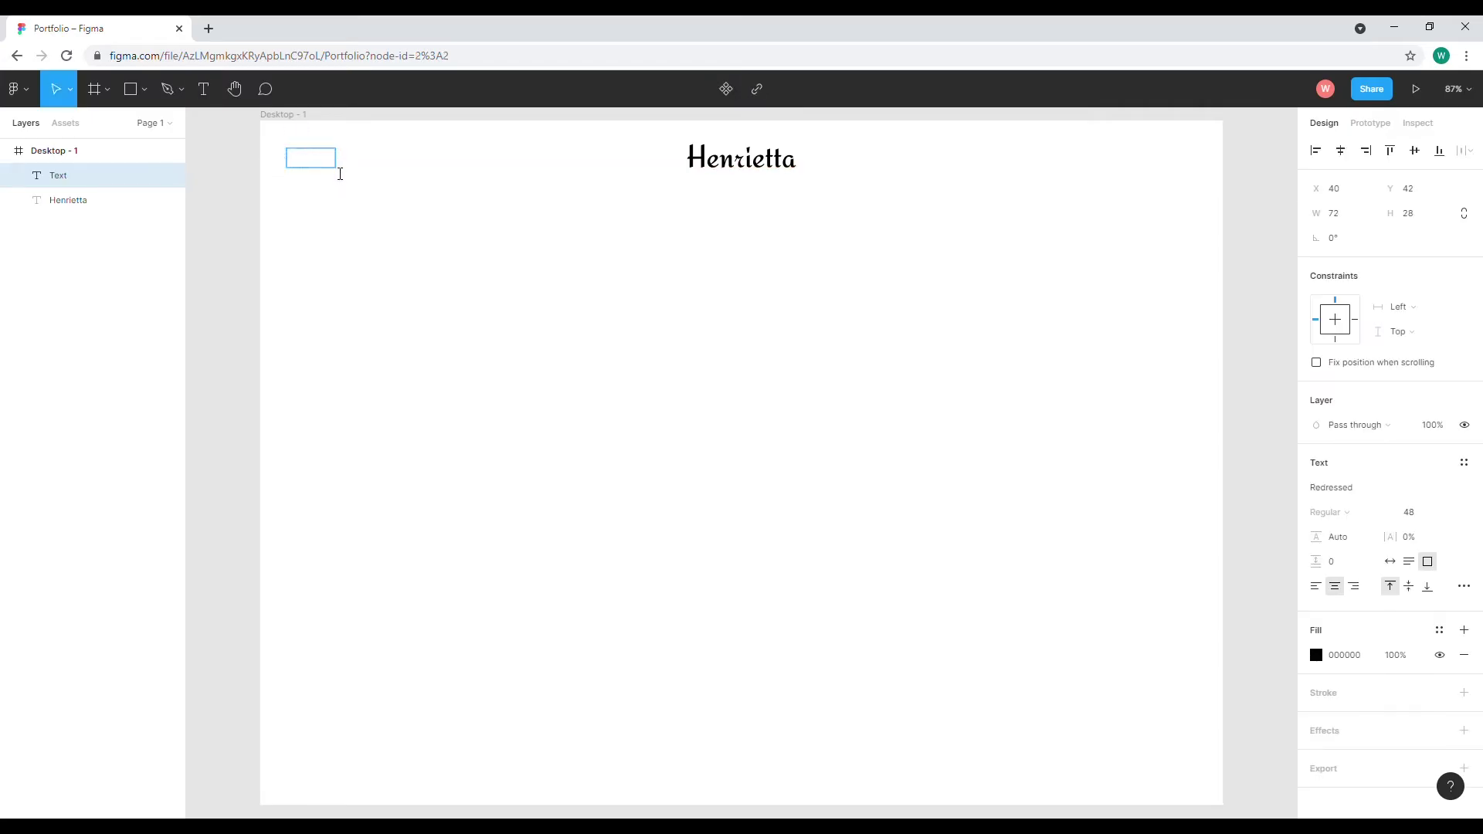
pyautogui.write('Home')
pyautogui.click(1447, 513)
pyautogui.click(1427, 438)
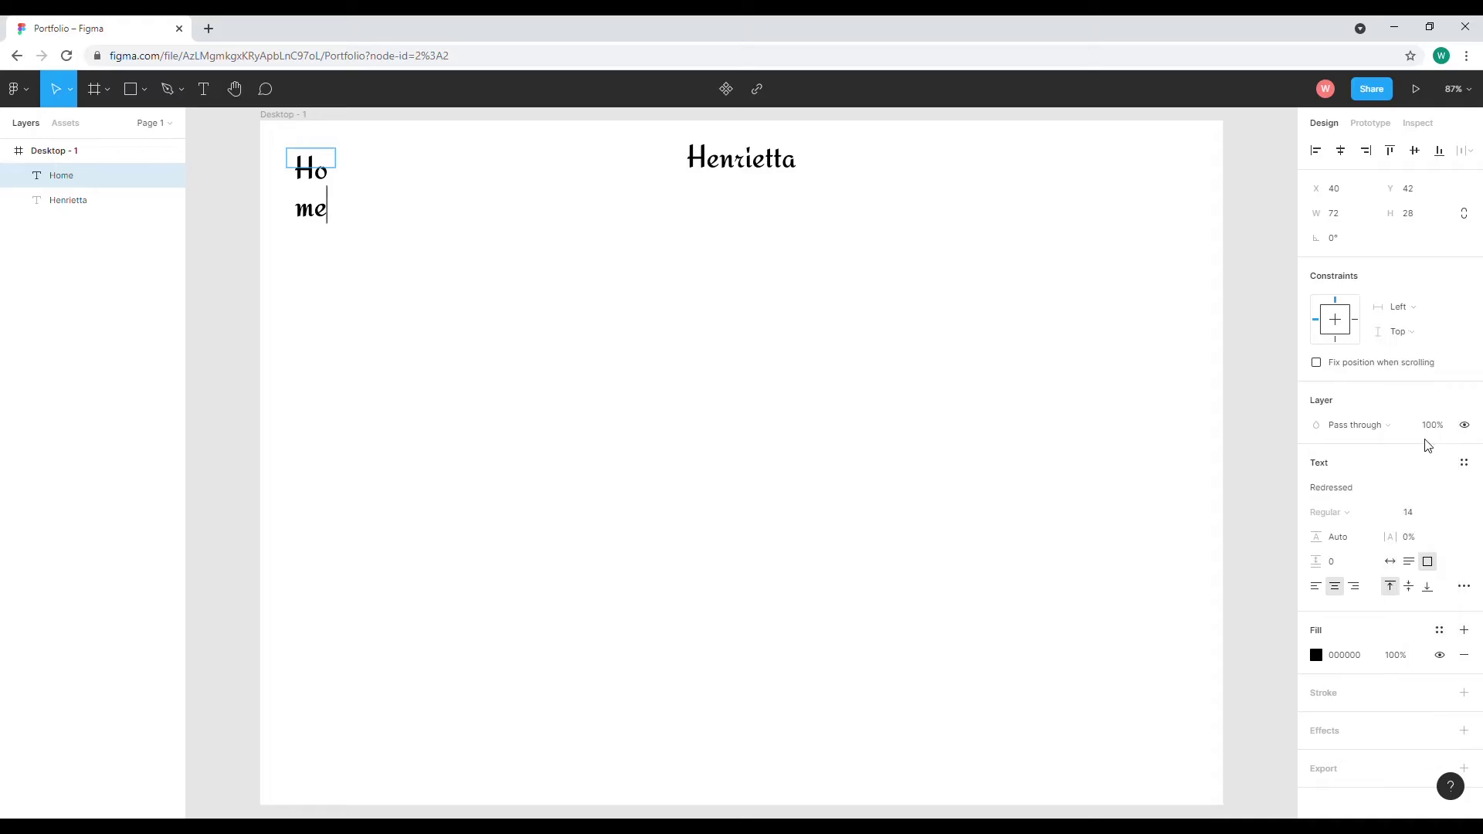
pyautogui.moveTo(329, 170); pyautogui.dragTo(296, 166)
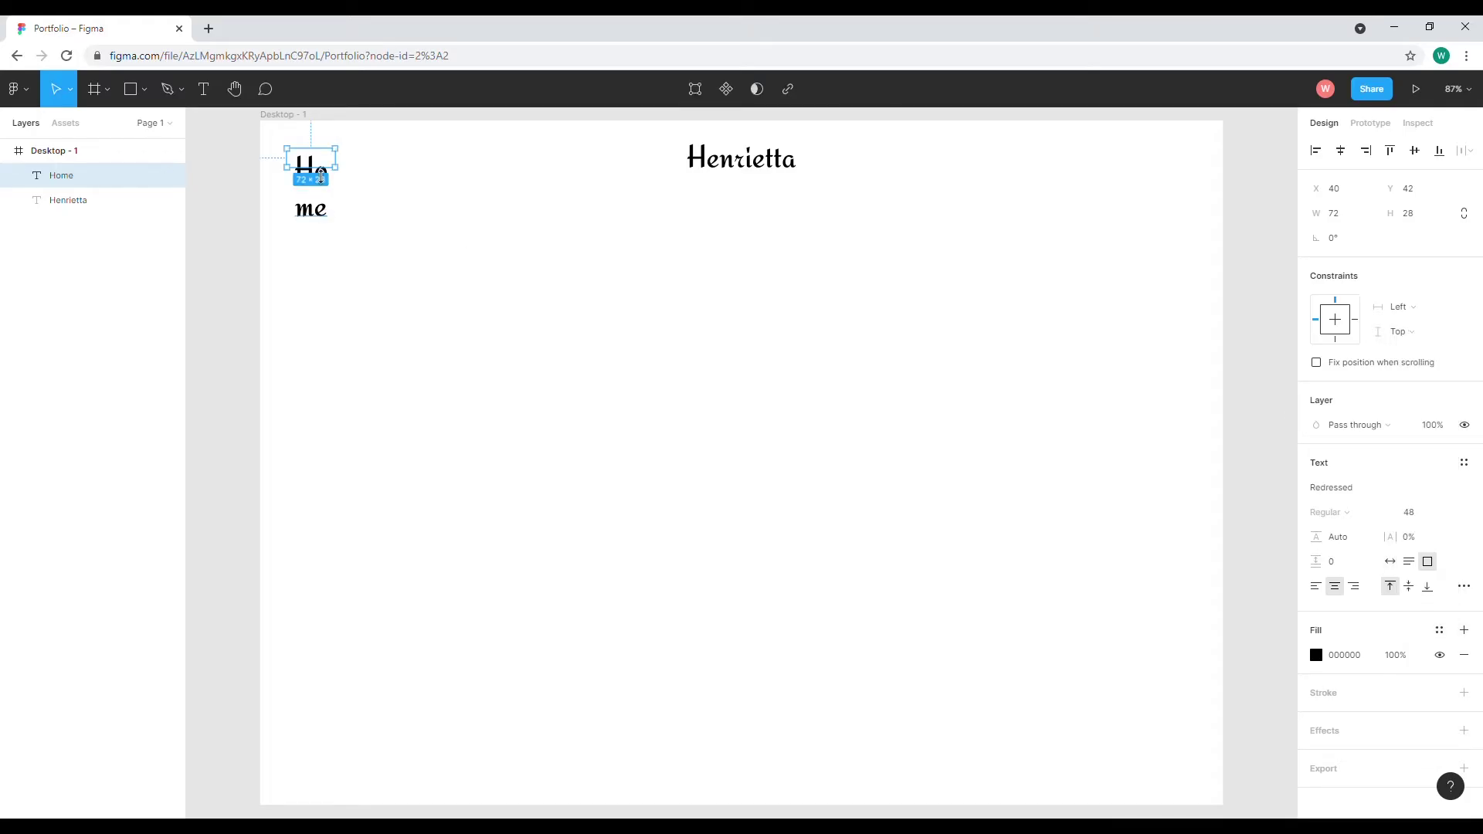
pyautogui.hotkey('ctrl', 'a')
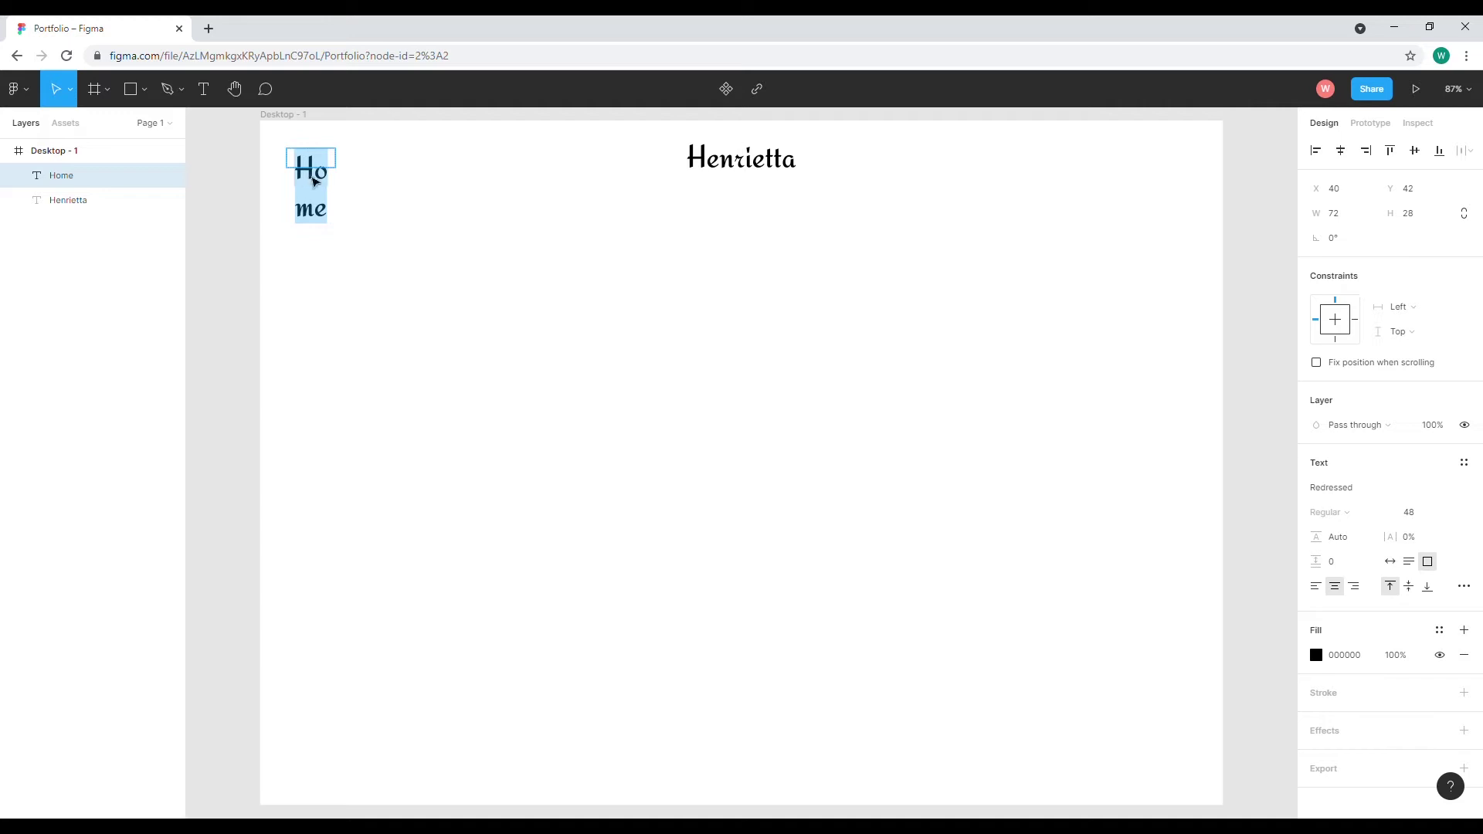
pyautogui.click(1441, 518)
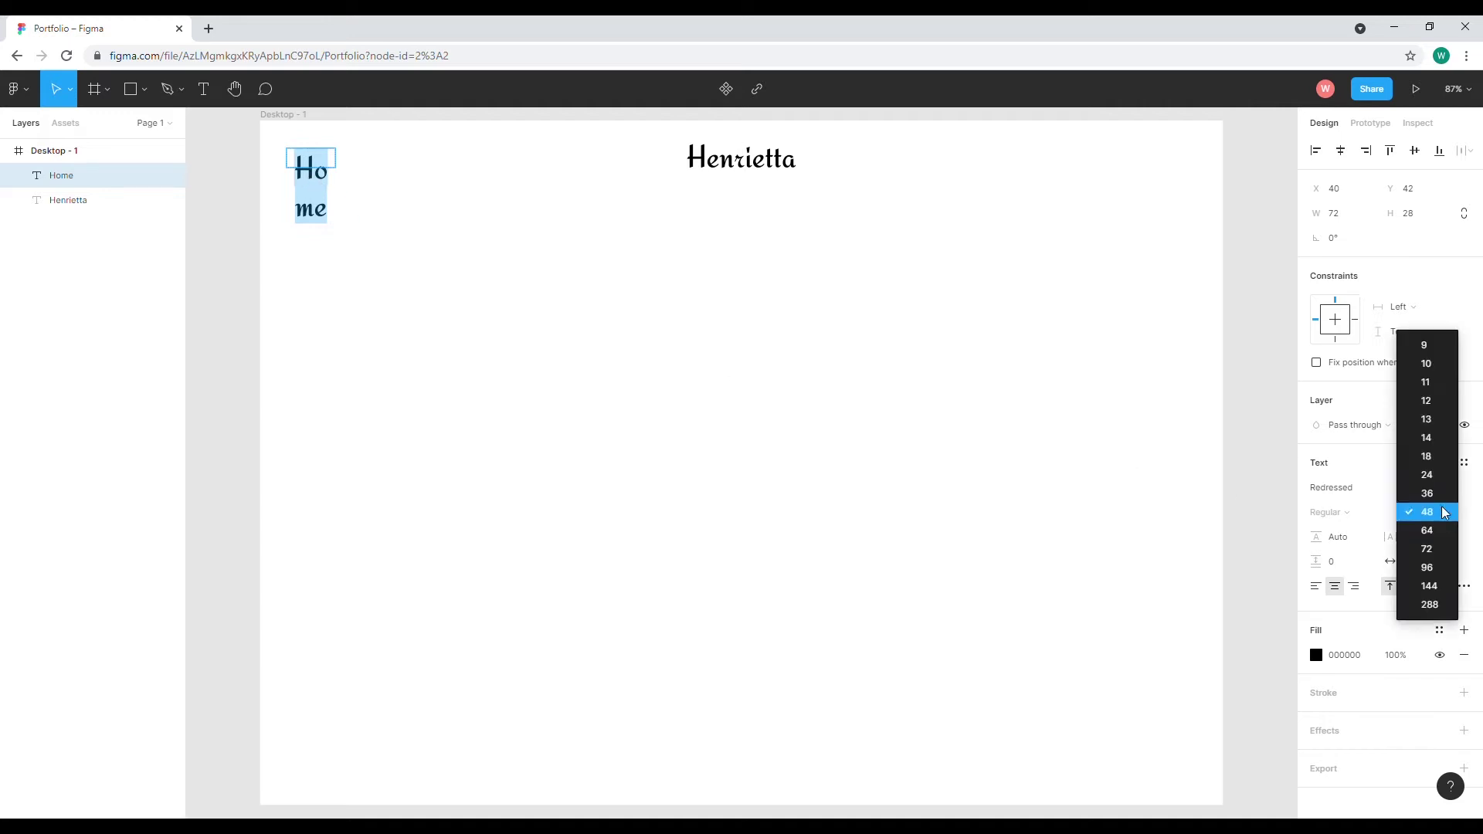
pyautogui.click(1428, 435)
# Change the Home text to size 16 in the Italiana font
pyautogui.doubleClick(313, 156)
pyautogui.click(1445, 512)
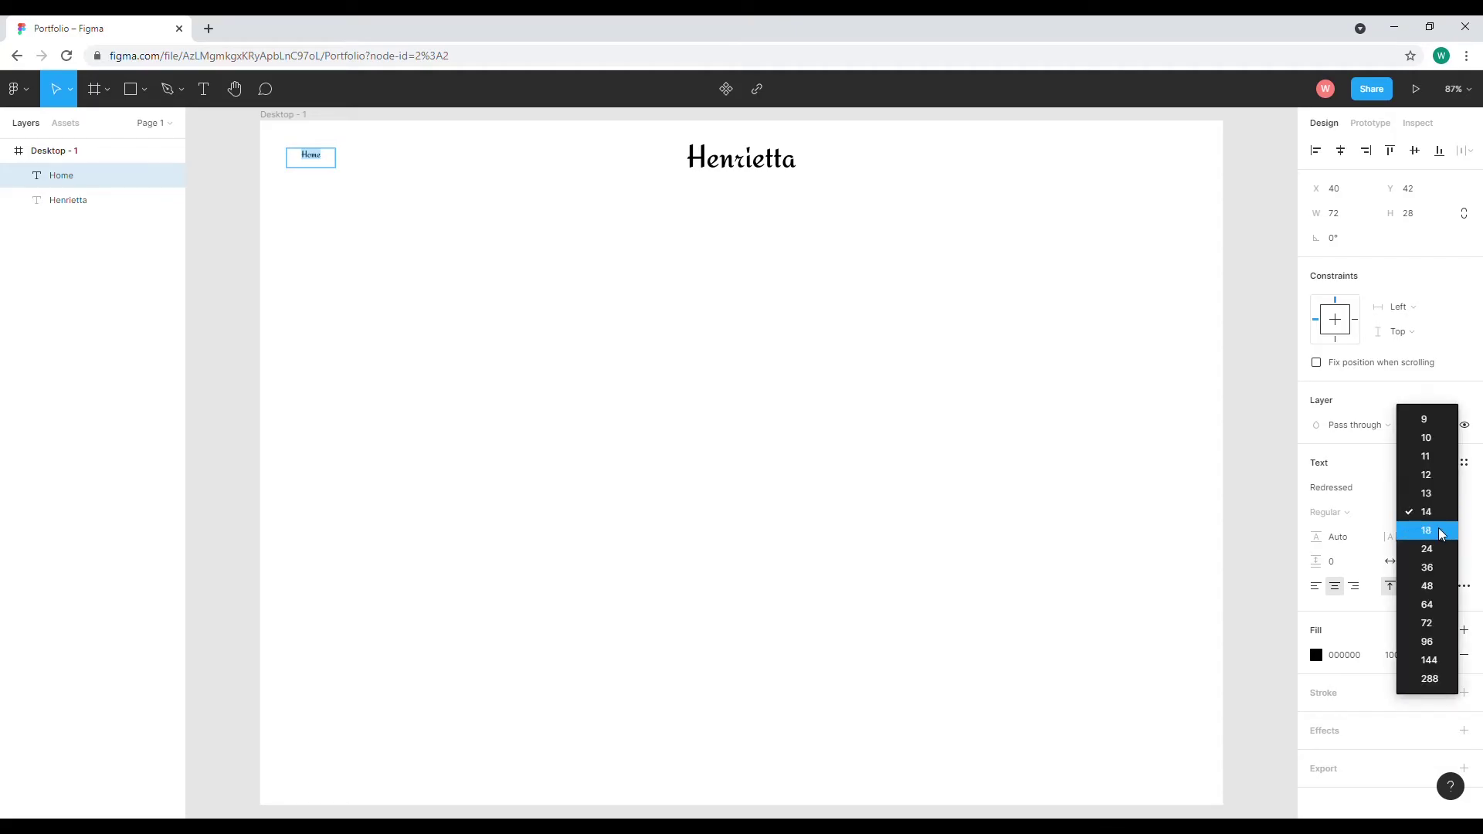
pyautogui.click(1439, 514)
pyautogui.click(1419, 513)
pyautogui.write('16')
pyautogui.press('Return')
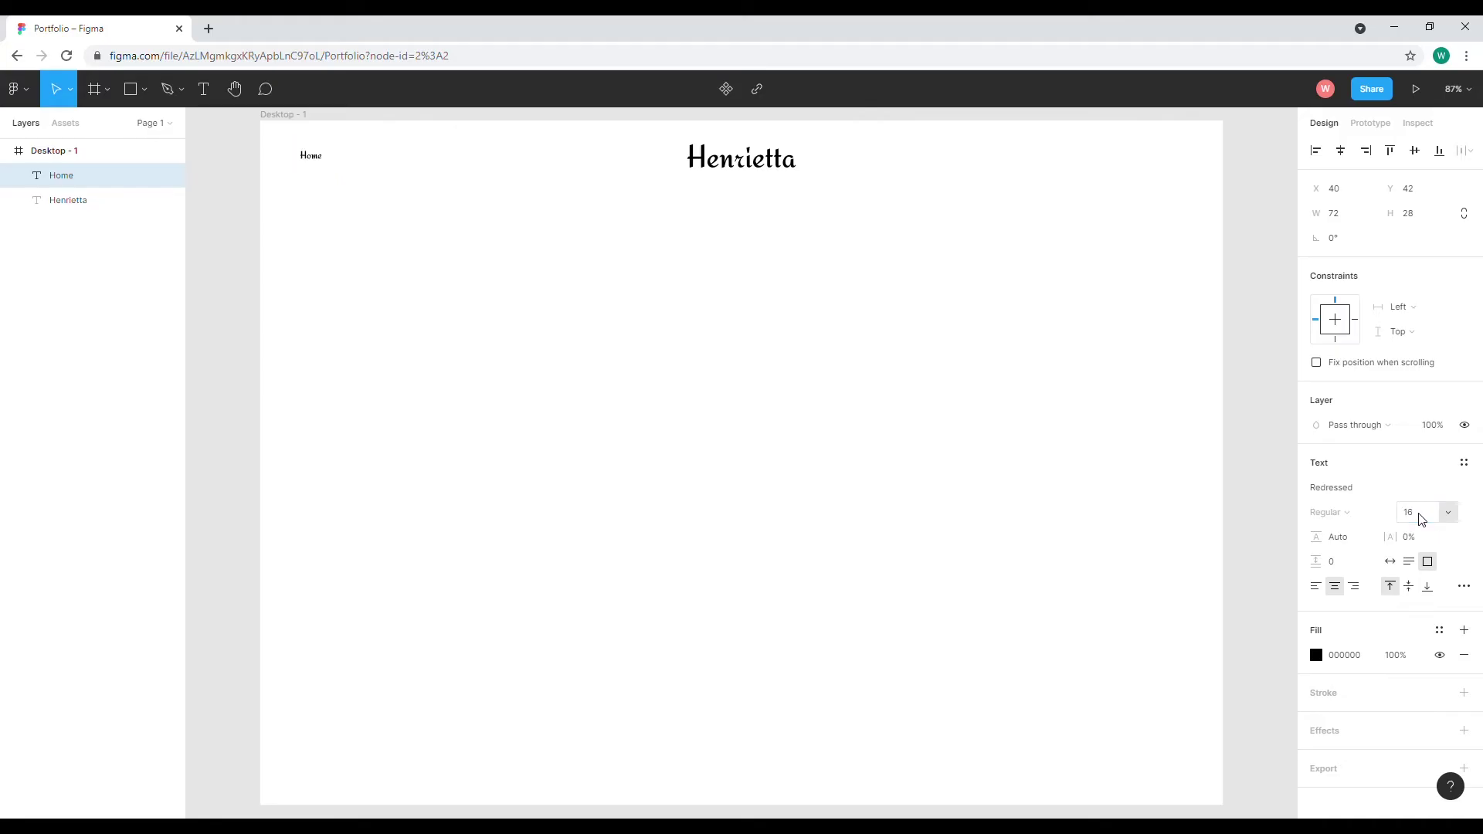
pyautogui.click(1411, 487)
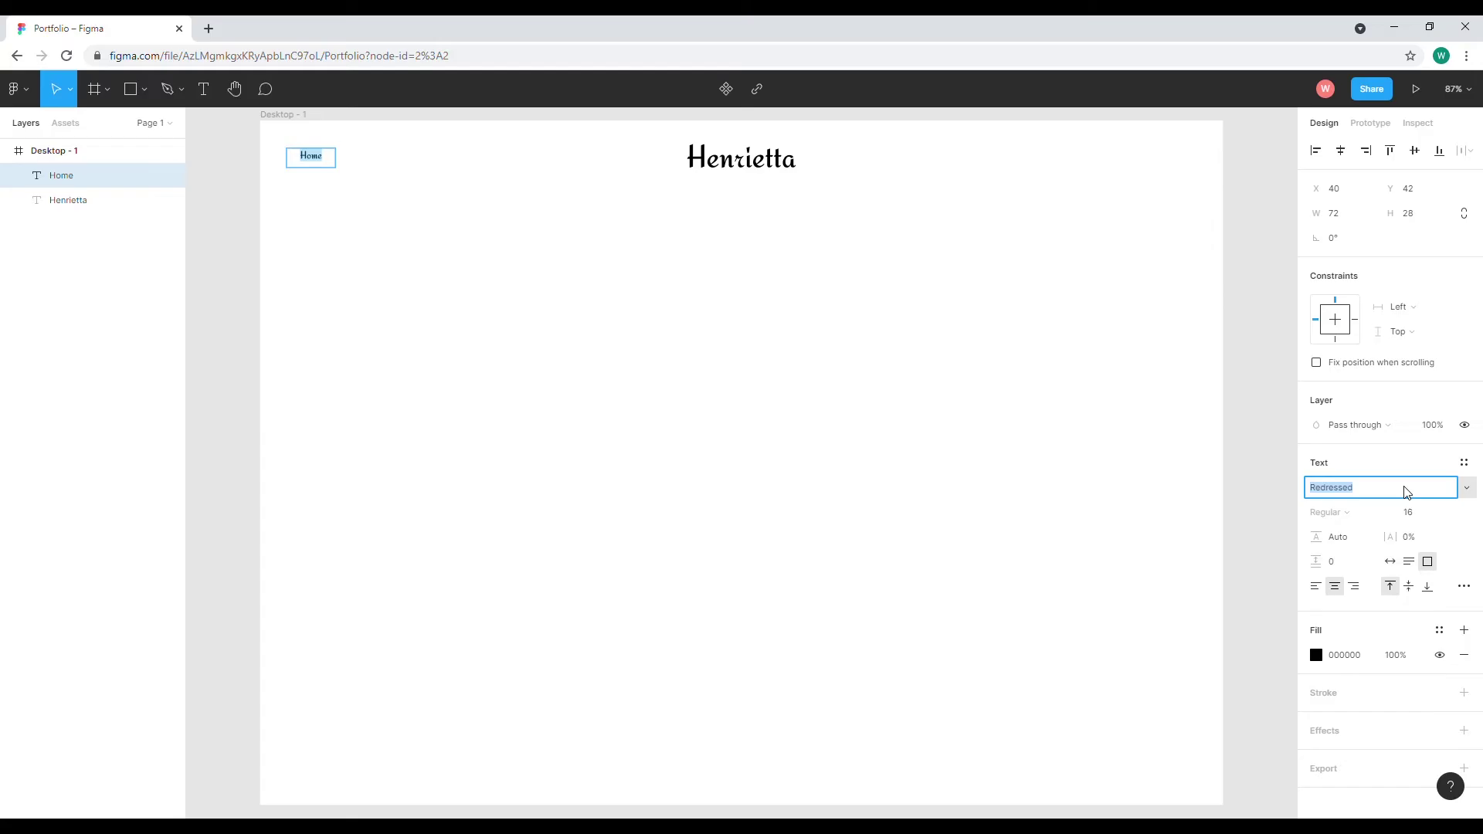
pyautogui.write('Italiana')
pyautogui.press('Return')
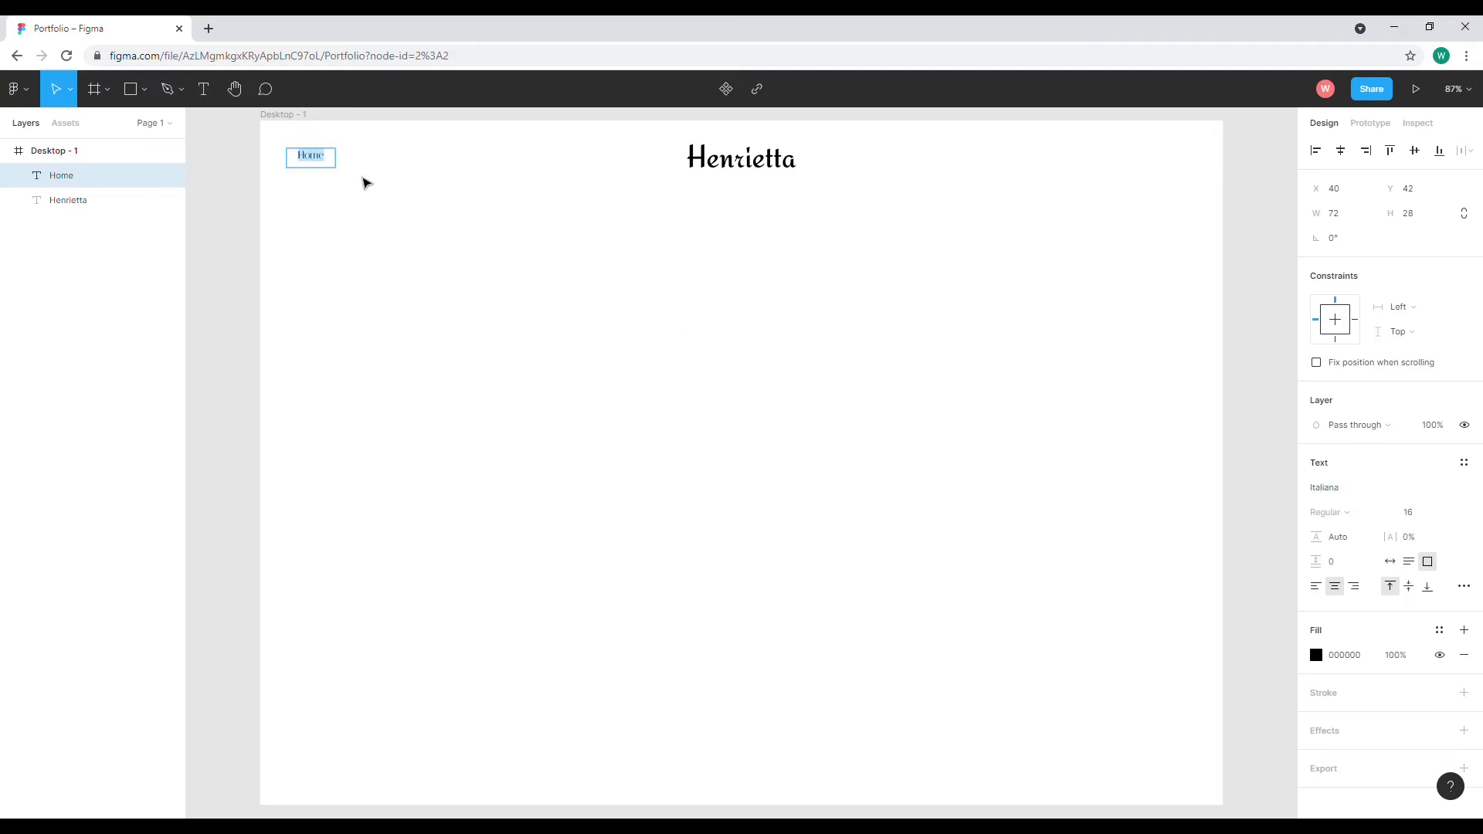
pyautogui.press('Escape')
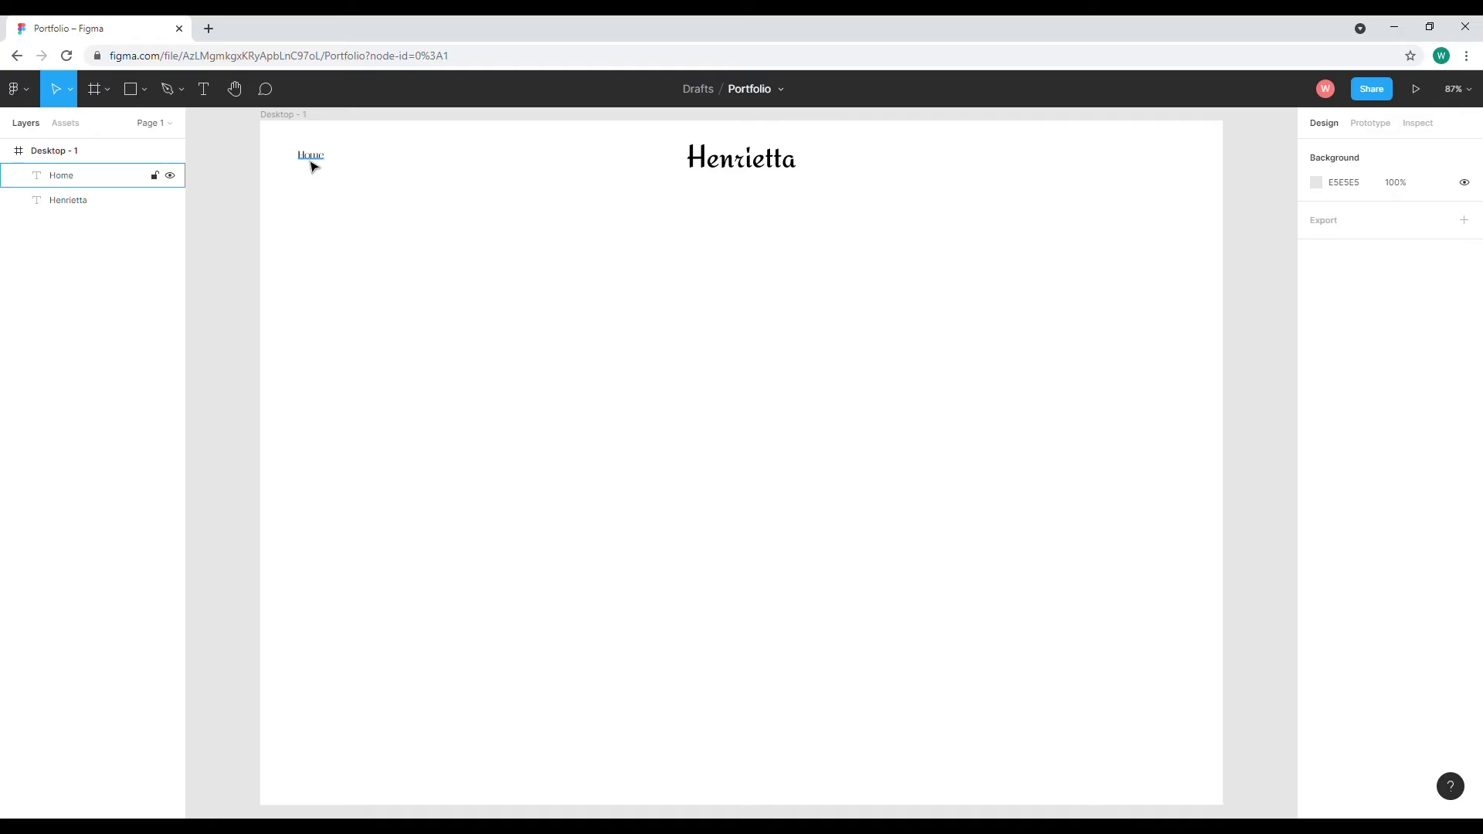
pyautogui.click(312, 166)
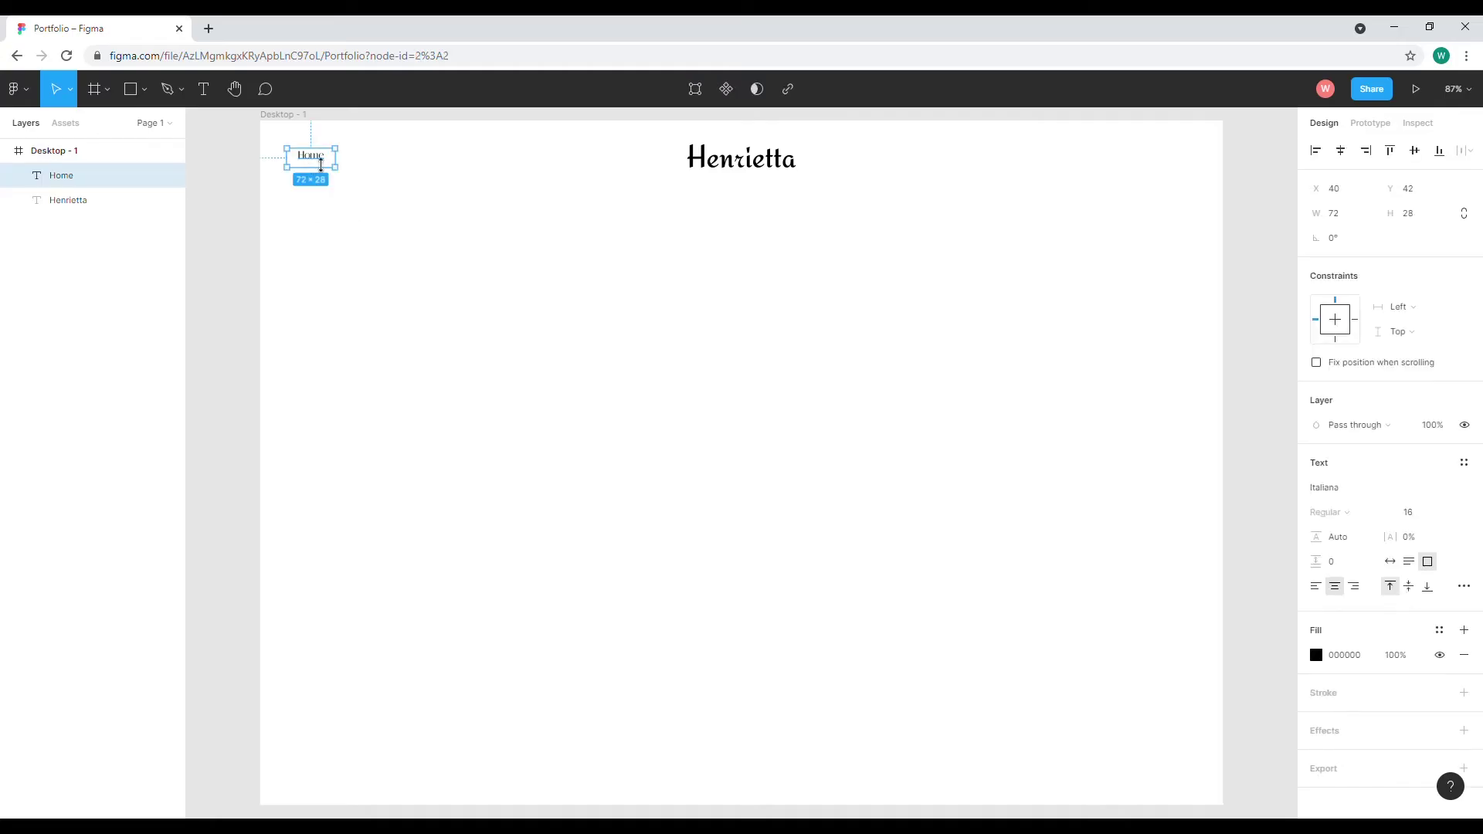
# Apply Align middle to both the Home text and the name heading
pyautogui.click(1409, 586)
pyautogui.click(742, 171)
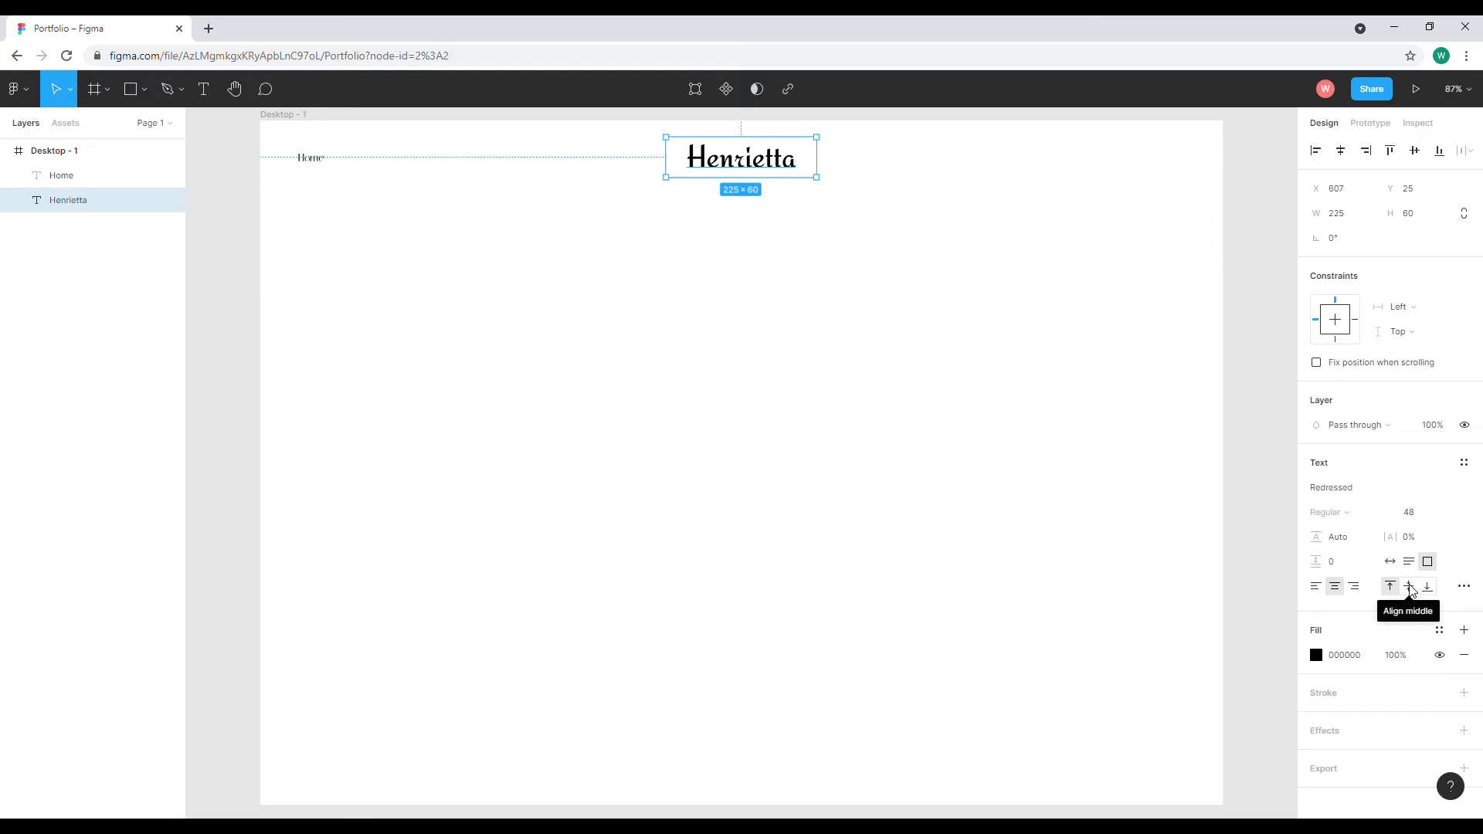
pyautogui.click(1410, 587)
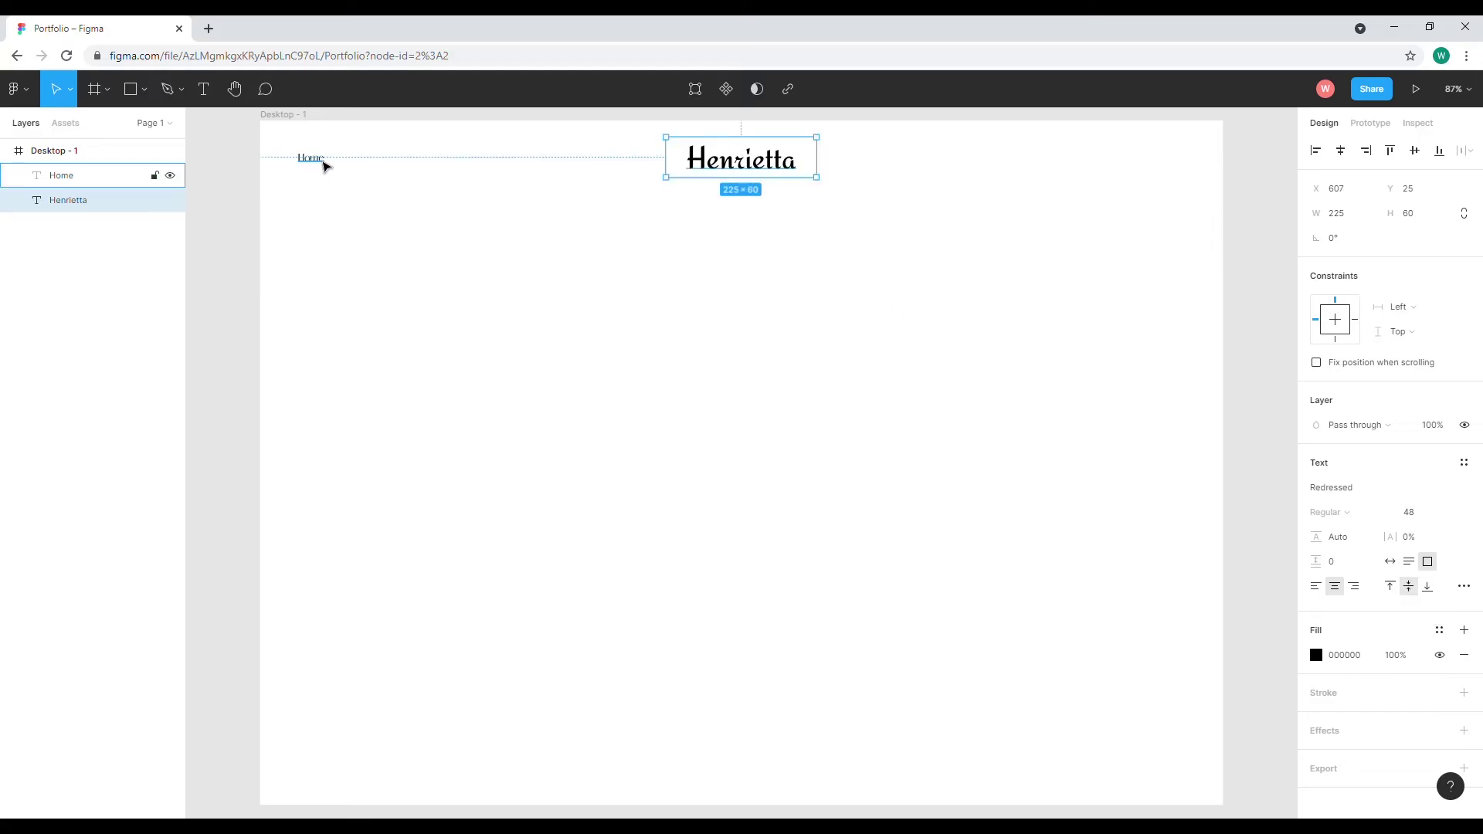
# Duplicate Home to the right as 'About' and 'Porfolio' nav links
pyautogui.click(326, 166)
pyautogui.moveTo(321, 166); pyautogui.dragTo(389, 165)
pyautogui.doubleClick(382, 165)
pyautogui.write('About')
pyautogui.press('Escape')
pyautogui.moveTo(384, 170); pyautogui.dragTo(421, 165)
pyautogui.doubleClick(414, 164)
pyautogui.write('Porfolio')
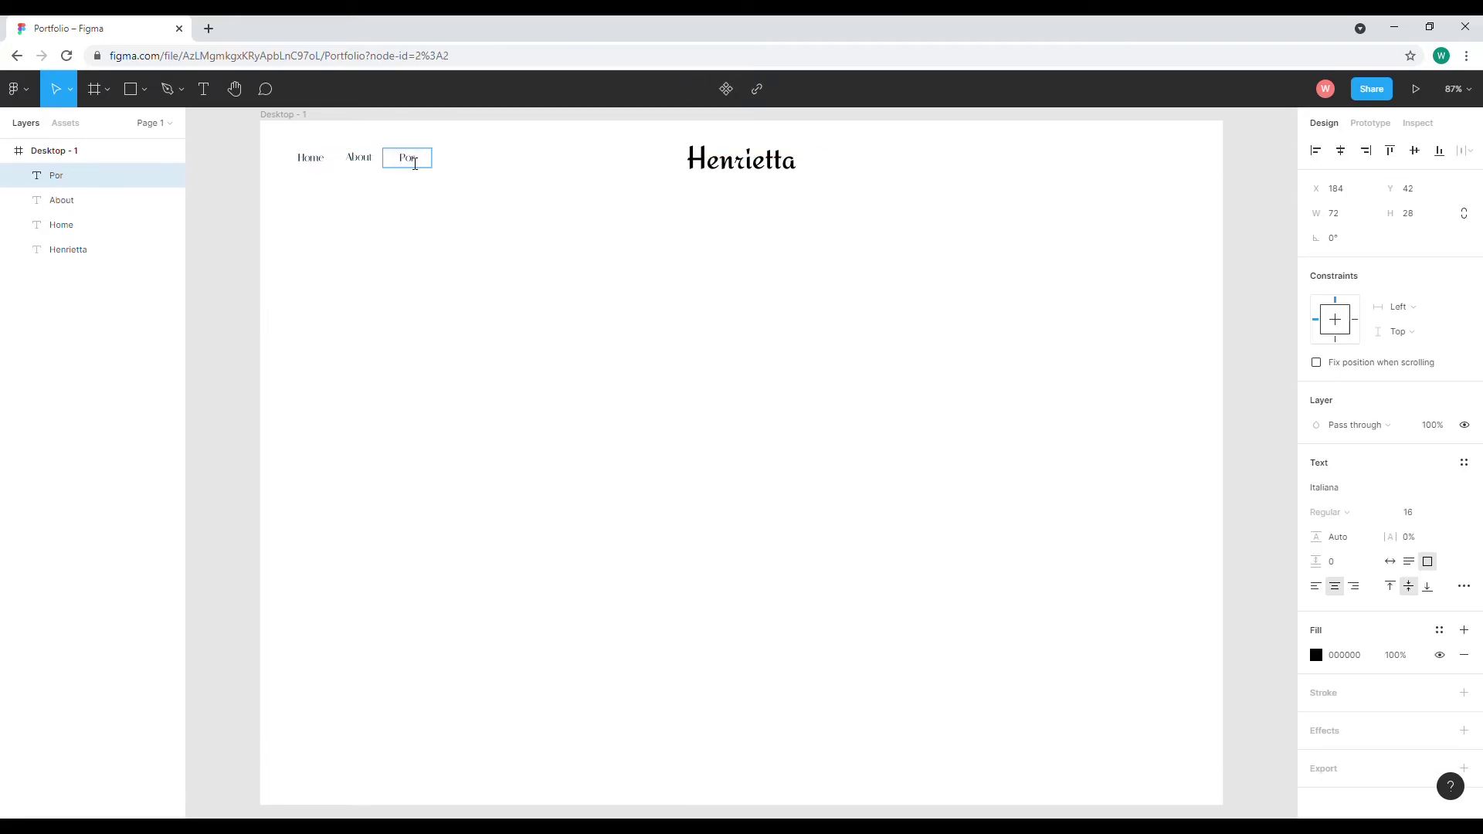
pyautogui.press('Escape')
pyautogui.click(415, 239)
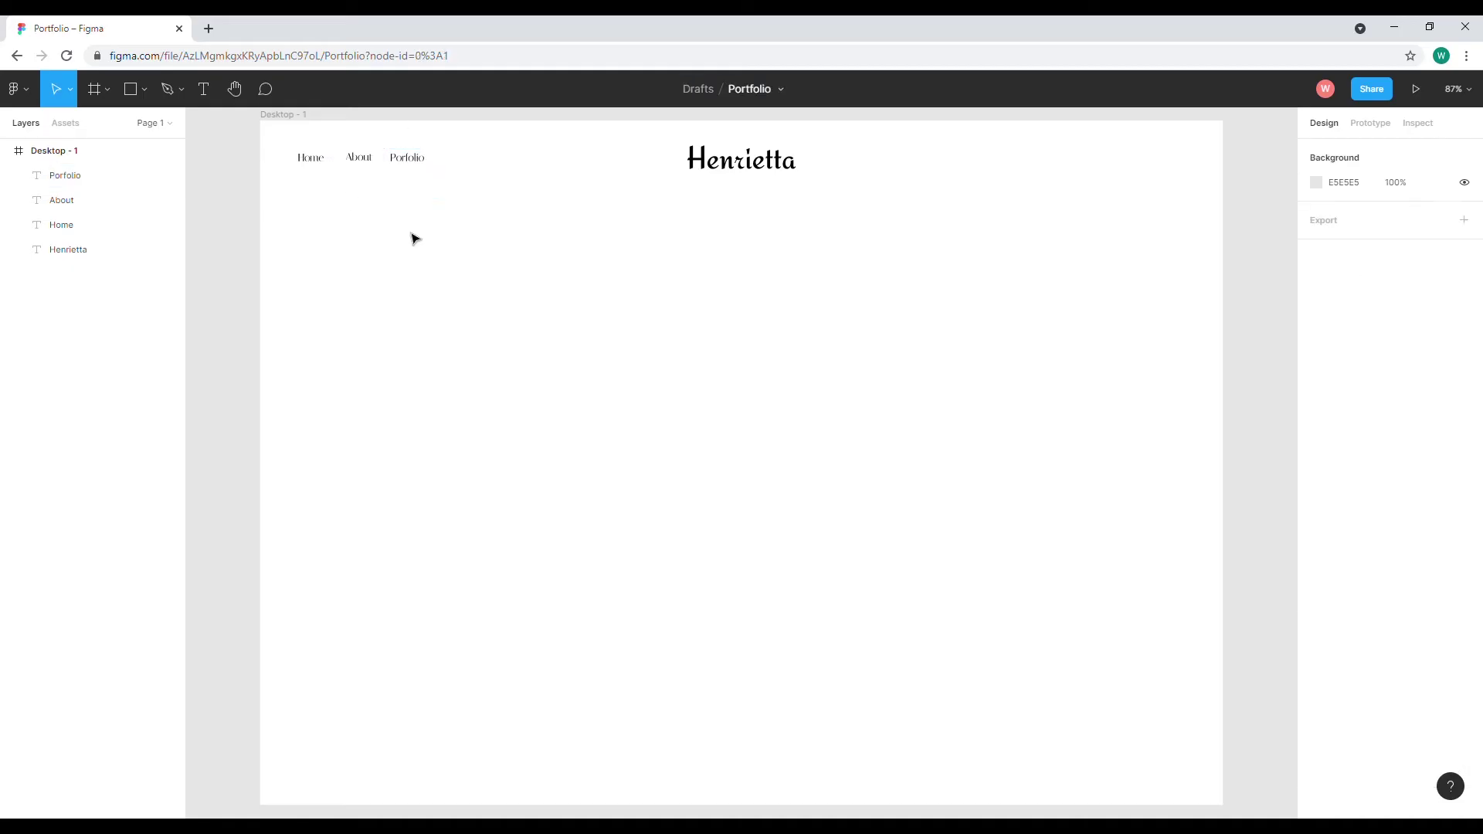
# Copy Porfolio to the frame's top-right as 'Download CV' and widen its box
pyautogui.click(417, 162)
pyautogui.moveTo(418, 176); pyautogui.dragTo(1173, 165)
pyautogui.doubleClick(1174, 165)
pyautogui.write('Download CV')
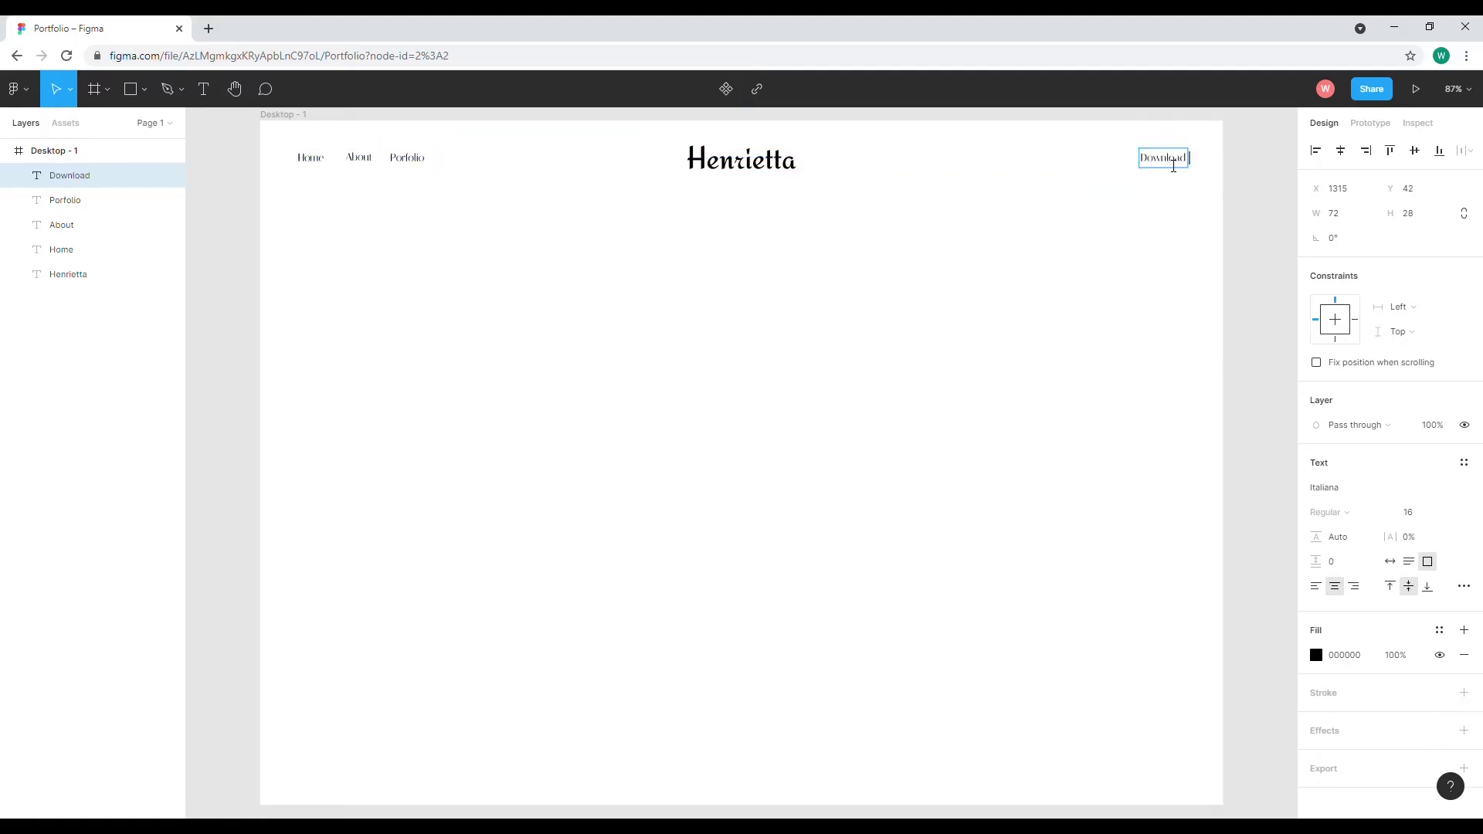
pyautogui.press('Escape')
pyautogui.moveTo(1148, 164); pyautogui.dragTo(1123, 163)
pyautogui.click(1464, 586)
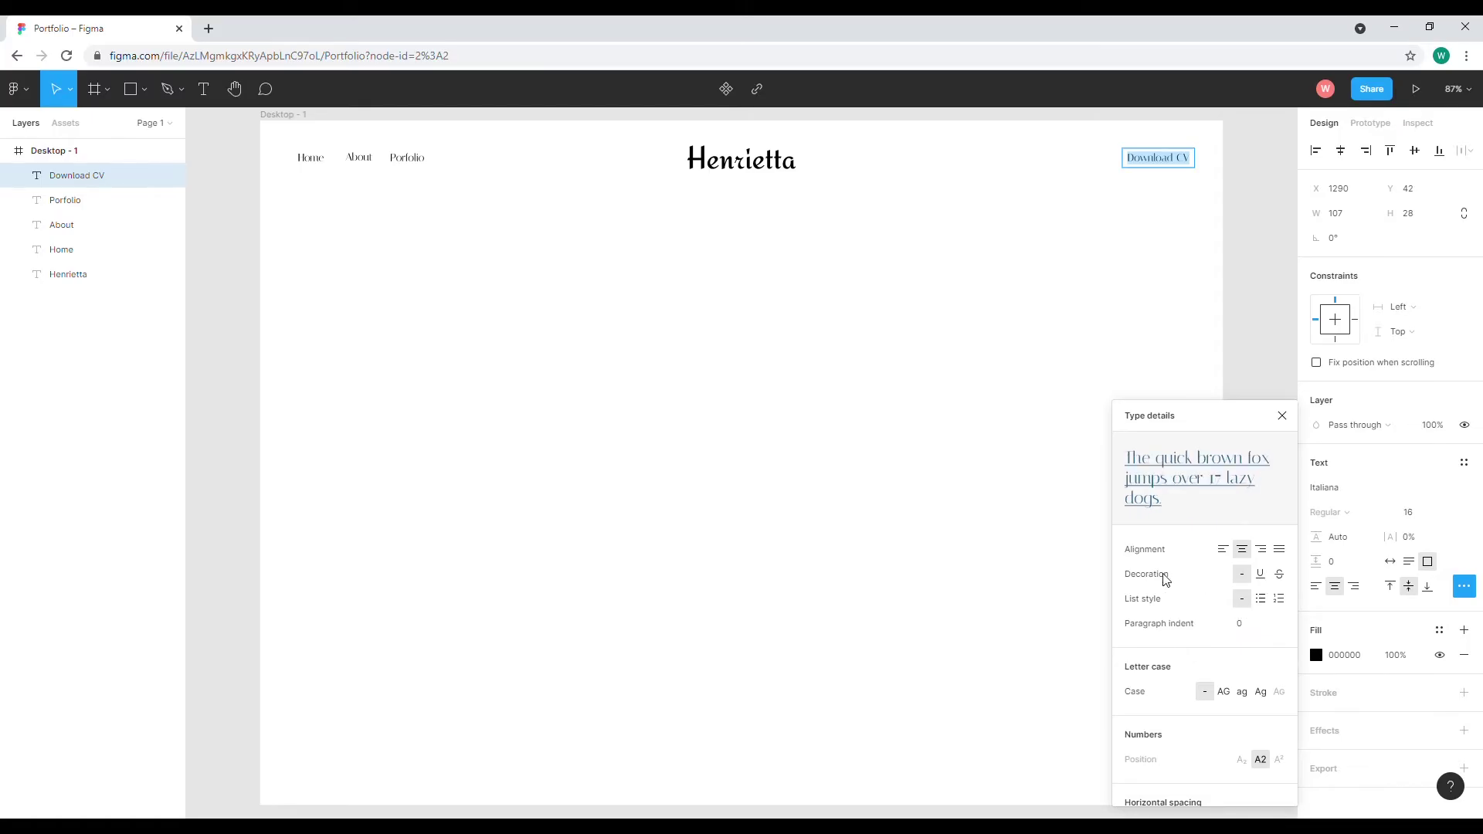
# Give Download CV the underline decoration in Type details, then deselect
pyautogui.click(1262, 575)
pyautogui.doubleClick(1165, 171)
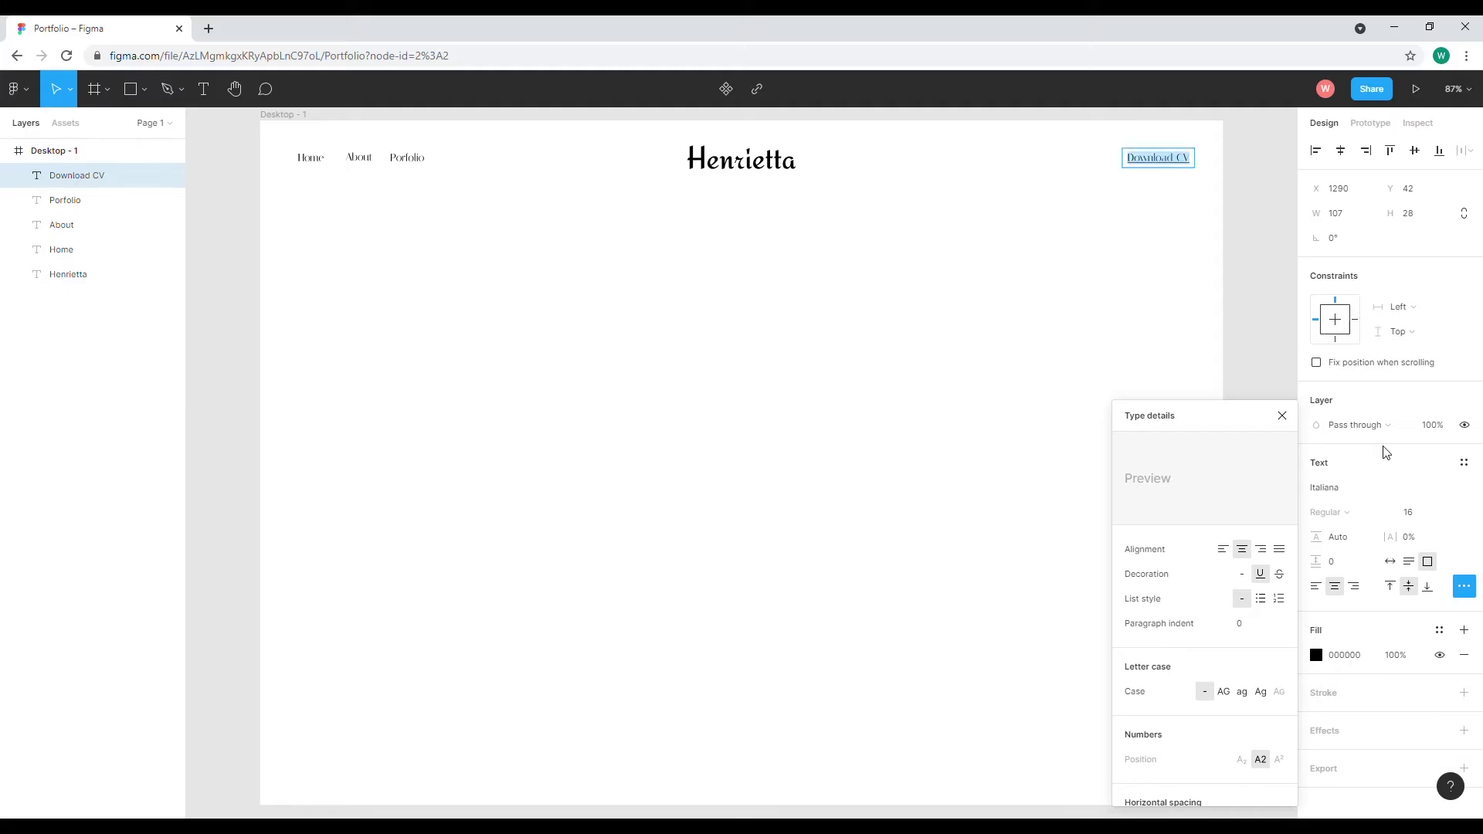
pyautogui.press('Escape')
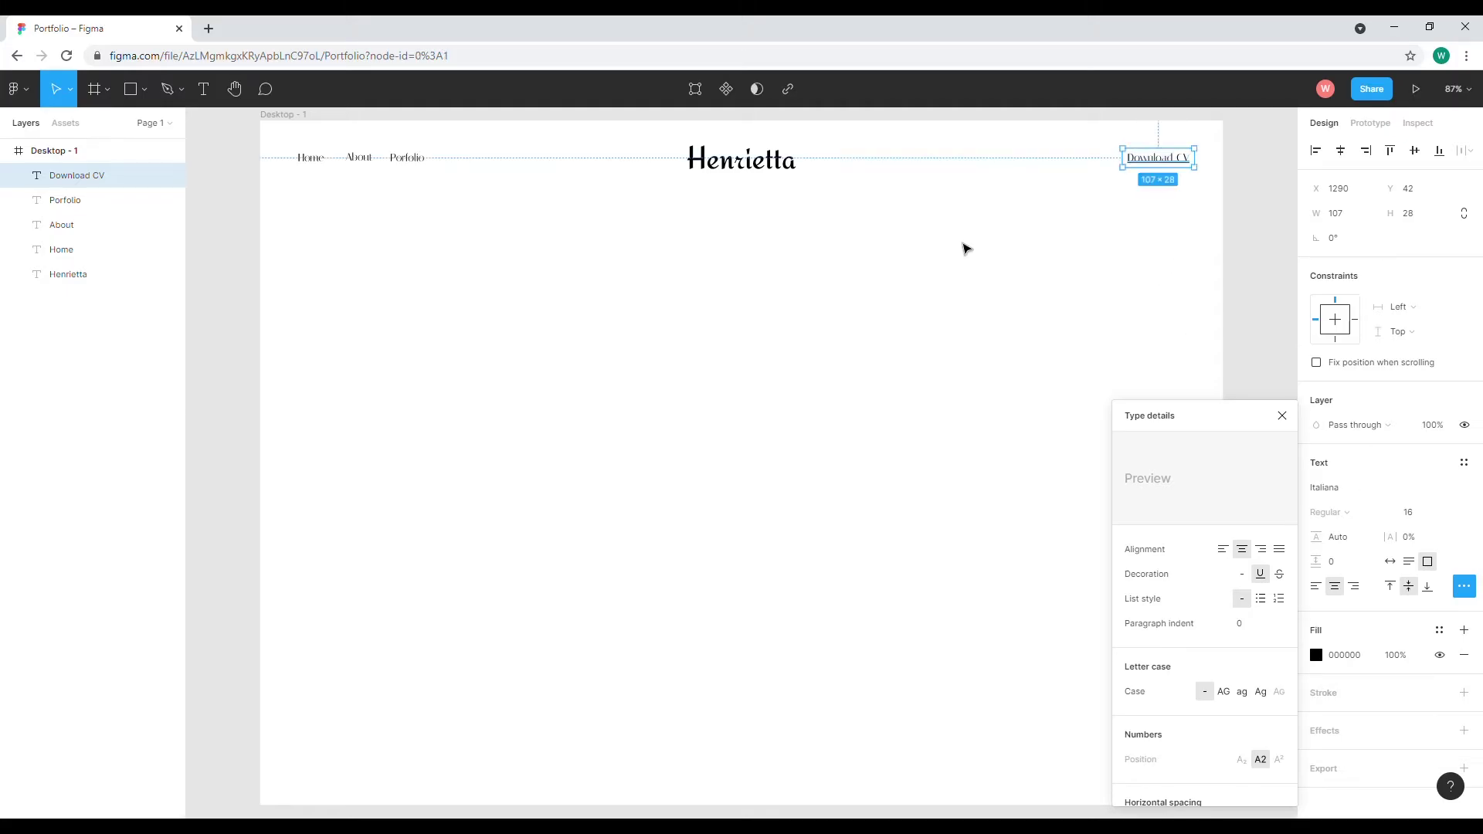
pyautogui.click(967, 249)
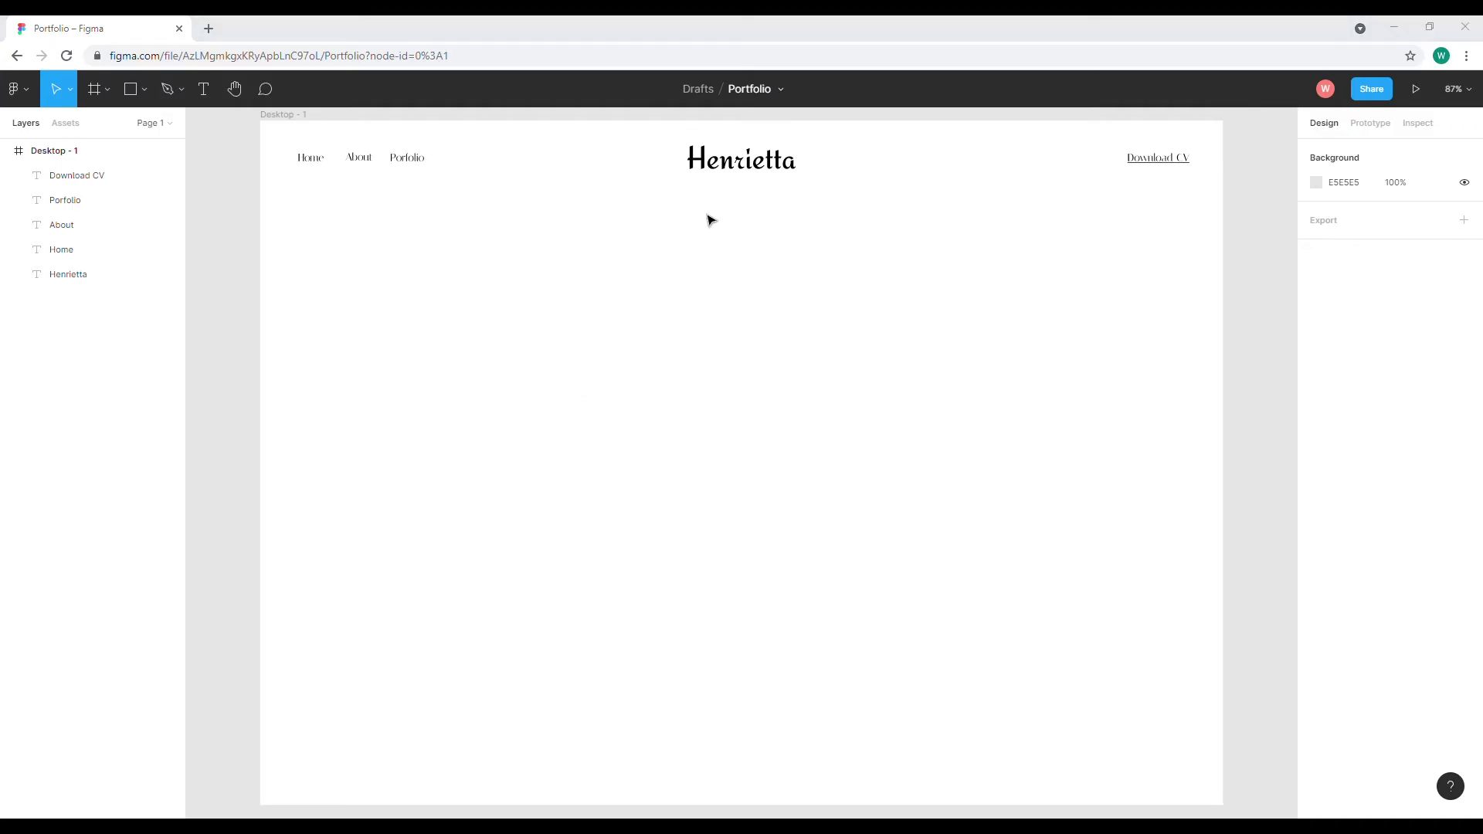
# Look up #F6F5F1 on Google in a new tab (RGB 246, 245, 241), then return to Portfolio
pyautogui.click(208, 29)
pyautogui.click(619, 314)
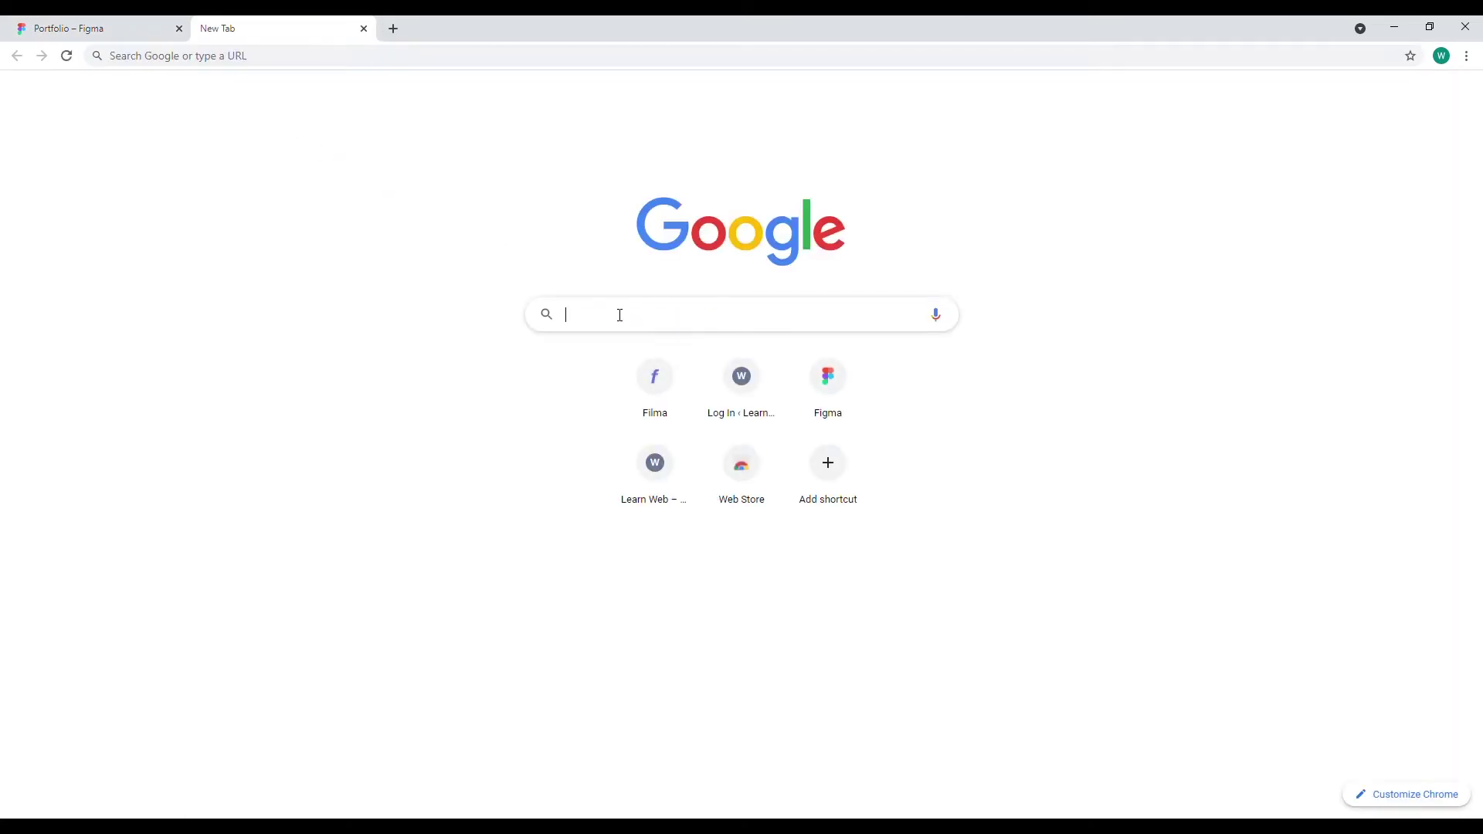
pyautogui.write('#F6F5F1')
pyautogui.press('Return')
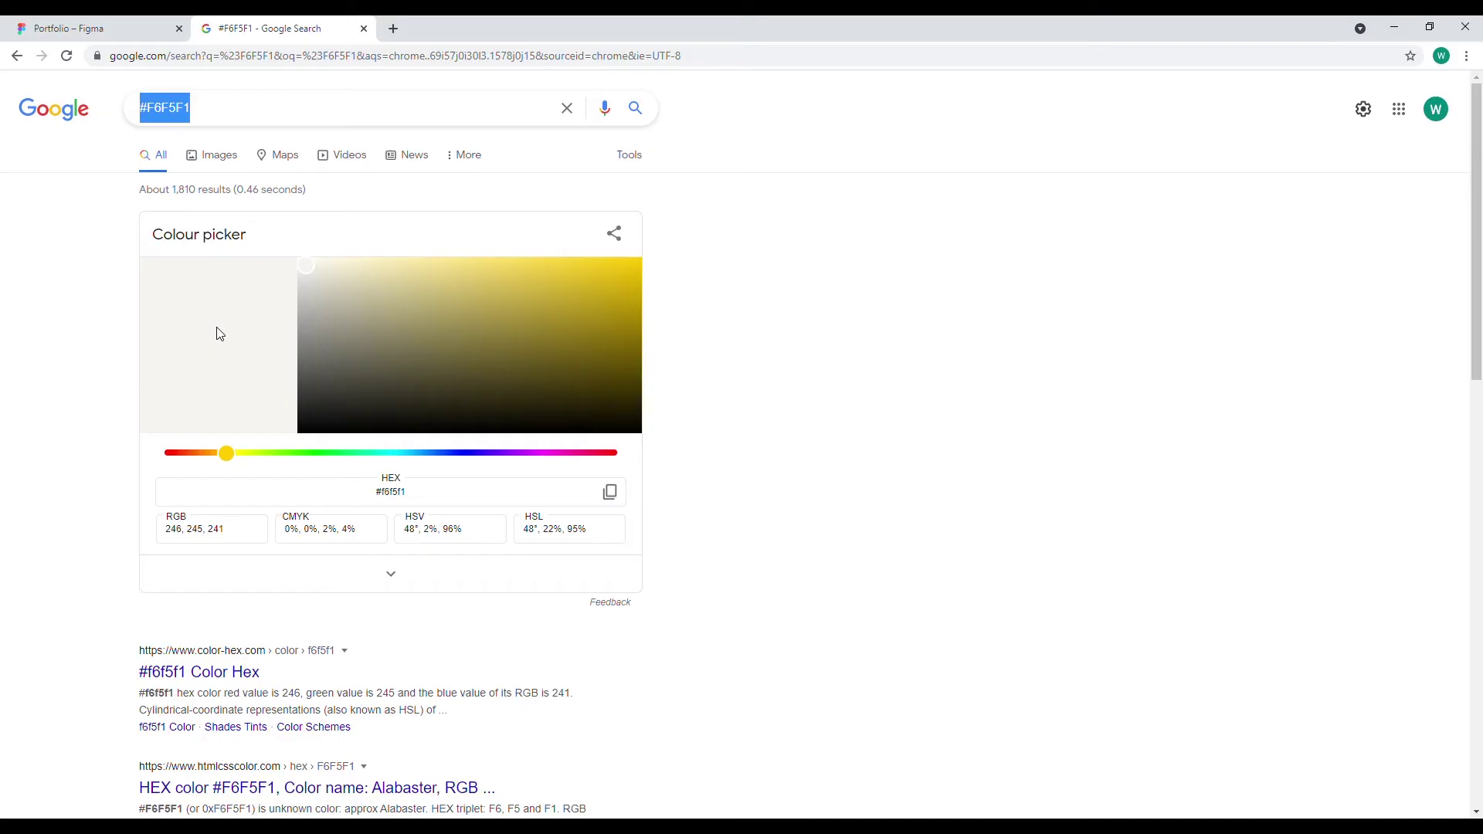
pyautogui.click(69, 28)
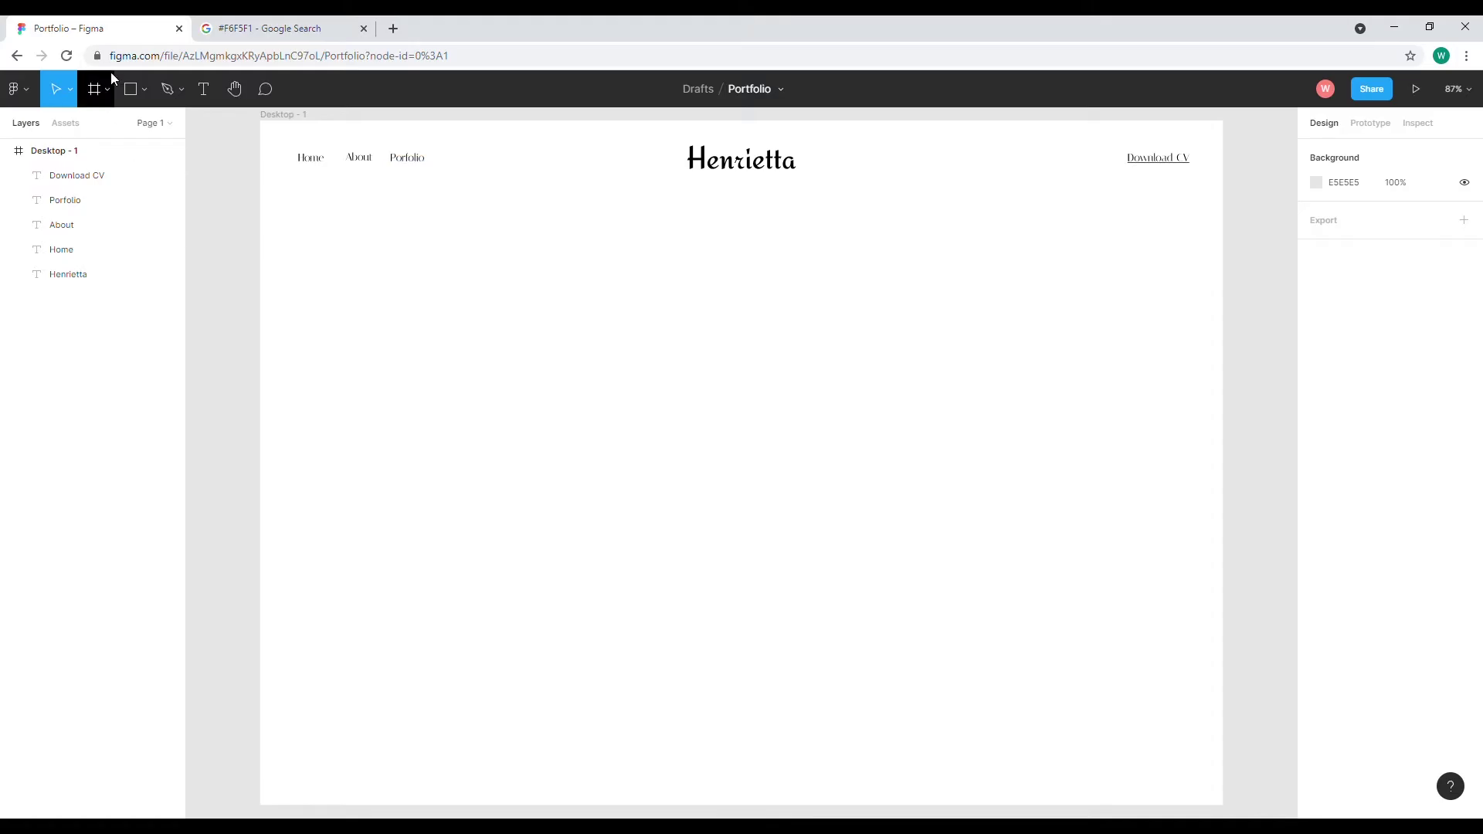
# Draw a rectangle over most of the frame and fill it with #F6F5F1
pyautogui.click(131, 87)
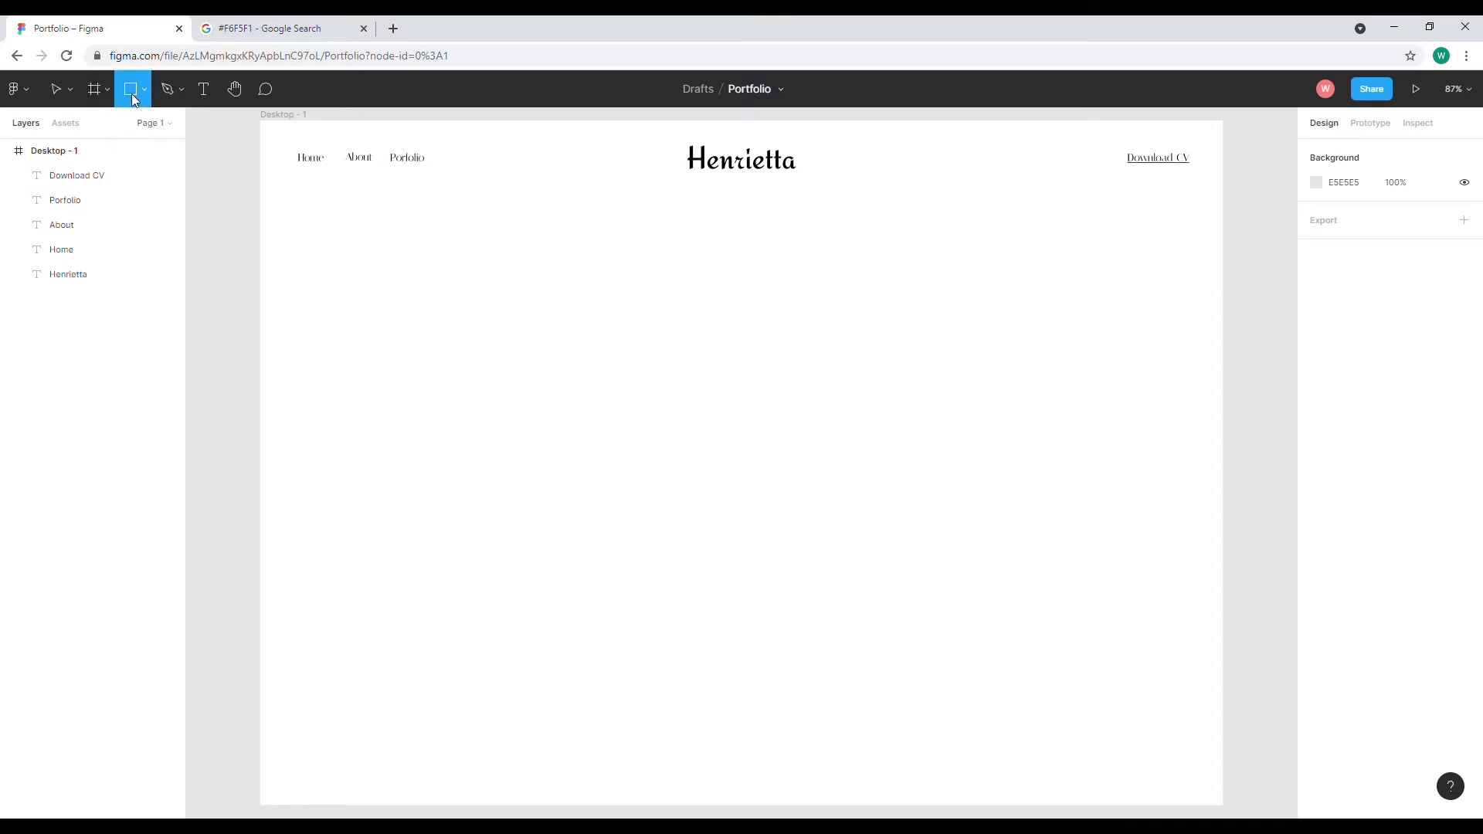
pyautogui.click(143, 90)
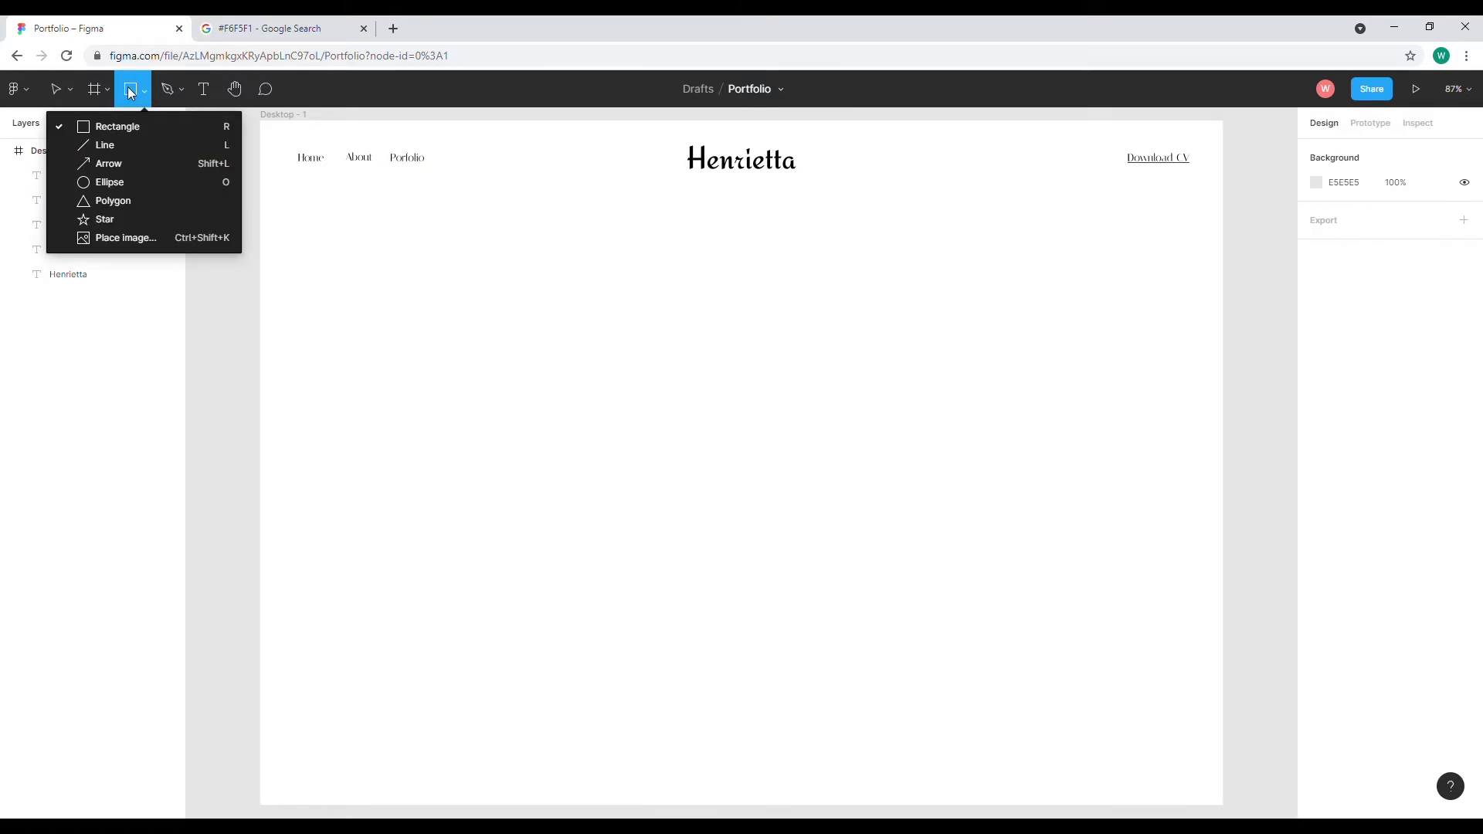
pyautogui.click(271, 132)
pyautogui.moveTo(261, 122); pyautogui.dragTo(1223, 689)
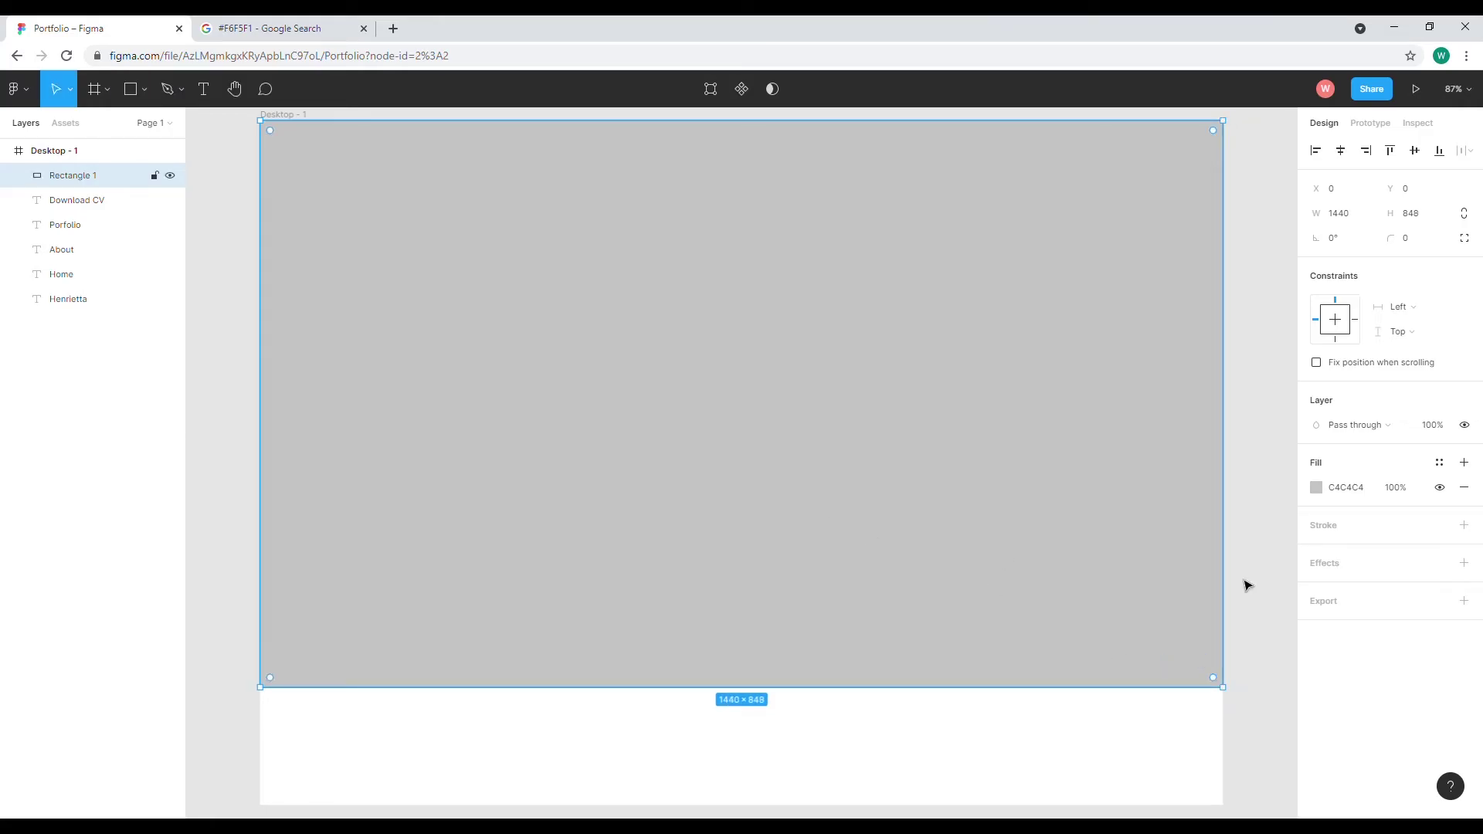
pyautogui.click(1349, 492)
pyautogui.write('#F6F5F1')
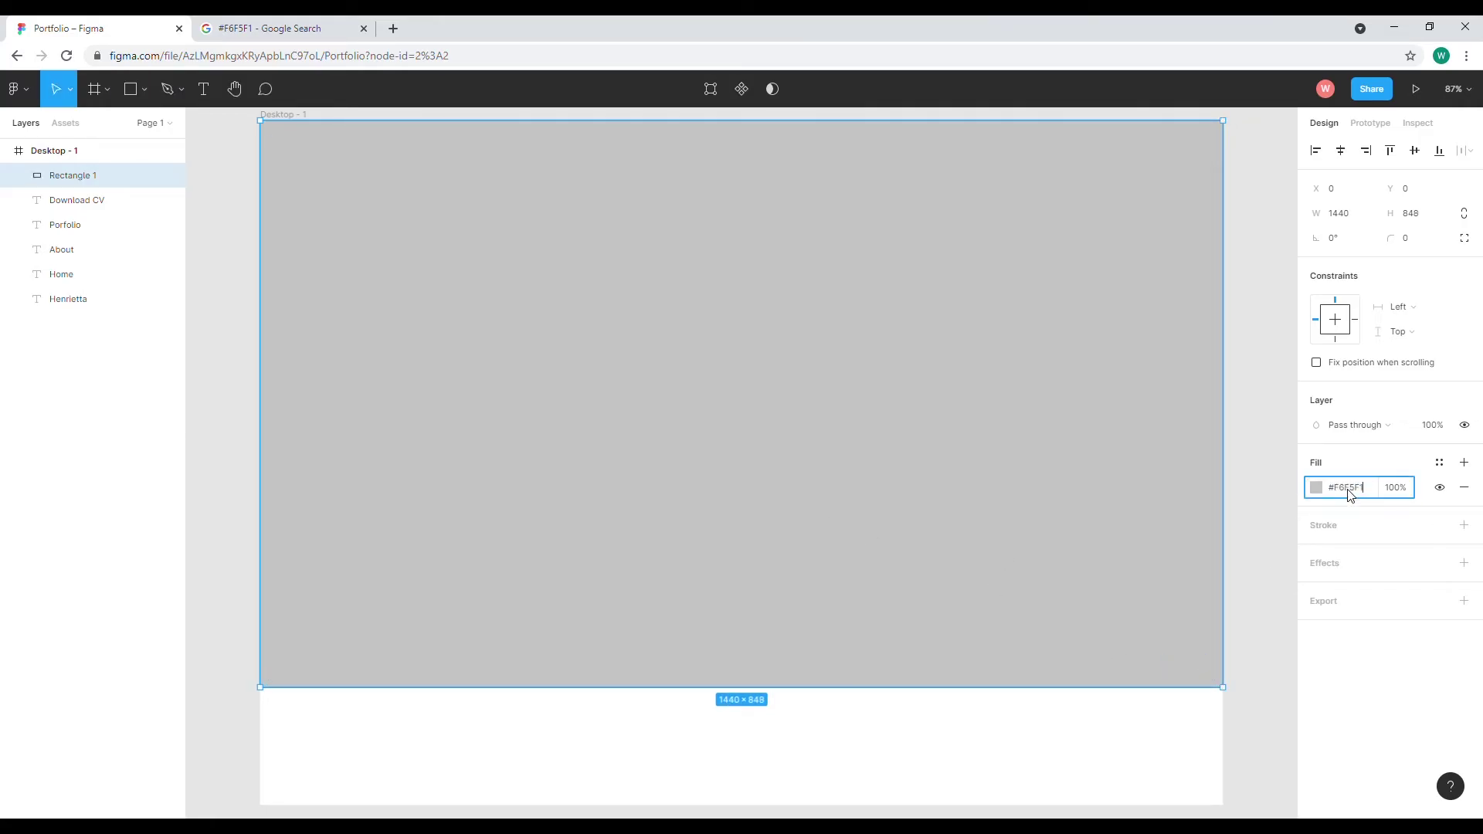
pyautogui.press('Return')
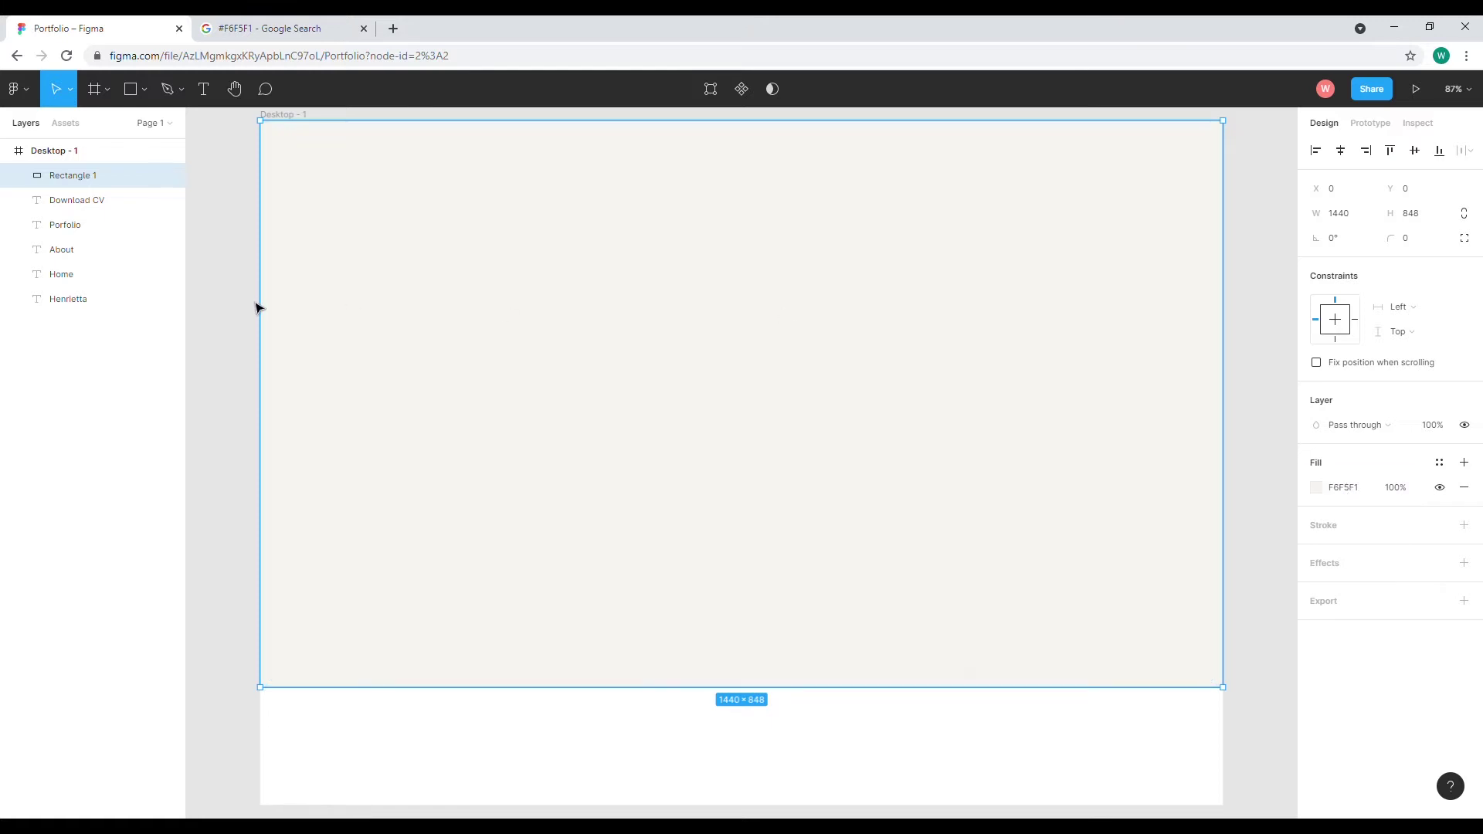
# Move the rectangle beneath the nav text in Layers and name it Background
pyautogui.moveTo(91, 176); pyautogui.dragTo(93, 299)
pyautogui.doubleClick(76, 299)
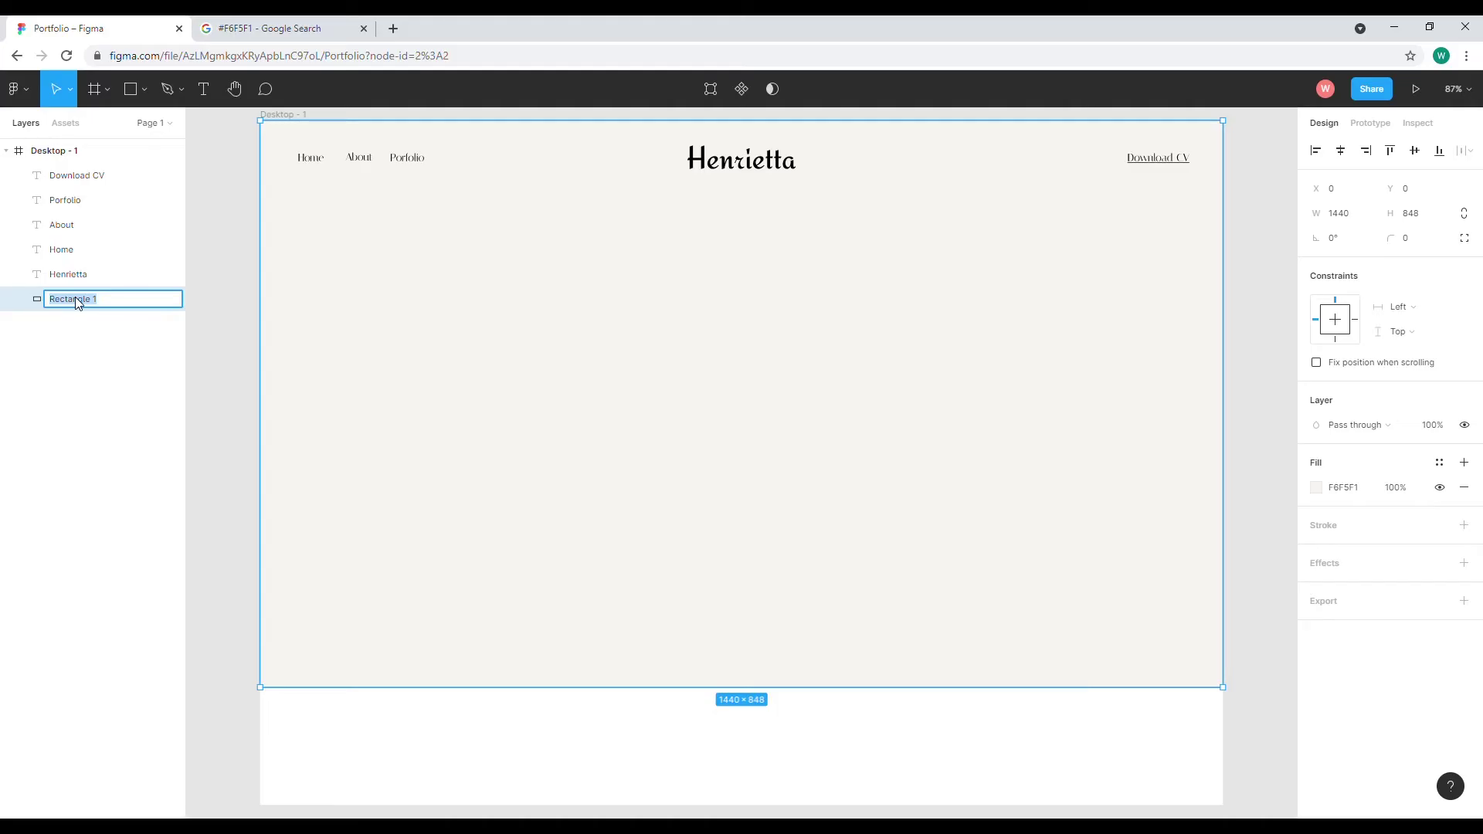
pyautogui.write('Backgrou')
pyautogui.press('Return')
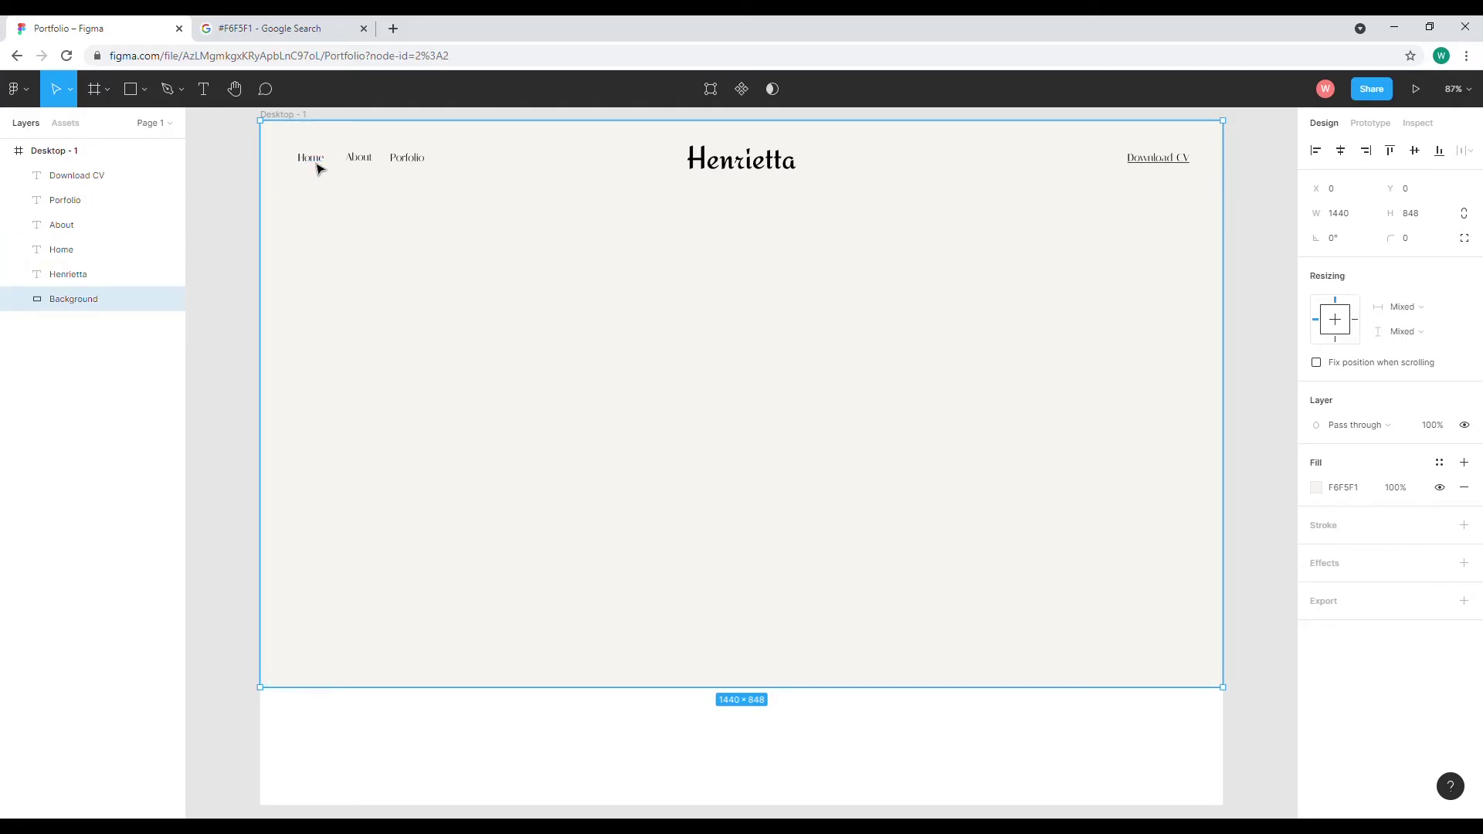
# Group the Home, About, Porfolio, Download CV and Henrietta text layers
pyautogui.click(317, 161)
pyautogui.keyDown('shift'); pyautogui.click(360, 158); pyautogui.keyUp('shift')
pyautogui.keyDown('shift'); pyautogui.click(407, 159); pyautogui.keyUp('shift')
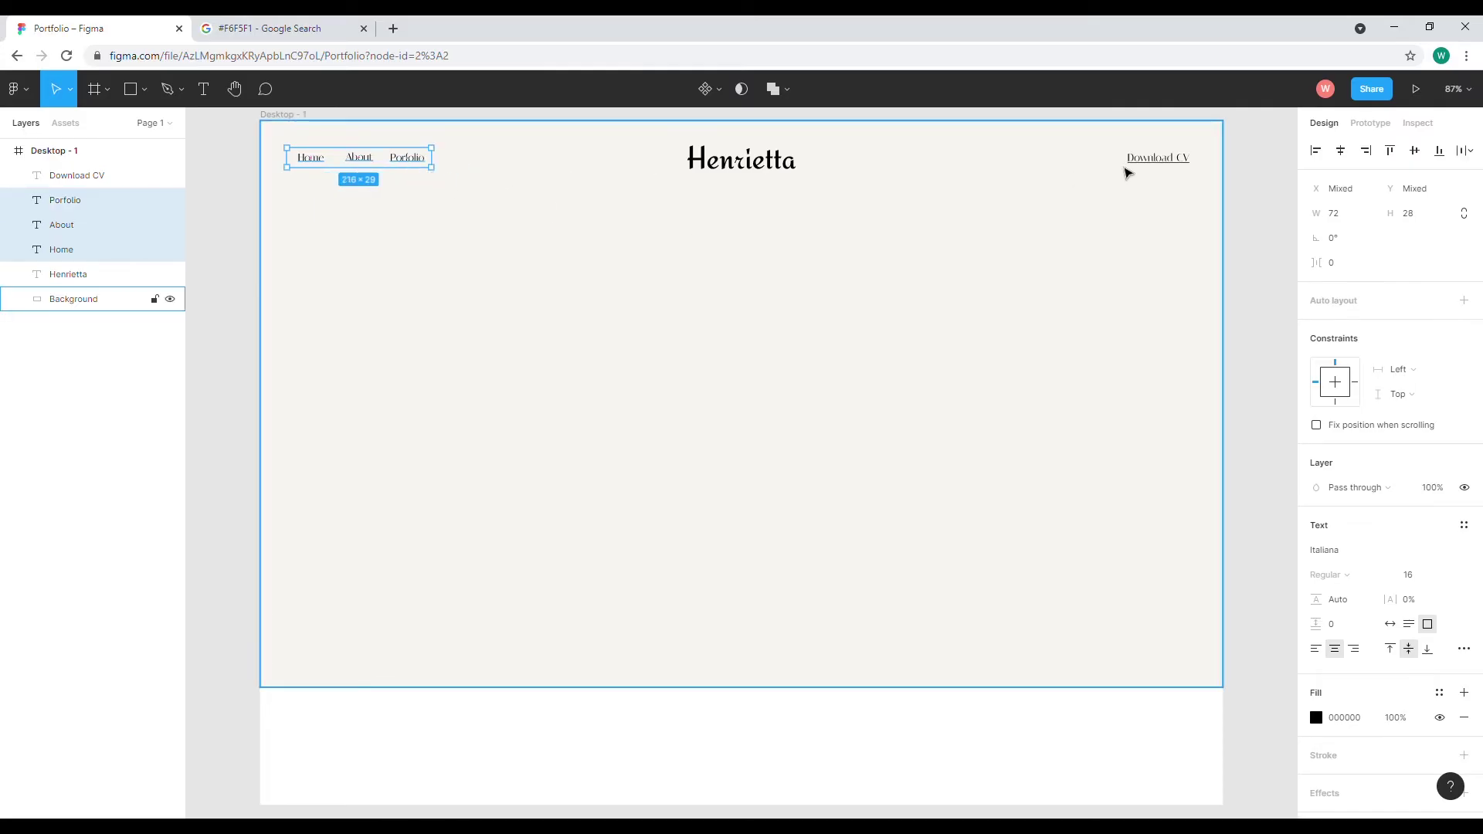
pyautogui.keyDown('shift'); pyautogui.click(1128, 171); pyautogui.keyUp('shift')
pyautogui.keyDown('shift'); pyautogui.click(771, 169); pyautogui.keyUp('shift')
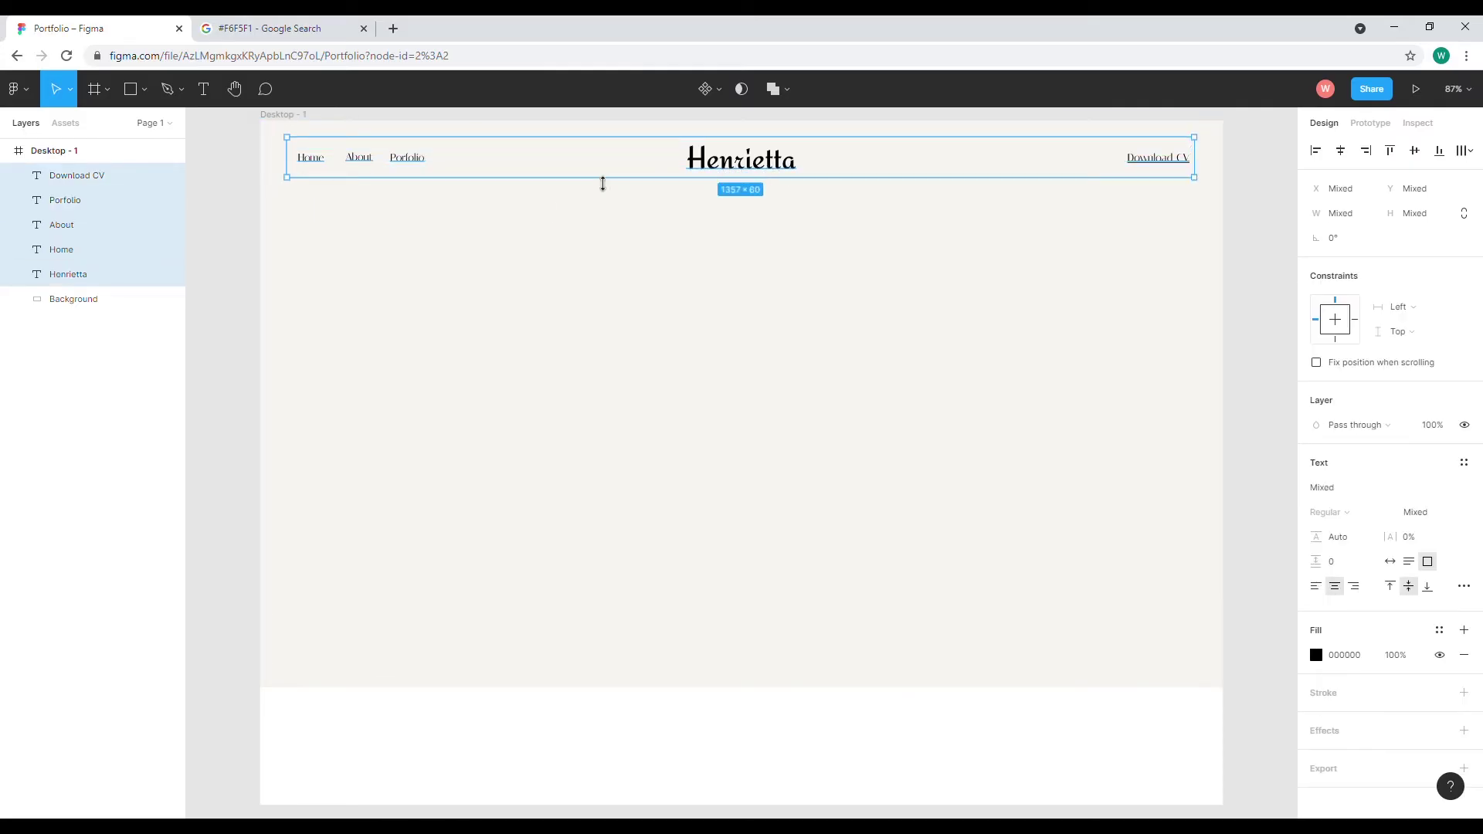
pyautogui.rightClick(62, 239)
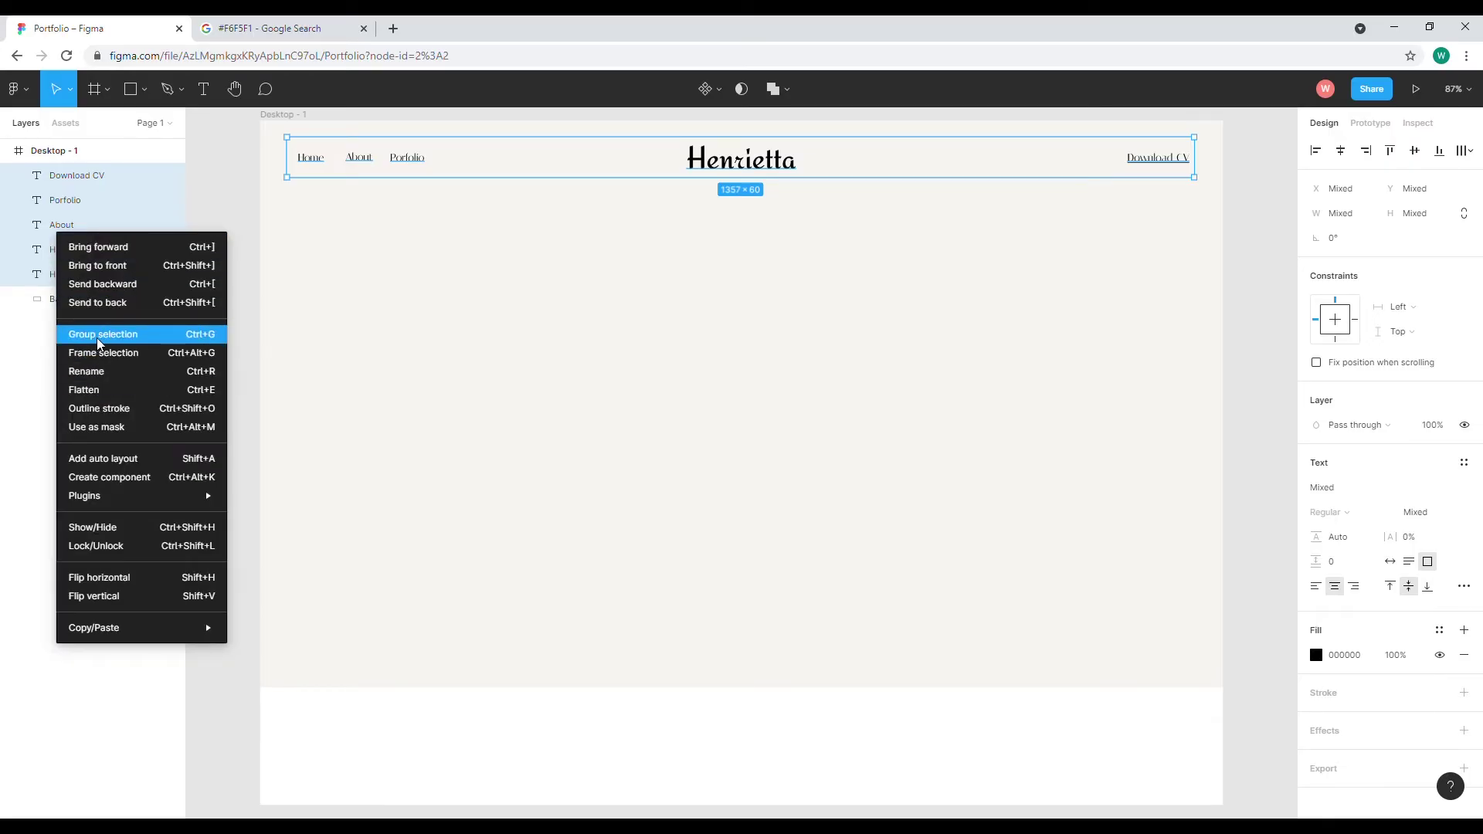
pyautogui.click(100, 334)
# Name the group Header, undo an accidental move, and select Background
pyautogui.doubleClick(73, 177)
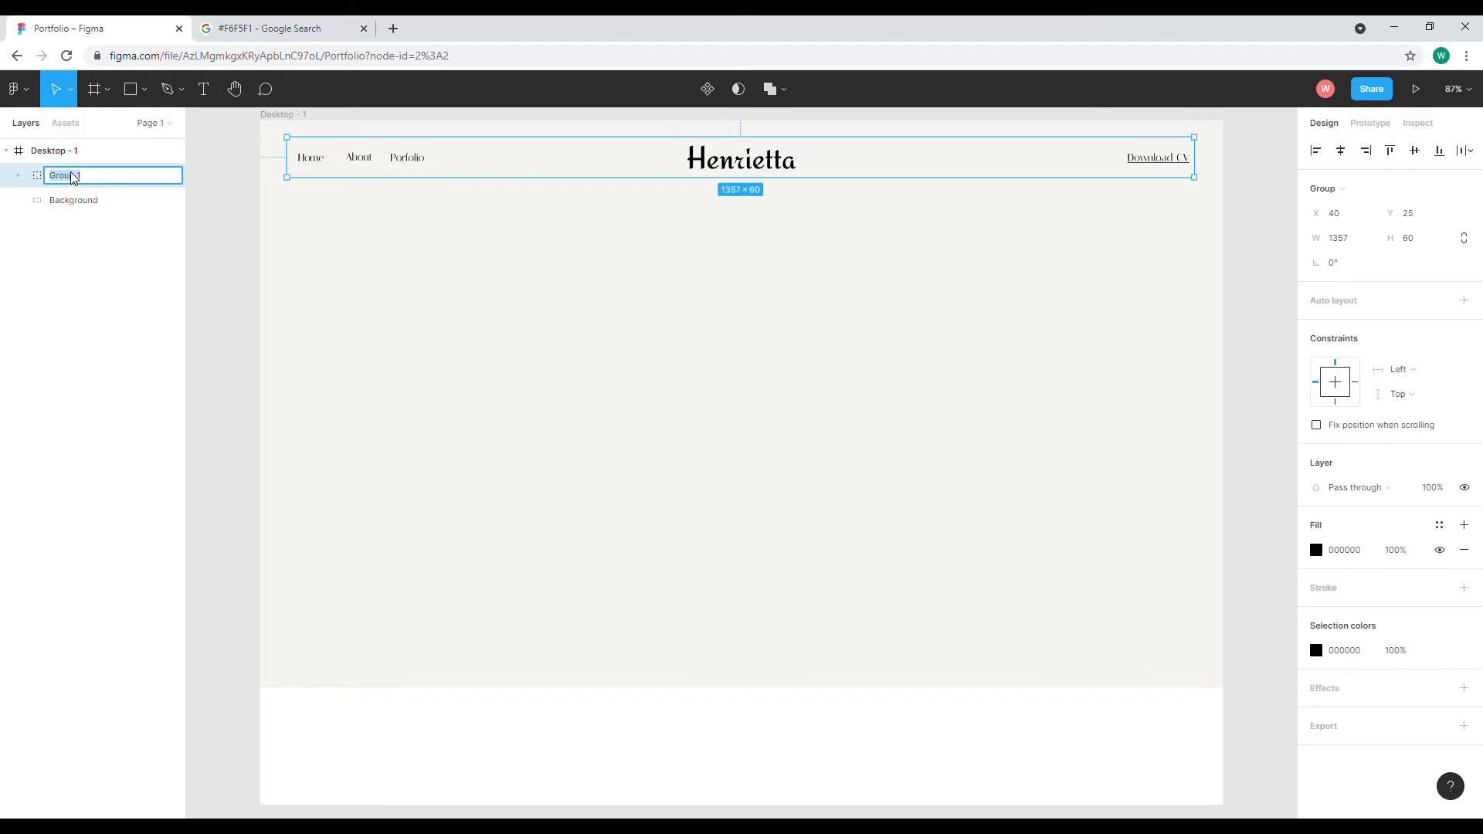
pyautogui.write('Men')
pyautogui.press('Return')
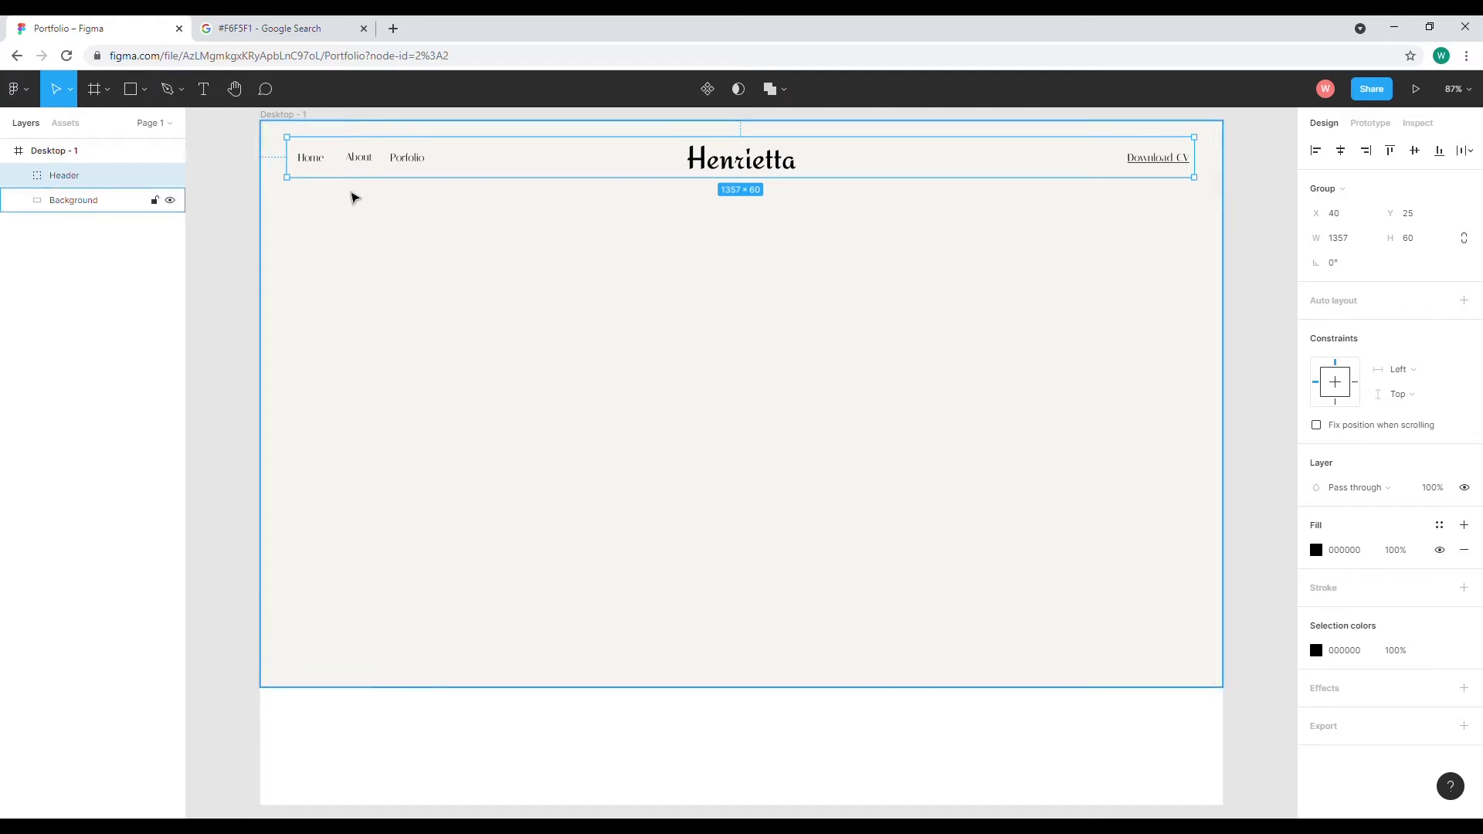
pyautogui.moveTo(731, 180); pyautogui.dragTo(733, 380)
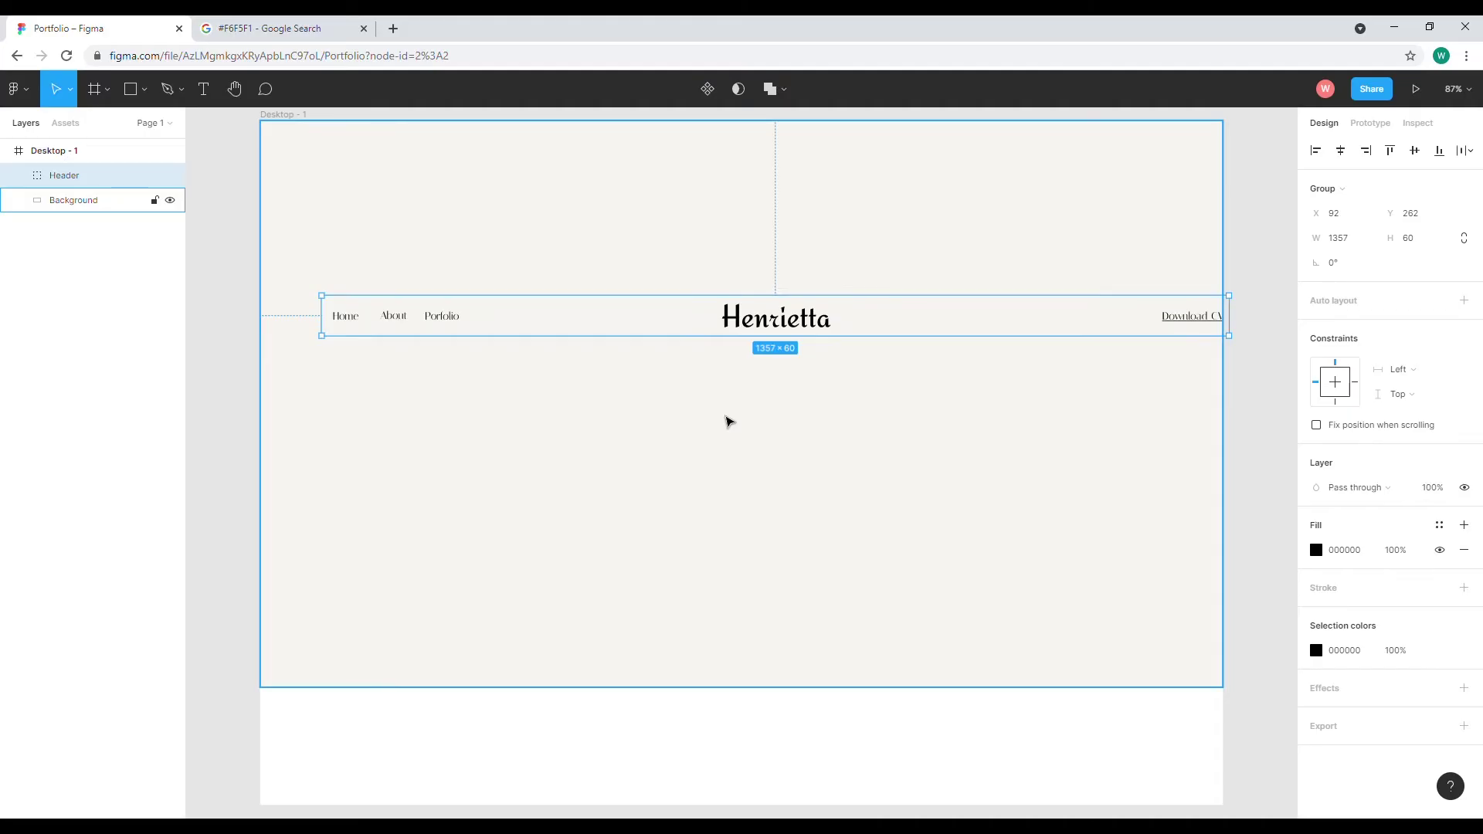
pyautogui.hotkey('ctrl', 'z')
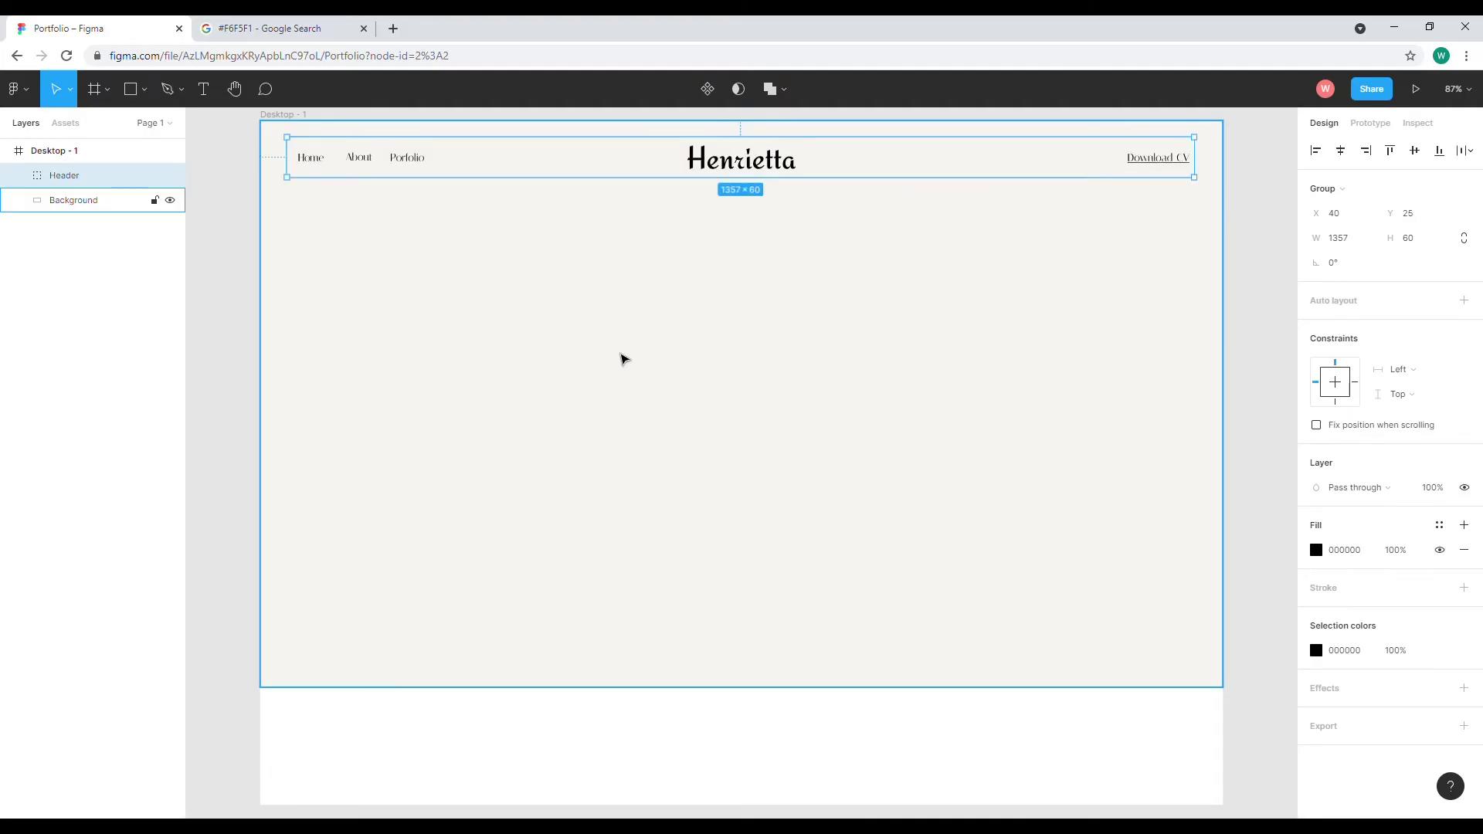
pyautogui.click(626, 360)
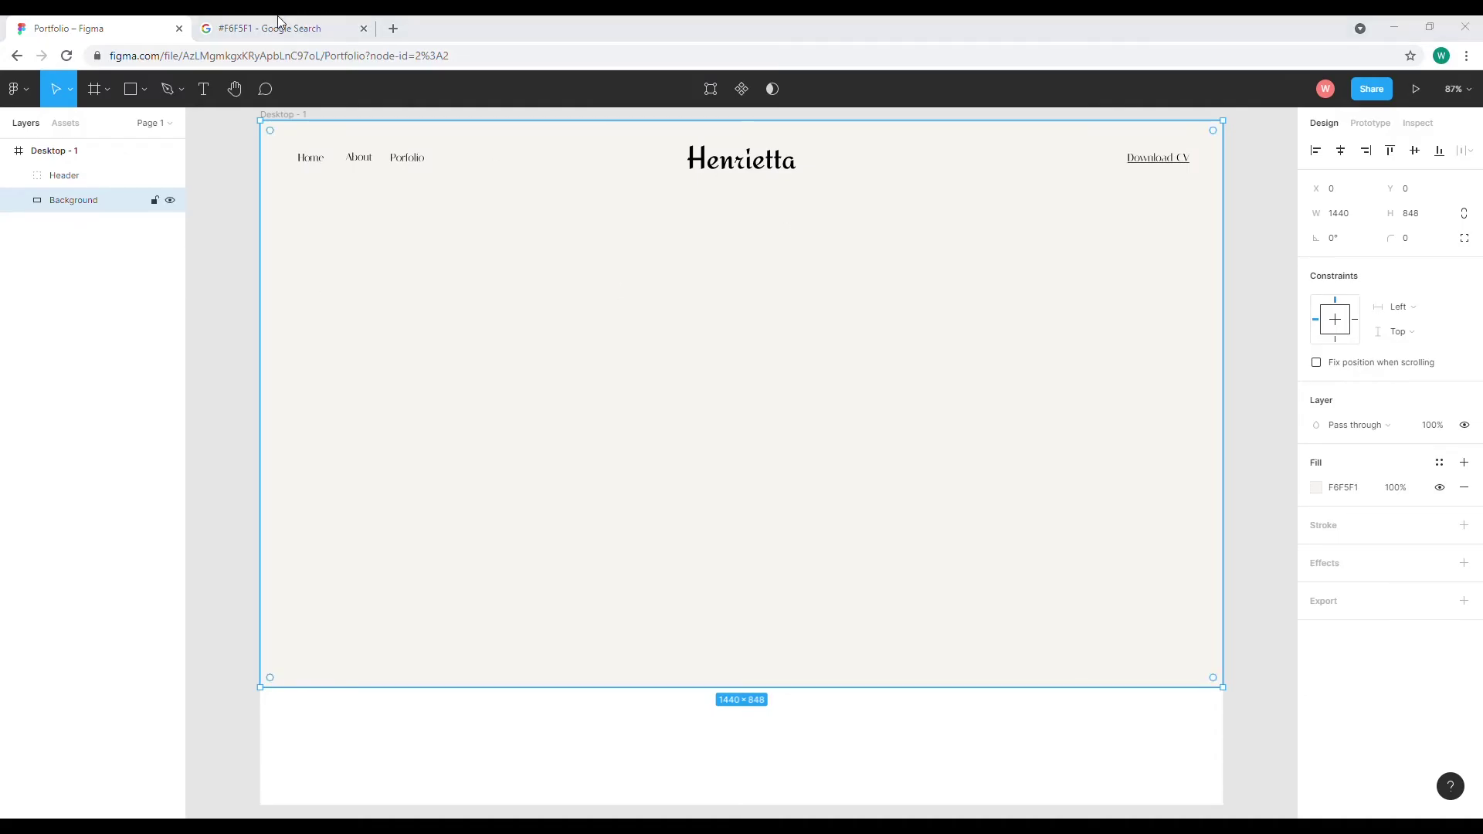
# Search for unsplash in a new browser tab and open the Unsplash website
pyautogui.click(392, 30)
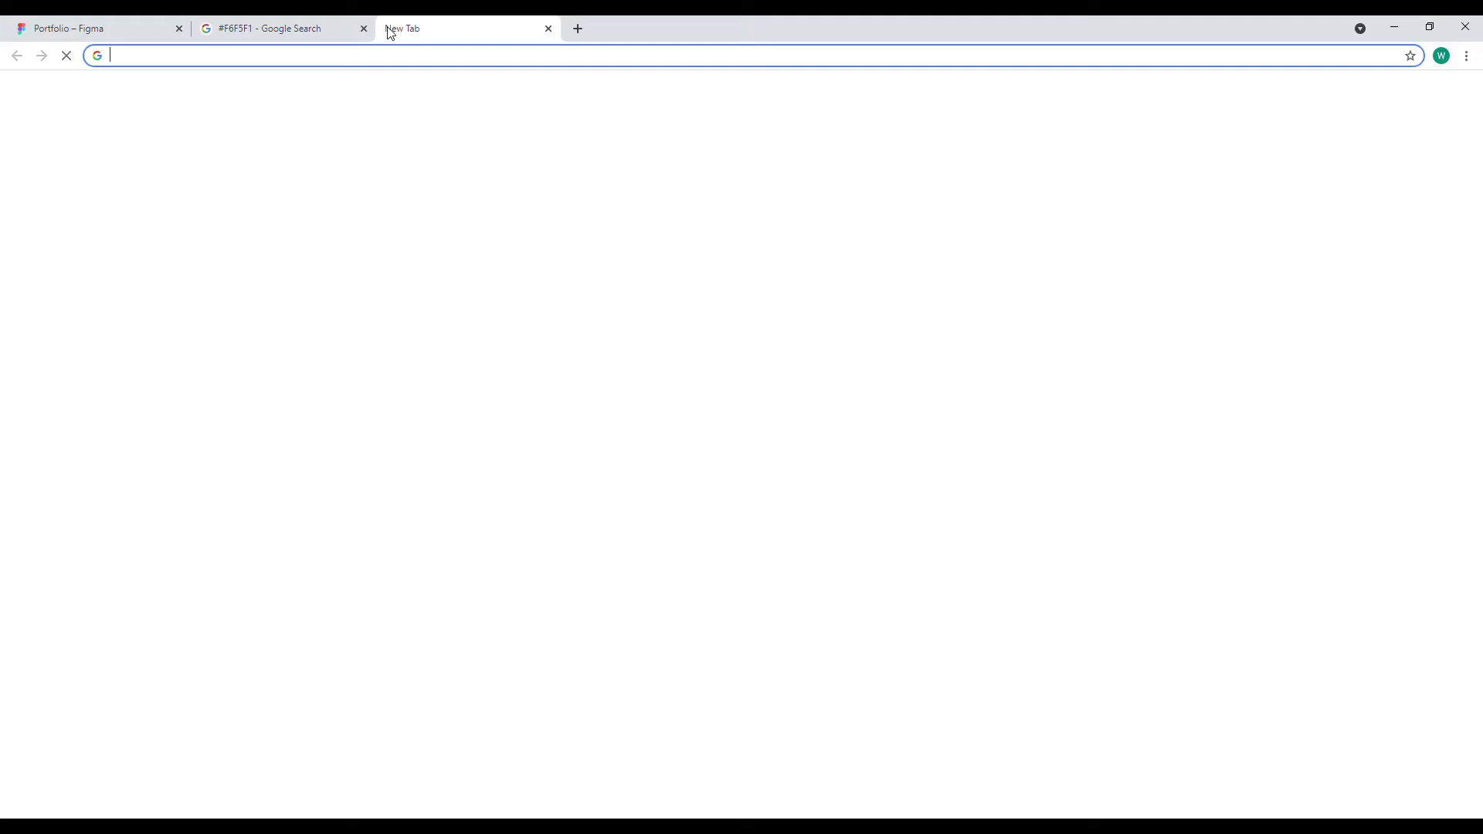
pyautogui.write('uns')
pyautogui.press('Down')
pyautogui.press('Return')
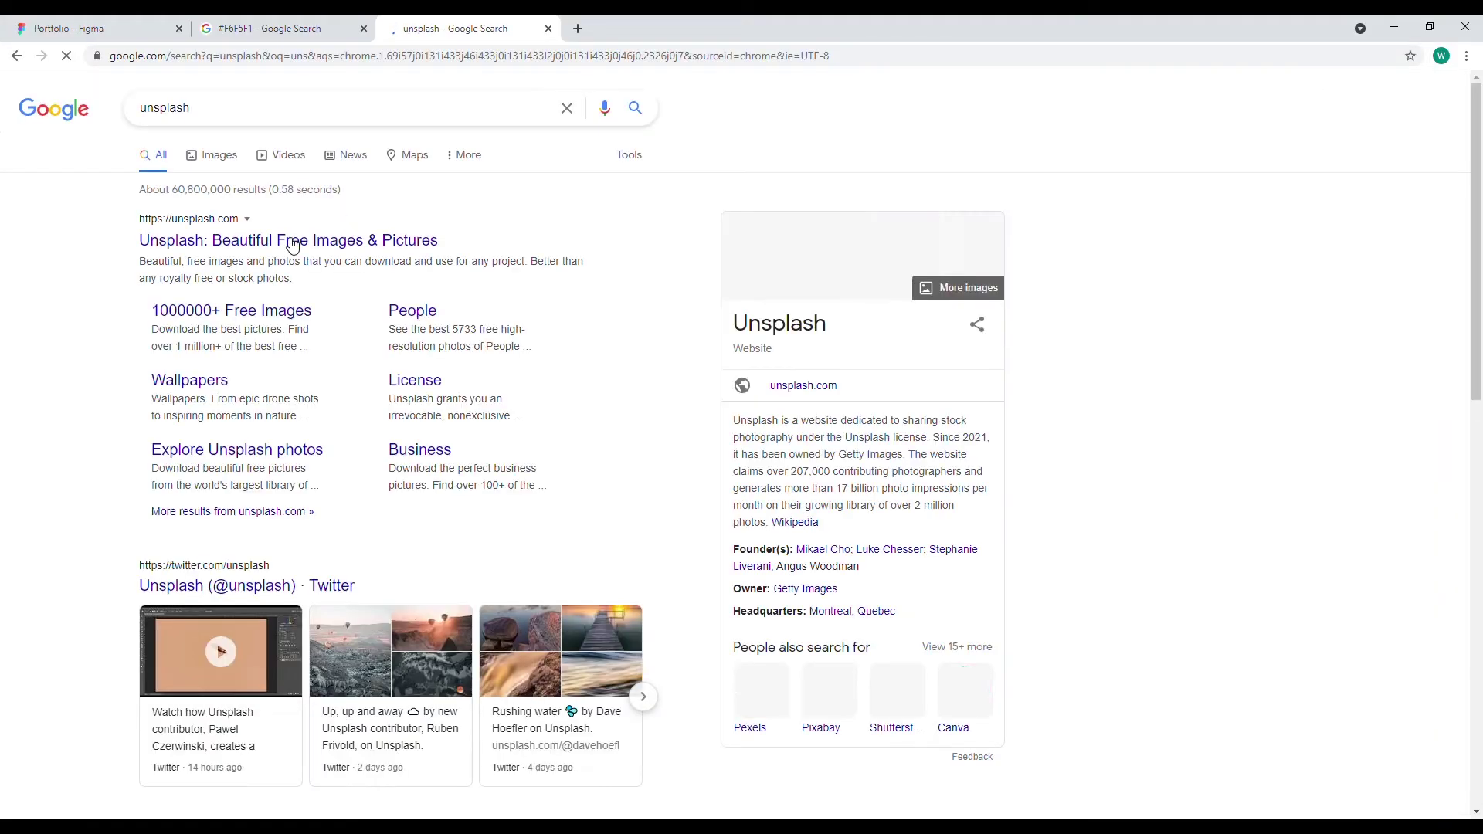
pyautogui.click(292, 242)
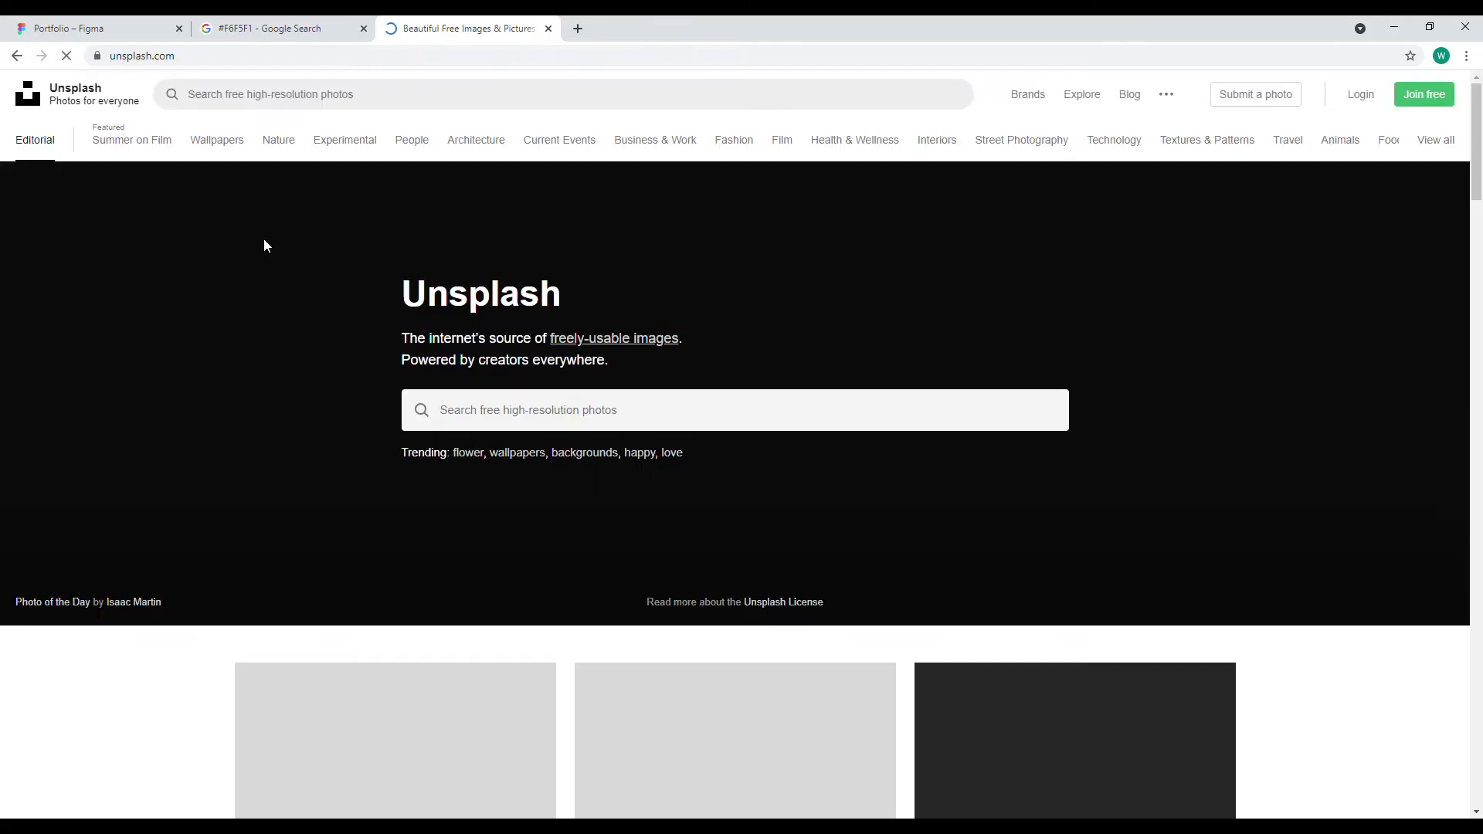
# Scroll through Unsplash photos, then close the colour search and Unsplash tabs
pyautogui.scroll(-1, 496, 380)
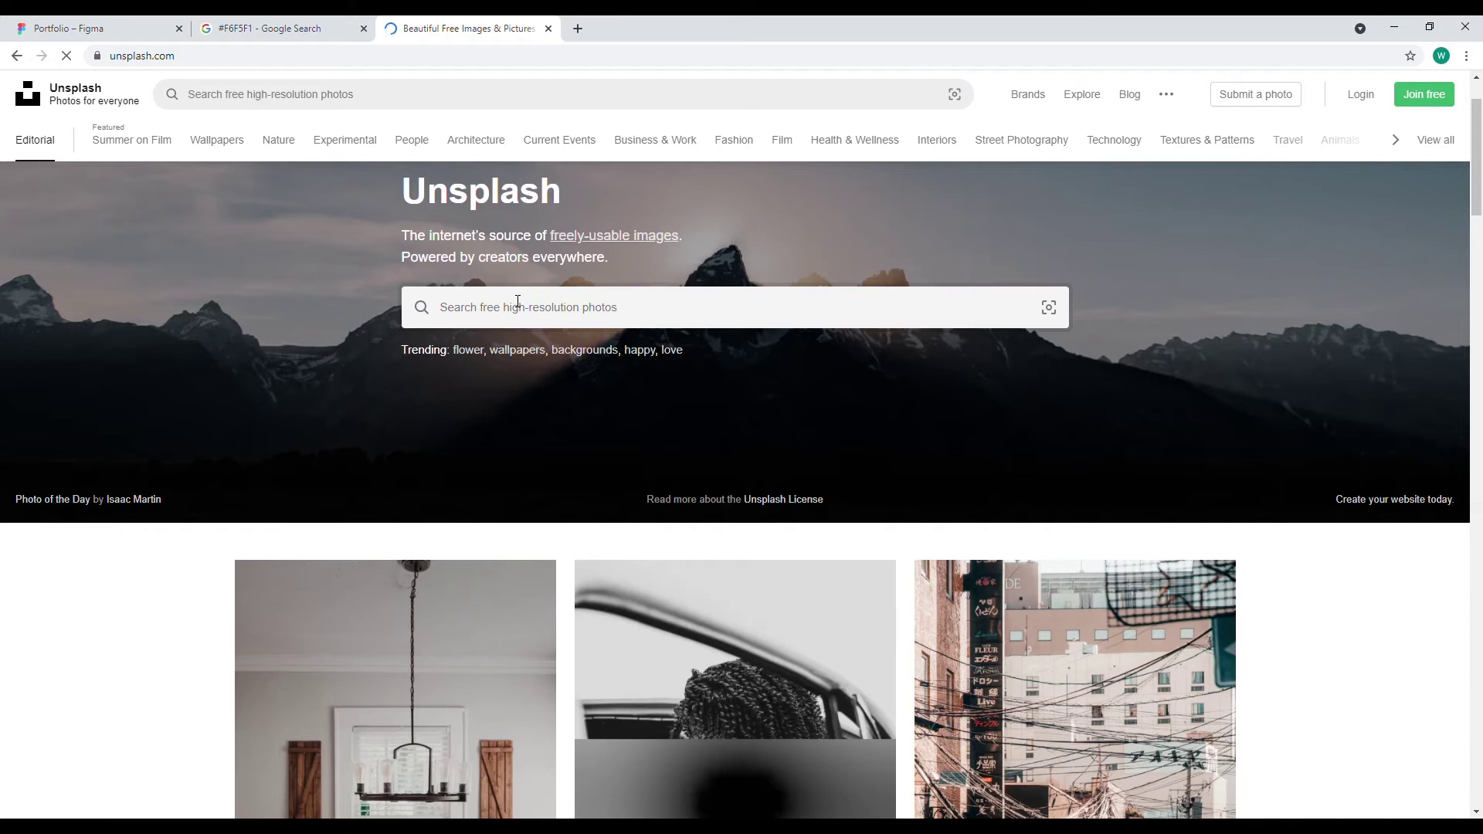
pyautogui.scroll(-4, 518, 301)
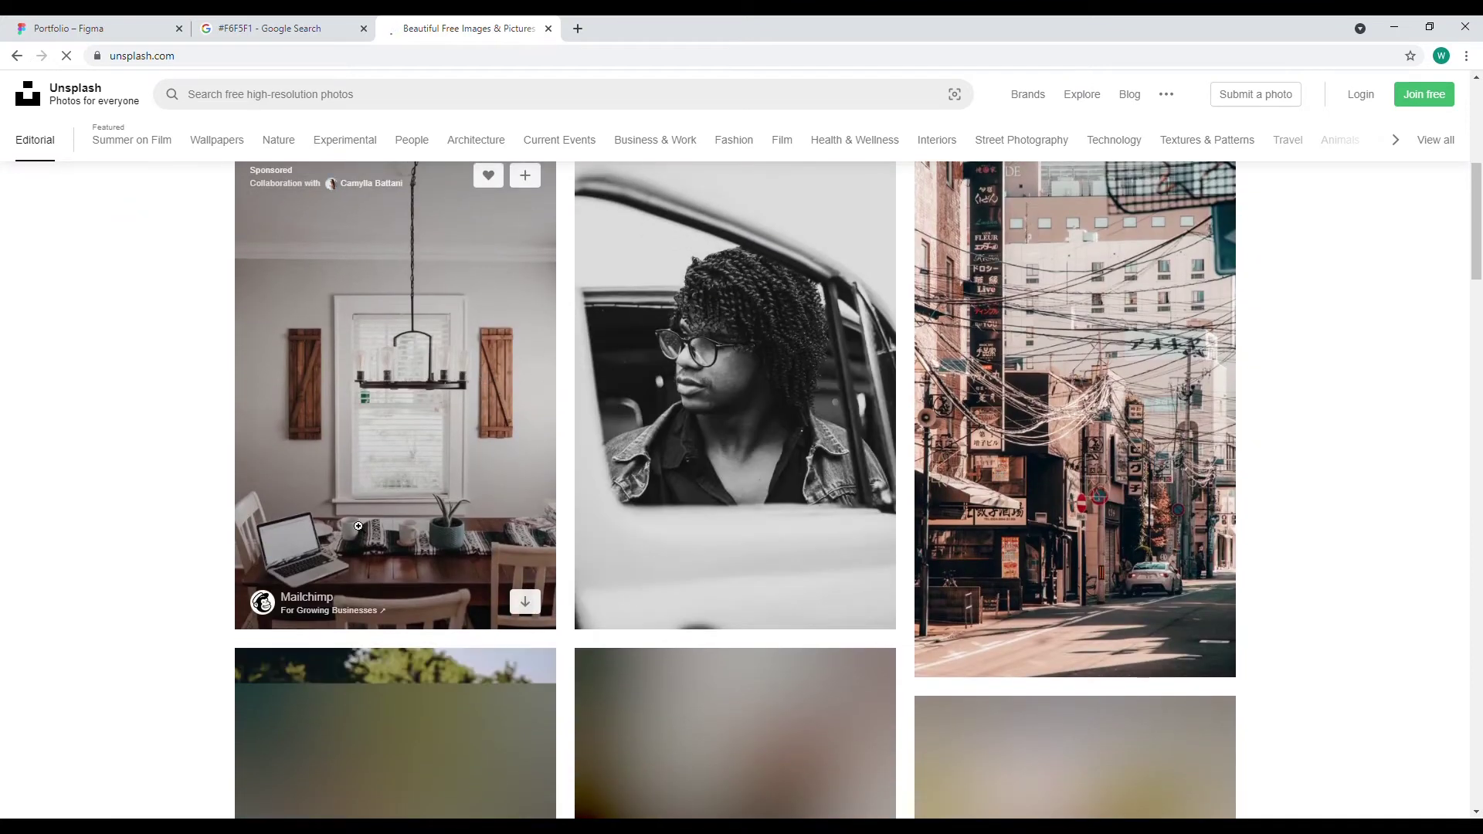
pyautogui.click(364, 29)
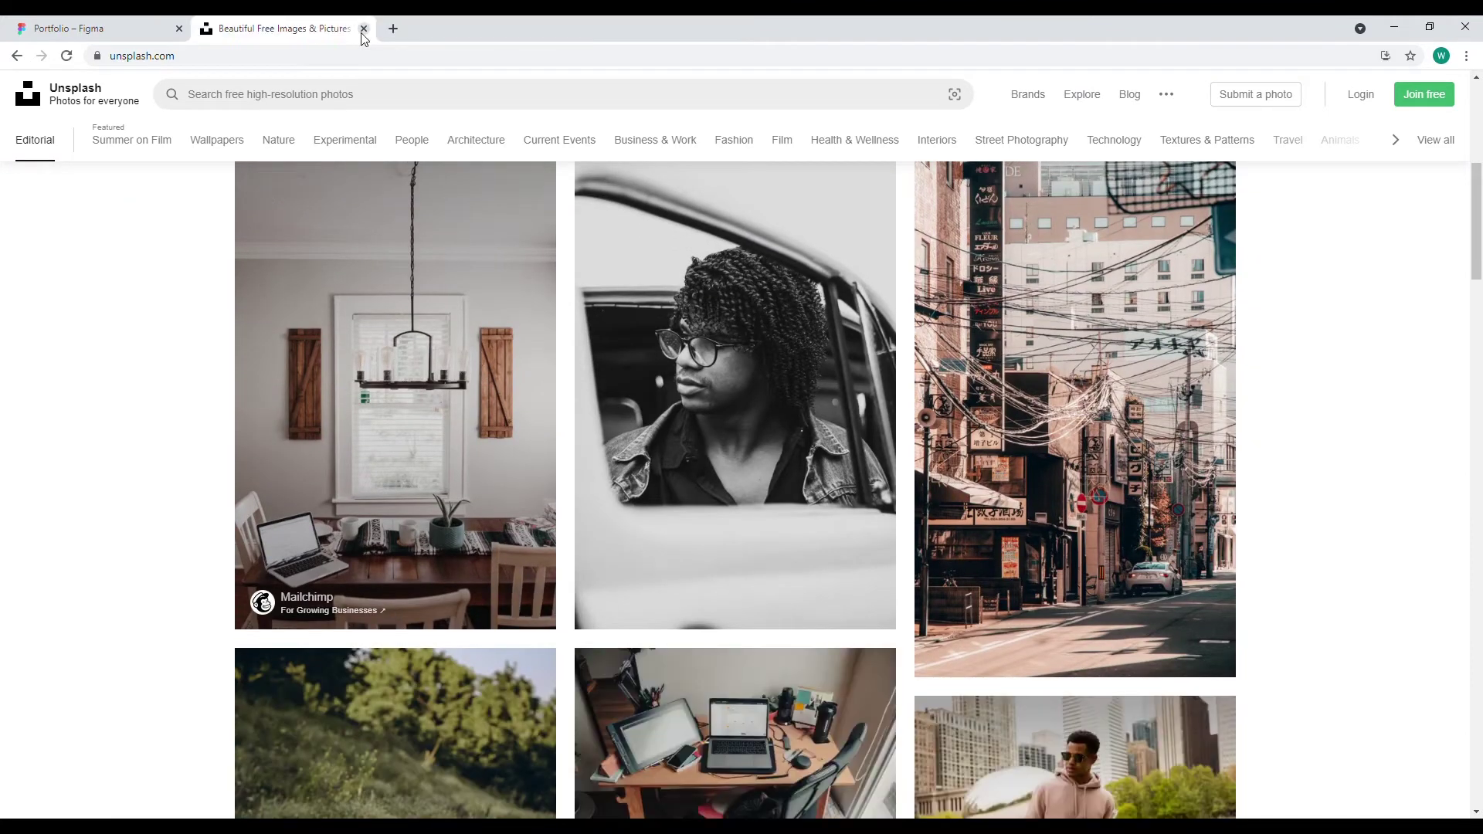
pyautogui.click(364, 29)
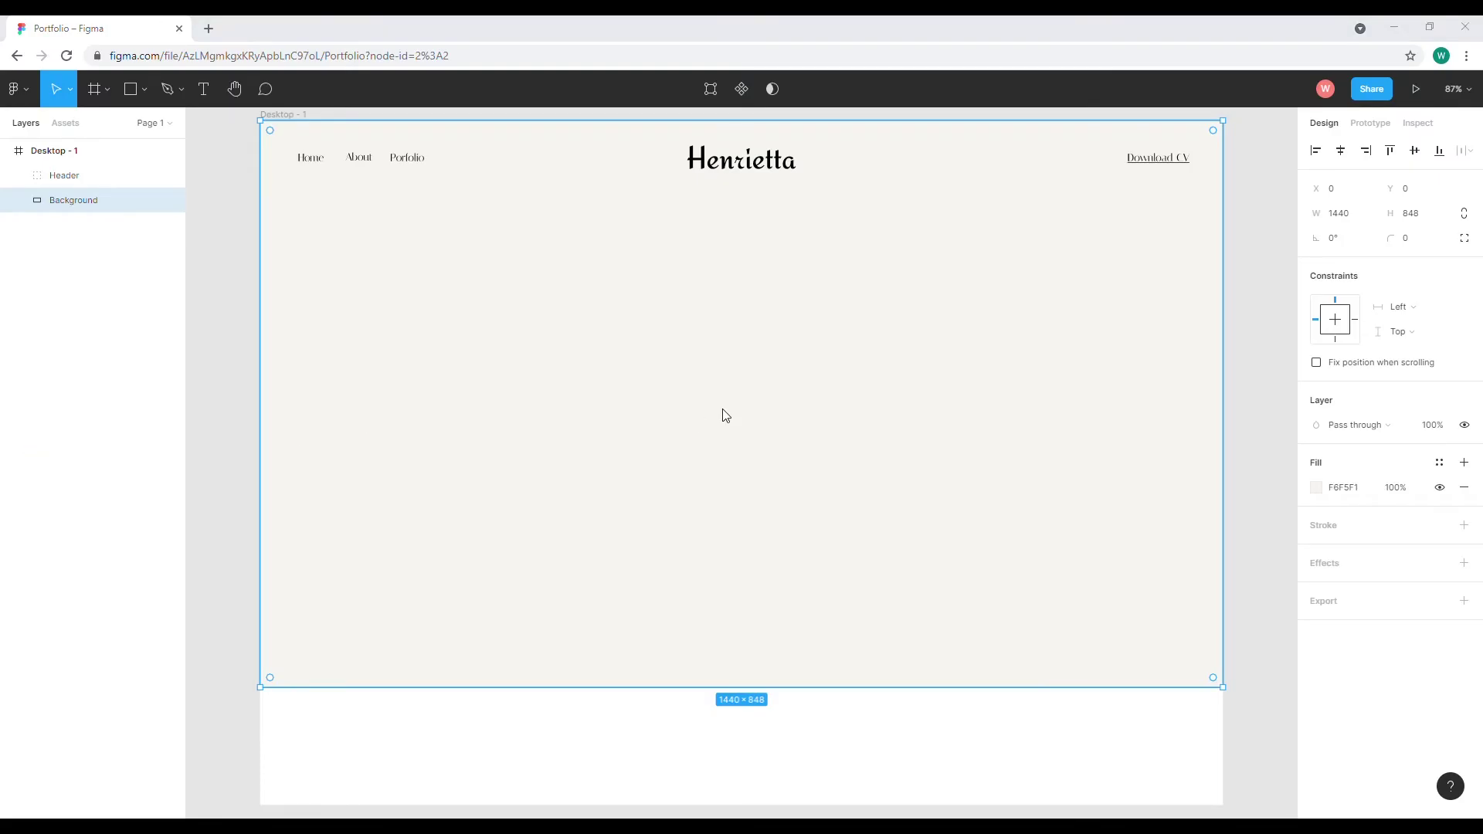
# Drop the portrait photo into the frame, scale it to 434×651, and centre it under the header
pyautogui.moveTo(734, 420); pyautogui.dragTo(734, 419)
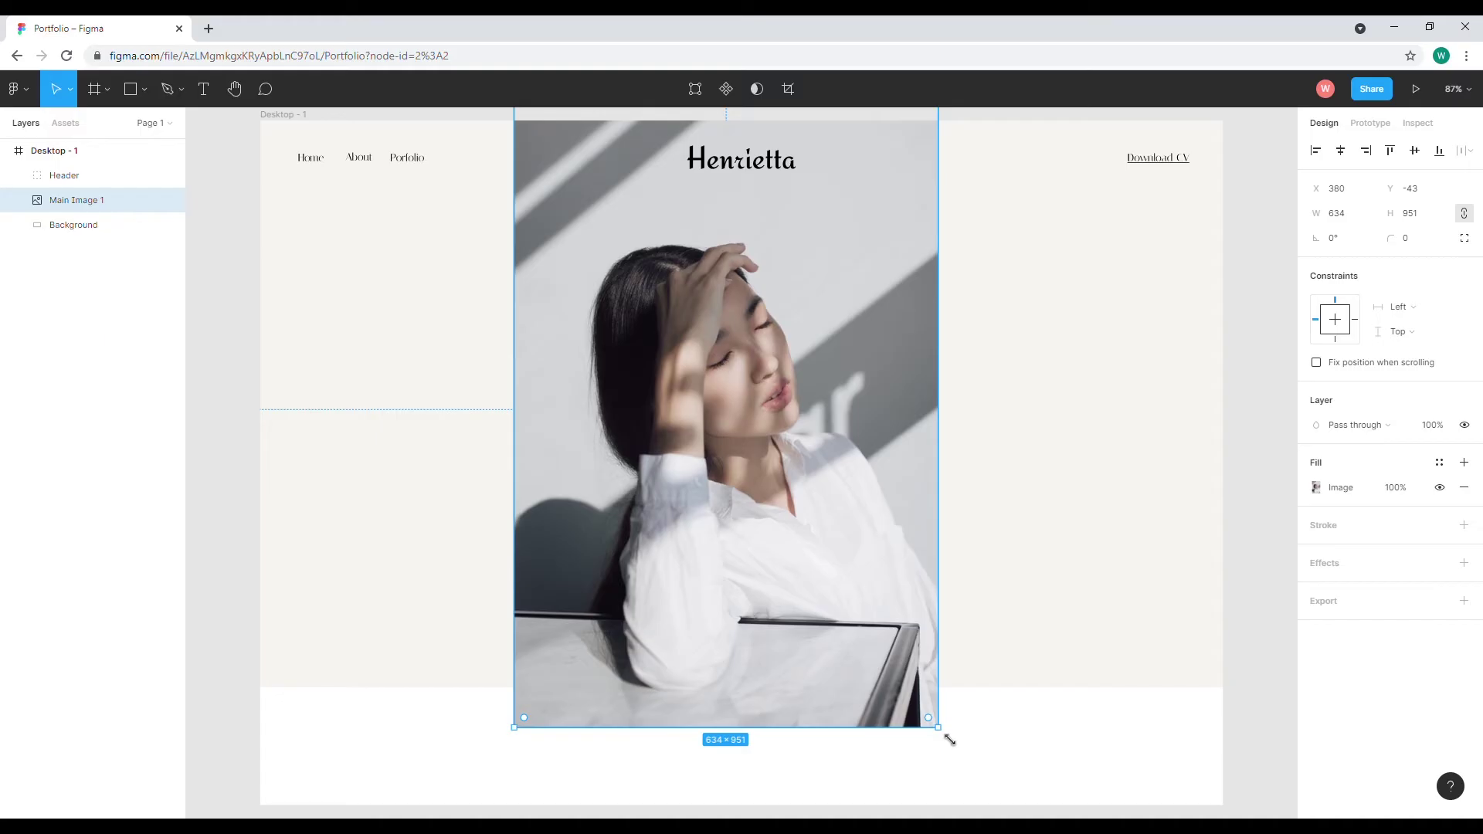
pyautogui.moveTo(949, 740); pyautogui.dragTo(857, 632)
pyautogui.moveTo(745, 463); pyautogui.dragTo(771, 459)
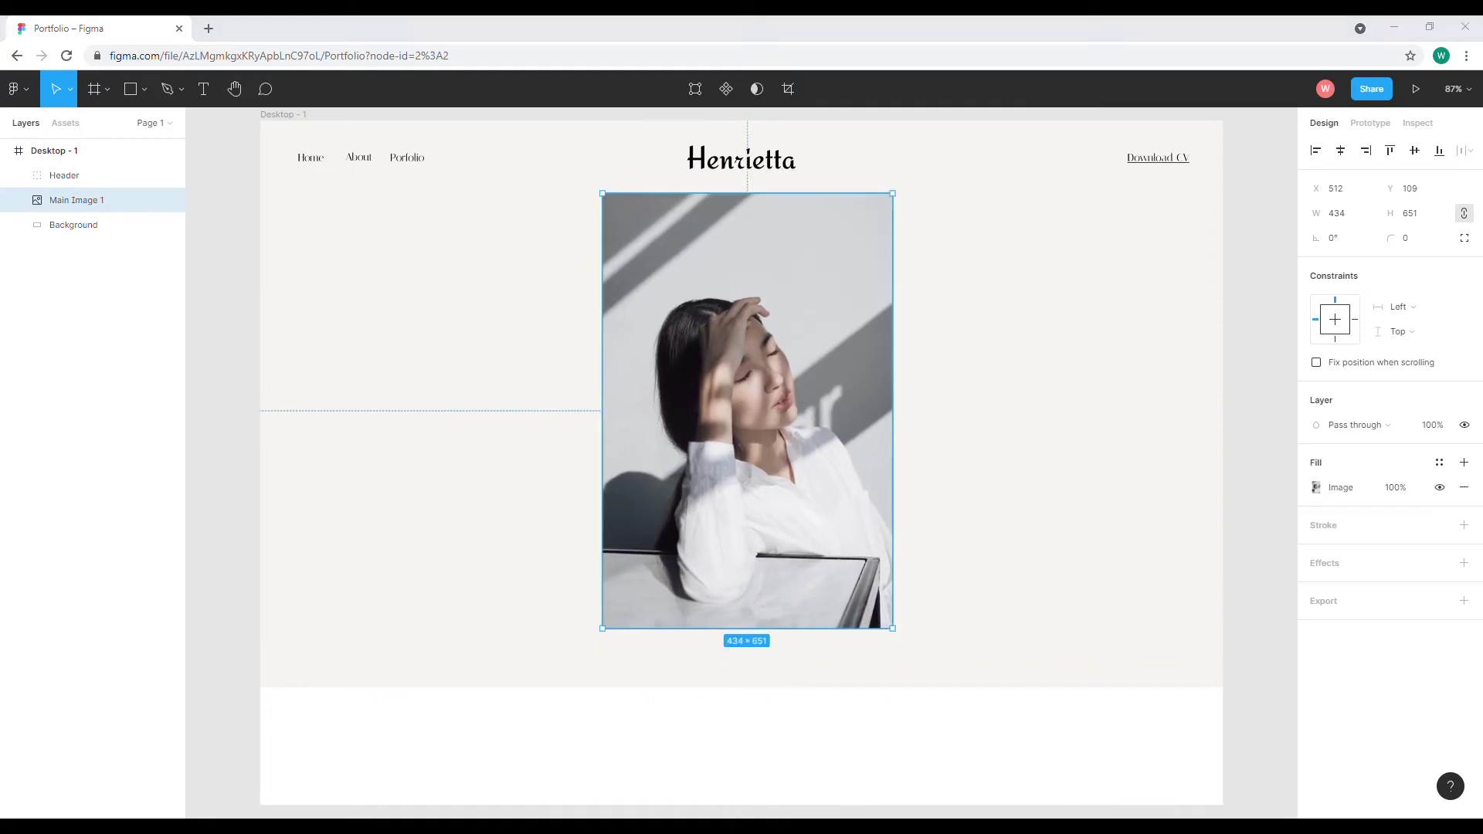
pyautogui.moveTo(729, 402); pyautogui.dragTo(728, 402)
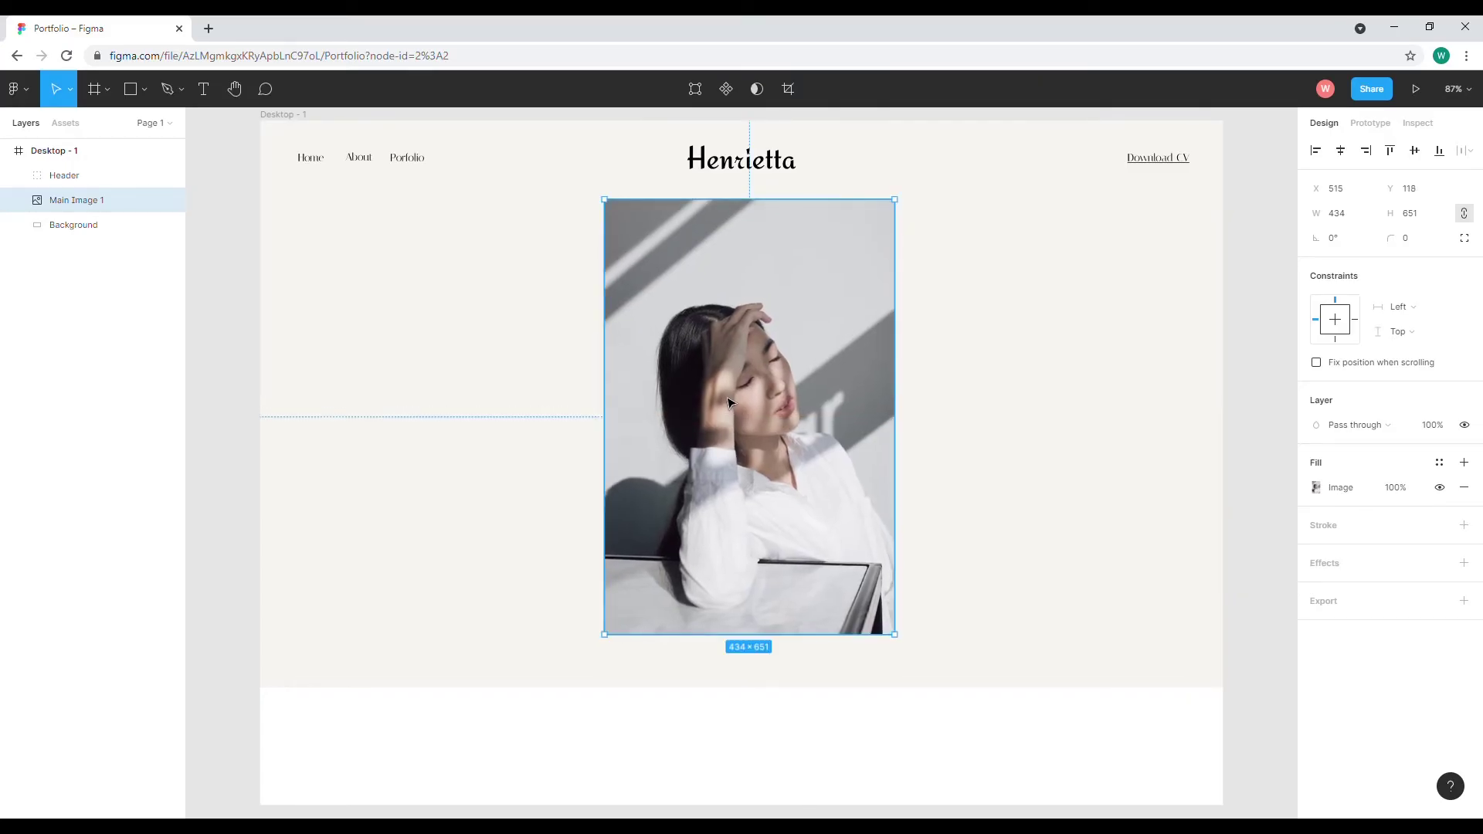
# Stretch Background to 858 high and trim the Desktop - 1 frame to 1440×858
pyautogui.click(530, 646)
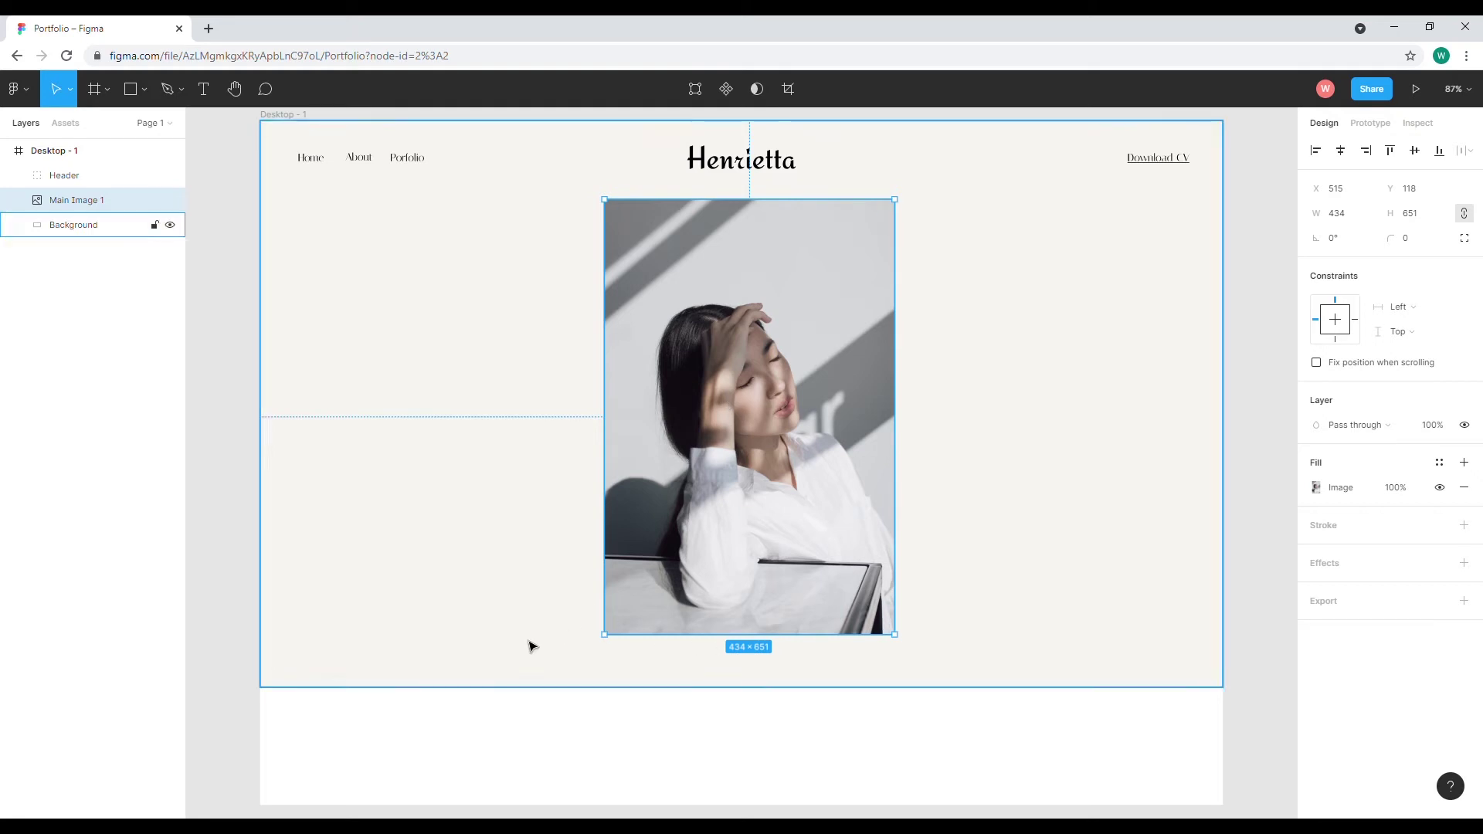
pyautogui.moveTo(713, 700); pyautogui.dragTo(713, 707)
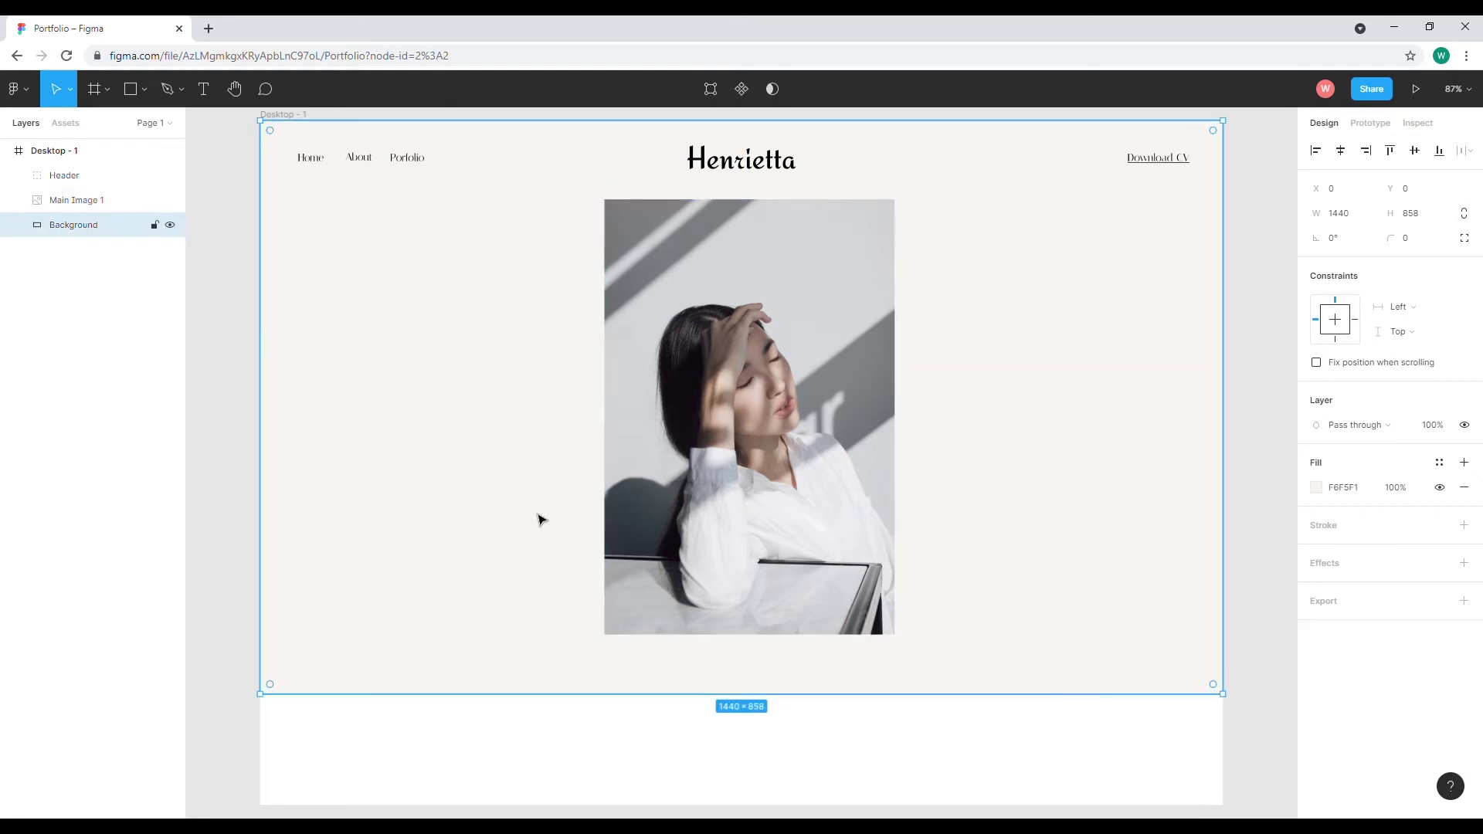
pyautogui.click(288, 116)
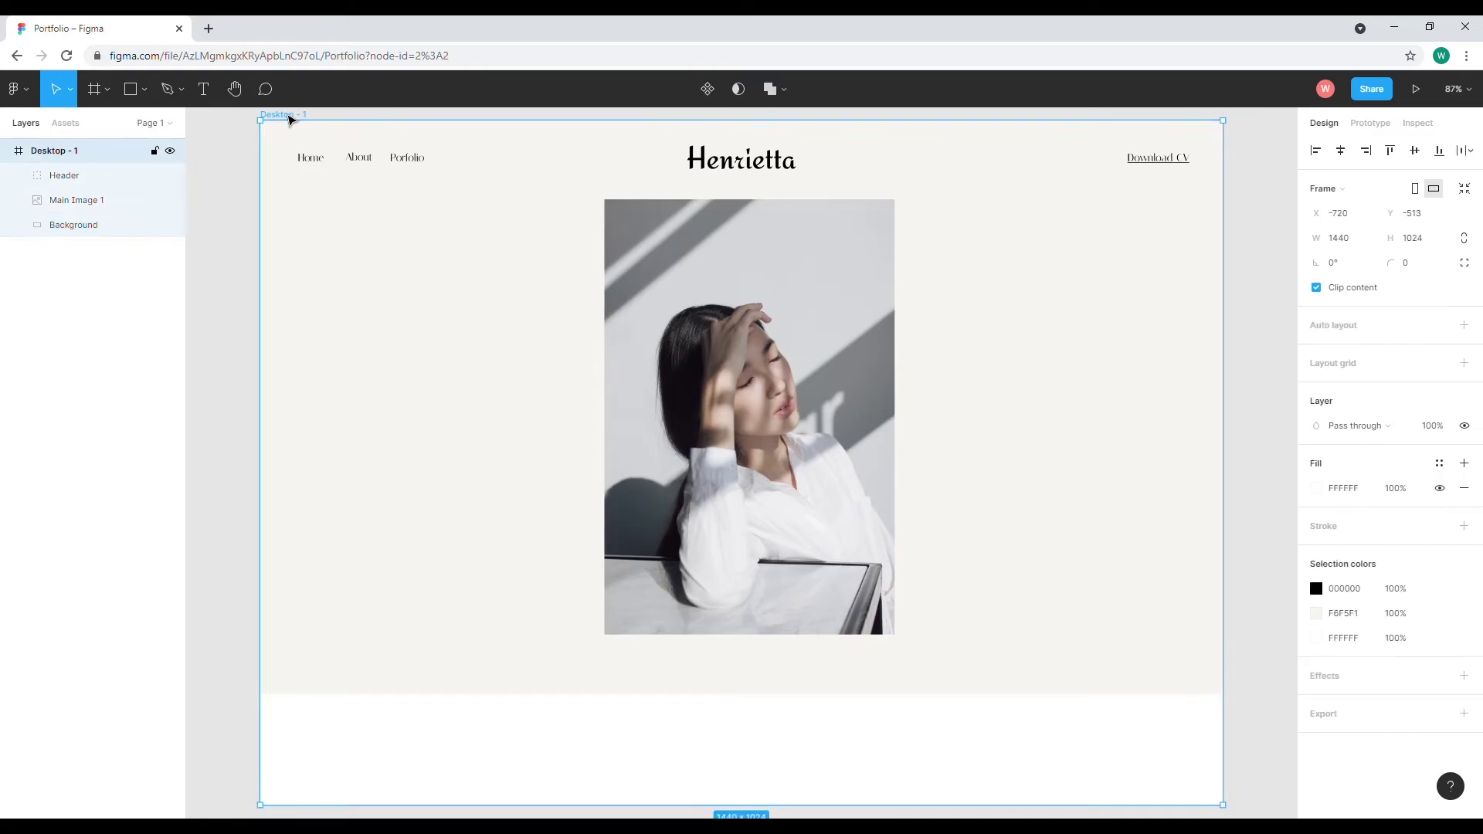
pyautogui.scroll(-1, 445, 317)
pyautogui.scroll(-3, 464, 425)
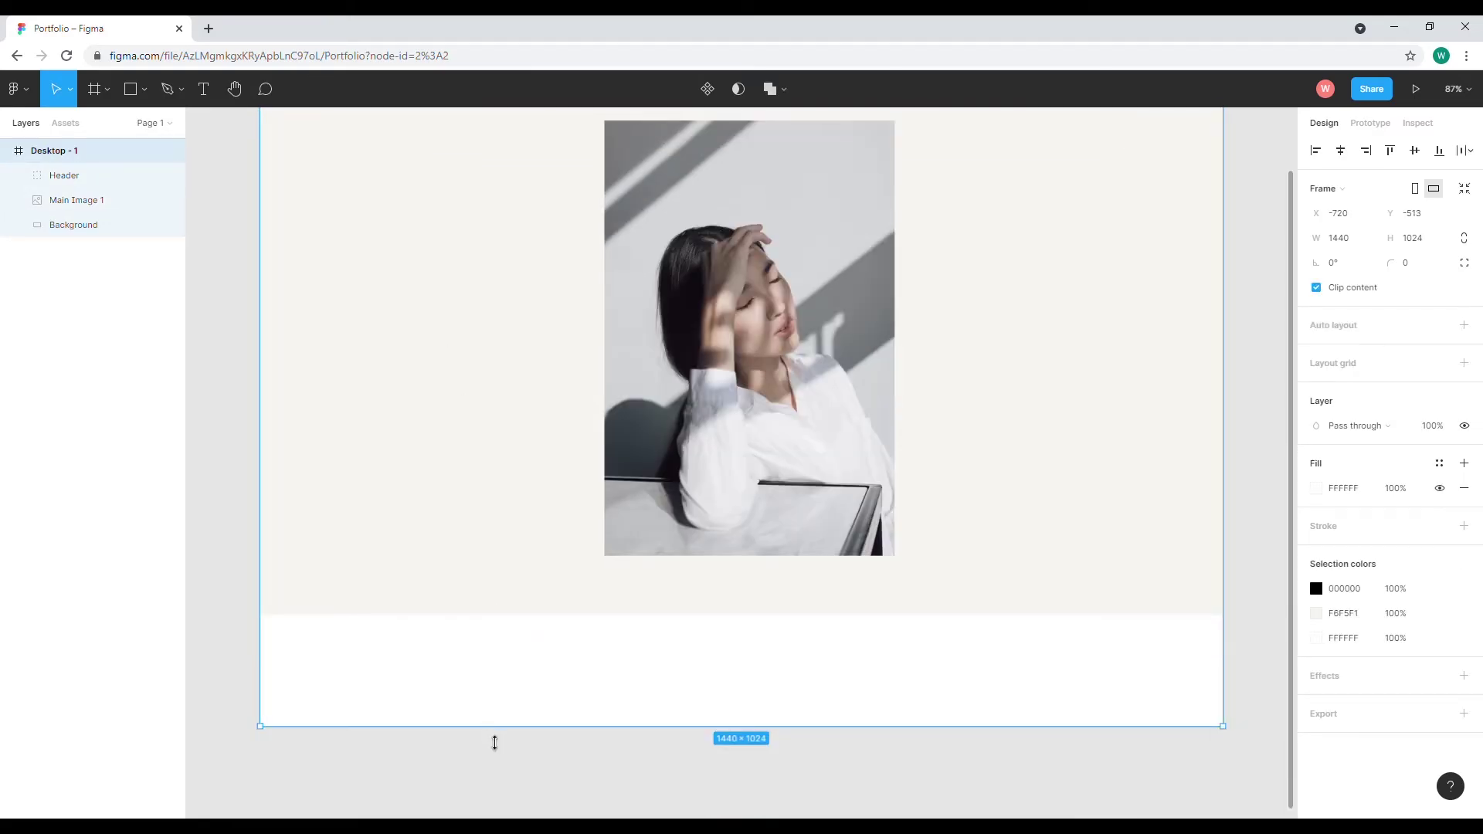
pyautogui.moveTo(497, 738); pyautogui.dragTo(497, 627)
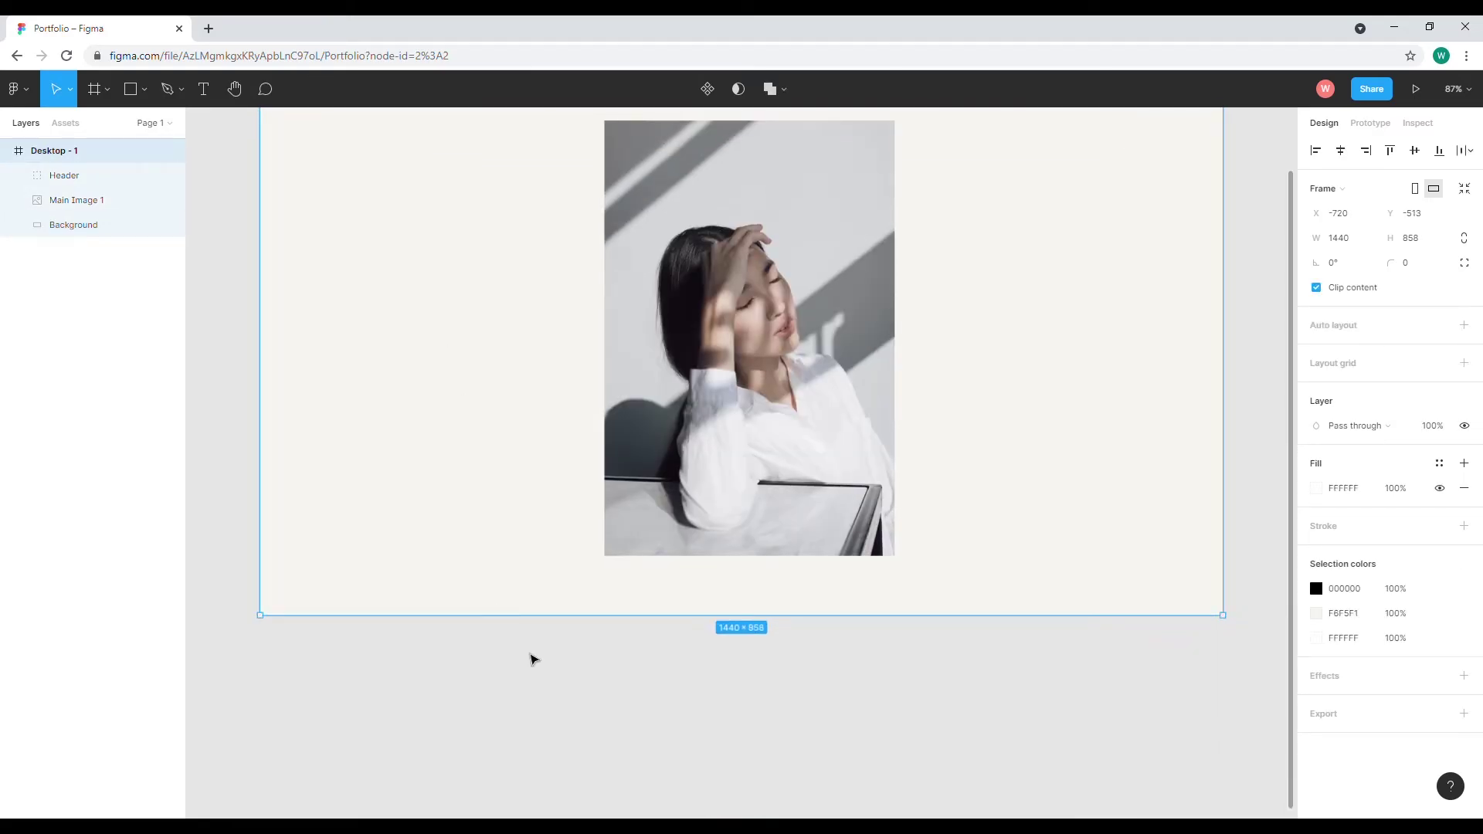
pyautogui.scroll(5, 530, 656)
pyautogui.scroll(-4, 534, 659)
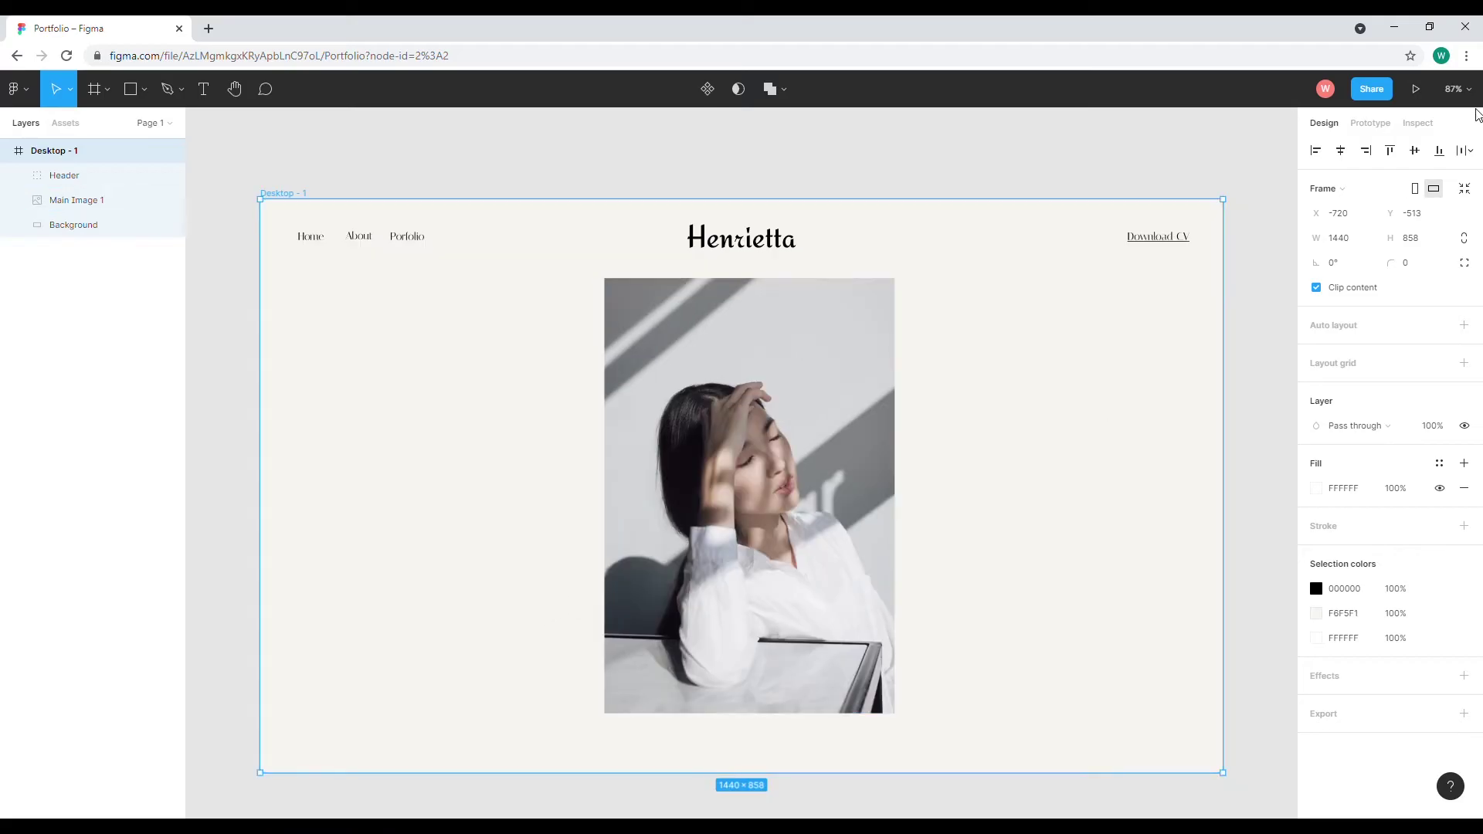
# Set the canvas zoom to 80% and reselect Desktop - 1 before adding text
pyautogui.click(1455, 89)
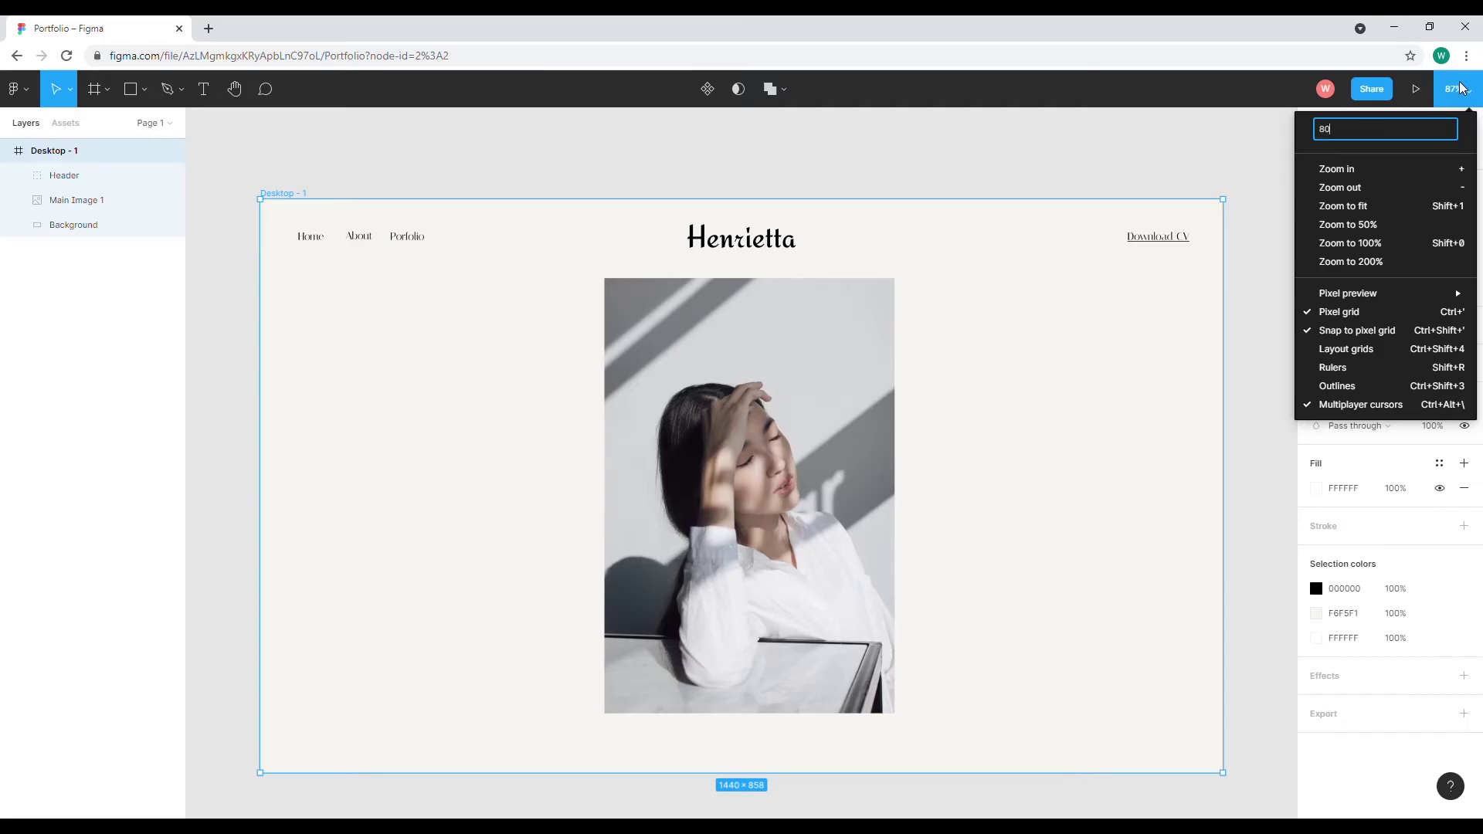
pyautogui.press('Return')
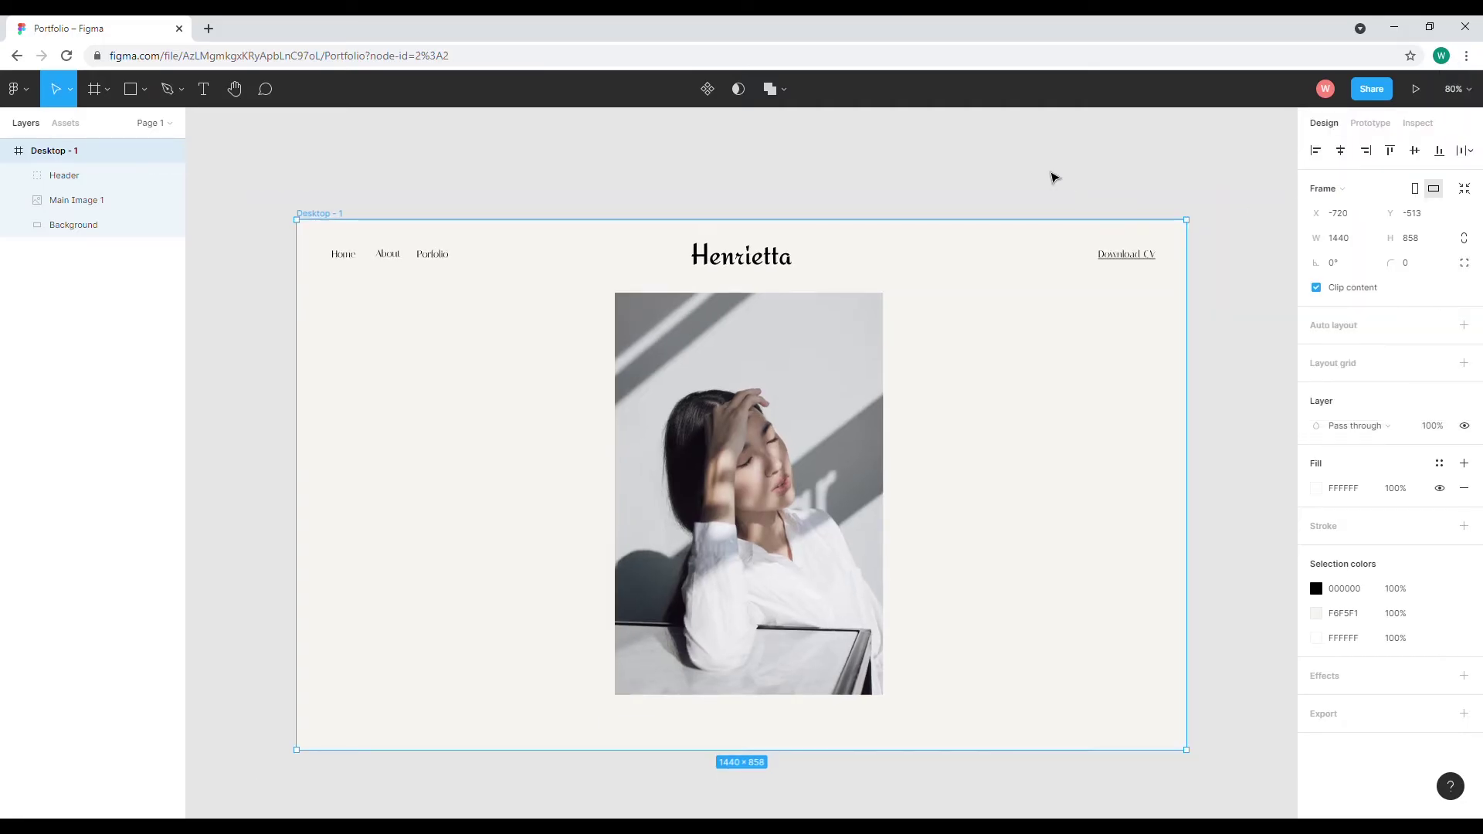
pyautogui.click(1055, 178)
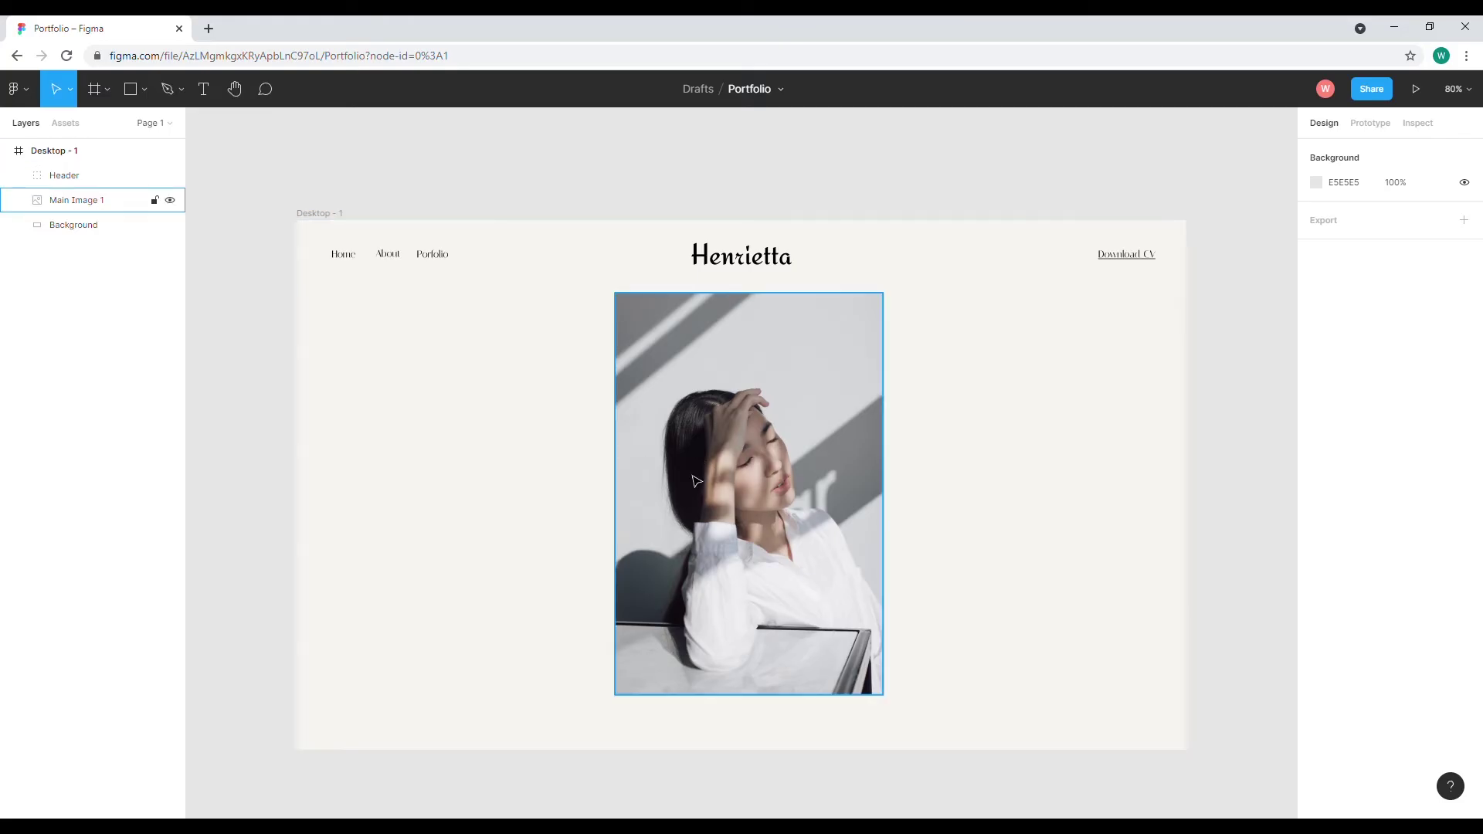
pyautogui.click(427, 441)
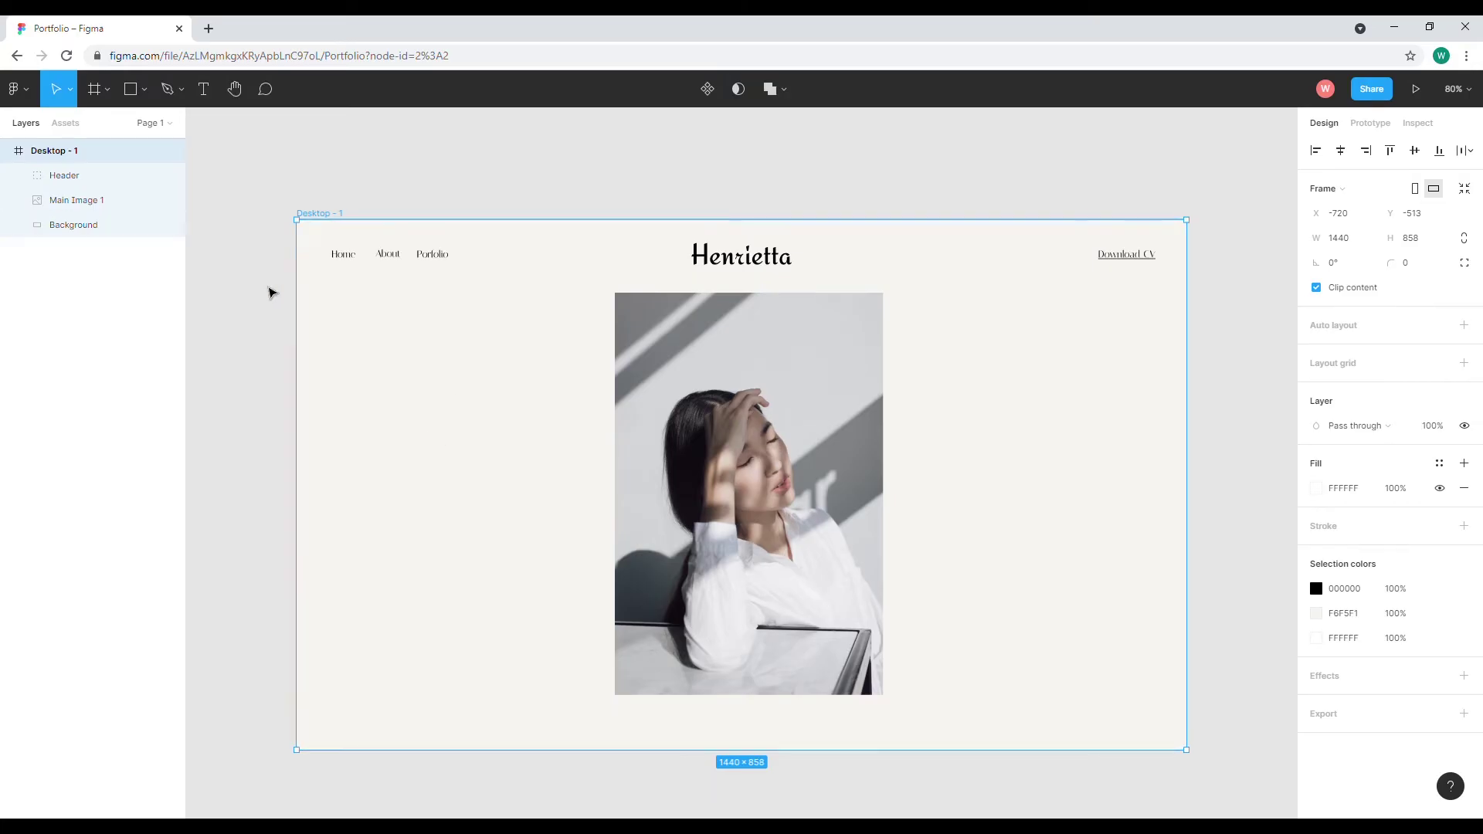
pyautogui.click(205, 91)
# Create a text box left of the photo reading 'Hi, I am Henrietta'
pyautogui.moveTo(377, 357); pyautogui.dragTo(688, 413)
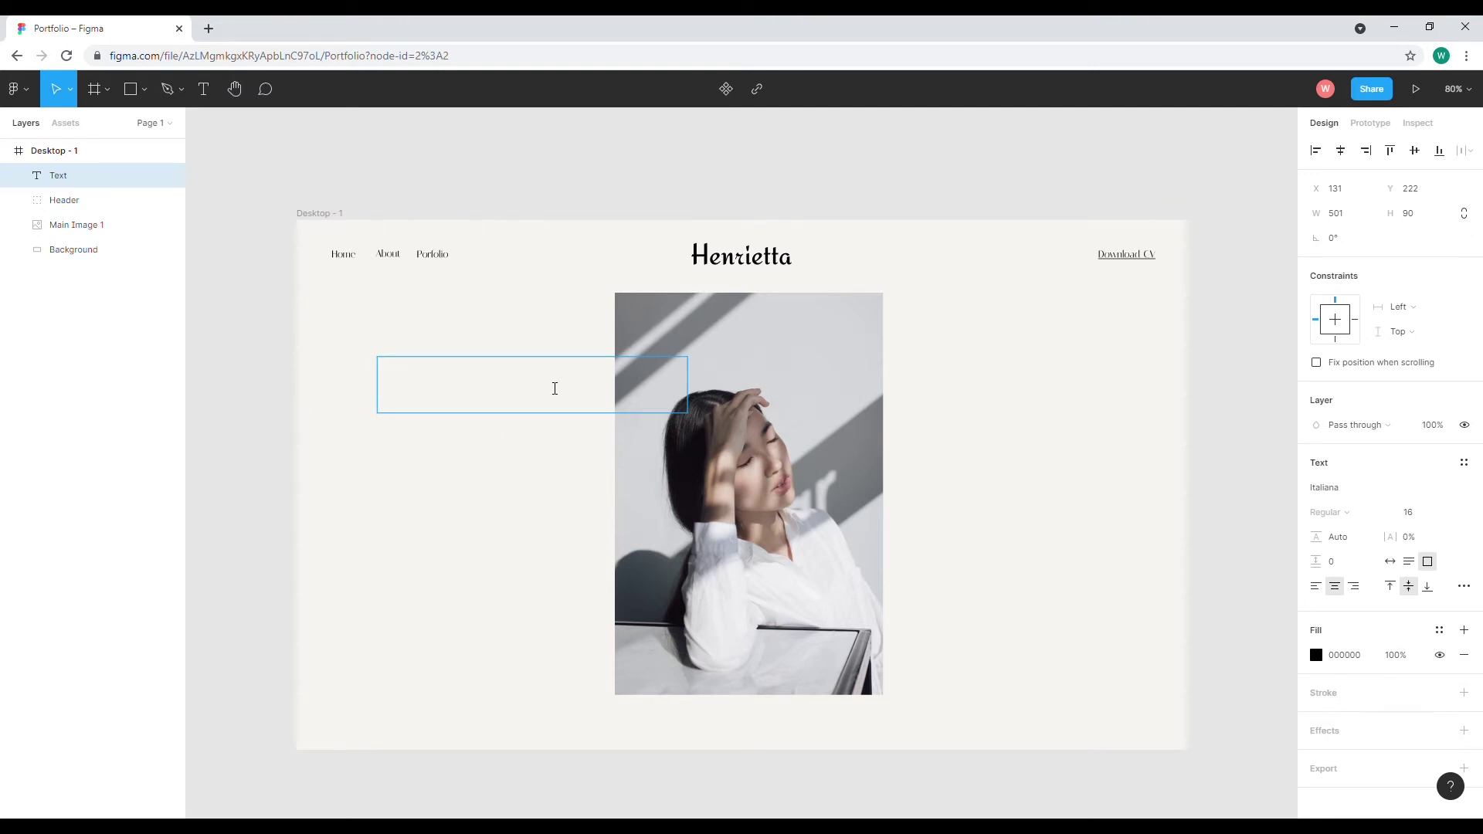
pyautogui.write('Hi, I am Henrietta')
pyautogui.hotkey('ctrl', 'a')
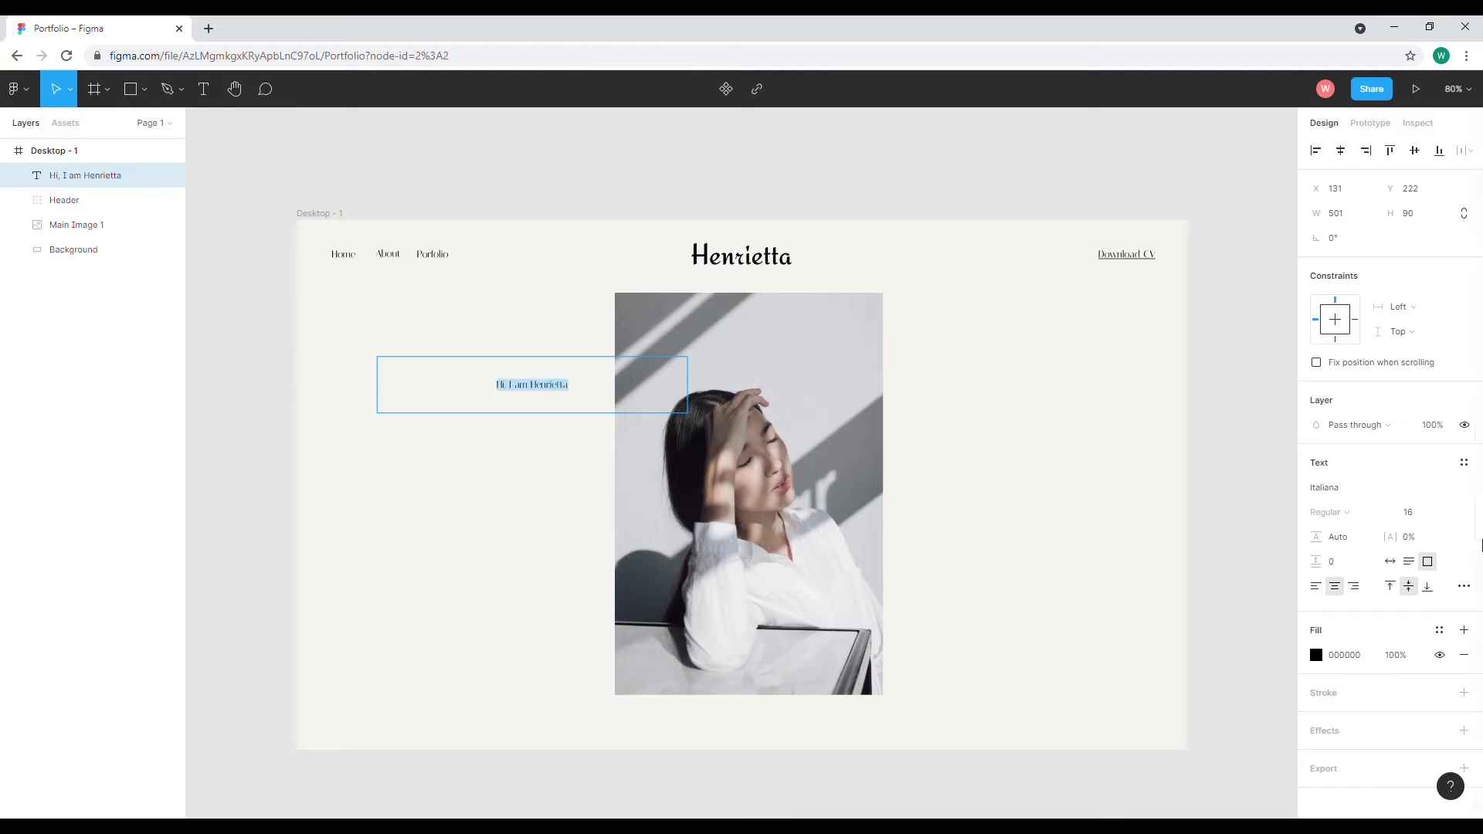
# Set the heading's font size to 48
pyautogui.click(1447, 514)
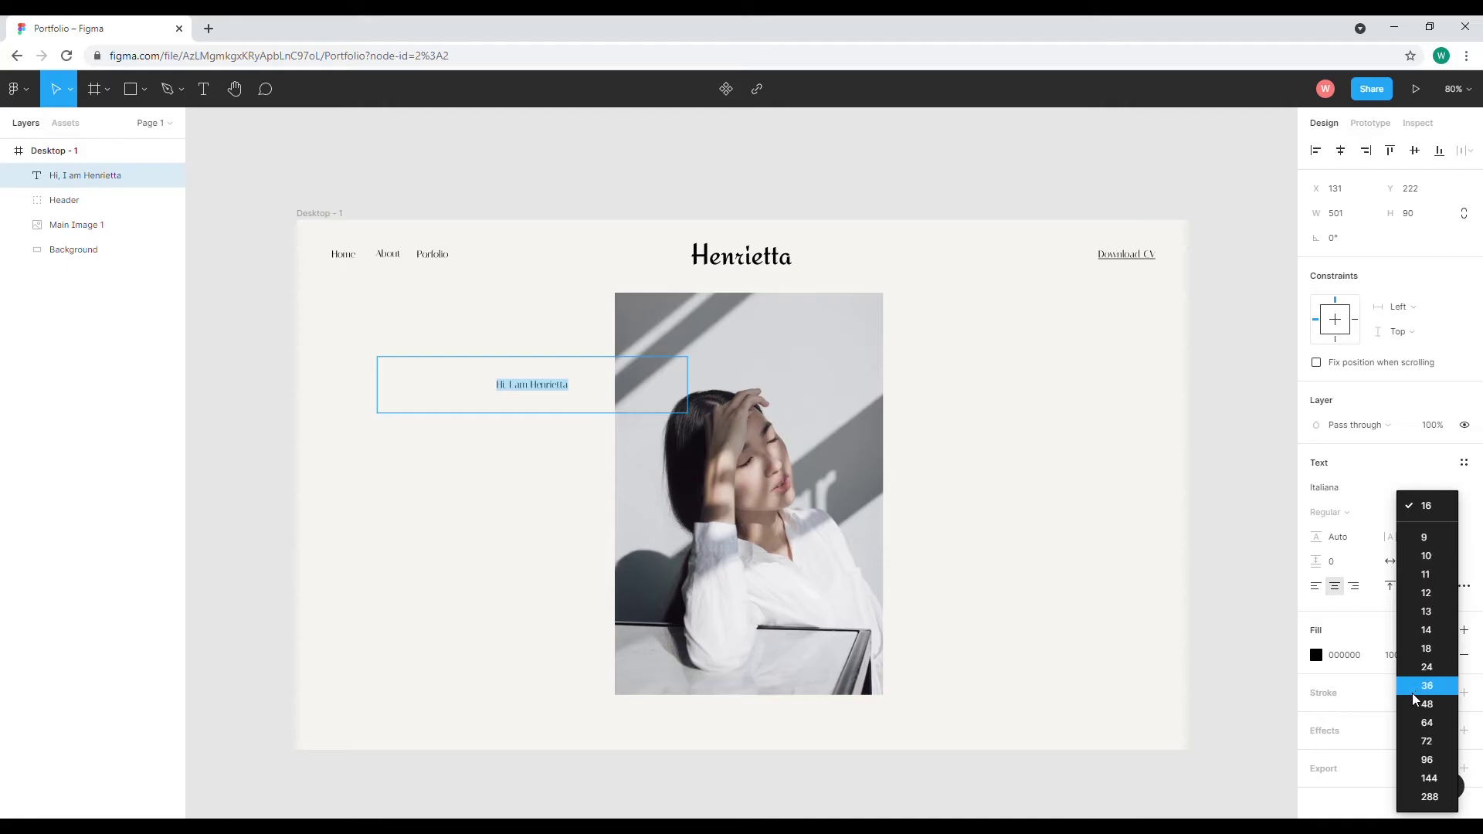
pyautogui.click(1432, 674)
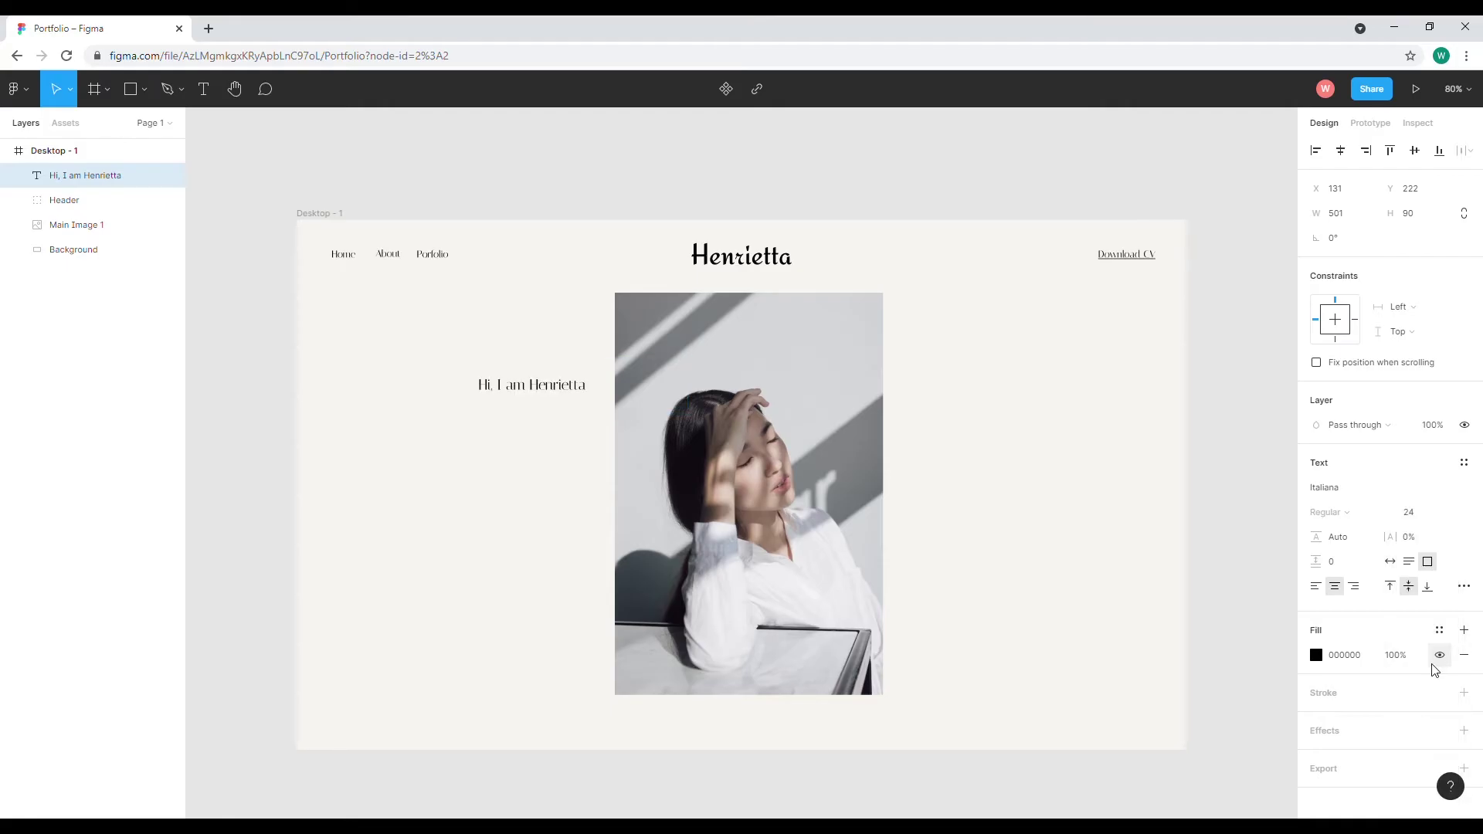
pyautogui.click(1466, 493)
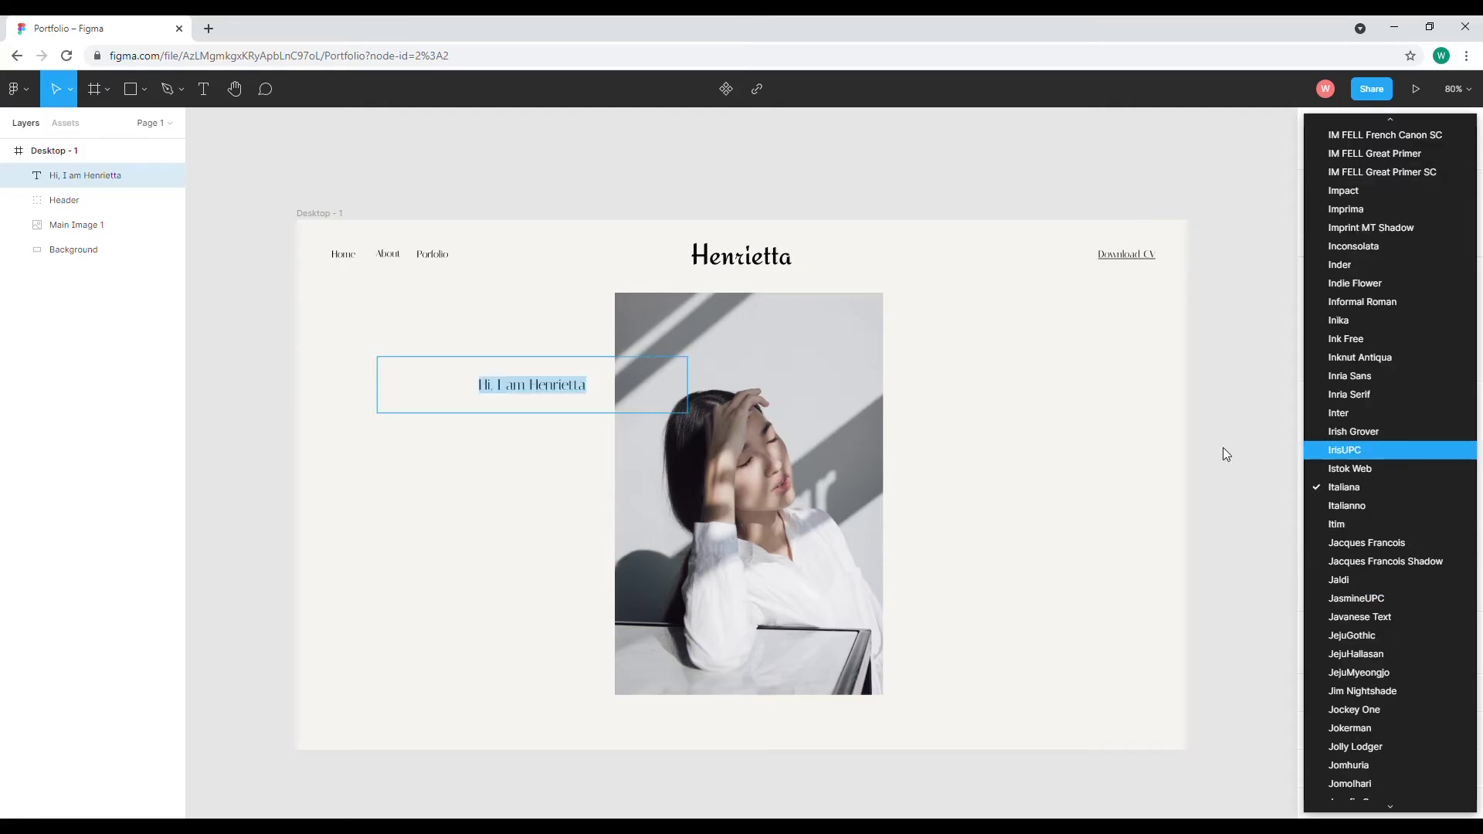
pyautogui.click(1222, 448)
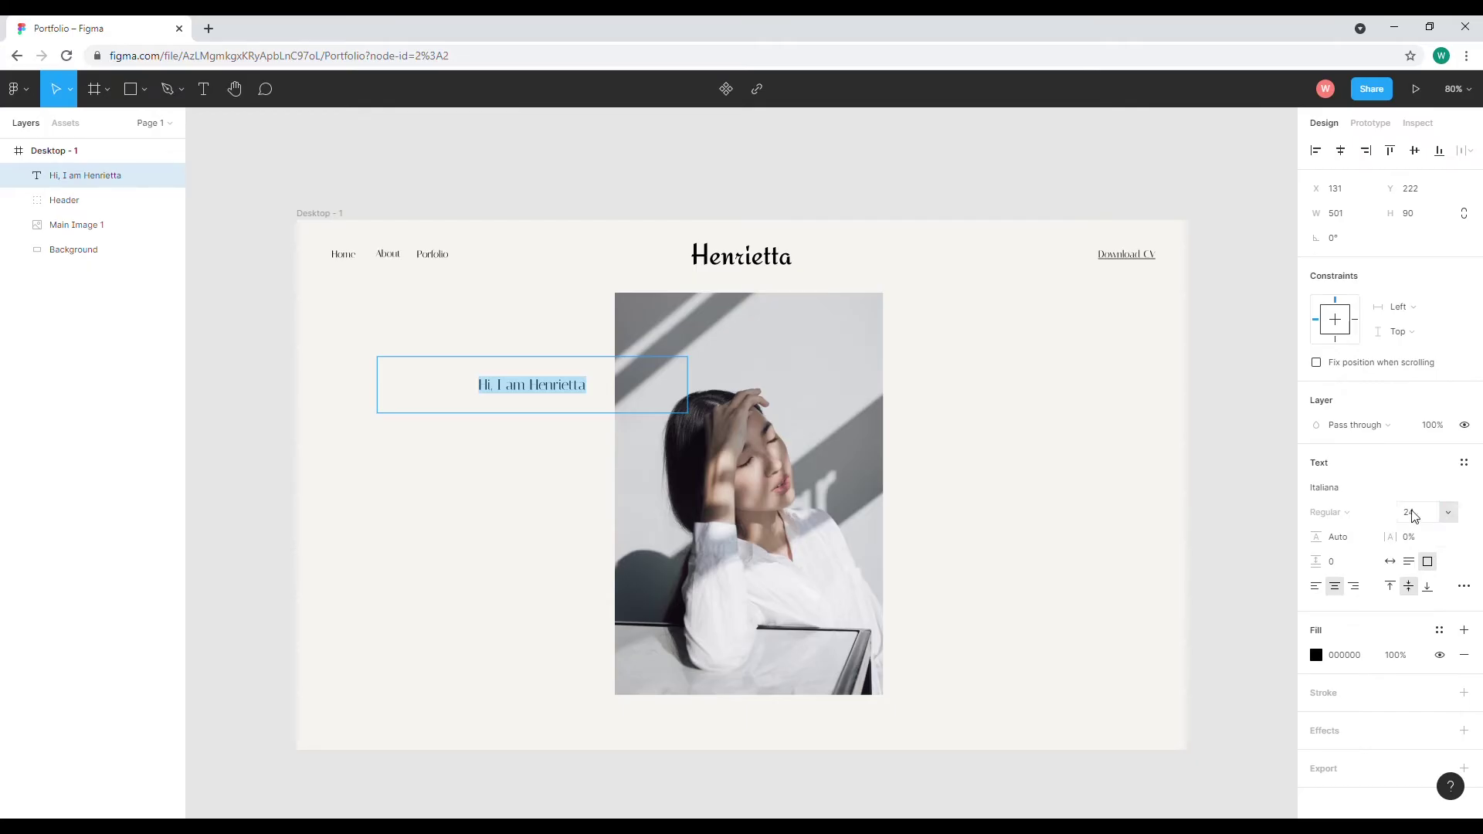
pyautogui.click(1446, 514)
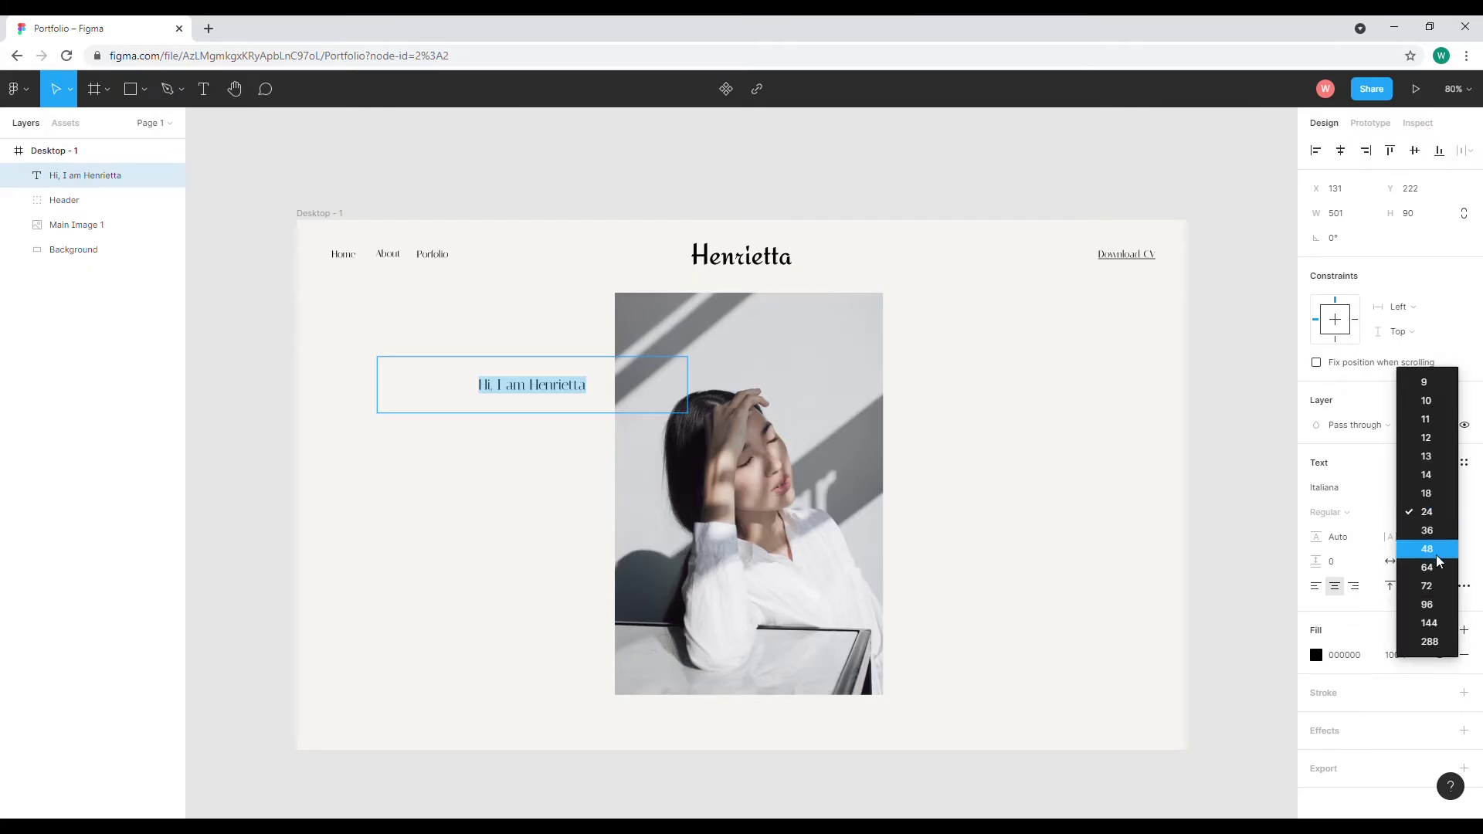
pyautogui.click(1435, 550)
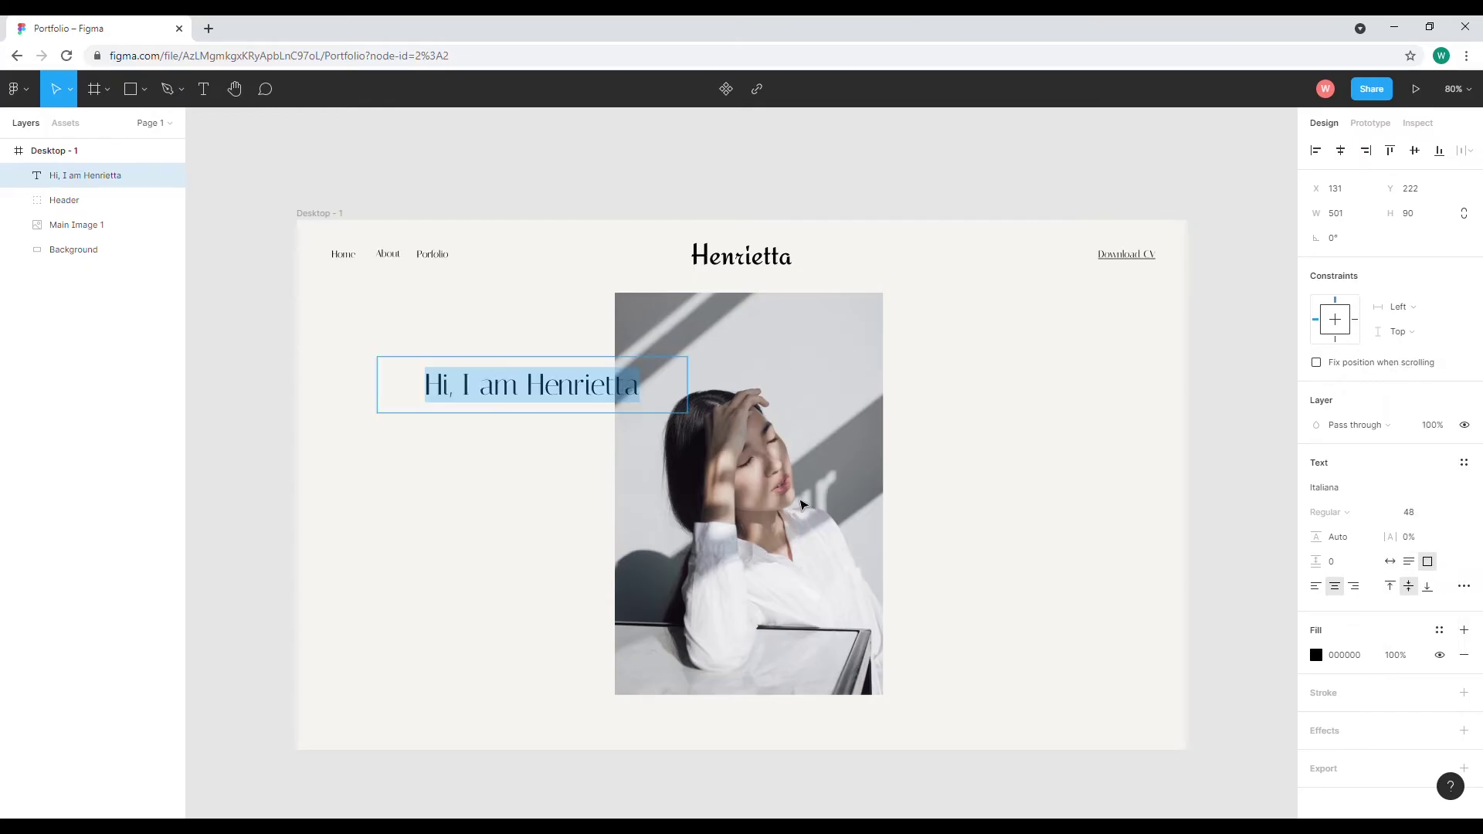
# Make the heading uppercase and give it 10% letter spacing
pyautogui.click(1464, 586)
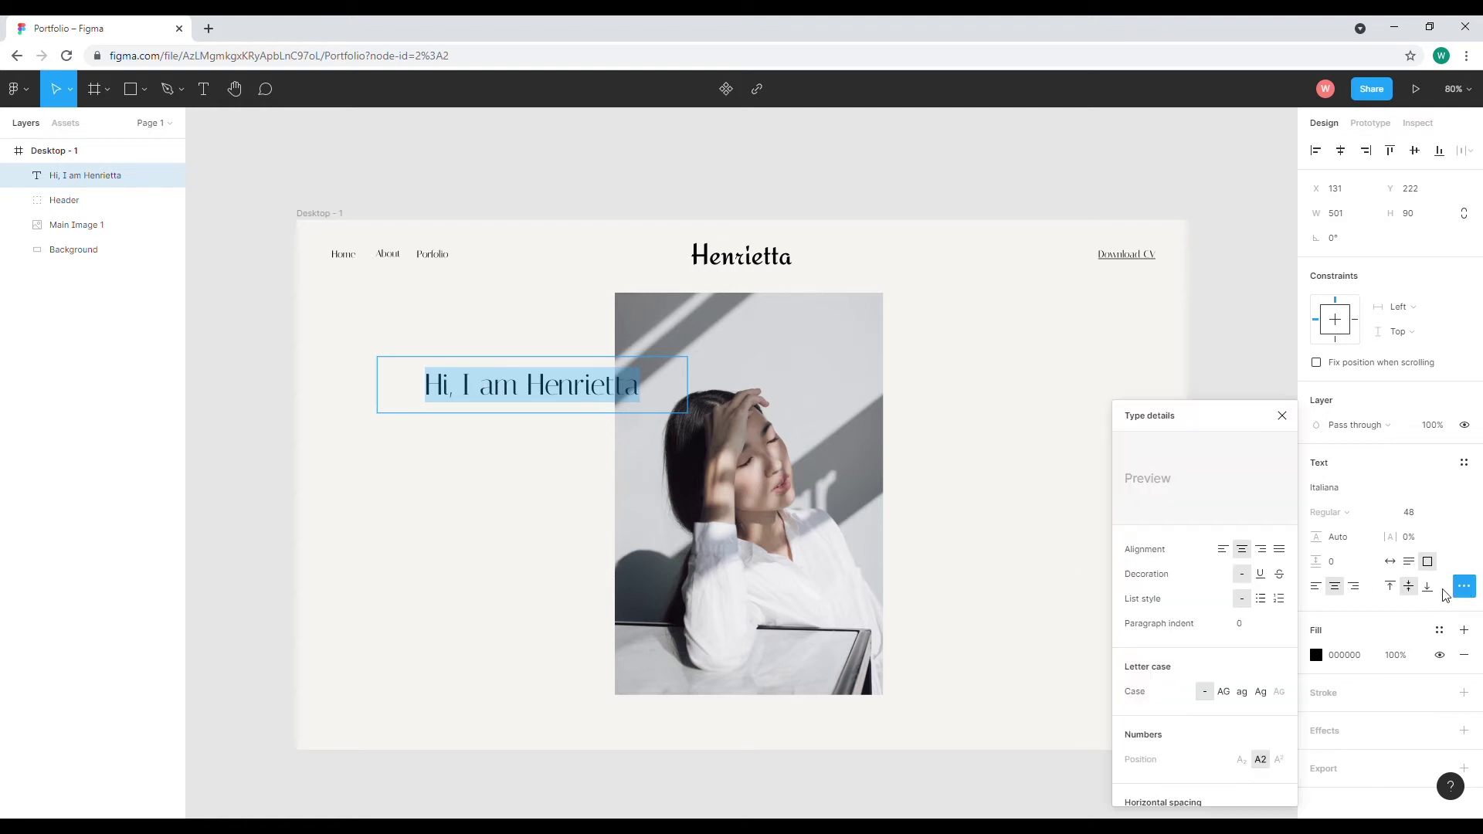
pyautogui.click(1225, 692)
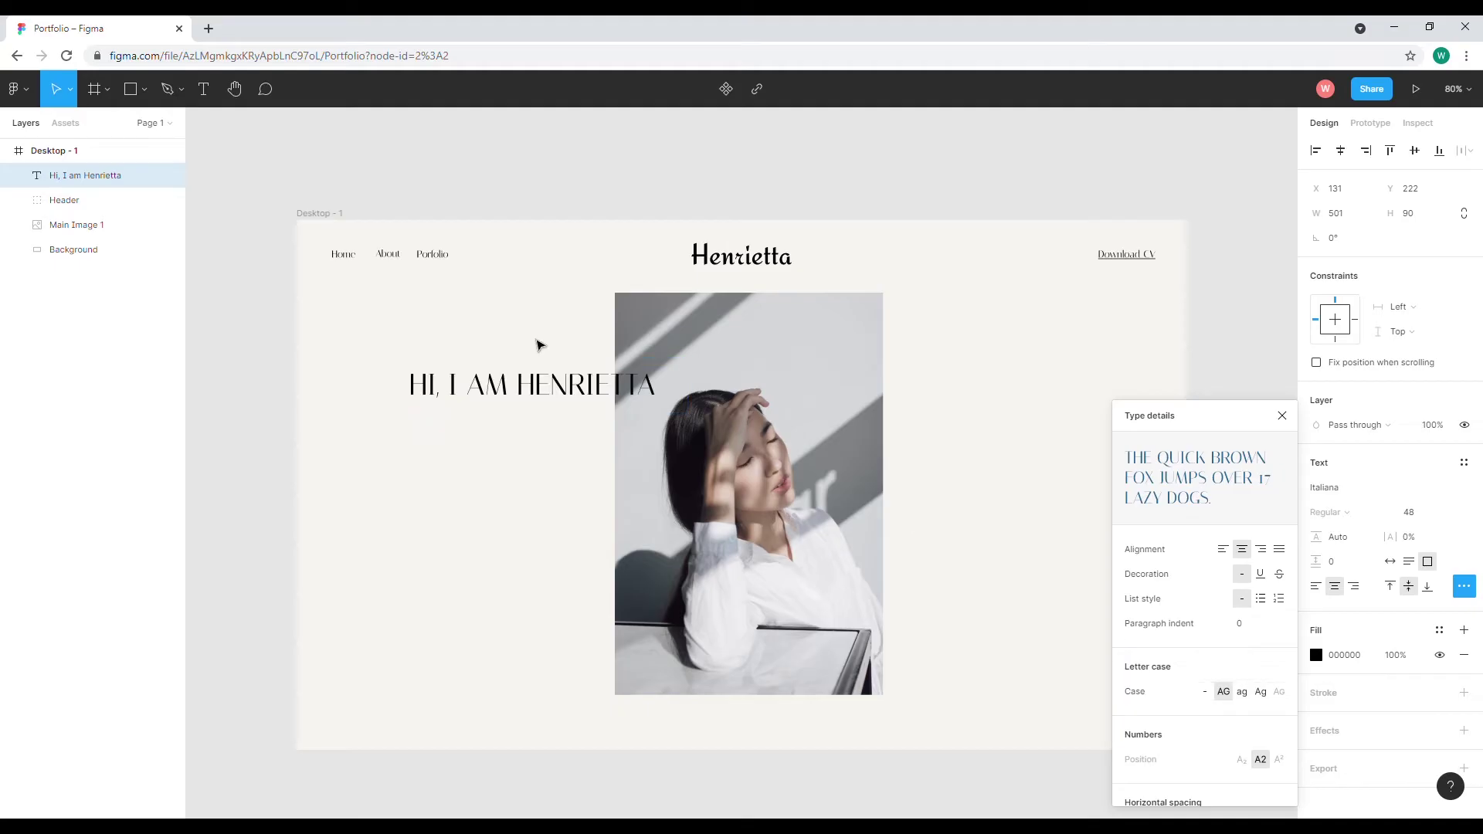
pyautogui.press('Escape')
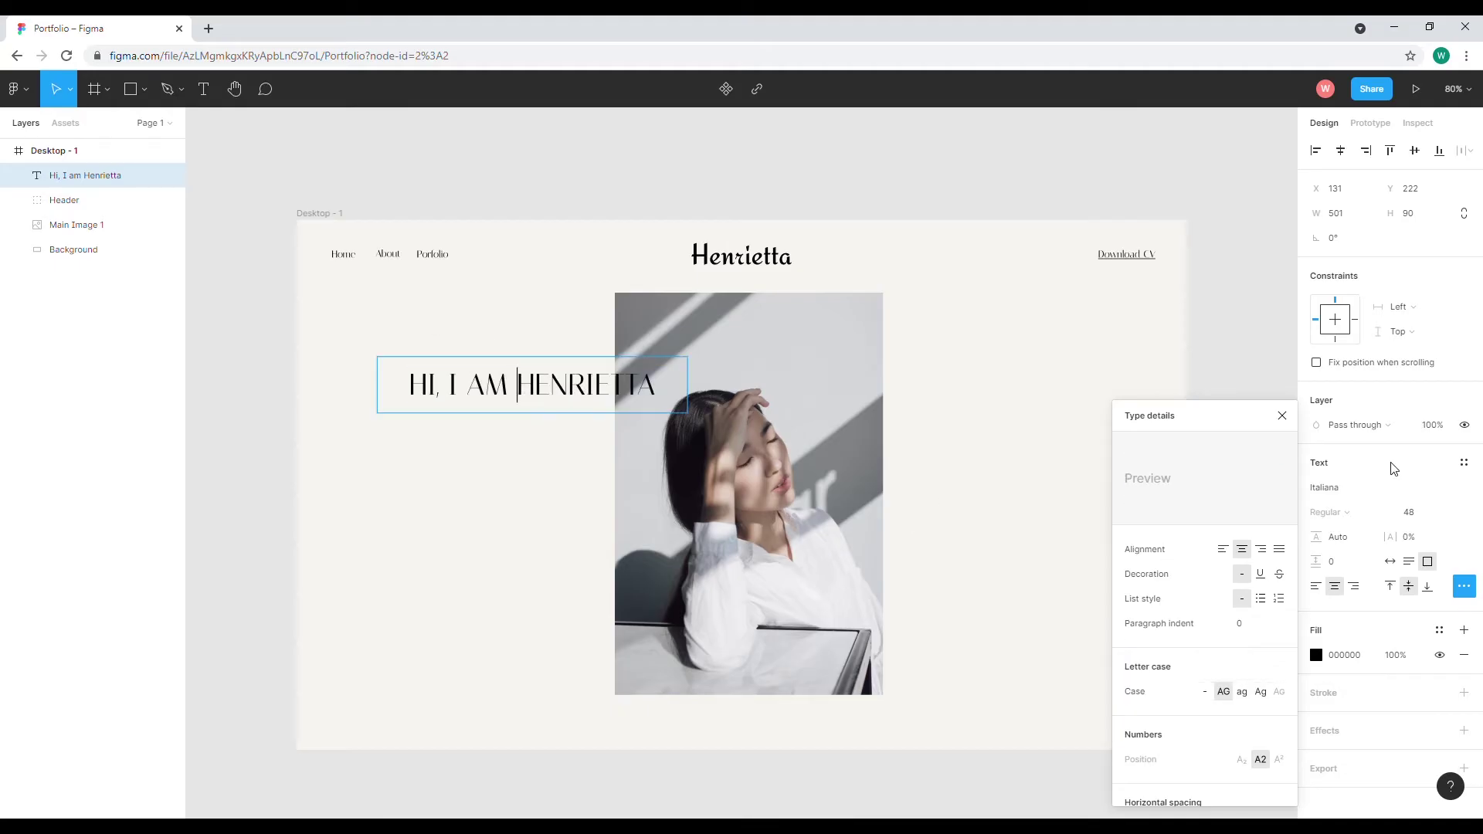
pyautogui.click(1282, 416)
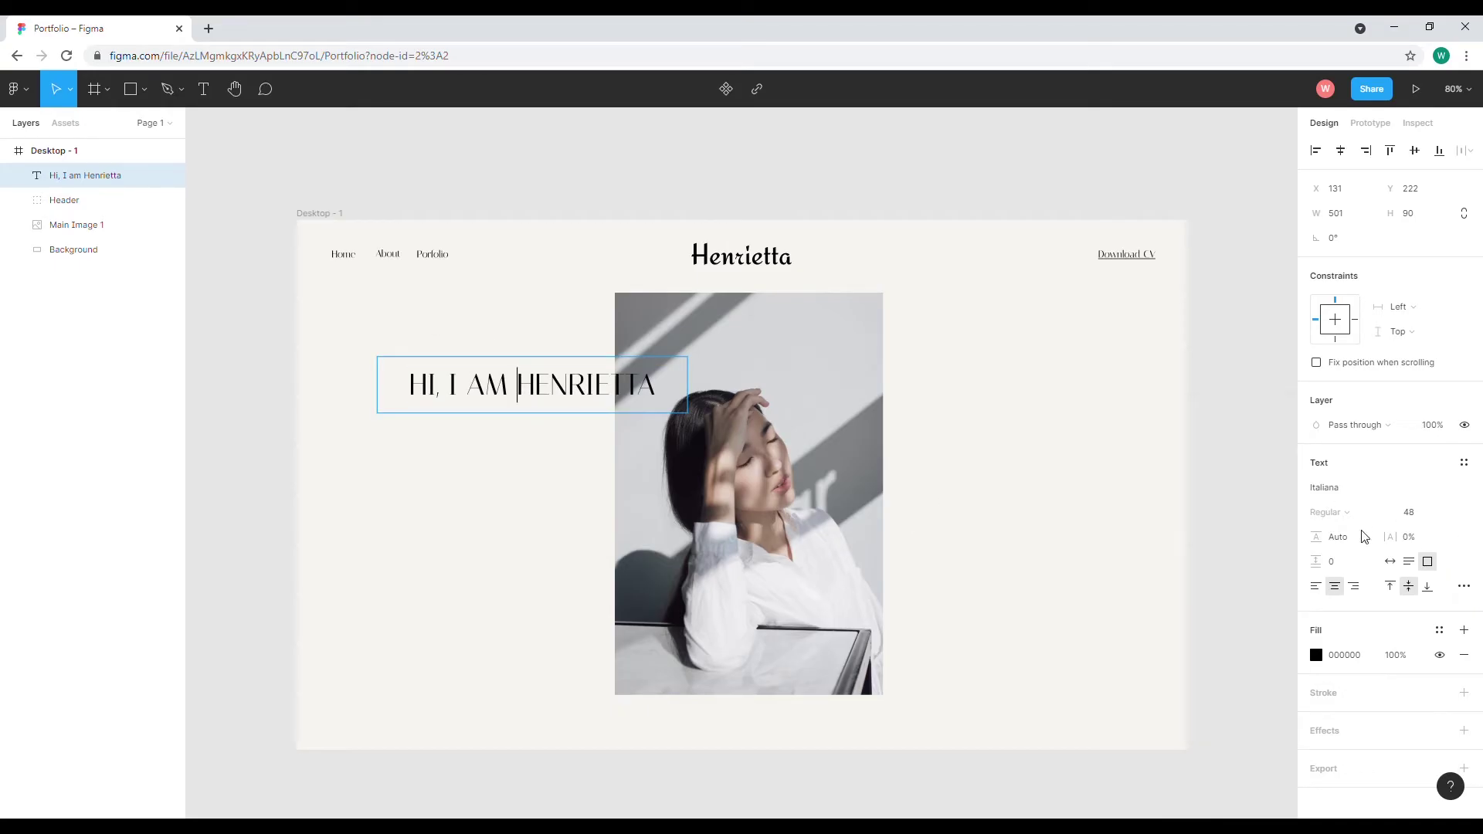
pyautogui.click(1407, 544)
pyautogui.write('10')
pyautogui.press('Return')
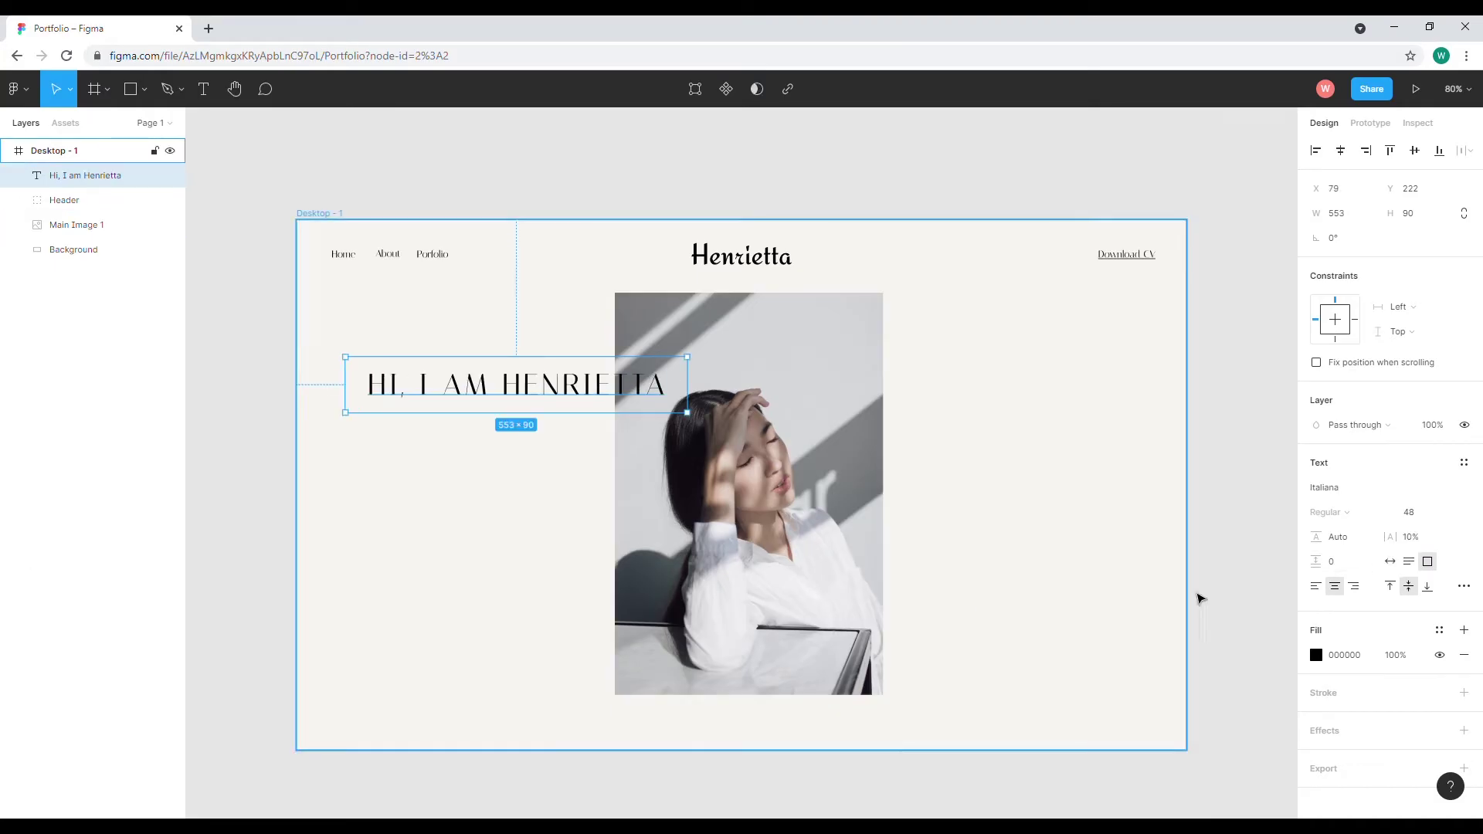
# Reduce the heading to size 36 and move it lower, level with the portrait
pyautogui.click(1447, 514)
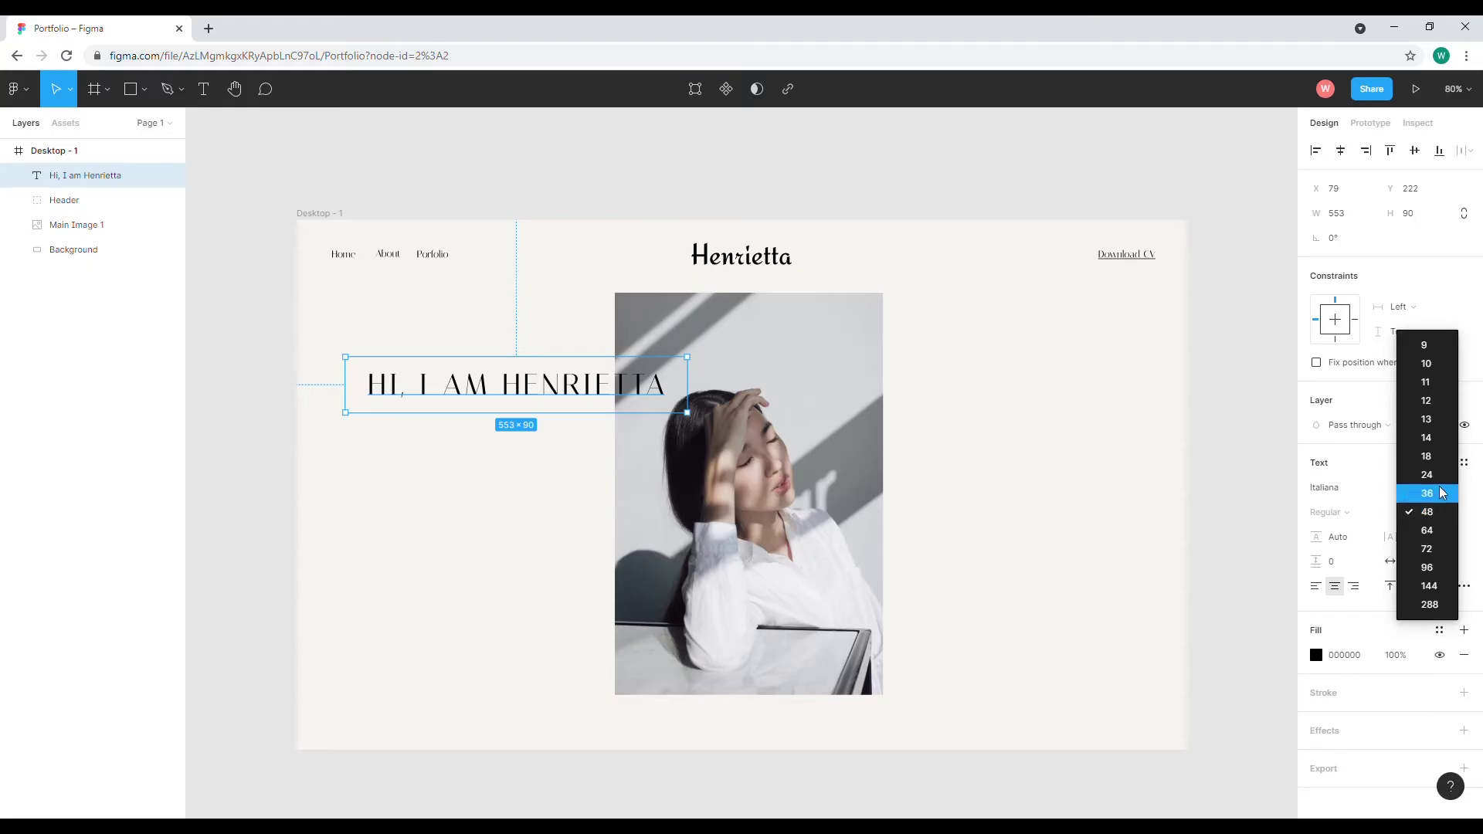
pyautogui.click(1443, 494)
pyautogui.moveTo(579, 386); pyautogui.dragTo(576, 429)
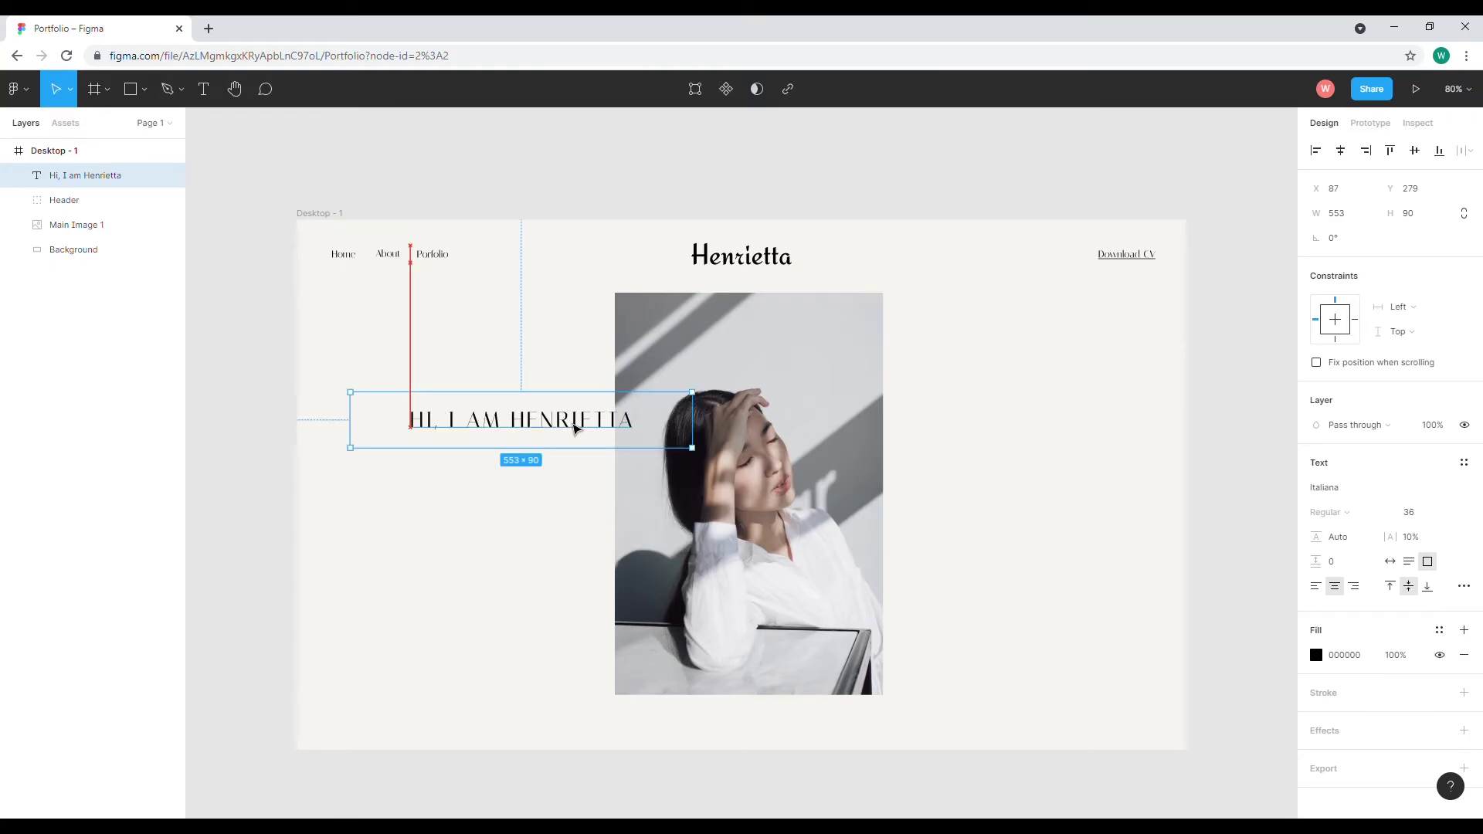
pyautogui.press('Left')
pyautogui.press('Left')
pyautogui.press('Left')
pyautogui.press('Left')
# Add a full stop so the heading reads 'Hi, I am Henrietta.'
pyautogui.doubleClick(576, 428)
pyautogui.click(577, 427)
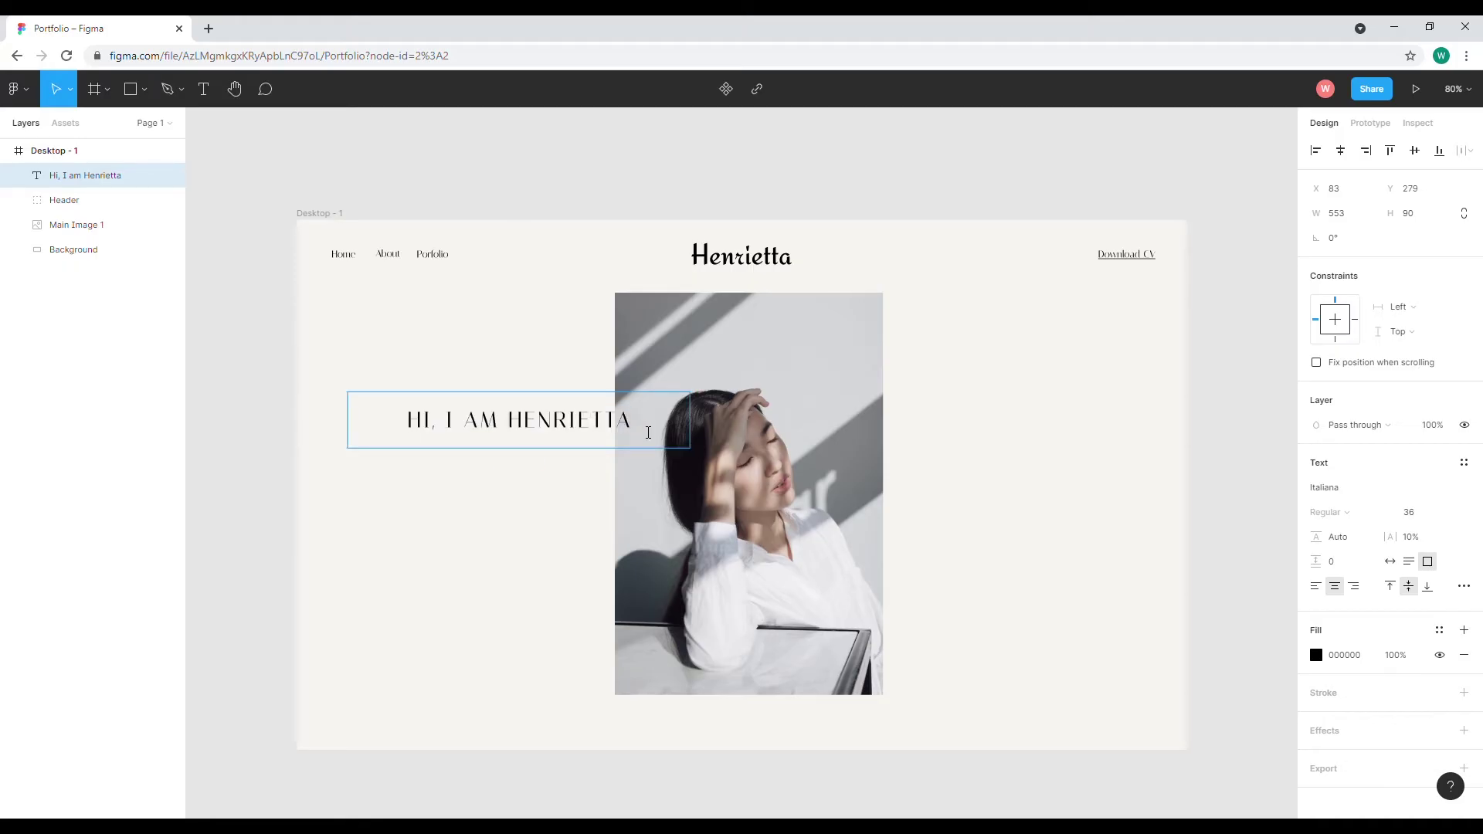
pyautogui.write('.')
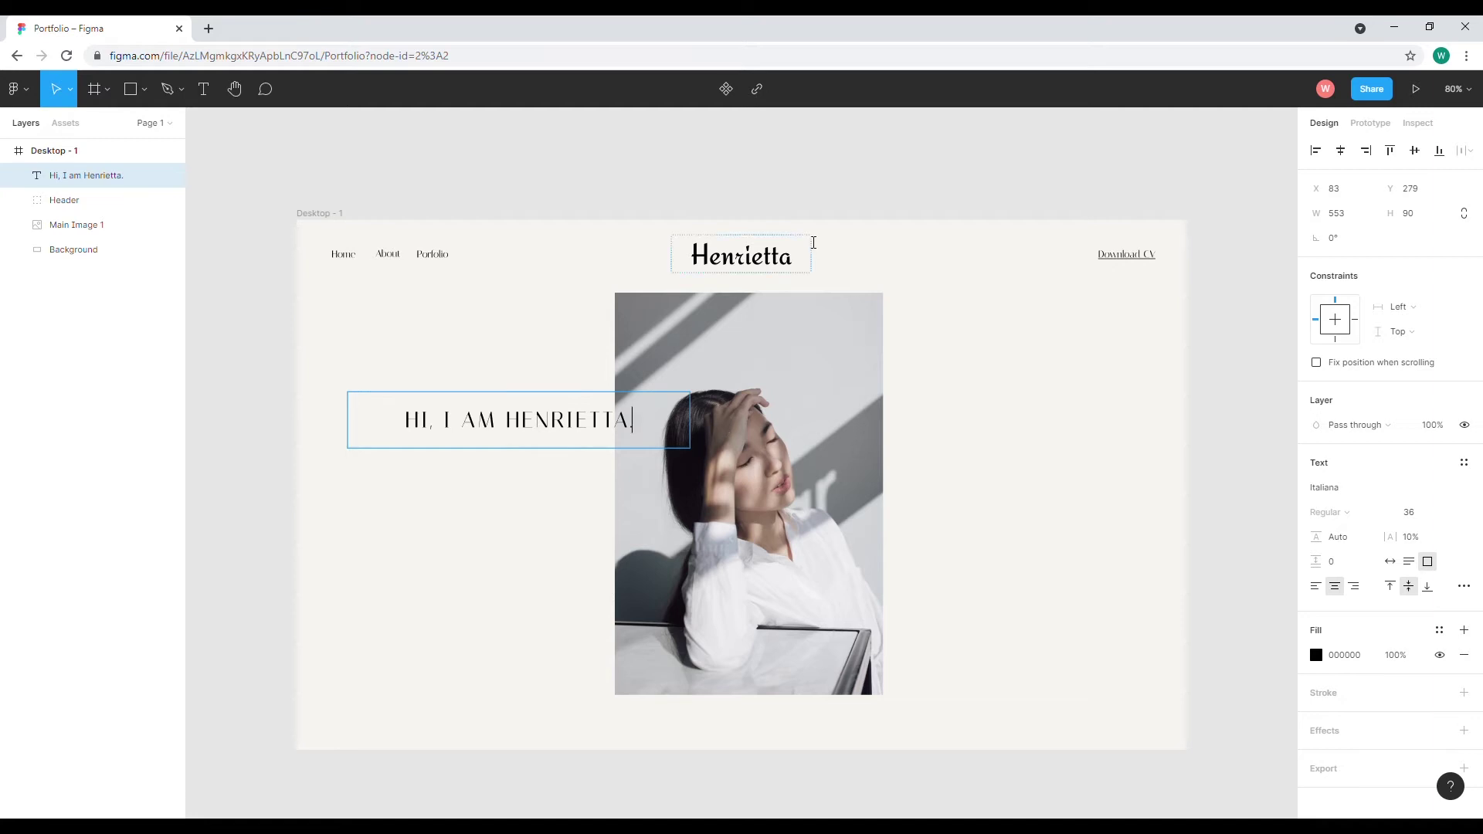
pyautogui.press('Escape')
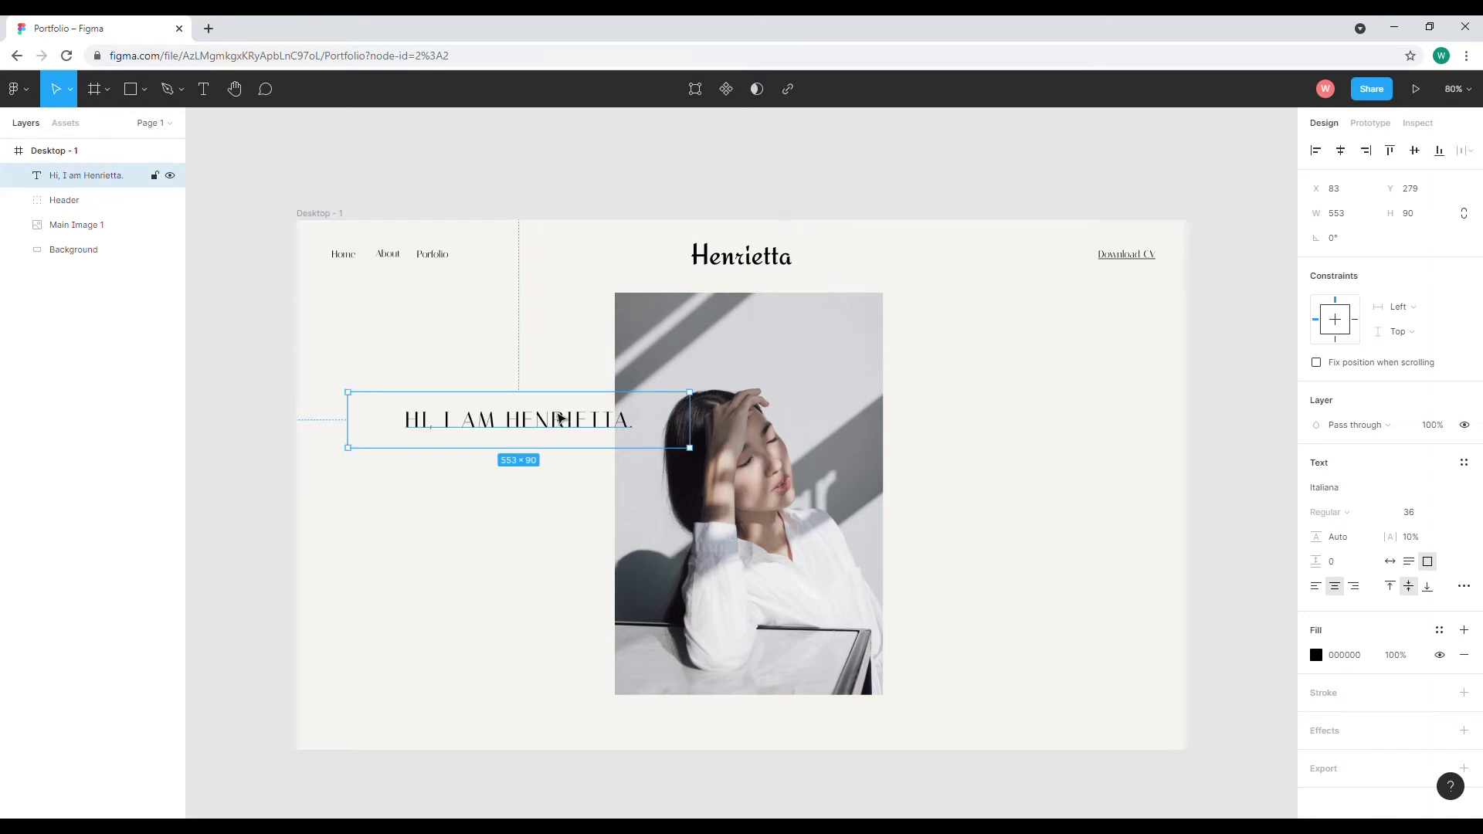
pyautogui.press('Escape')
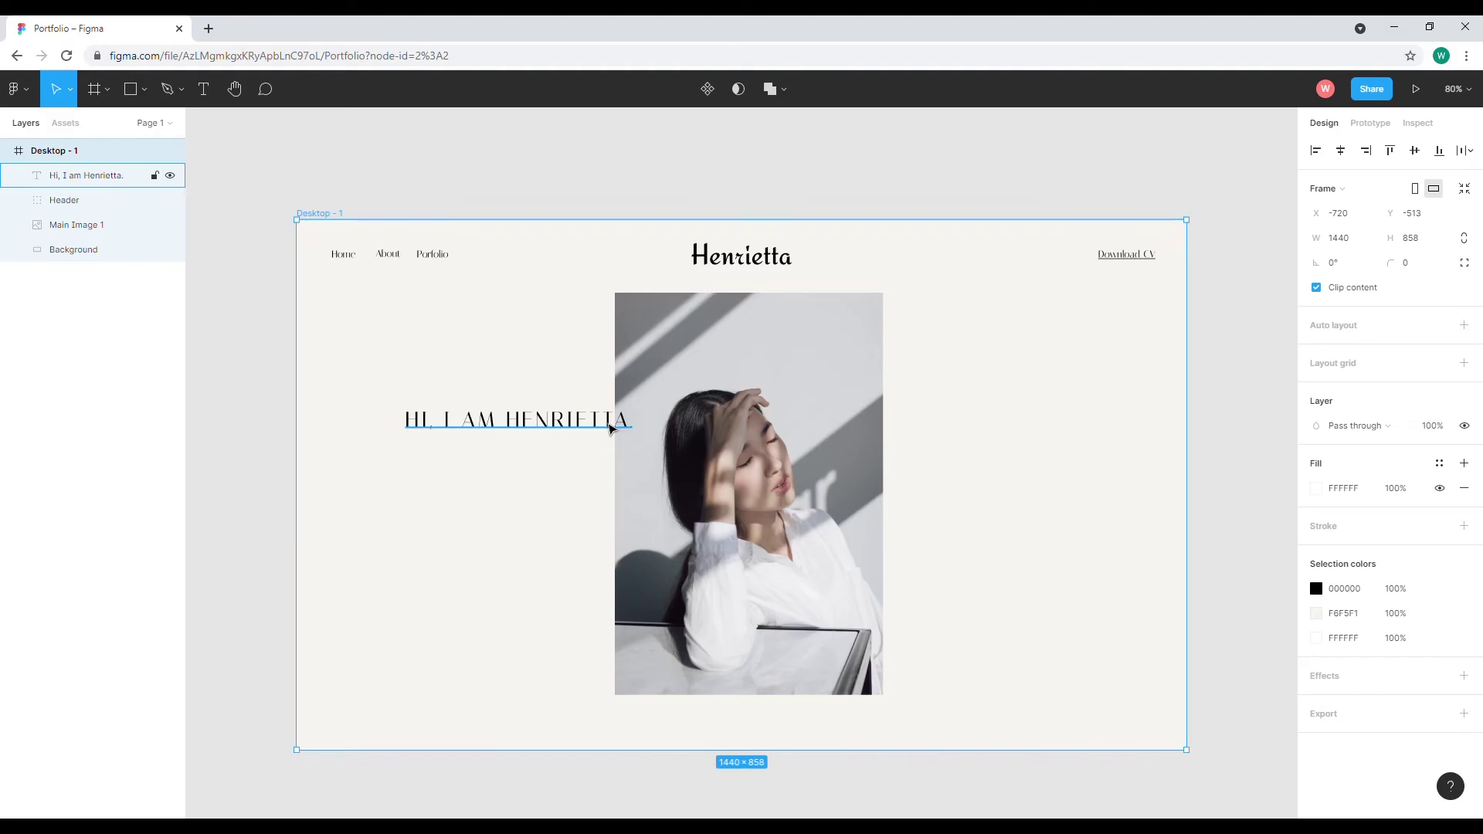
# Draw a perfect circle over the middle of the heading
pyautogui.click(144, 90)
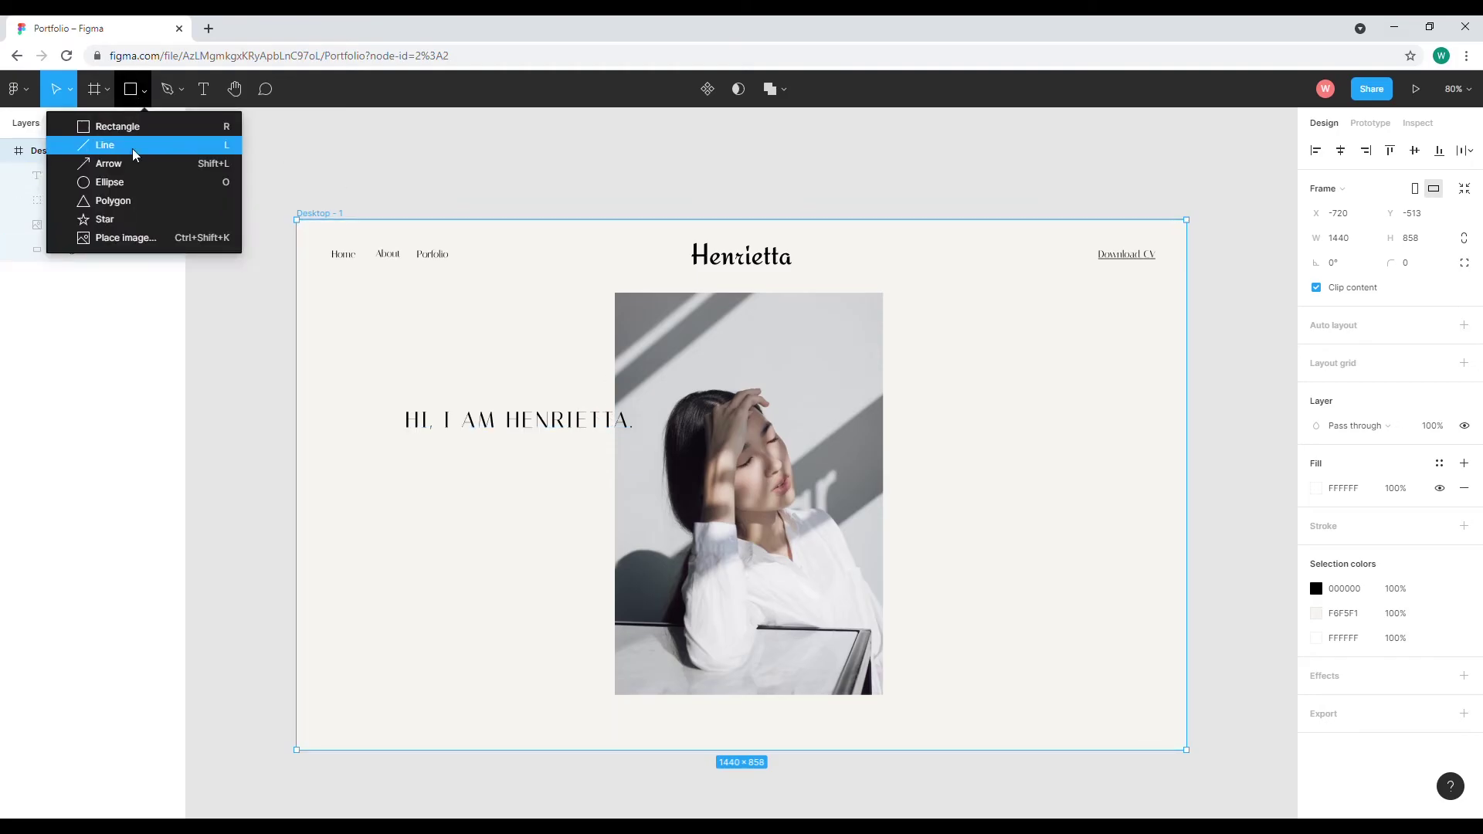
pyautogui.click(110, 184)
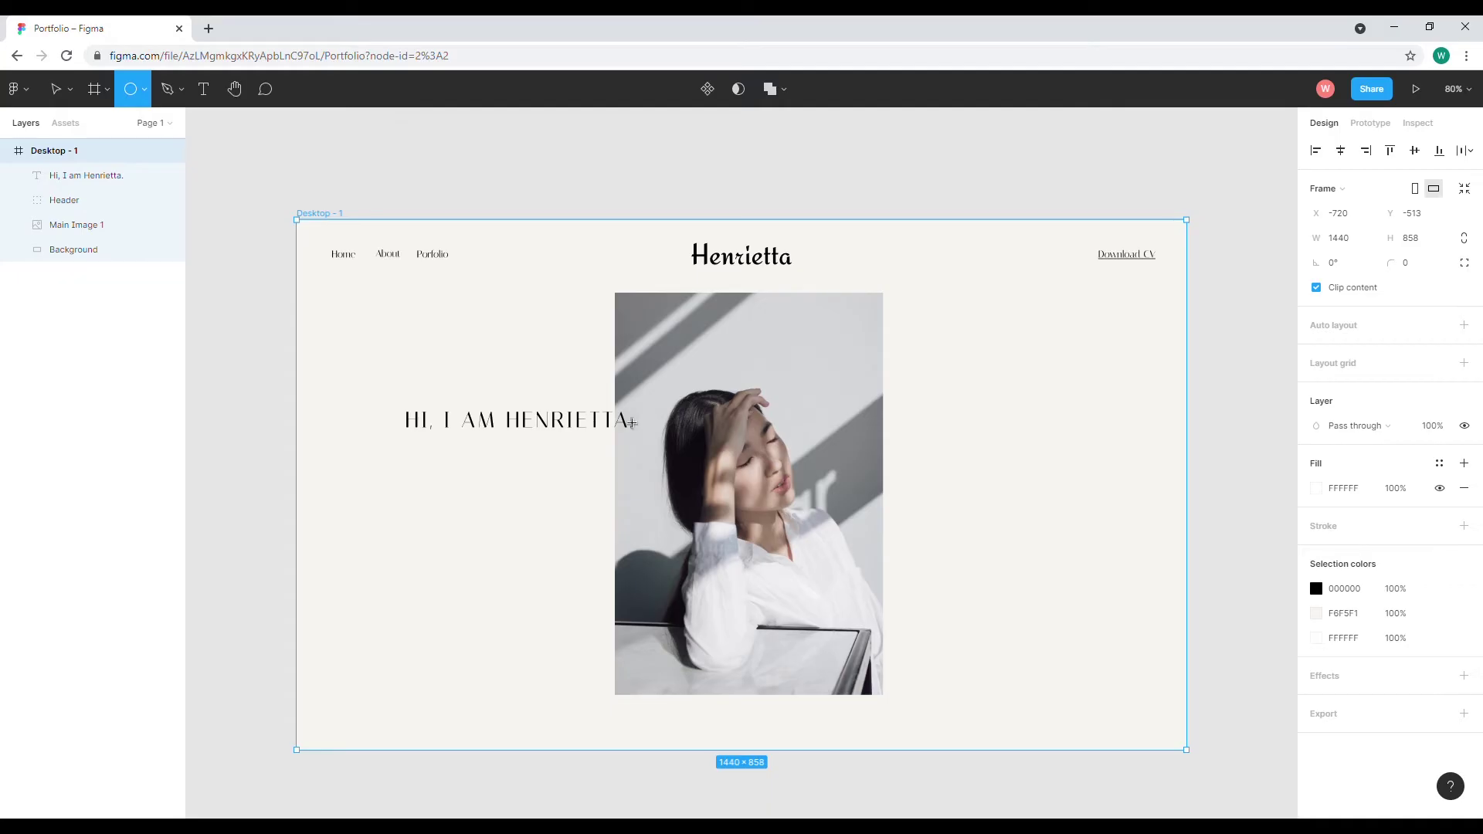
pyautogui.moveTo(525, 346); pyautogui.dragTo(615, 423)
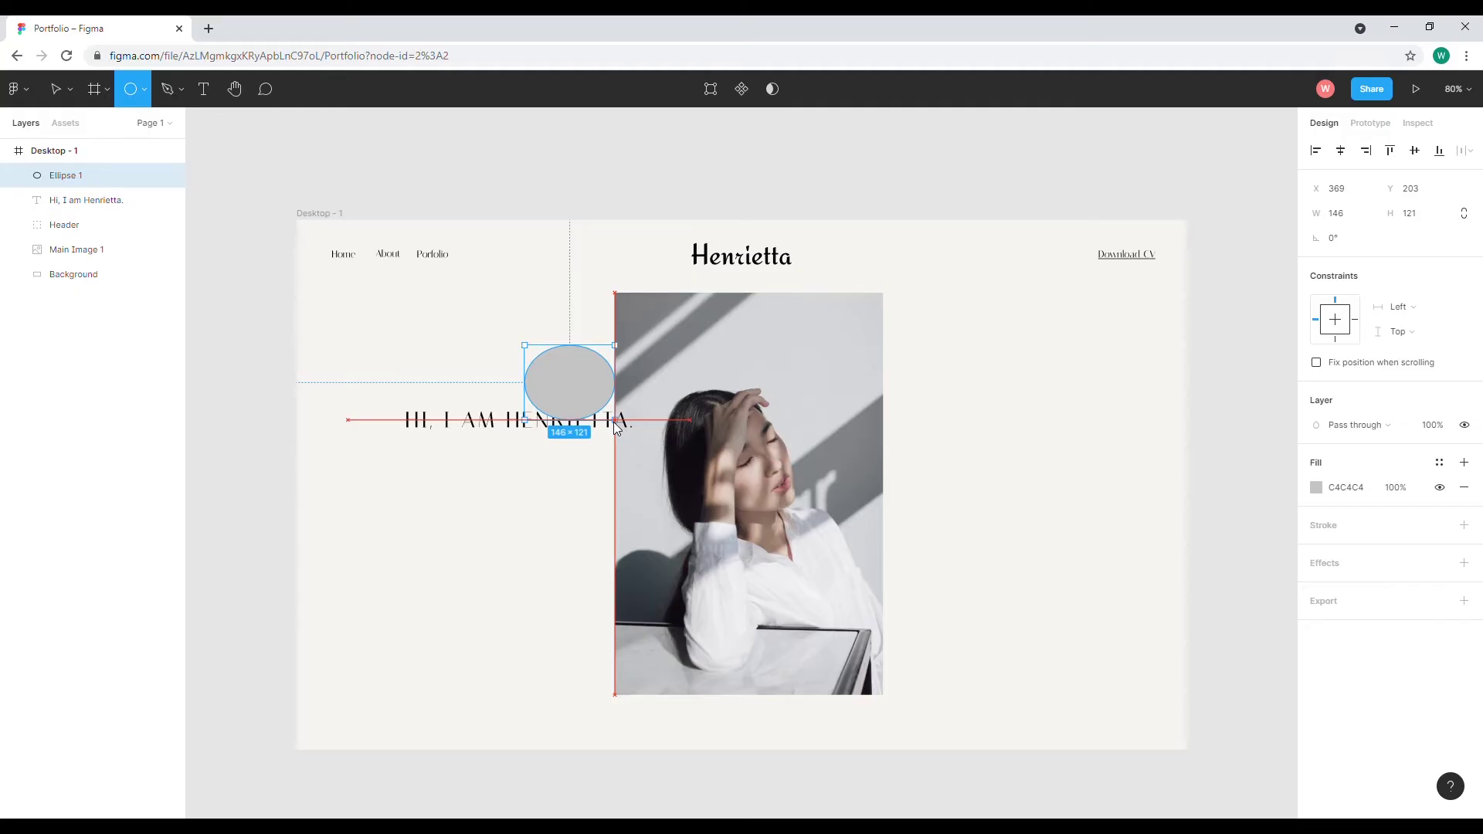
pyautogui.press('shift')
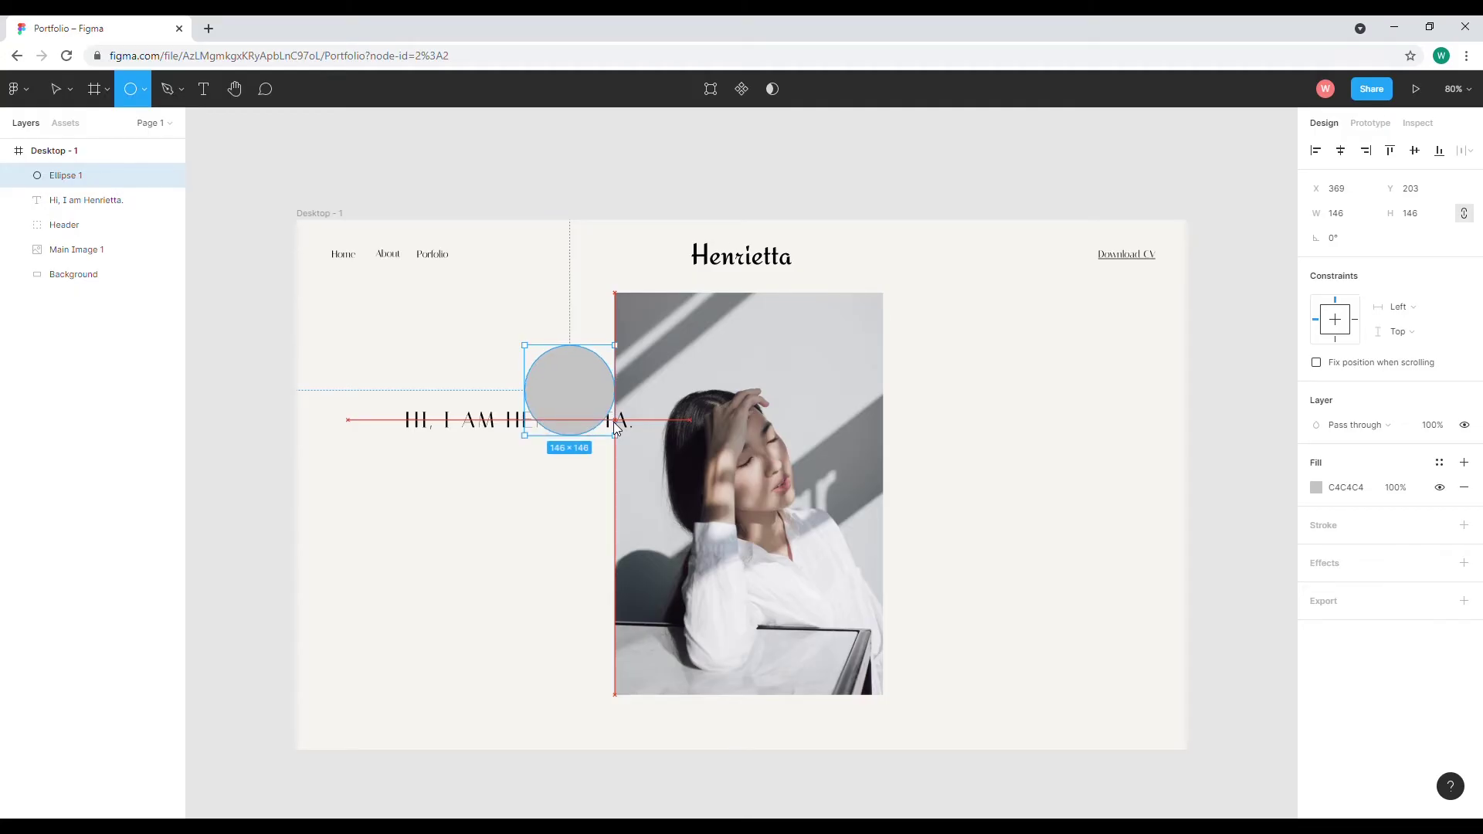
pyautogui.moveTo(615, 430); pyautogui.dragTo(689, 513)
pyautogui.moveTo(606, 434); pyautogui.dragTo(603, 419)
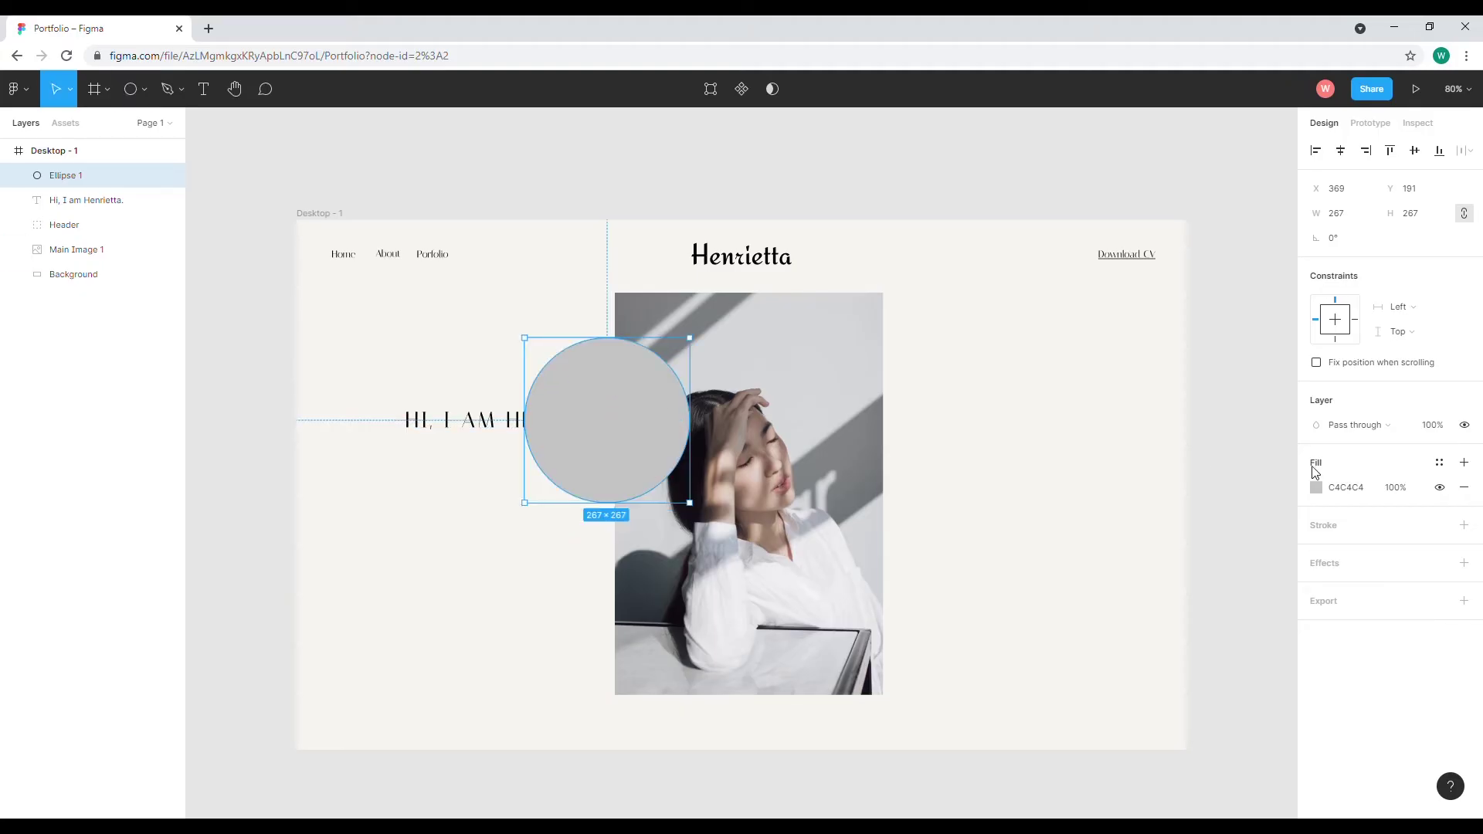
# Give the circle a white 0%-opacity fill and a thin black stroke
pyautogui.click(1318, 488)
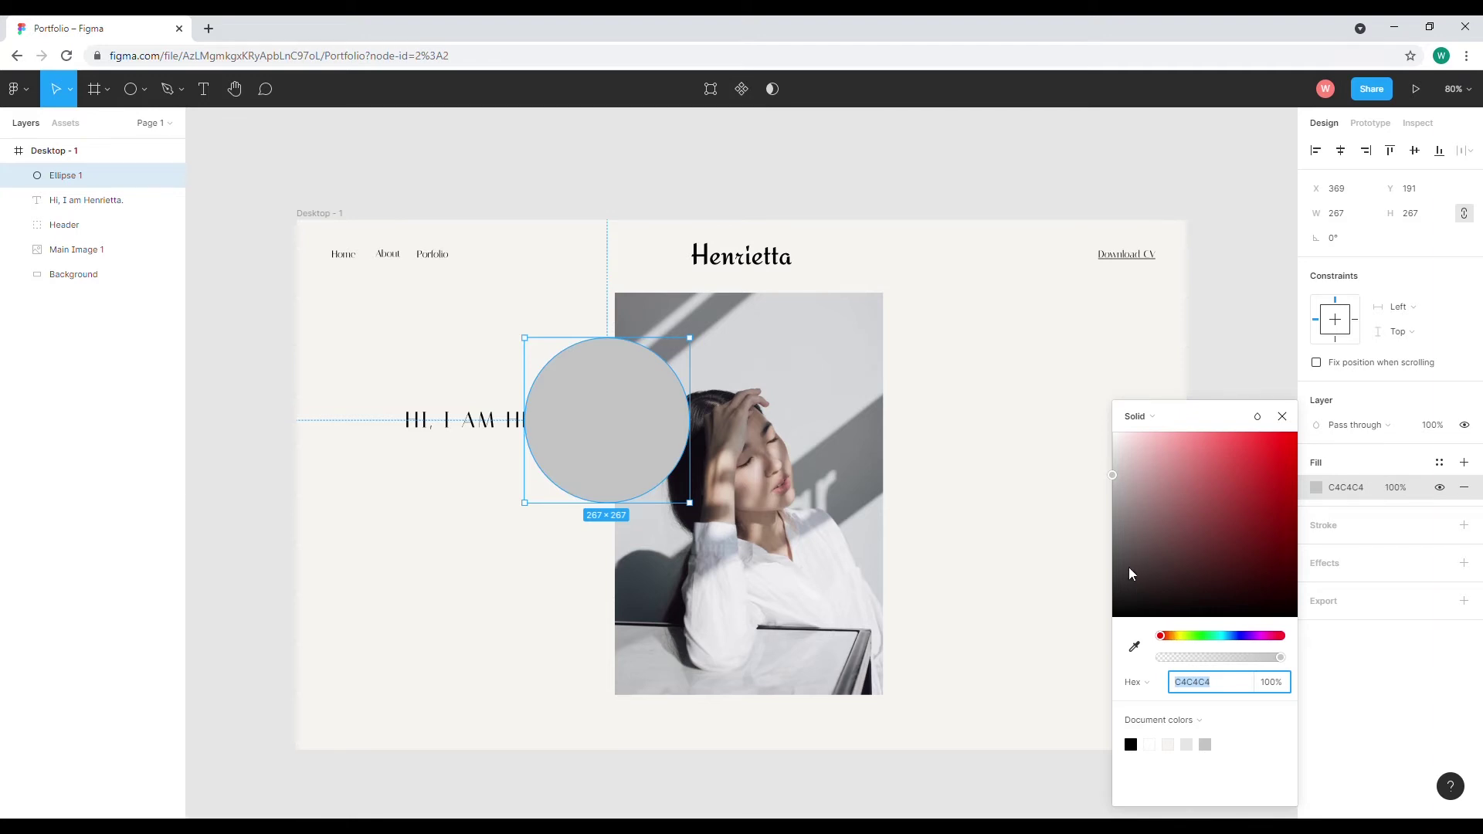
pyautogui.moveTo(1128, 452); pyautogui.dragTo(1066, 406)
pyautogui.moveTo(1280, 657); pyautogui.dragTo(1126, 674)
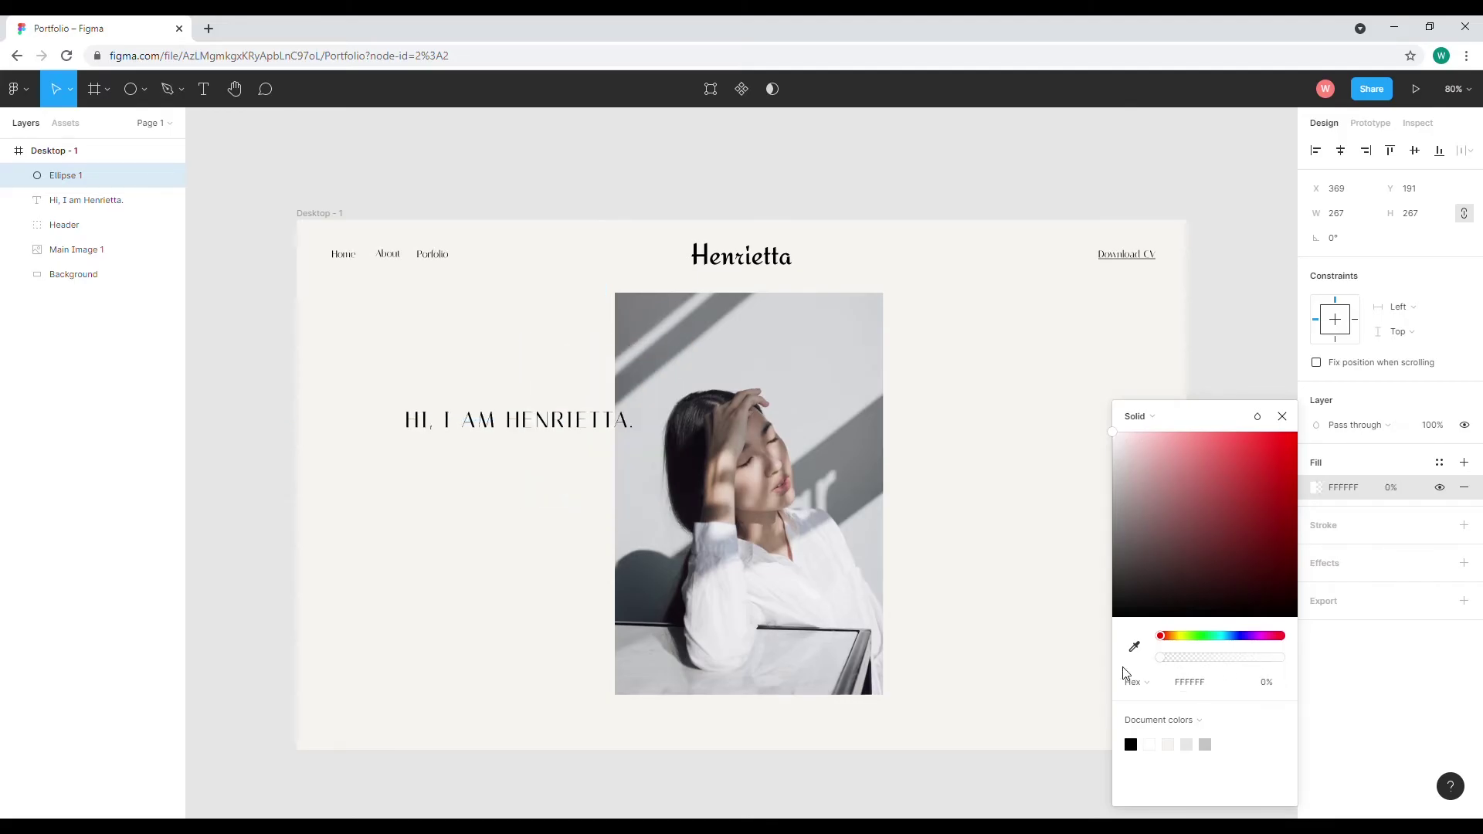
pyautogui.click(1464, 527)
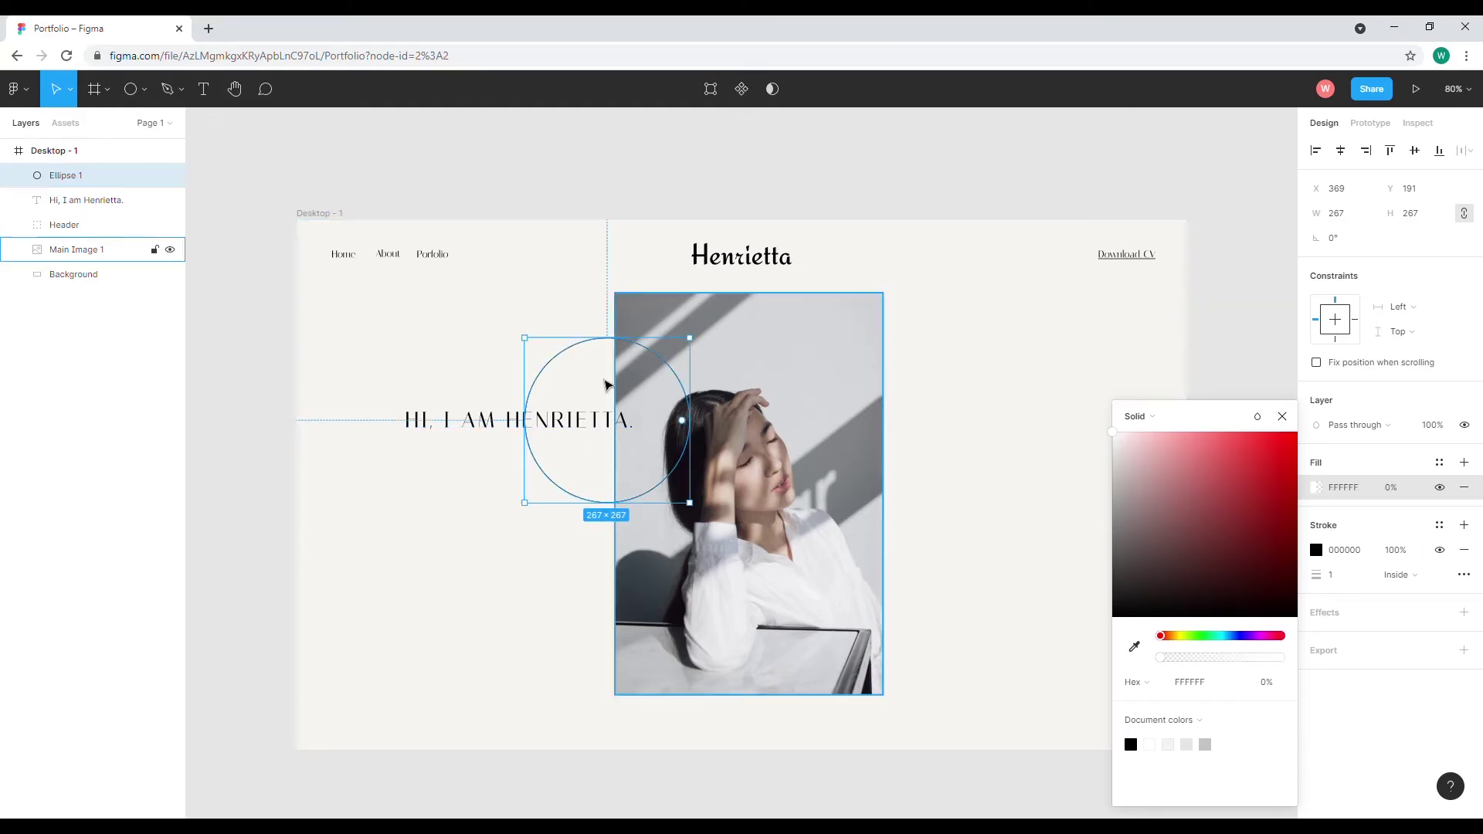
pyautogui.click(437, 314)
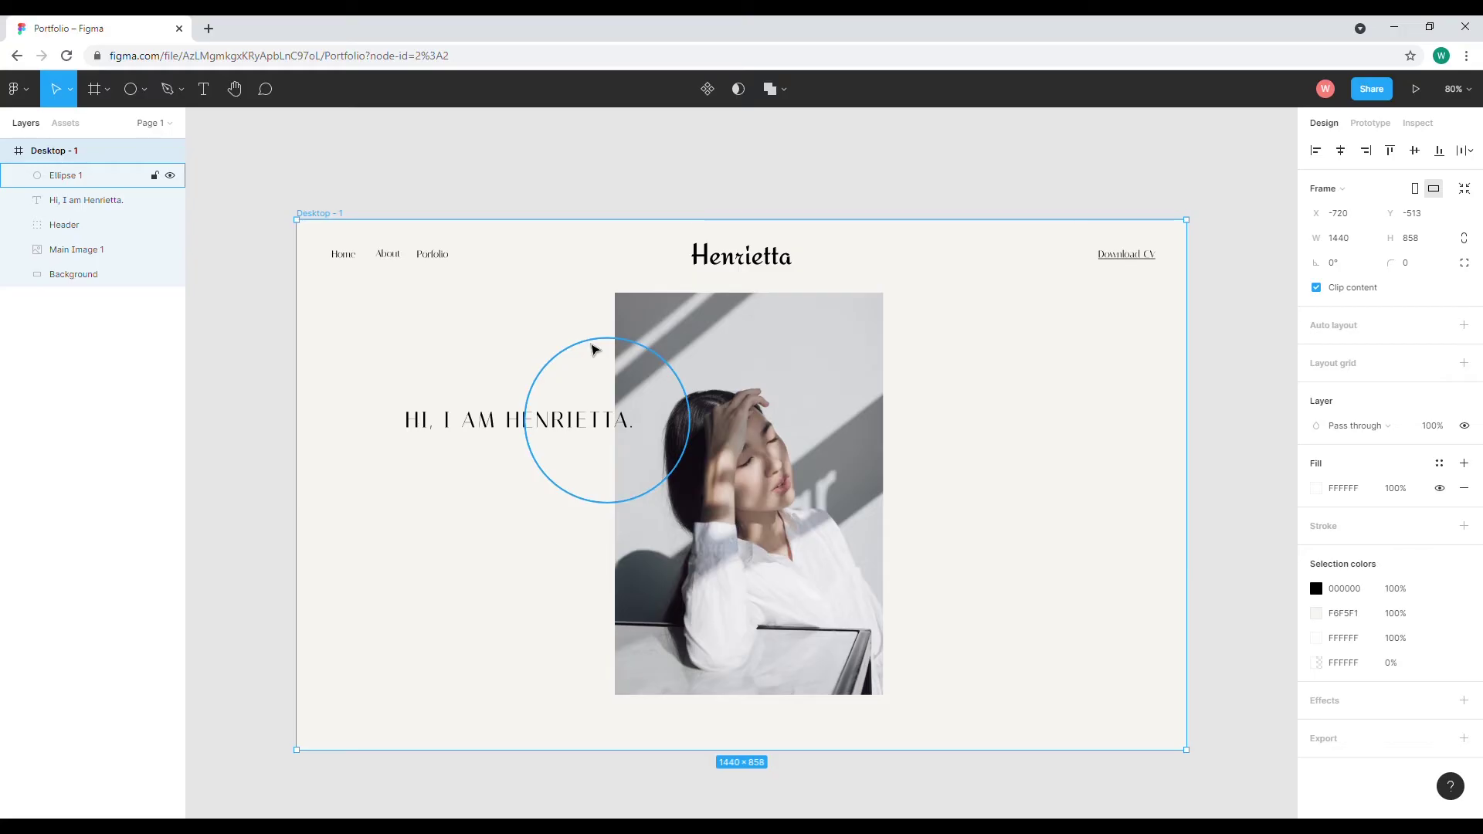
# Undo an accidental frame move and drag the circle left over HENRIETTA
pyautogui.moveTo(595, 349); pyautogui.dragTo(583, 348)
pyautogui.hotkey('ctrl', 'z')
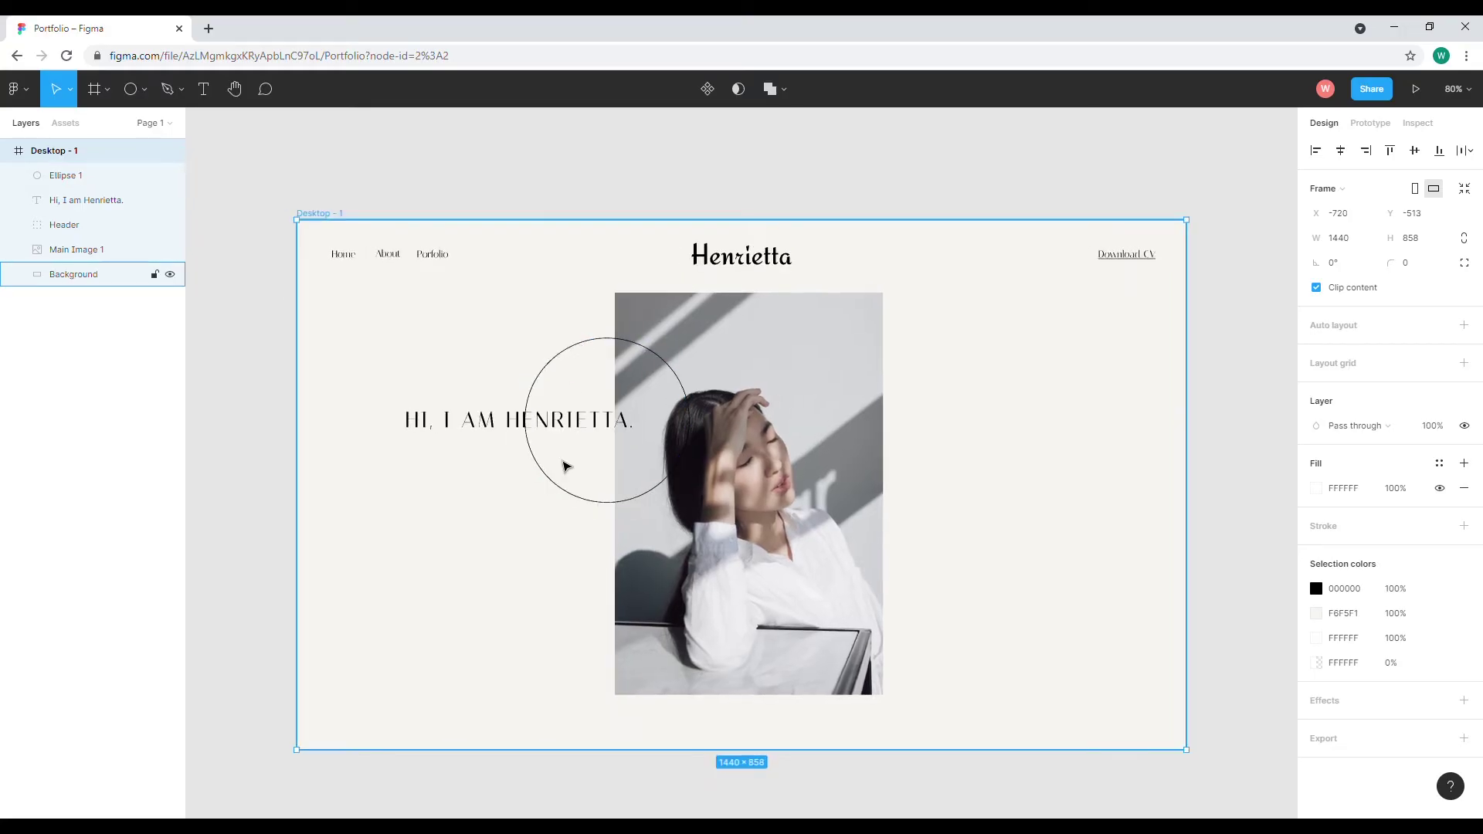
pyautogui.click(549, 489)
pyautogui.moveTo(552, 489); pyautogui.dragTo(533, 487)
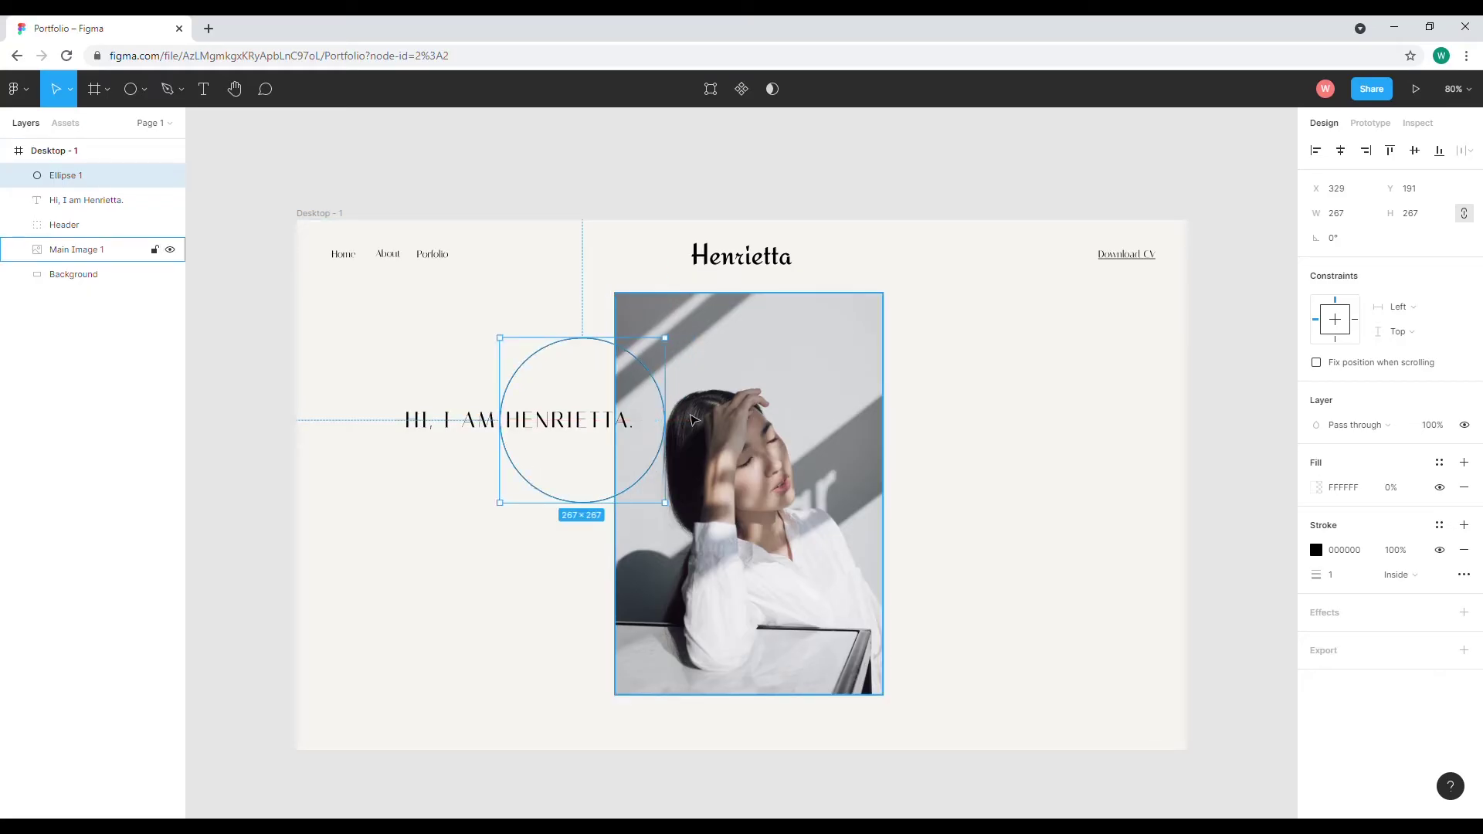
pyautogui.click(543, 232)
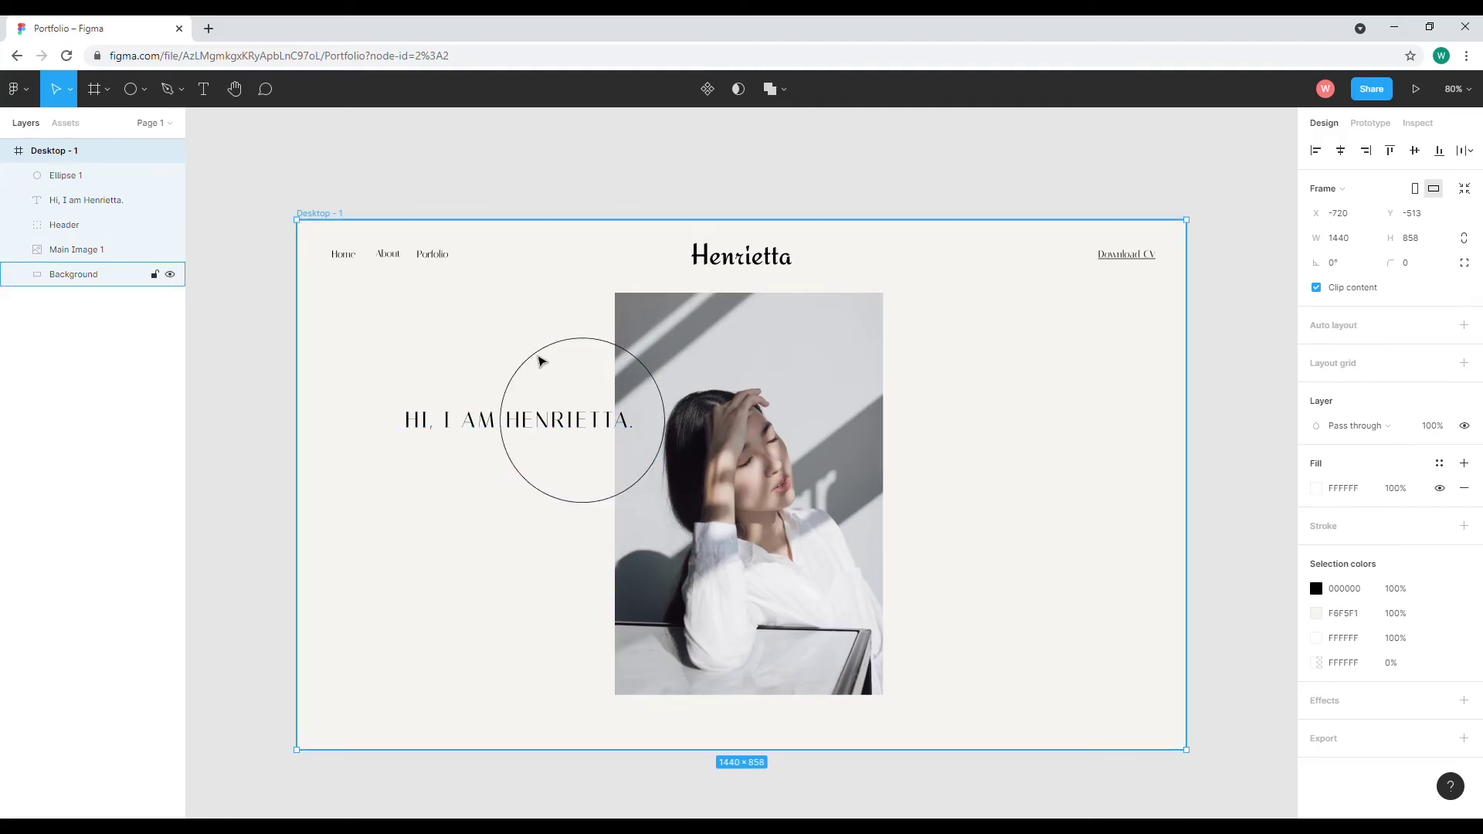
# Fine-tune the circle's position with arrow nudges, settling at X 329, Y 191
pyautogui.click(582, 340)
pyautogui.press('Up')
pyautogui.press('Up')
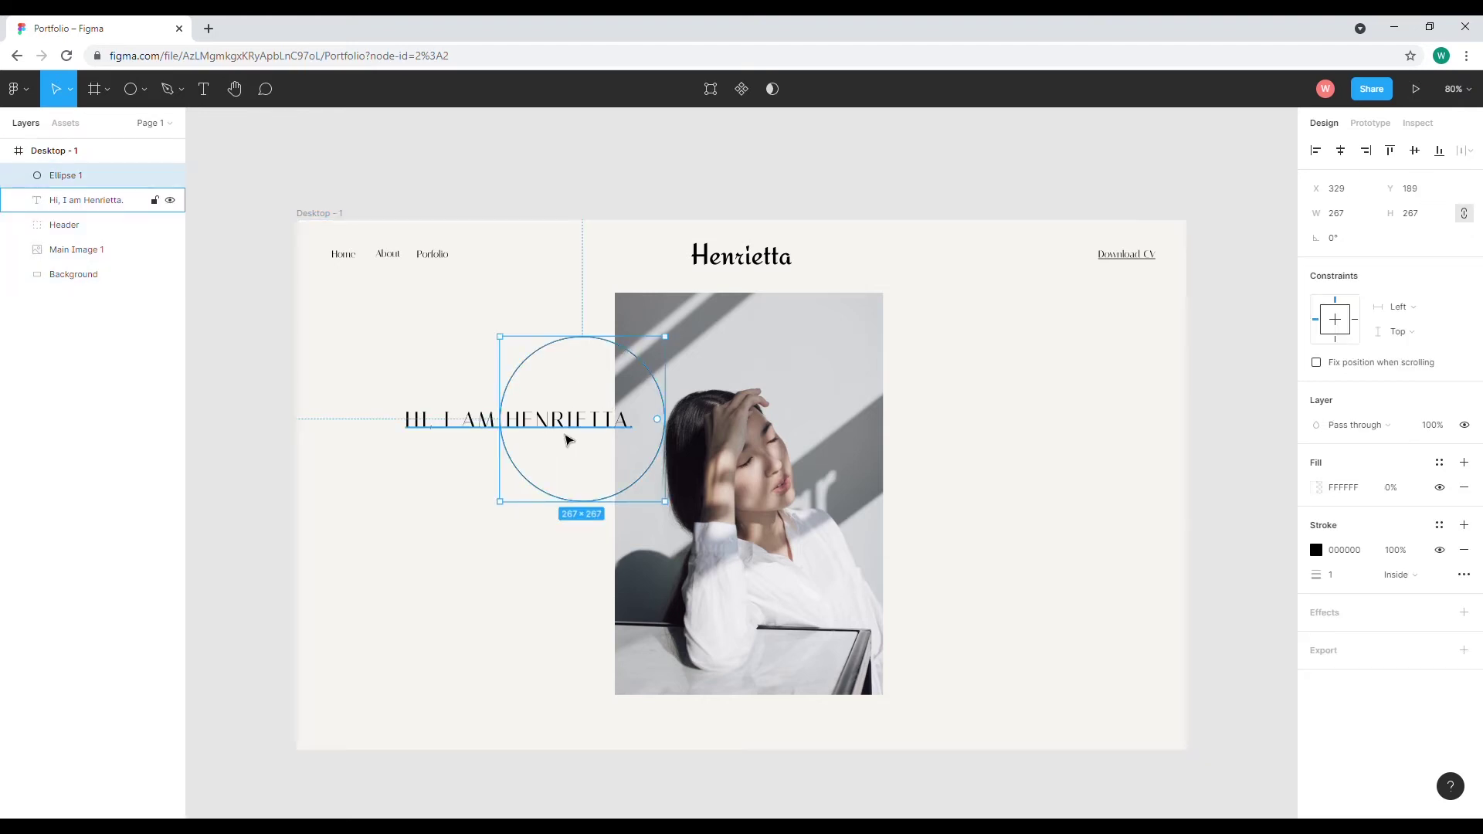
pyautogui.press('Down')
pyautogui.press('Down')
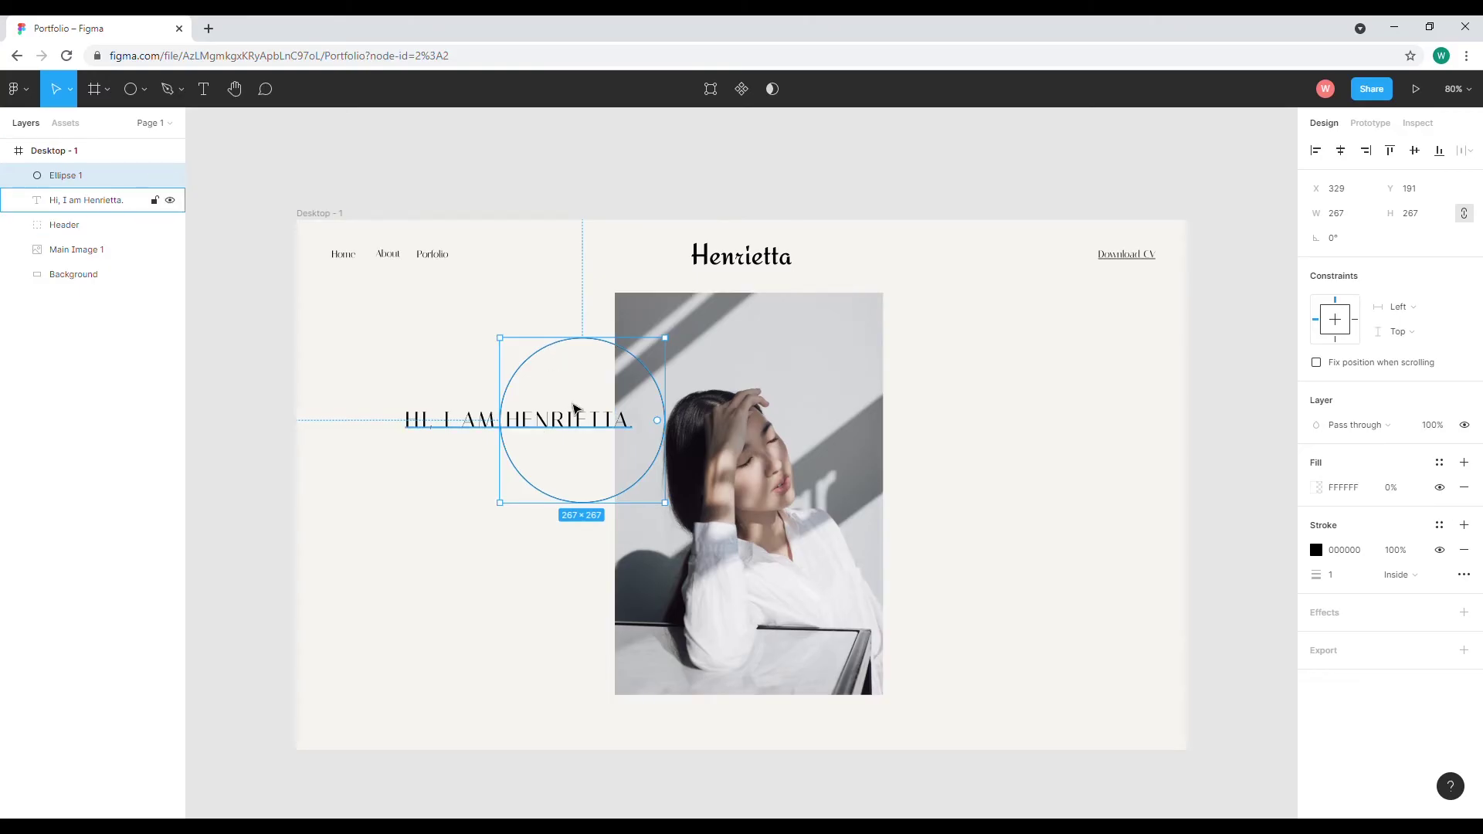
pyautogui.click(434, 364)
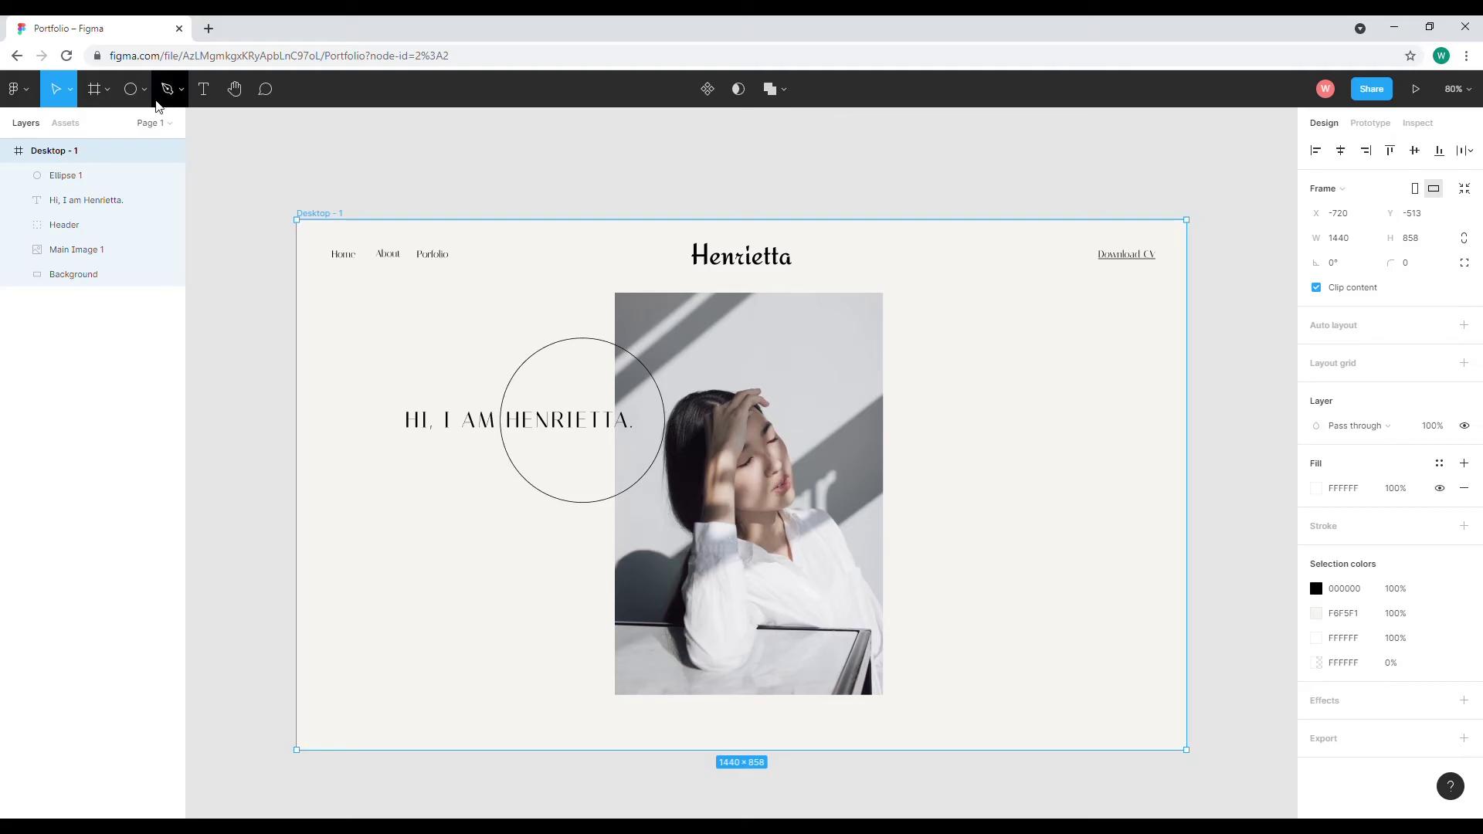
# Draw a circle right of the portrait and fill it with white FFFFFF
pyautogui.click(132, 90)
pyautogui.moveTo(1015, 488); pyautogui.dragTo(1043, 539)
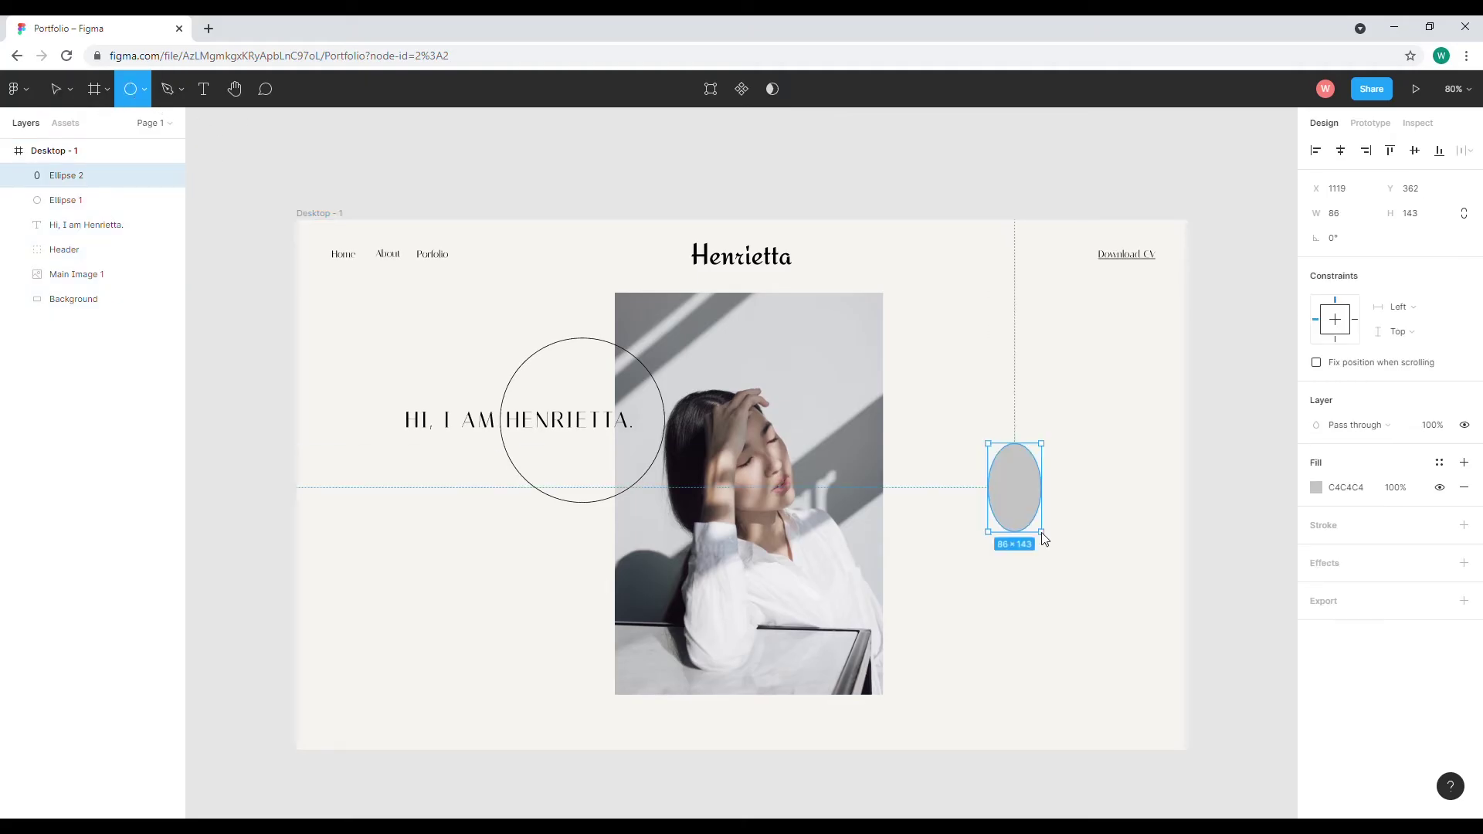
pyautogui.moveTo(1042, 539); pyautogui.dragTo(1051, 489)
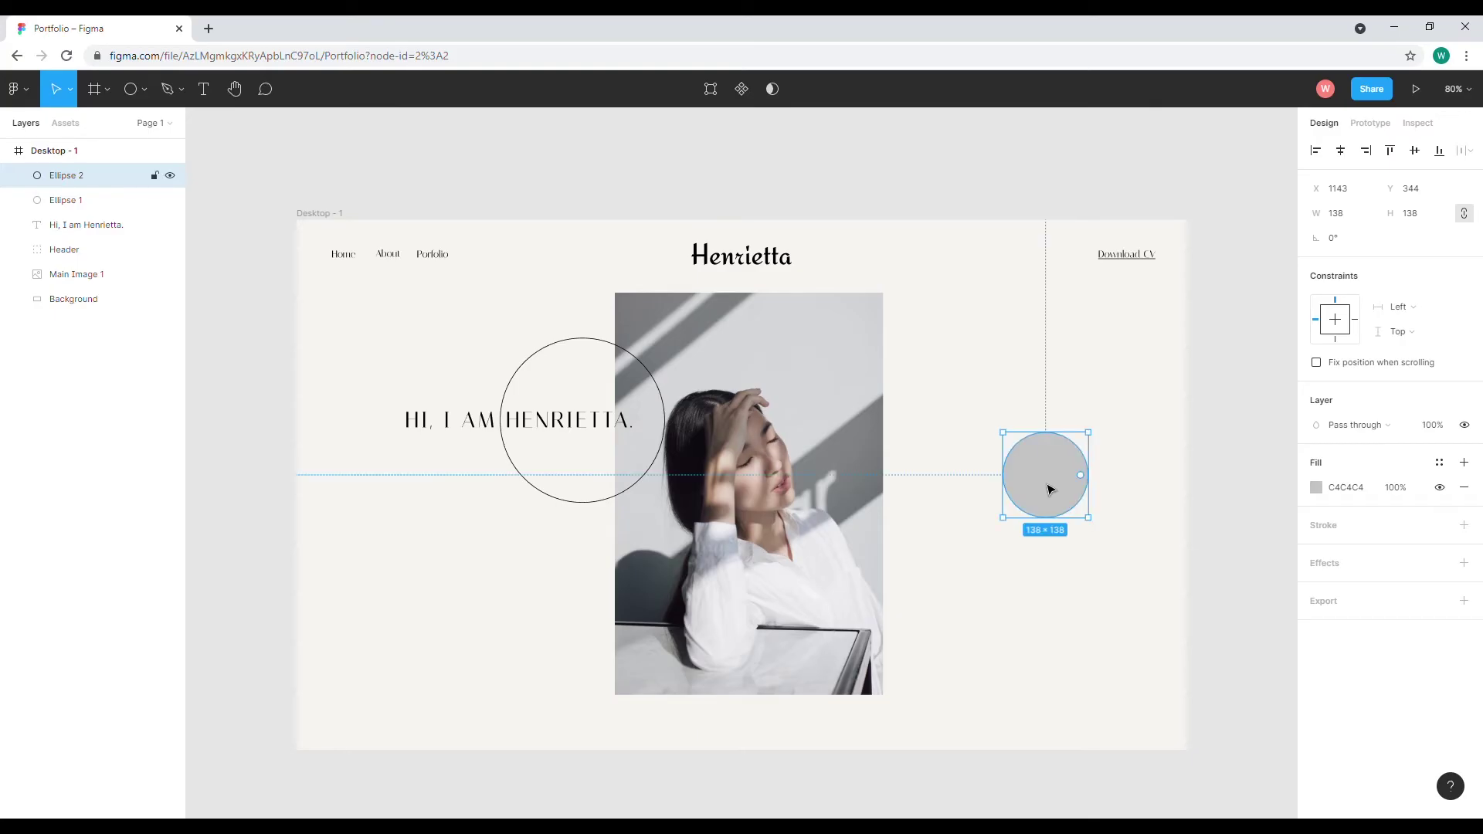
pyautogui.click(1317, 487)
pyautogui.moveTo(1149, 459); pyautogui.dragTo(1066, 415)
pyautogui.click(1282, 416)
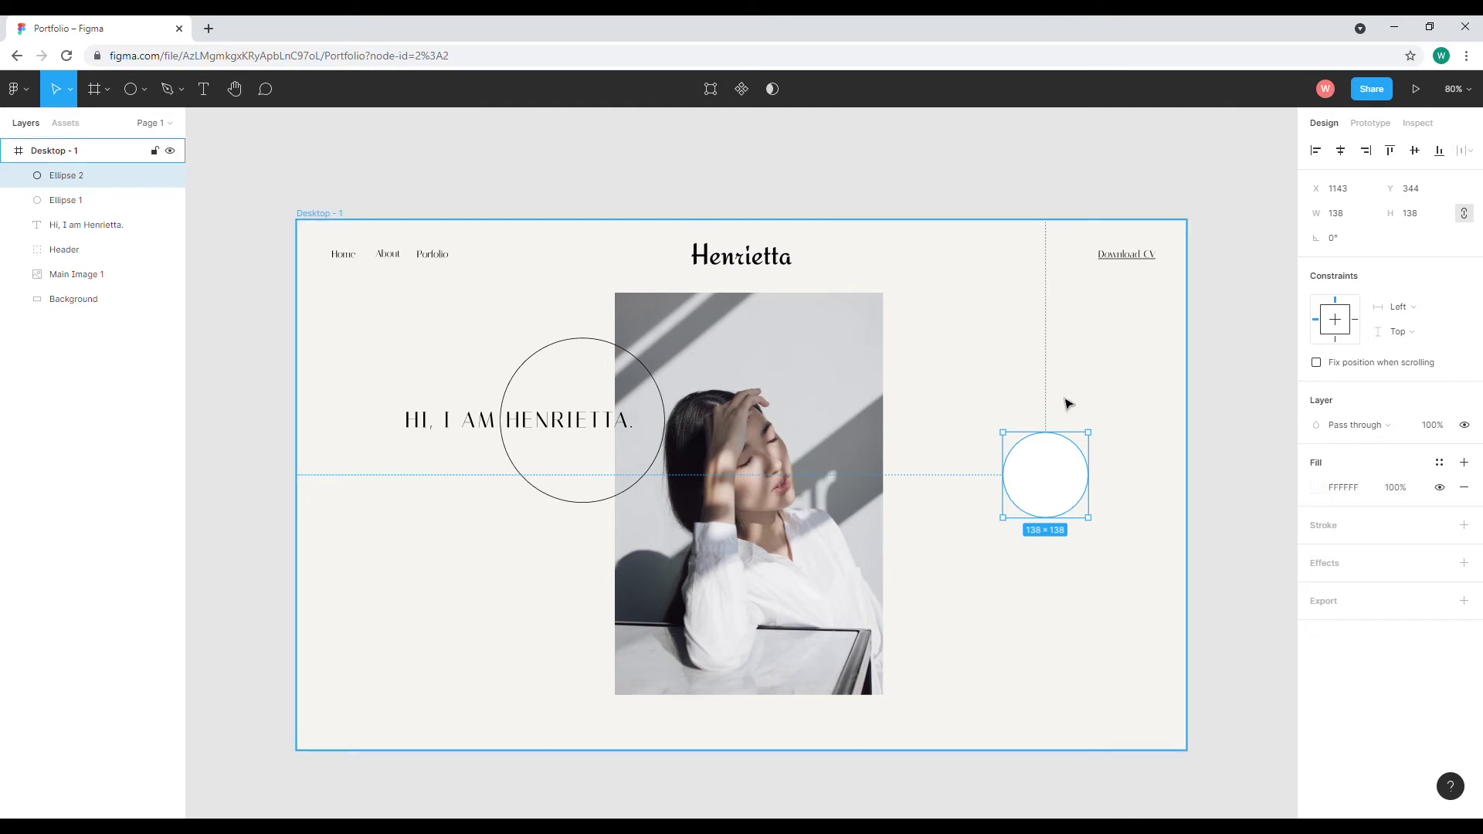
pyautogui.press('Escape')
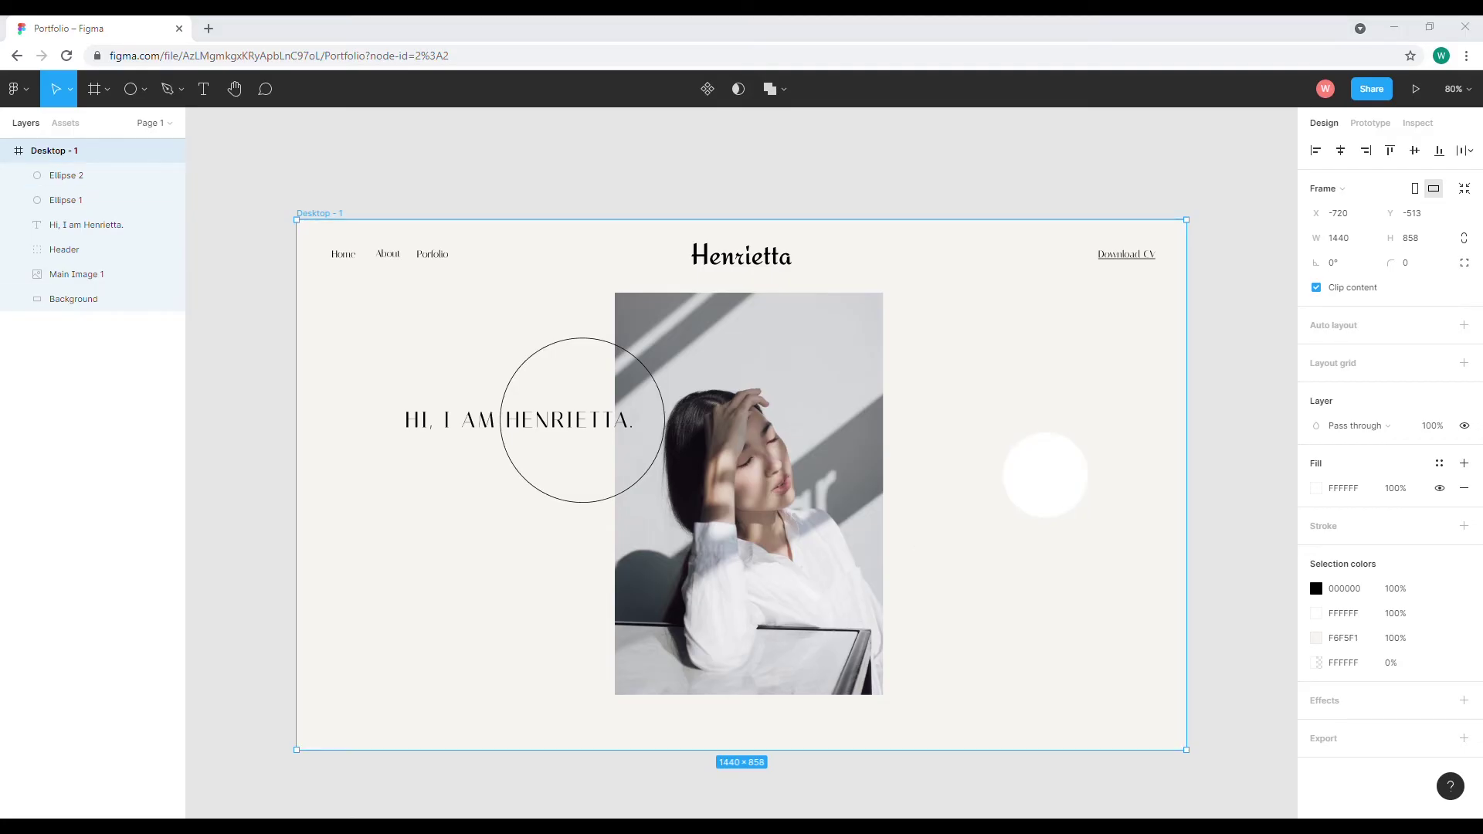
# Place a 26×37 right-arrow image inside the white circle
pyautogui.moveTo(999, 503); pyautogui.dragTo(1064, 494)
pyautogui.press('Escape')
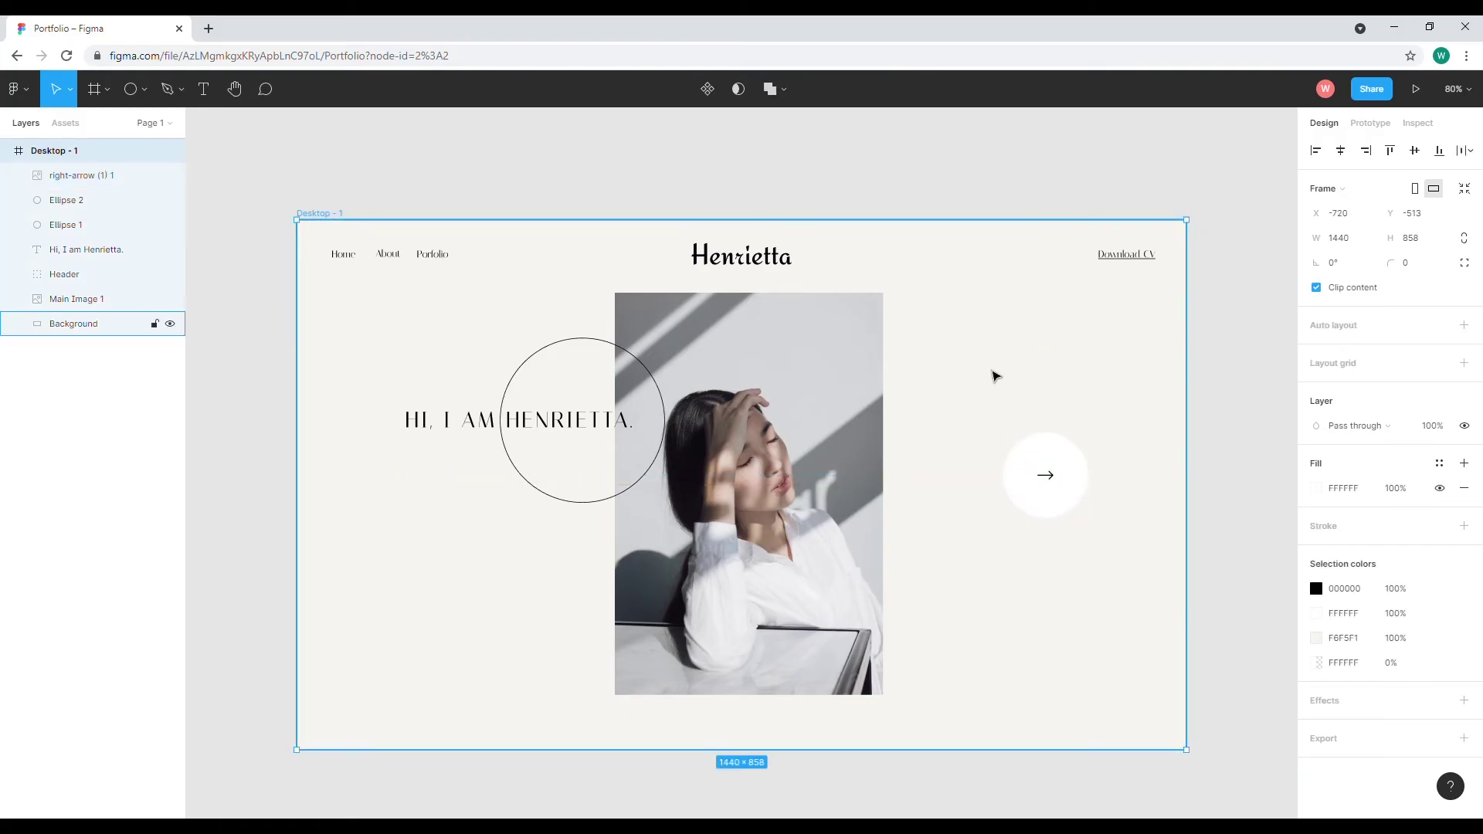
pyautogui.click(1047, 476)
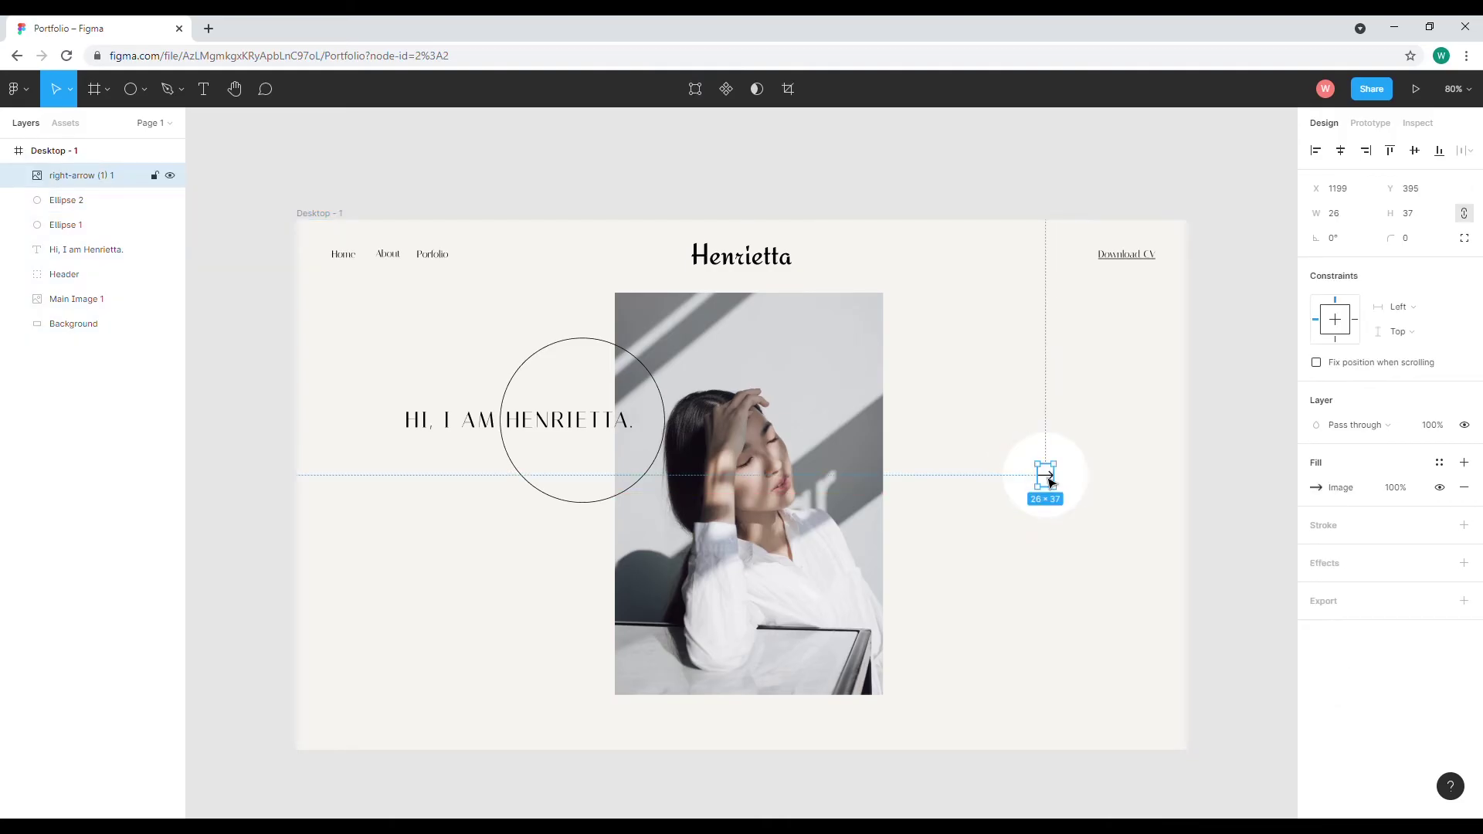
pyautogui.press('Escape')
pyautogui.click(993, 553)
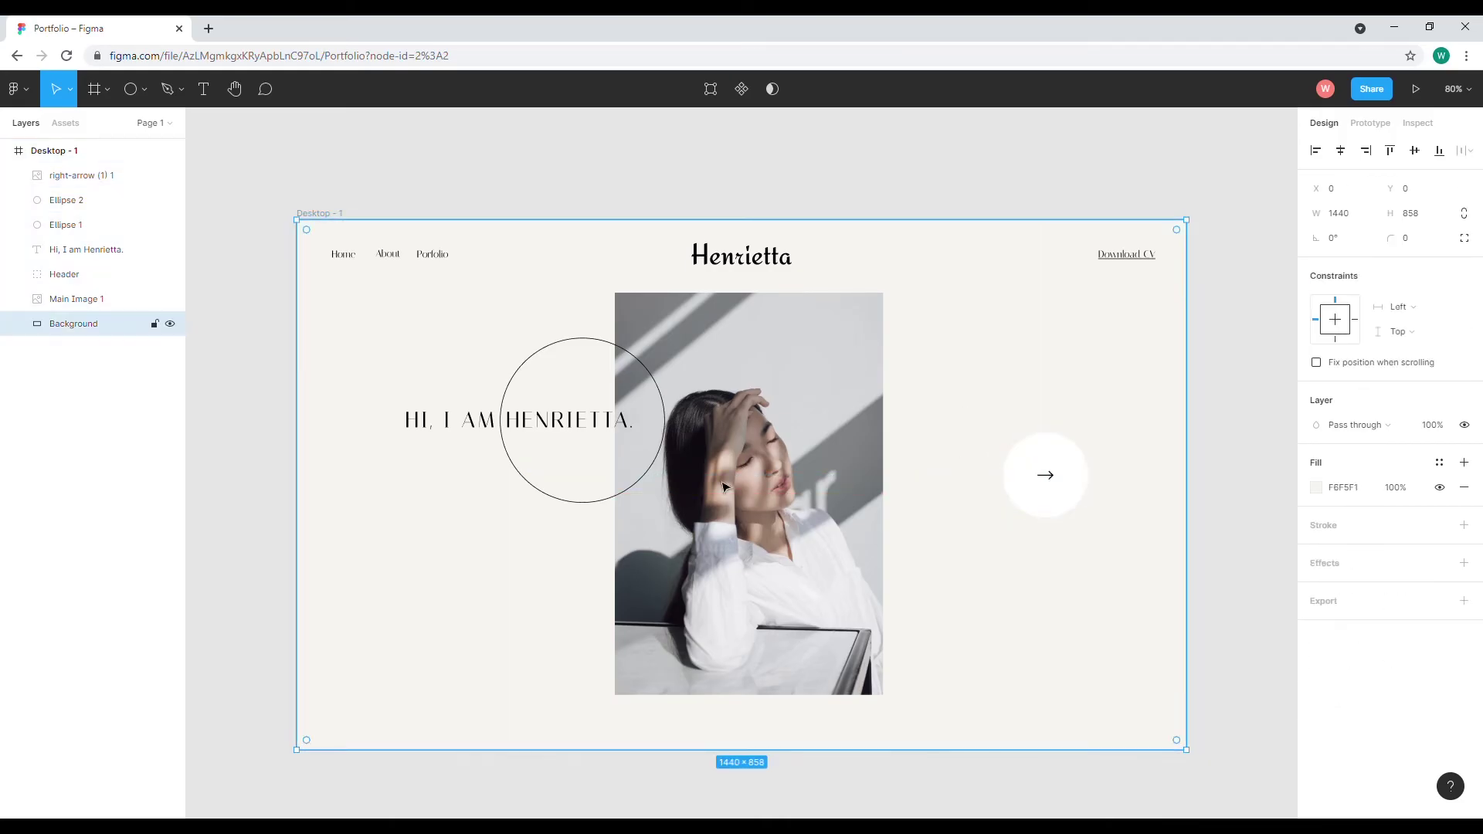
pyautogui.click(462, 425)
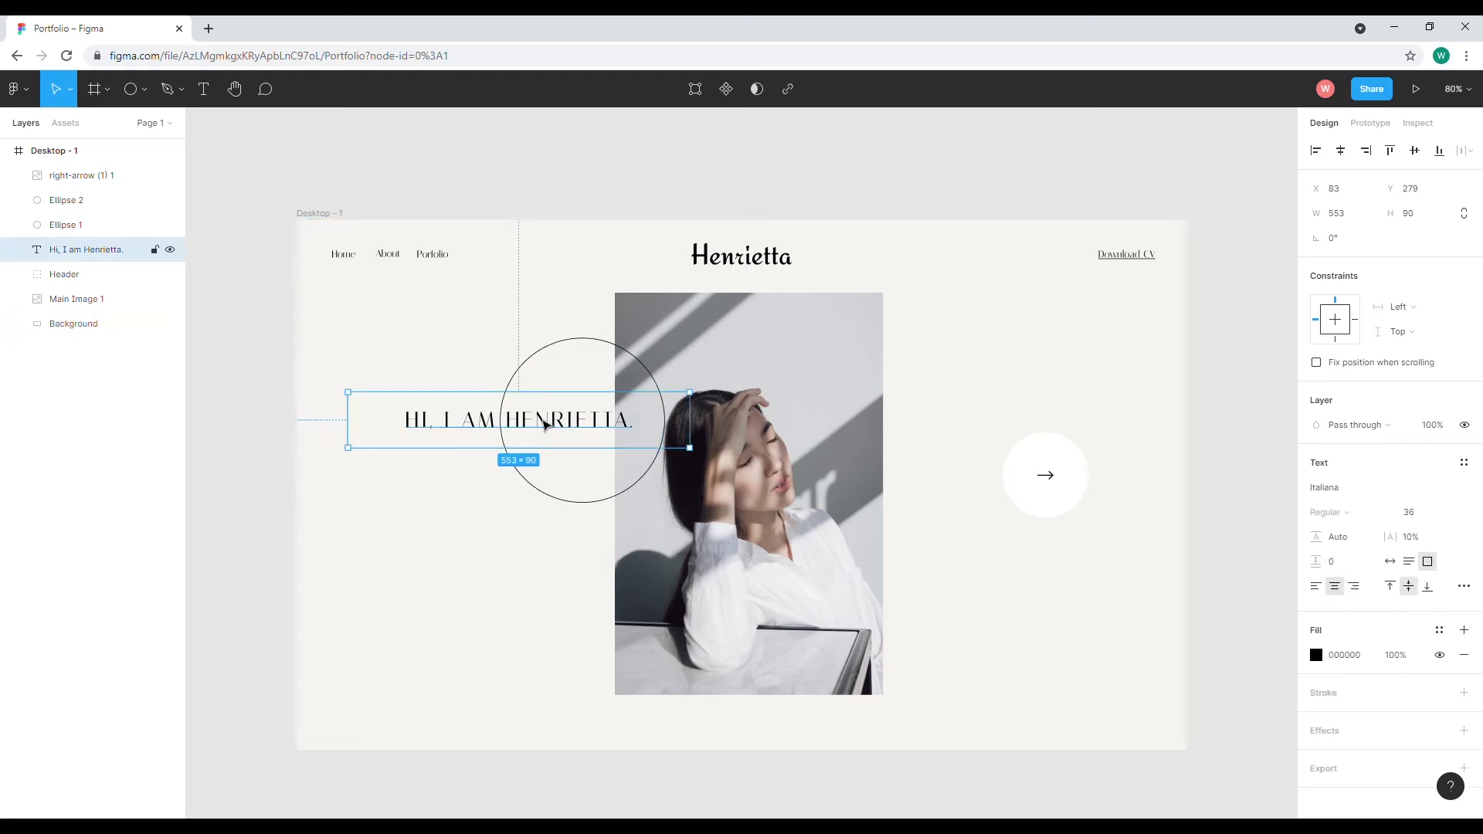
# Duplicate the headline below the arrow circle and retype it as 'About me'
pyautogui.moveTo(545, 428); pyautogui.dragTo(1077, 546)
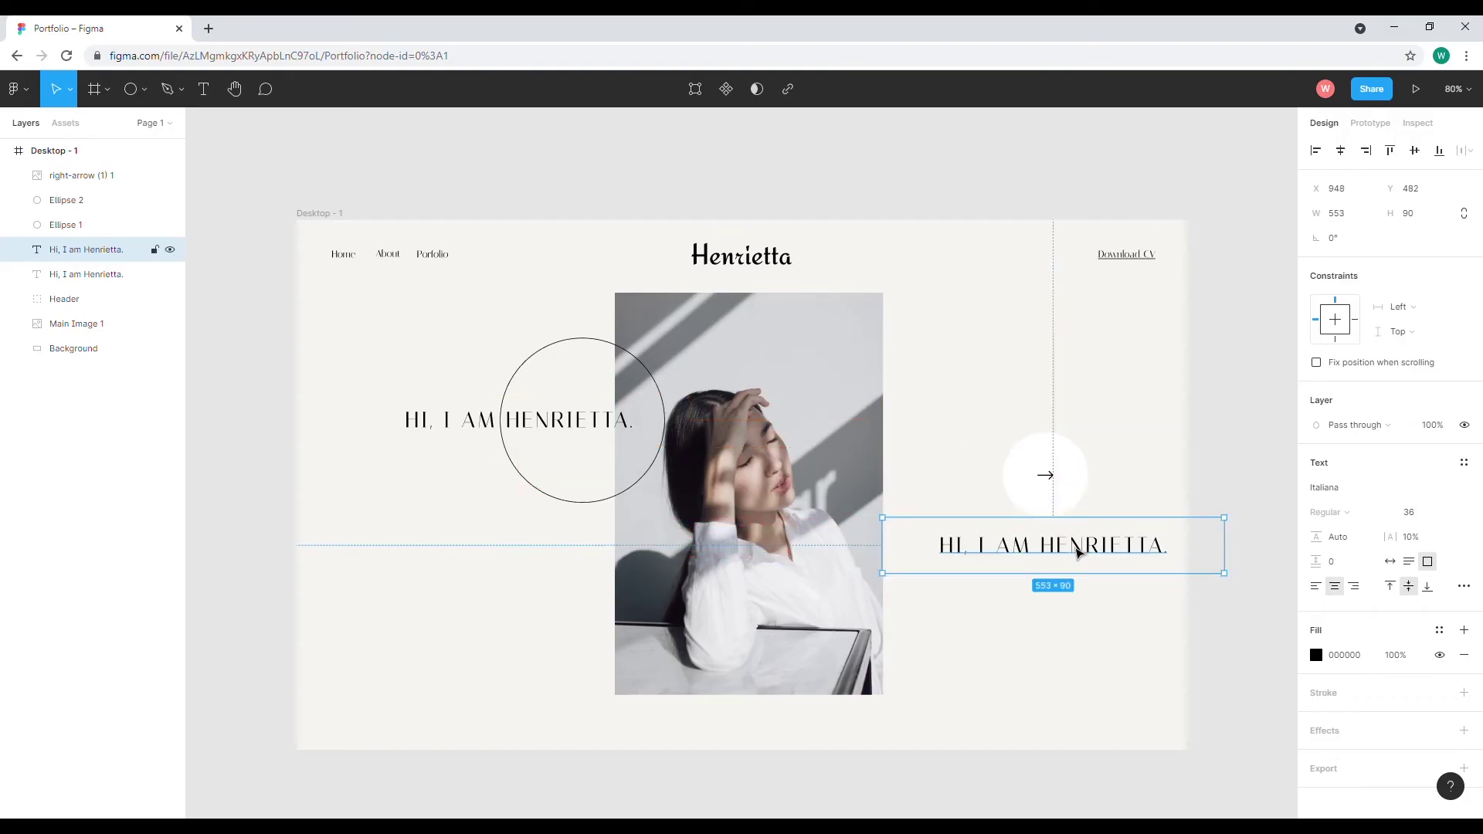
pyautogui.doubleClick(1077, 546)
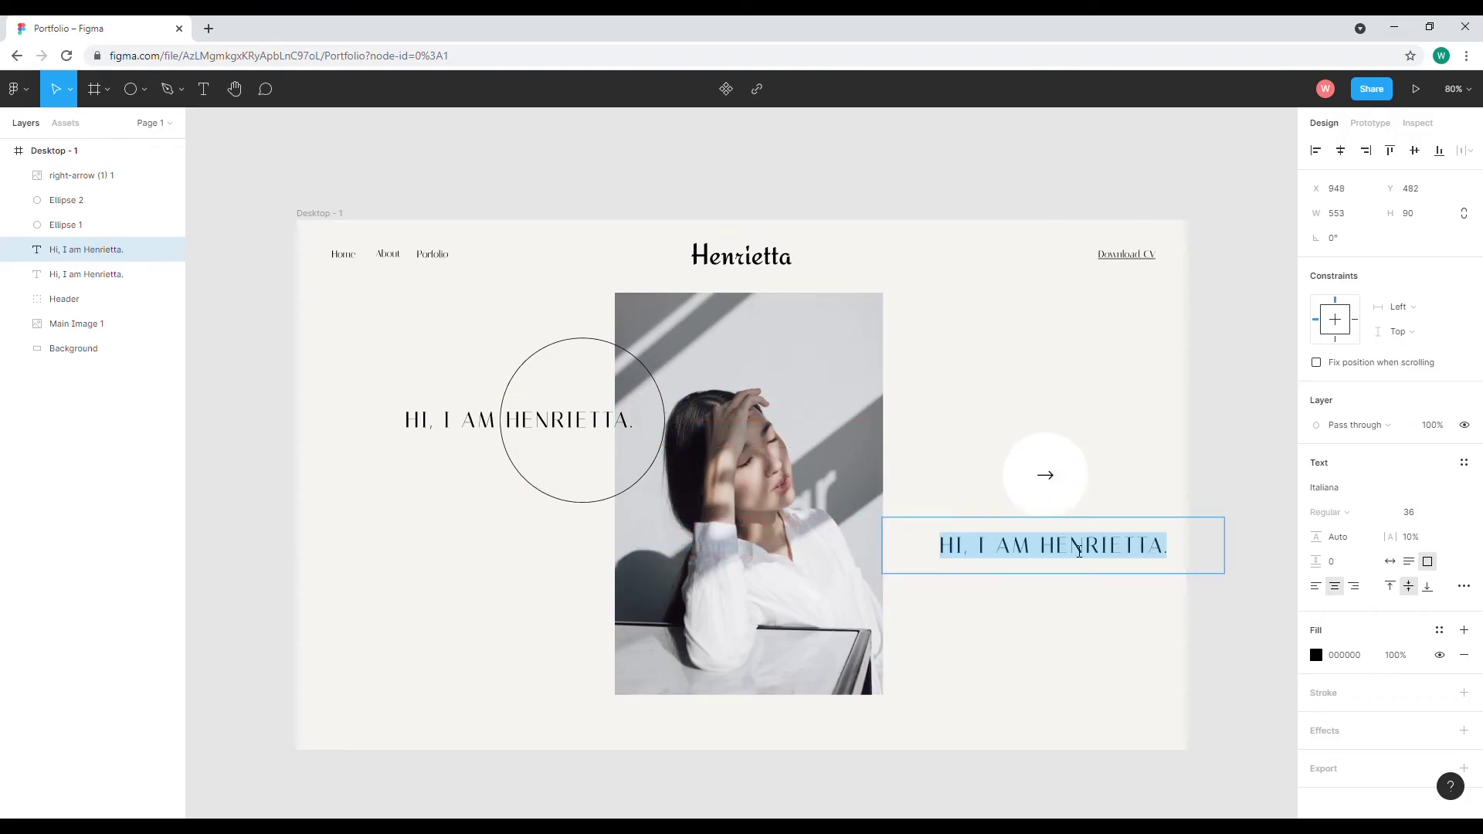
pyautogui.write('About me')
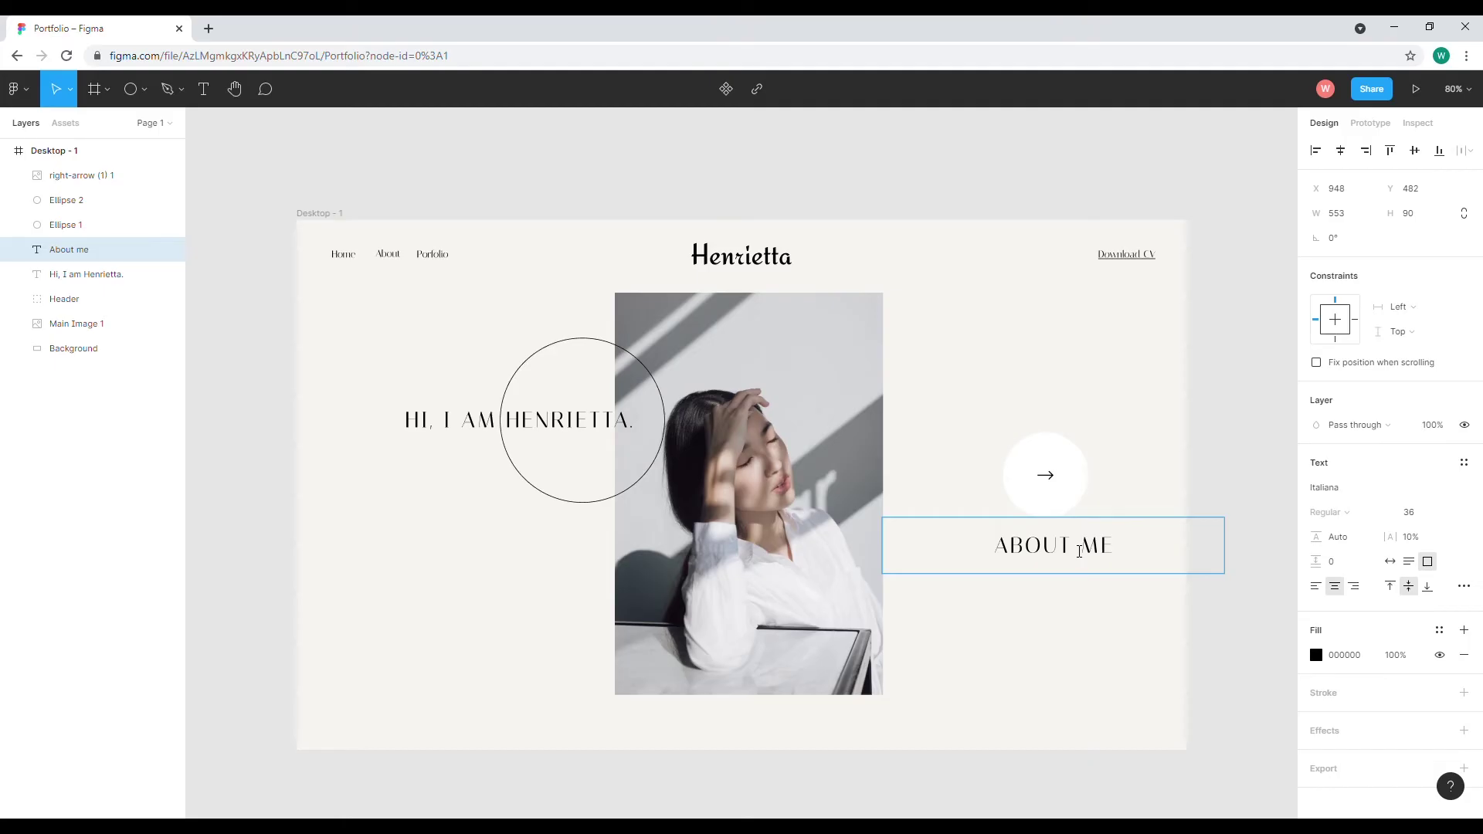
# Set the ABOUT ME label's font size to 20
pyautogui.doubleClick(1079, 551)
pyautogui.hotkey('ctrl', 'a')
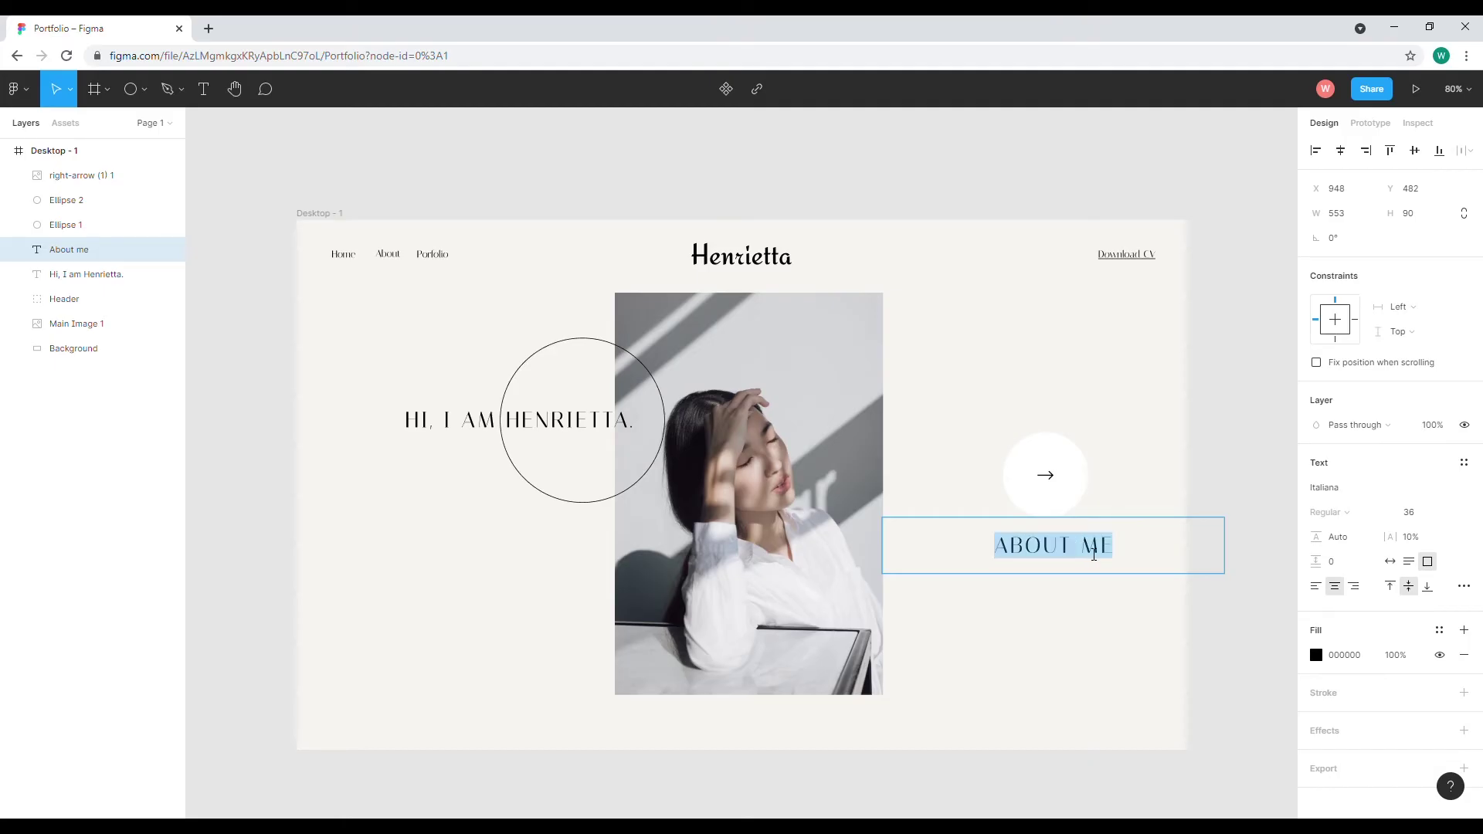
pyautogui.click(1442, 512)
pyautogui.click(1443, 494)
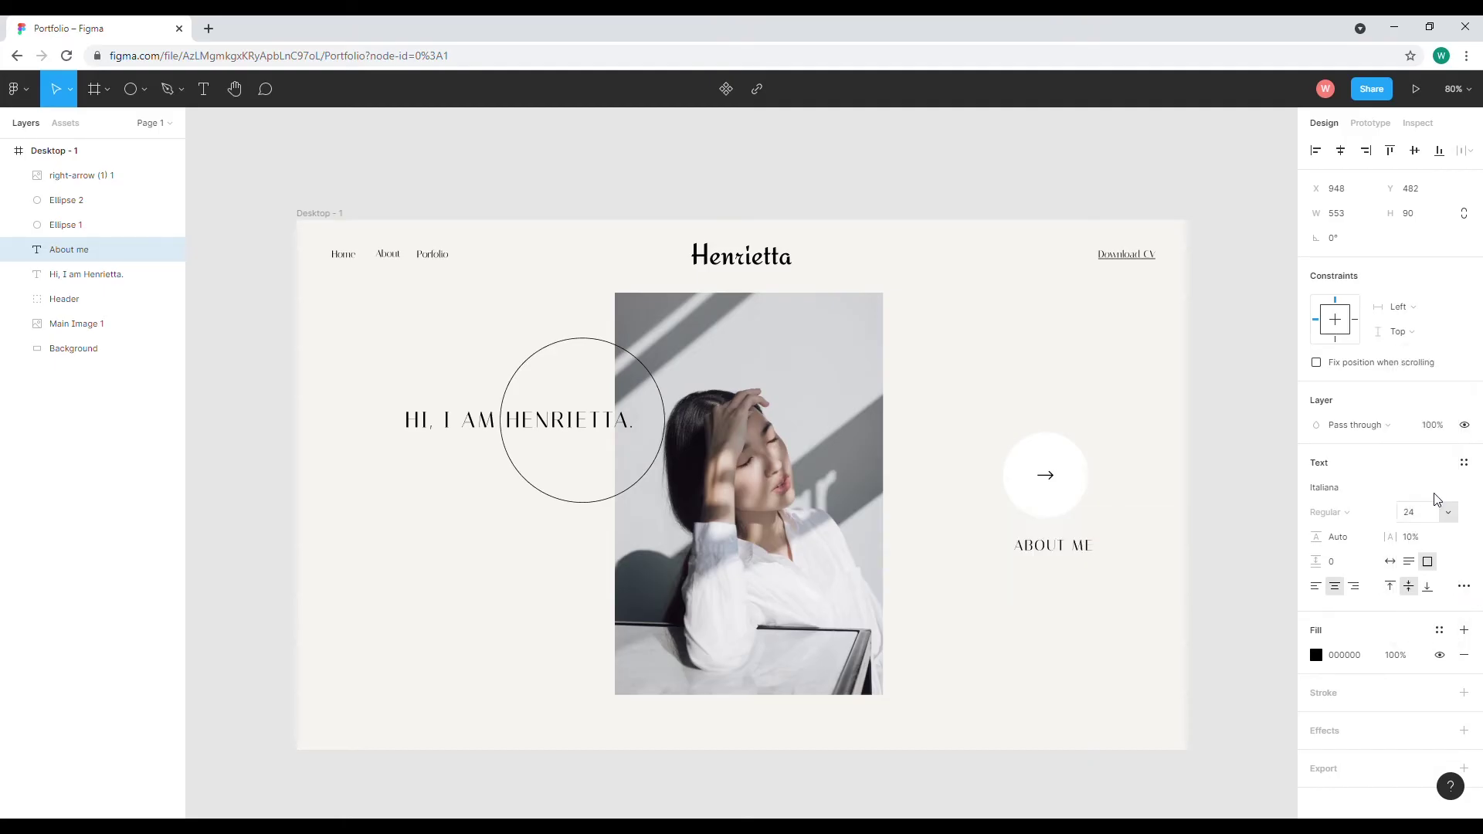
pyautogui.doubleClick(1082, 546)
pyautogui.hotkey('ctrl', 'a')
pyautogui.click(1411, 514)
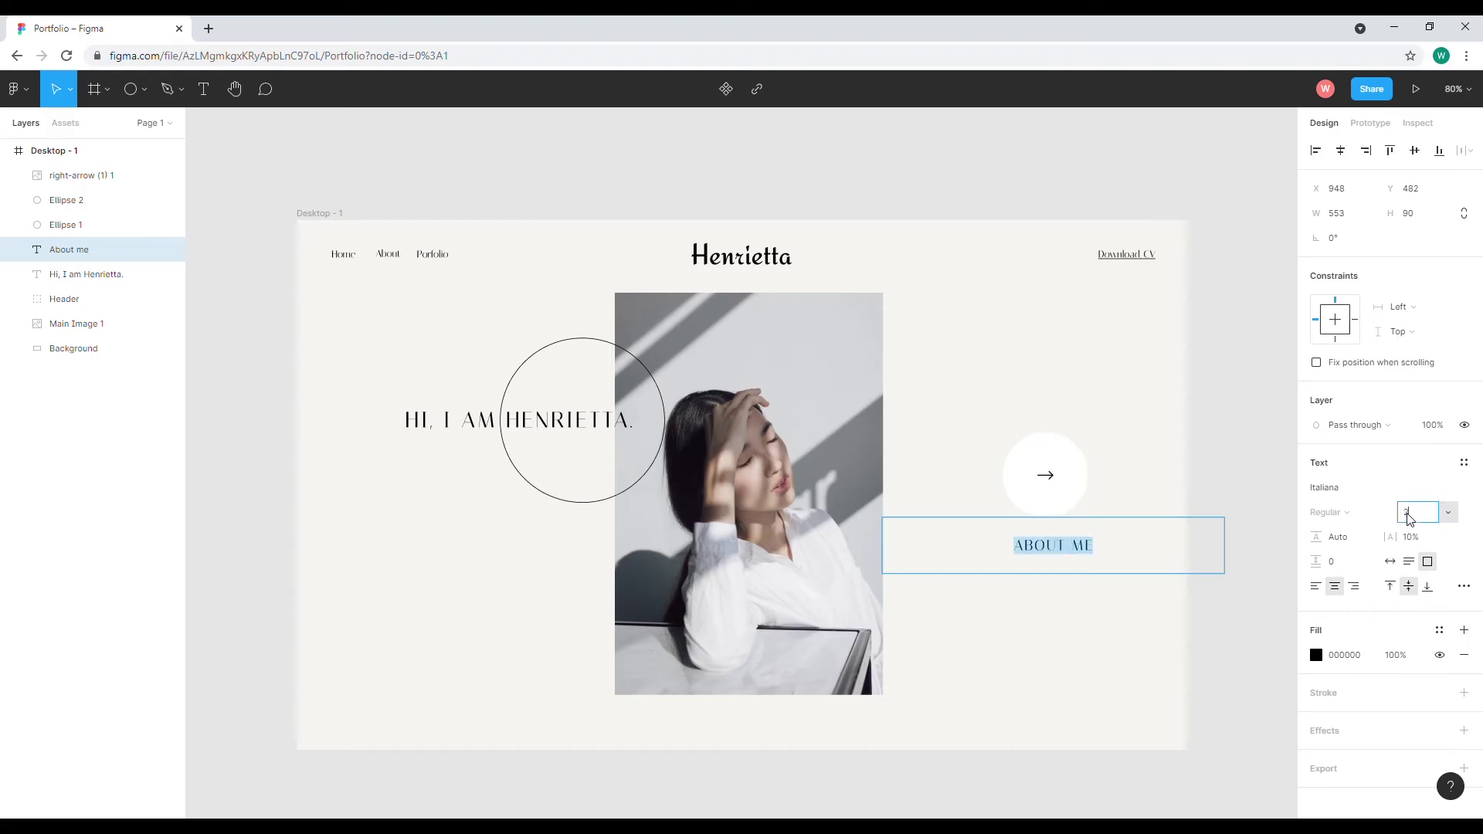
pyautogui.write('20')
pyautogui.press('Return')
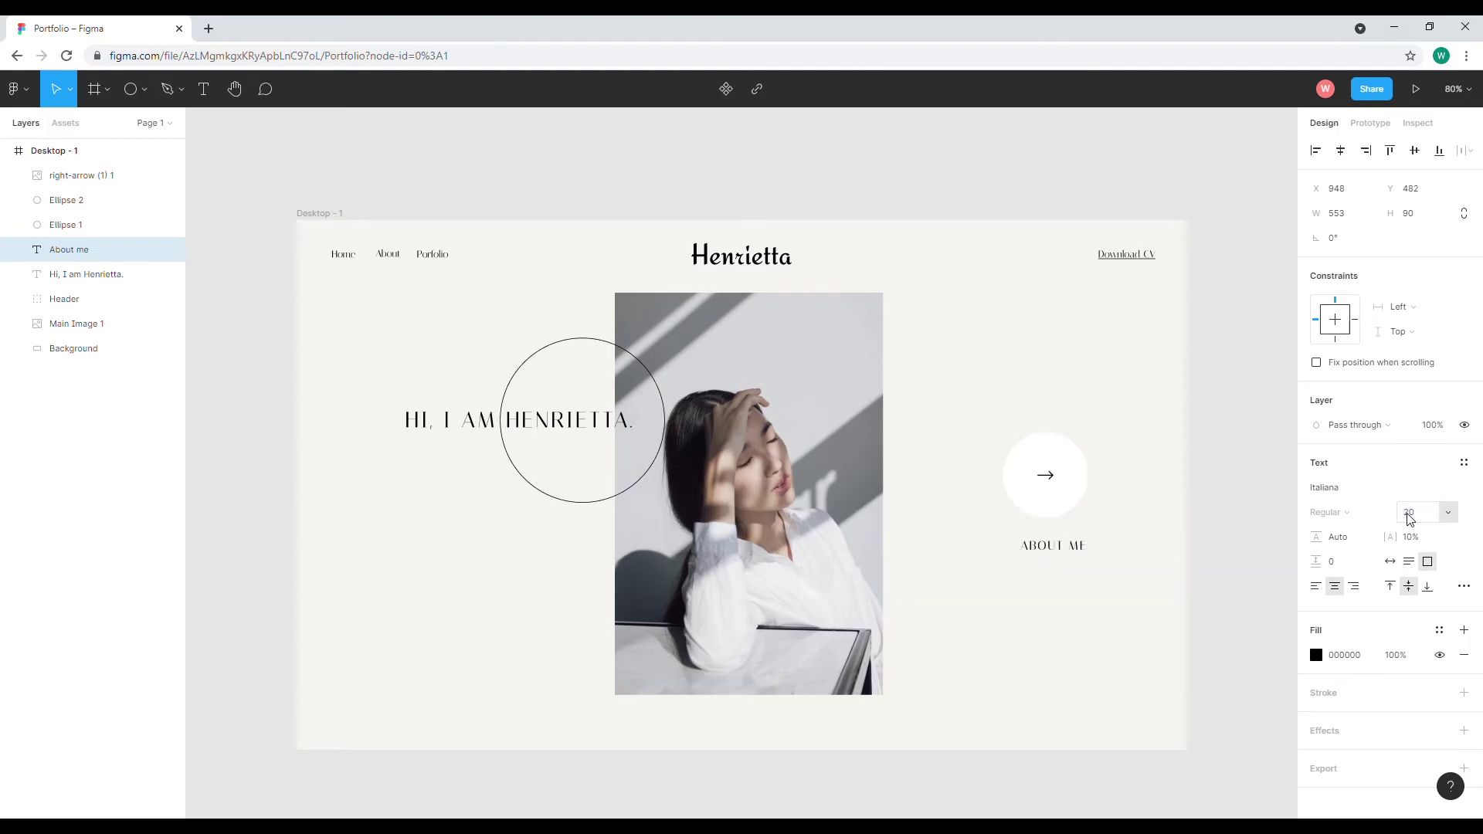
# Narrow the ABOUT ME text box to fit the label, about 220×51
pyautogui.press('Escape')
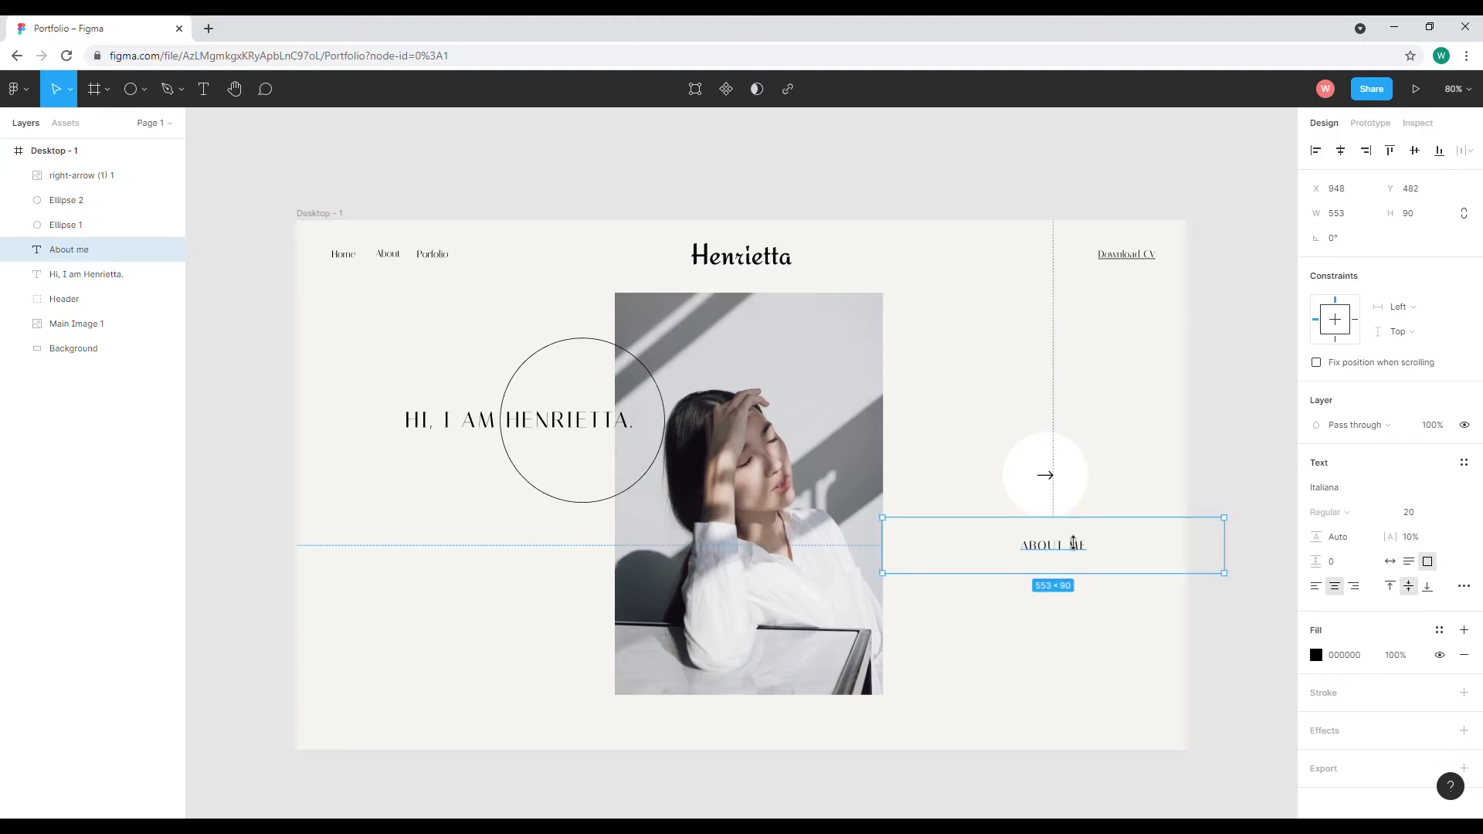
pyautogui.doubleClick(1058, 554)
pyautogui.press('Escape')
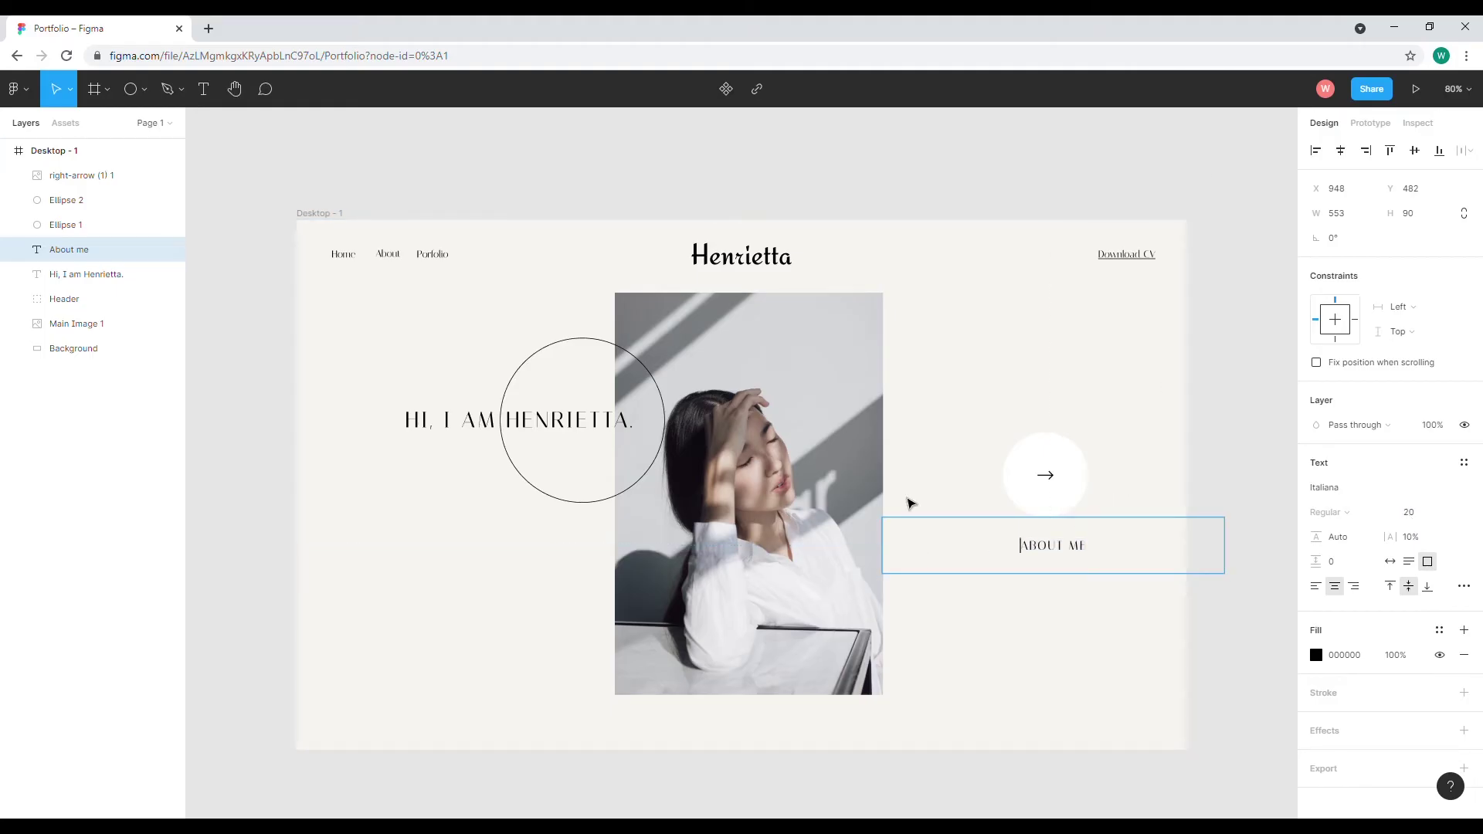
pyautogui.moveTo(886, 563); pyautogui.dragTo(1060, 545)
# Set the label's letter spacing to 5% and centre it under the arrow circle
pyautogui.doubleClick(1052, 544)
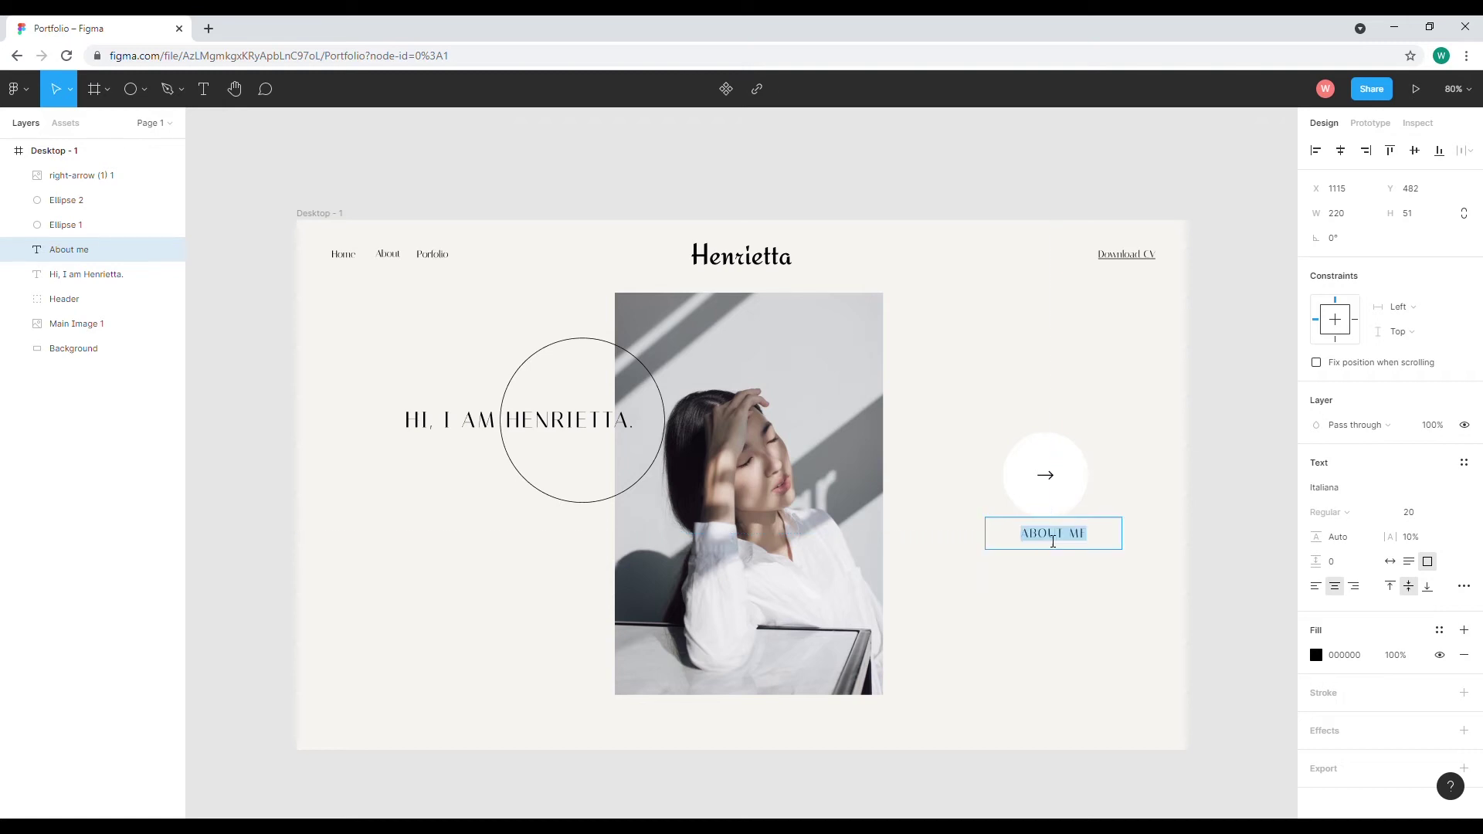
pyautogui.click(1413, 541)
pyautogui.press('Return')
pyautogui.click(1075, 534)
pyautogui.moveTo(1080, 541); pyautogui.dragTo(1074, 544)
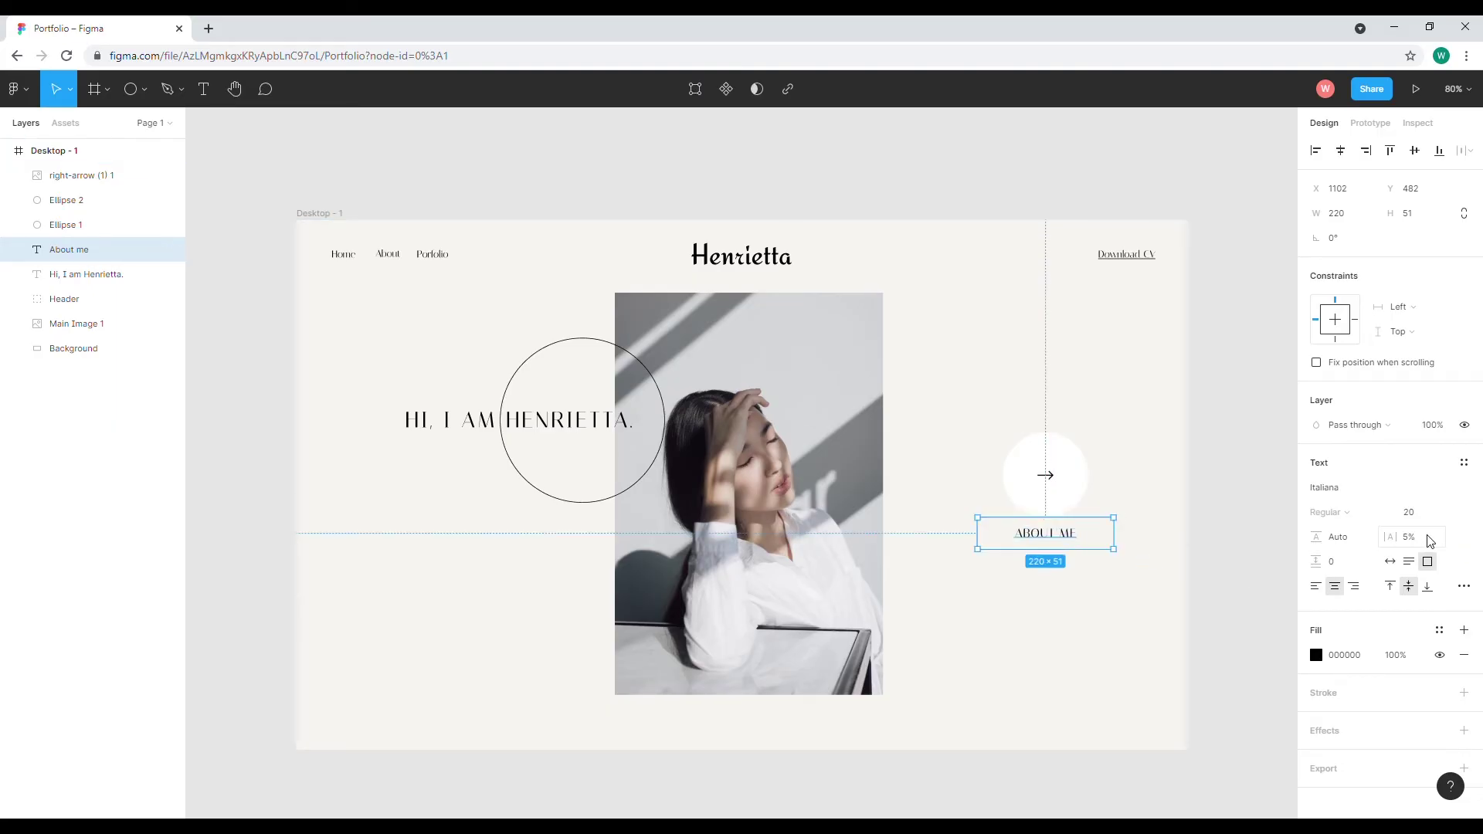
# Switch the label to title case in Type details so it reads 'About Me'
pyautogui.click(1464, 586)
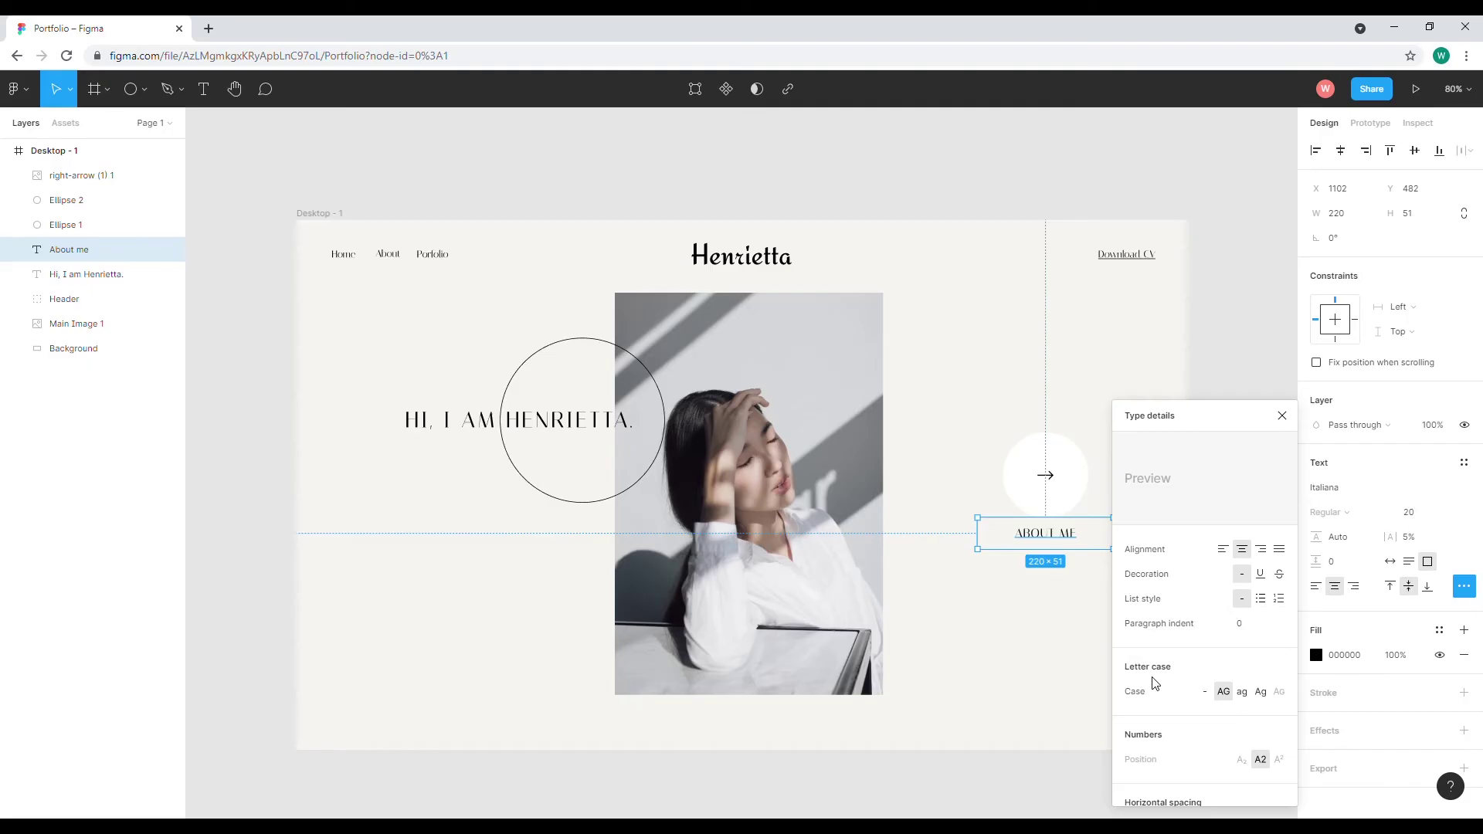
pyautogui.click(1262, 693)
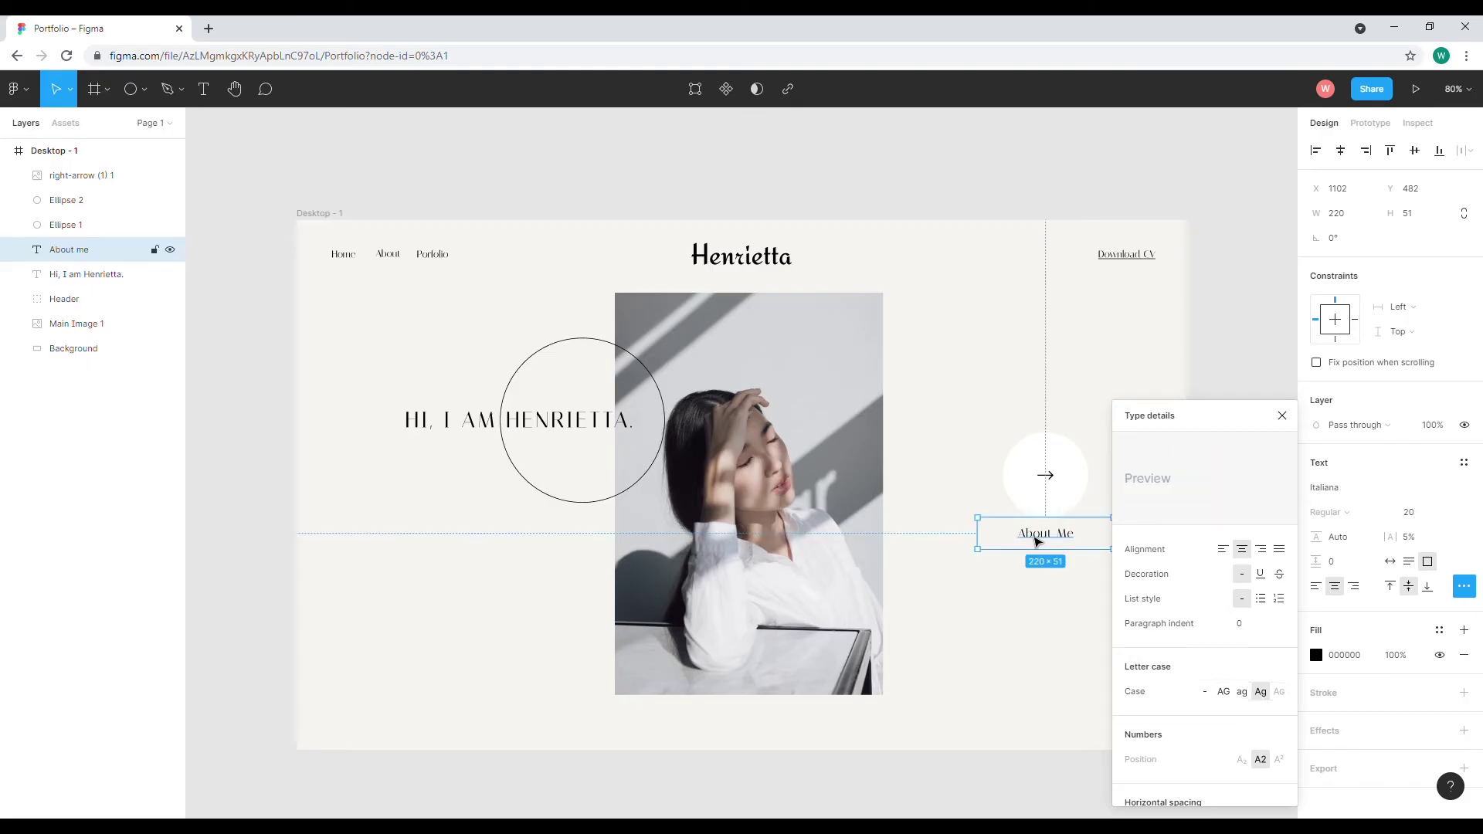
pyautogui.click(1283, 416)
pyautogui.press('Escape')
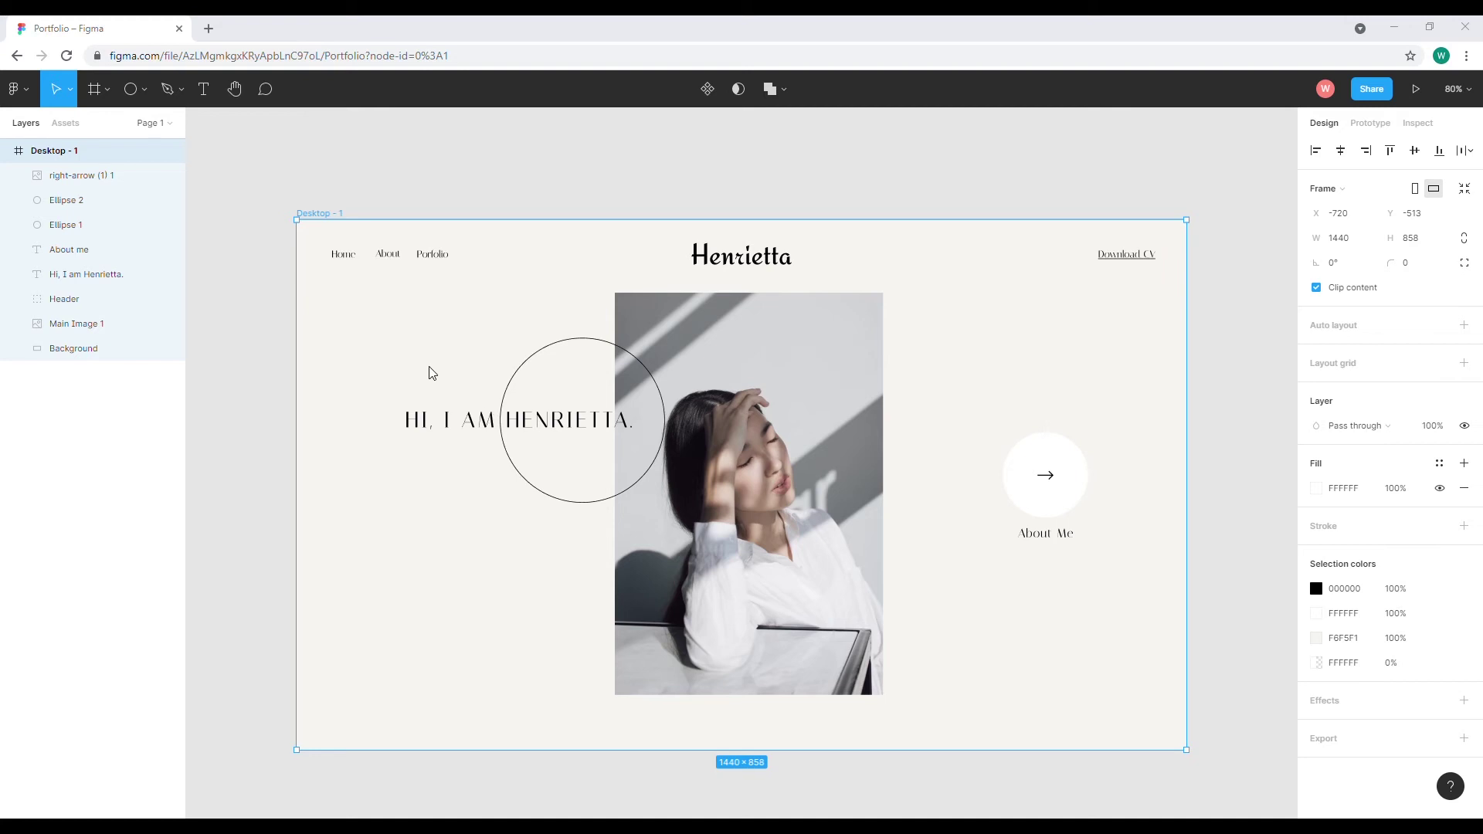
pyautogui.click(209, 29)
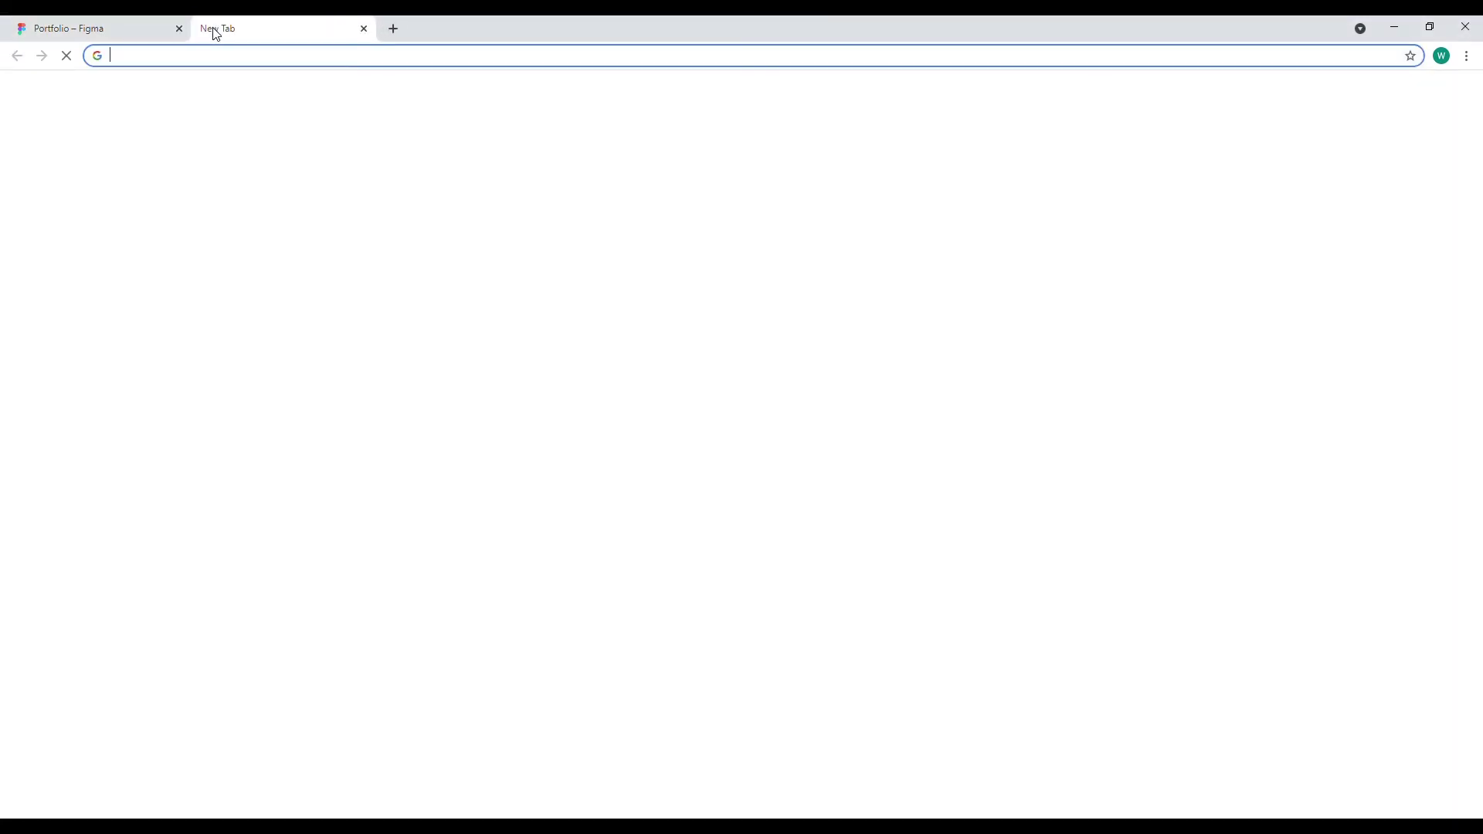
pyautogui.write('flati')
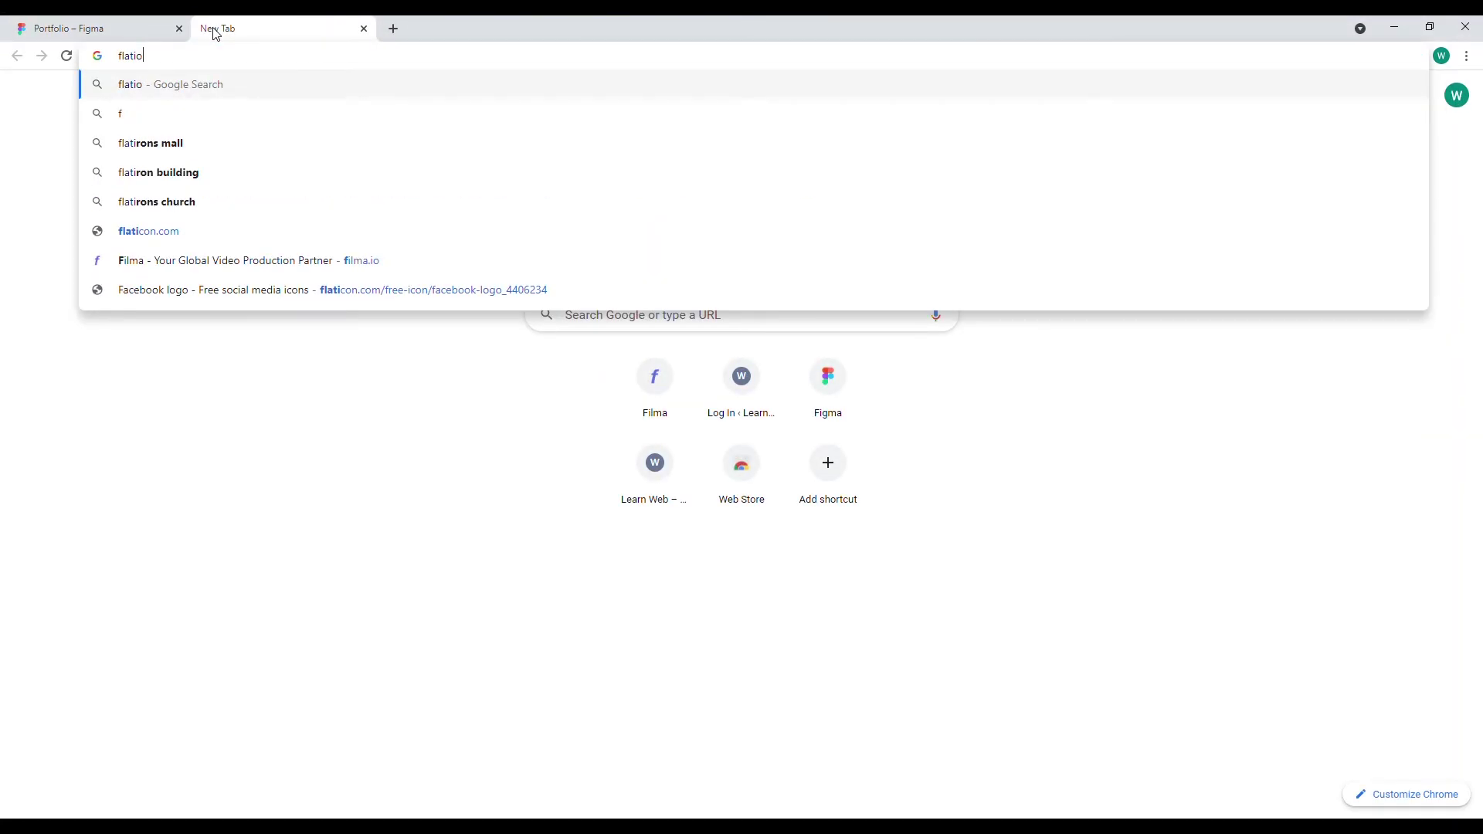
pyautogui.write('con')
pyautogui.press('Return')
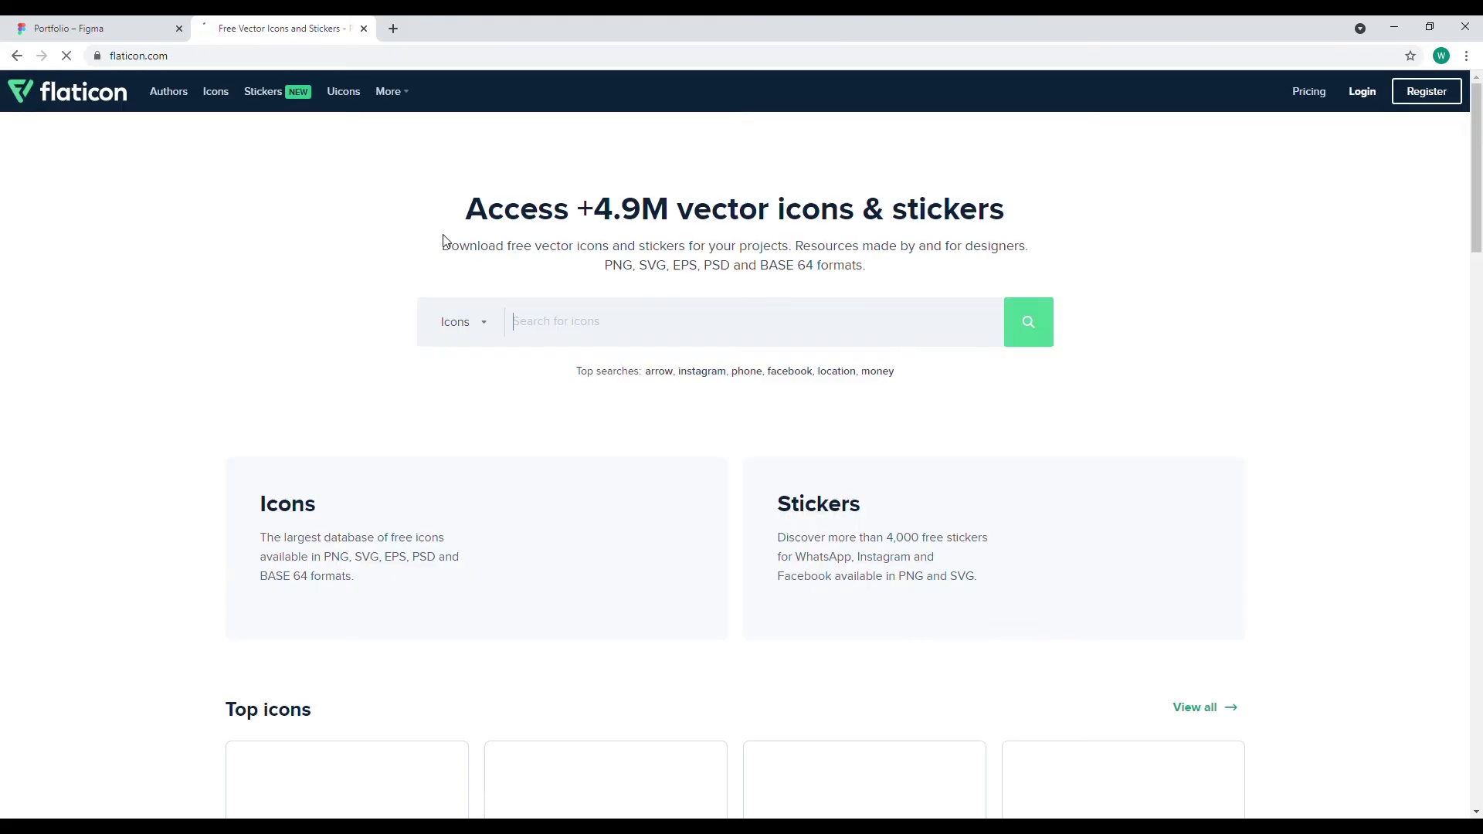
pyautogui.scroll(-9, 417, 309)
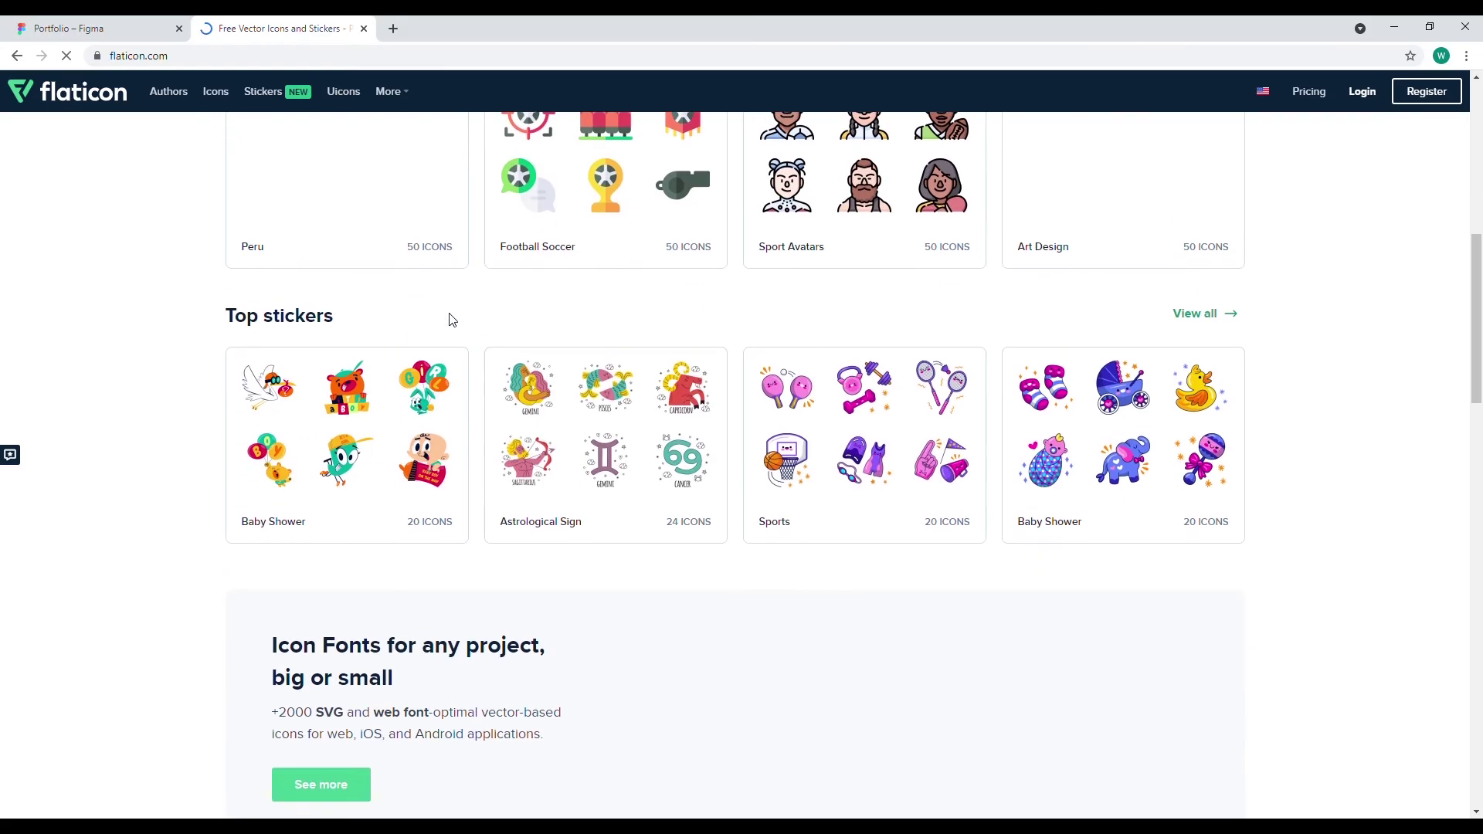
pyautogui.scroll(7, 448, 317)
pyautogui.scroll(2, 417, 301)
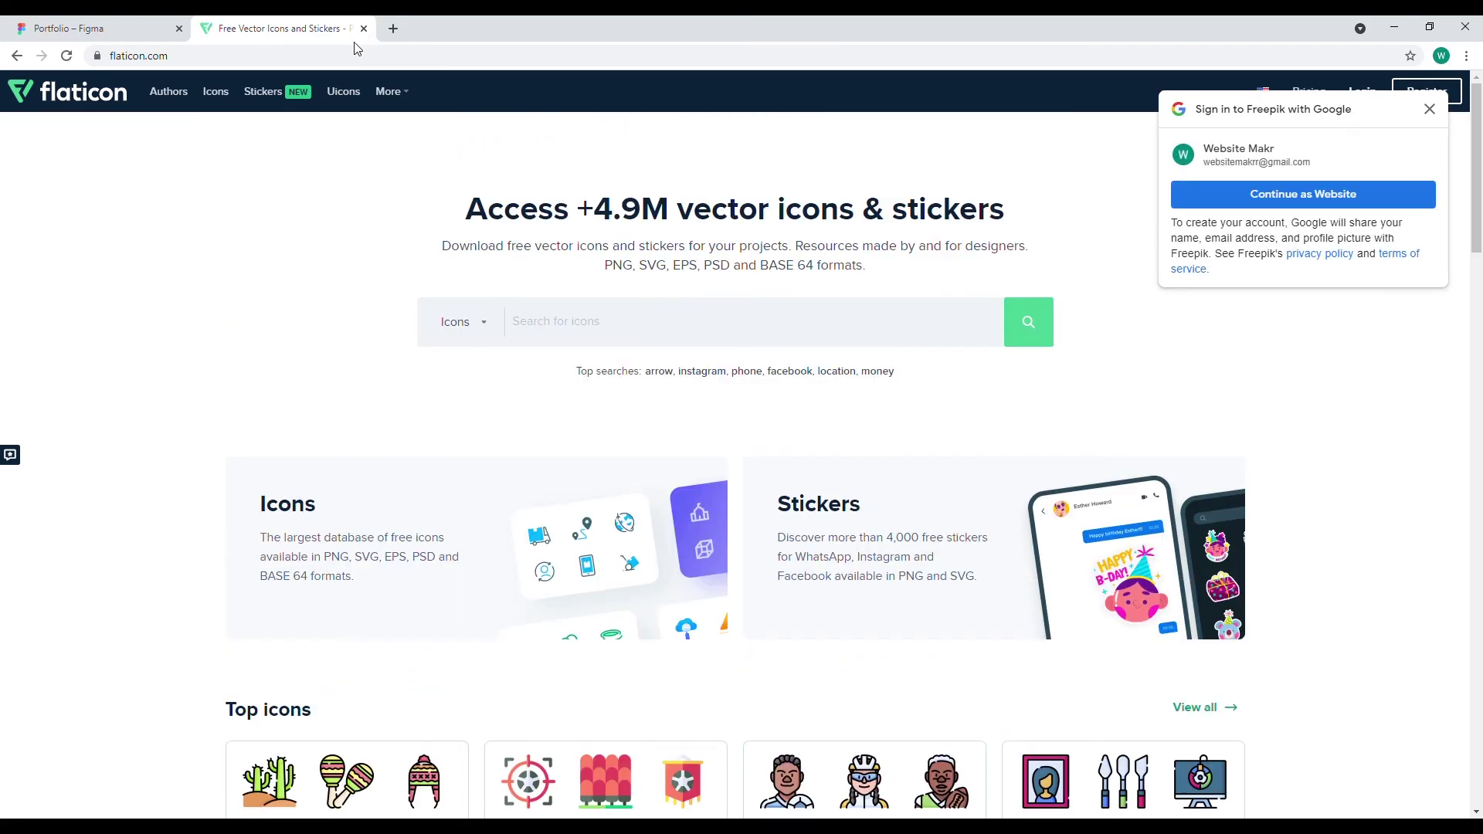
pyautogui.click(364, 29)
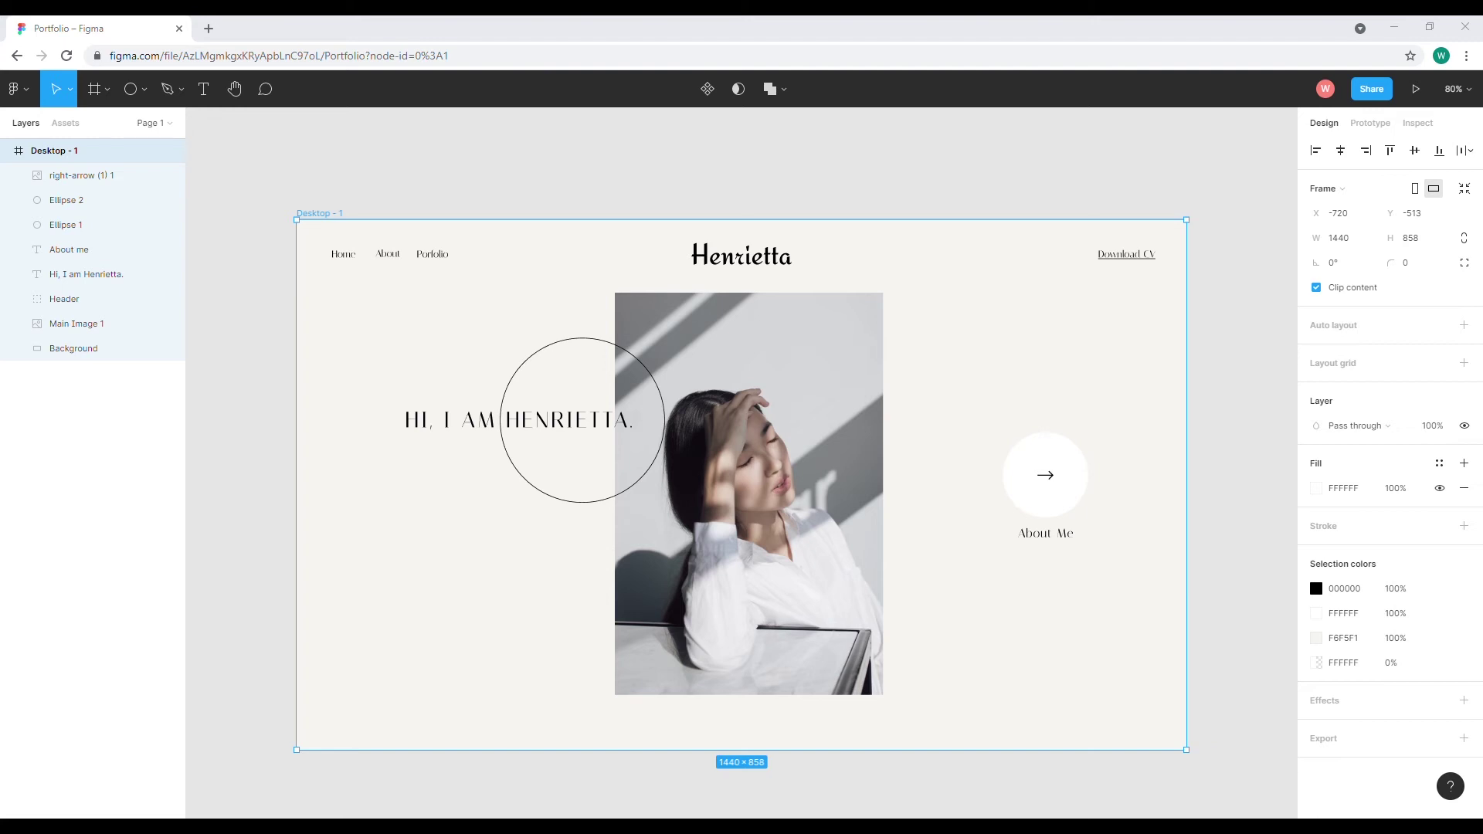
# Paste the Facebook icon and shrink it to 66×66 below the portrait
pyautogui.hotkey('ctrl', 'v')
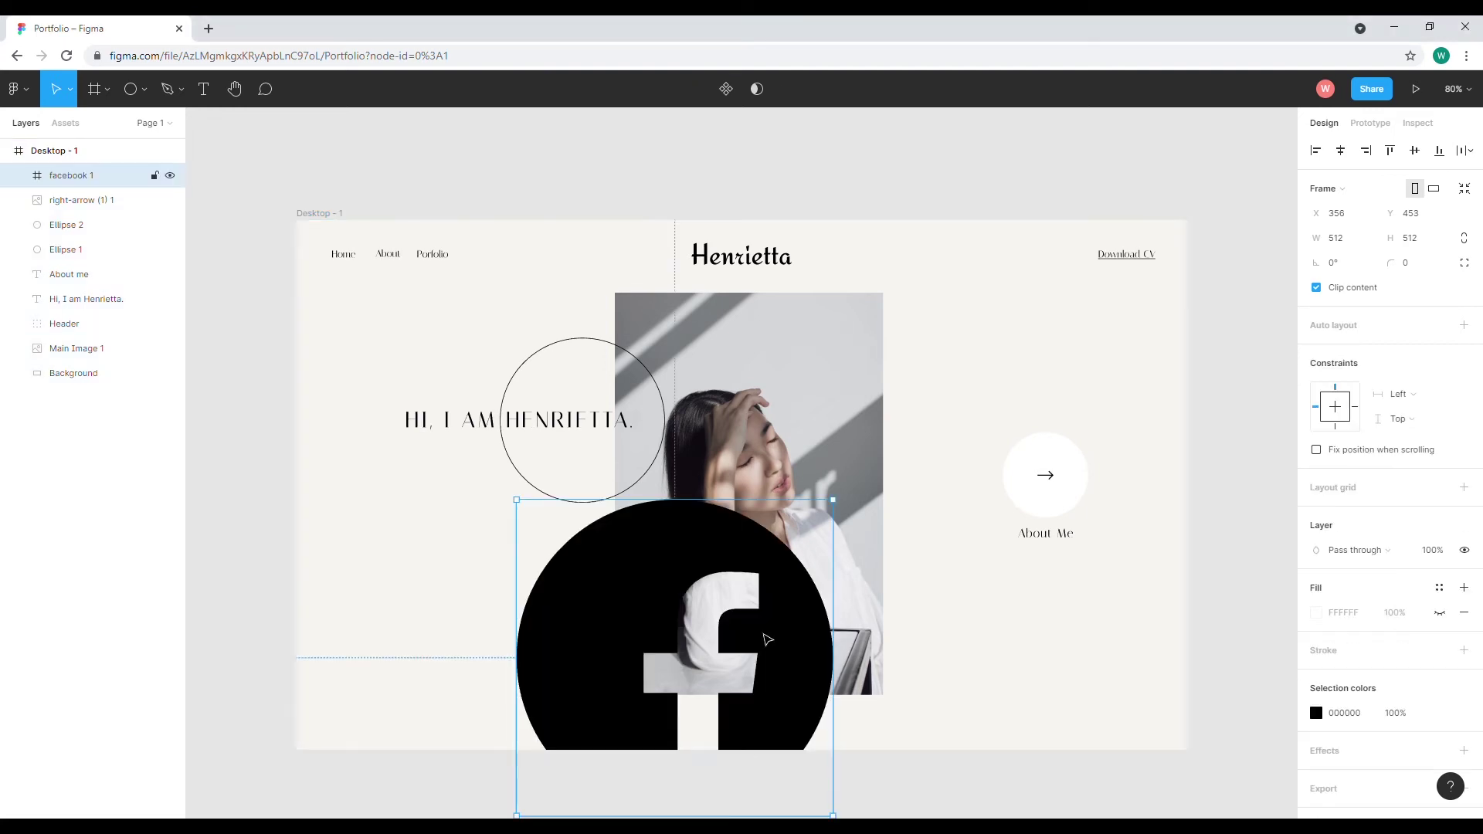
pyautogui.moveTo(523, 513); pyautogui.dragTo(684, 744)
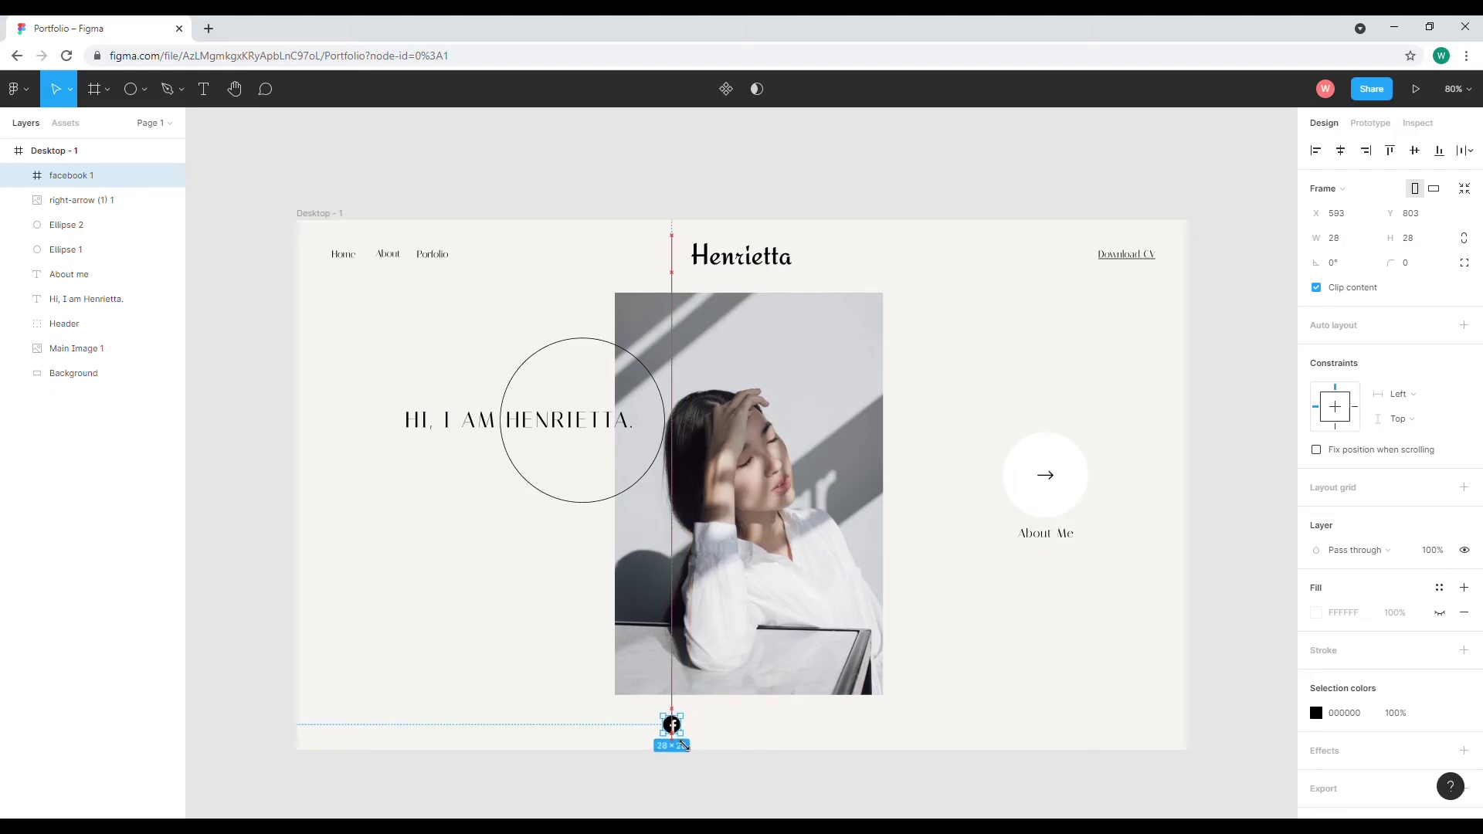
pyautogui.click(767, 781)
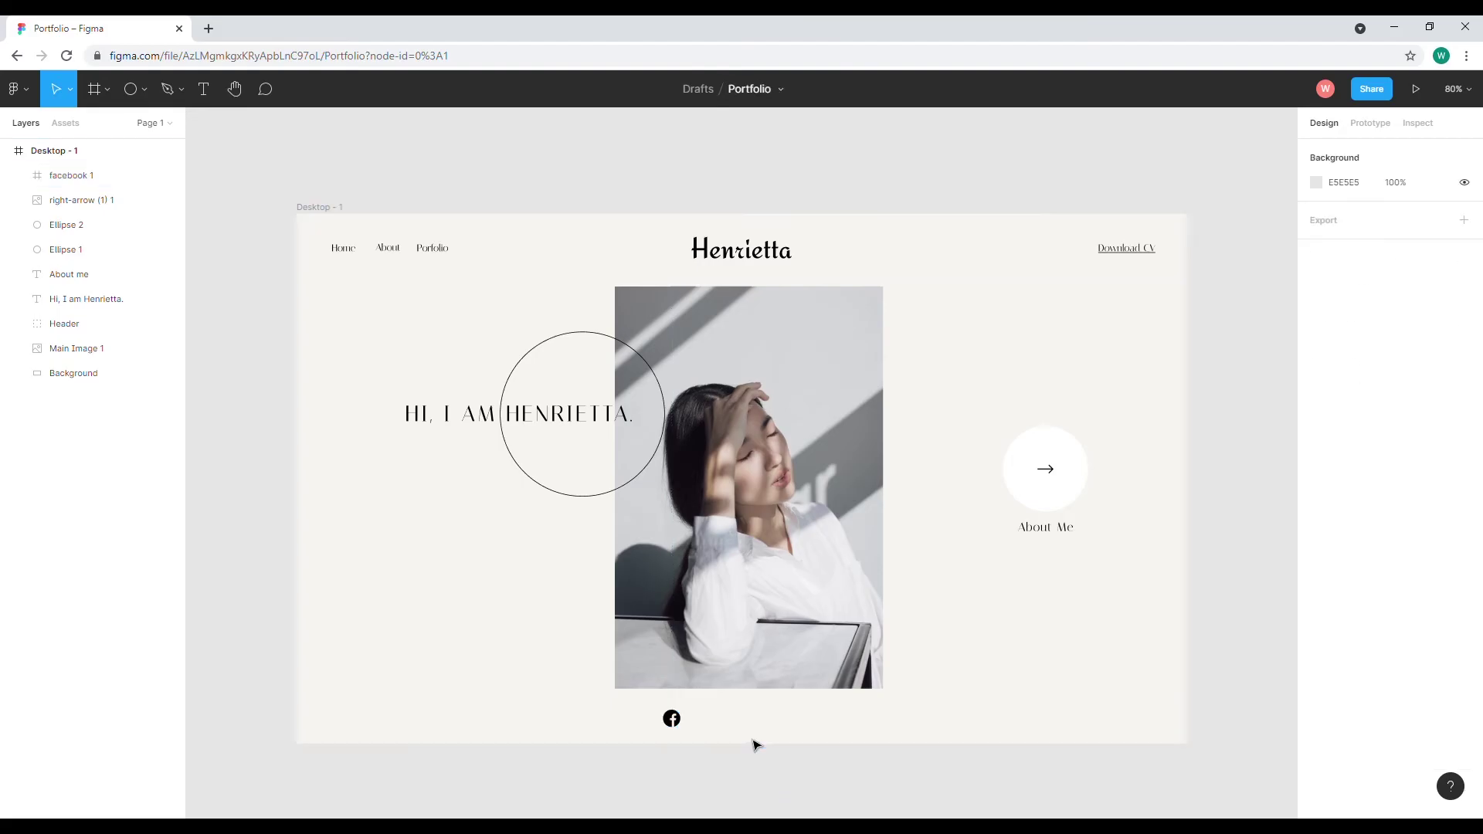
# Add the Instagram icon at 28×28 beside Facebook, then paste the LinkedIn icon
pyautogui.scroll(-2, 754, 744)
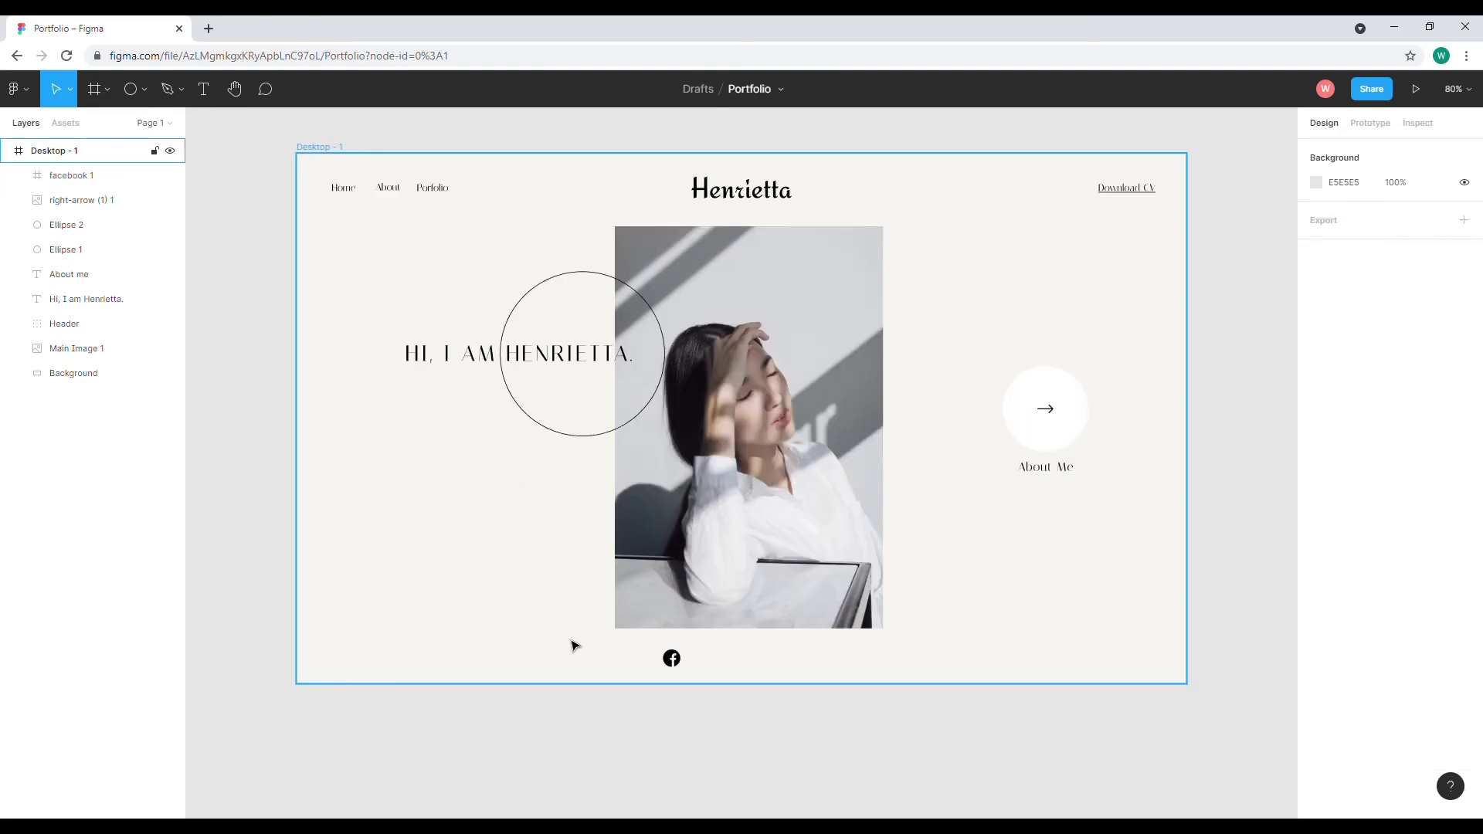
pyautogui.moveTo(482, 658); pyautogui.dragTo(724, 652)
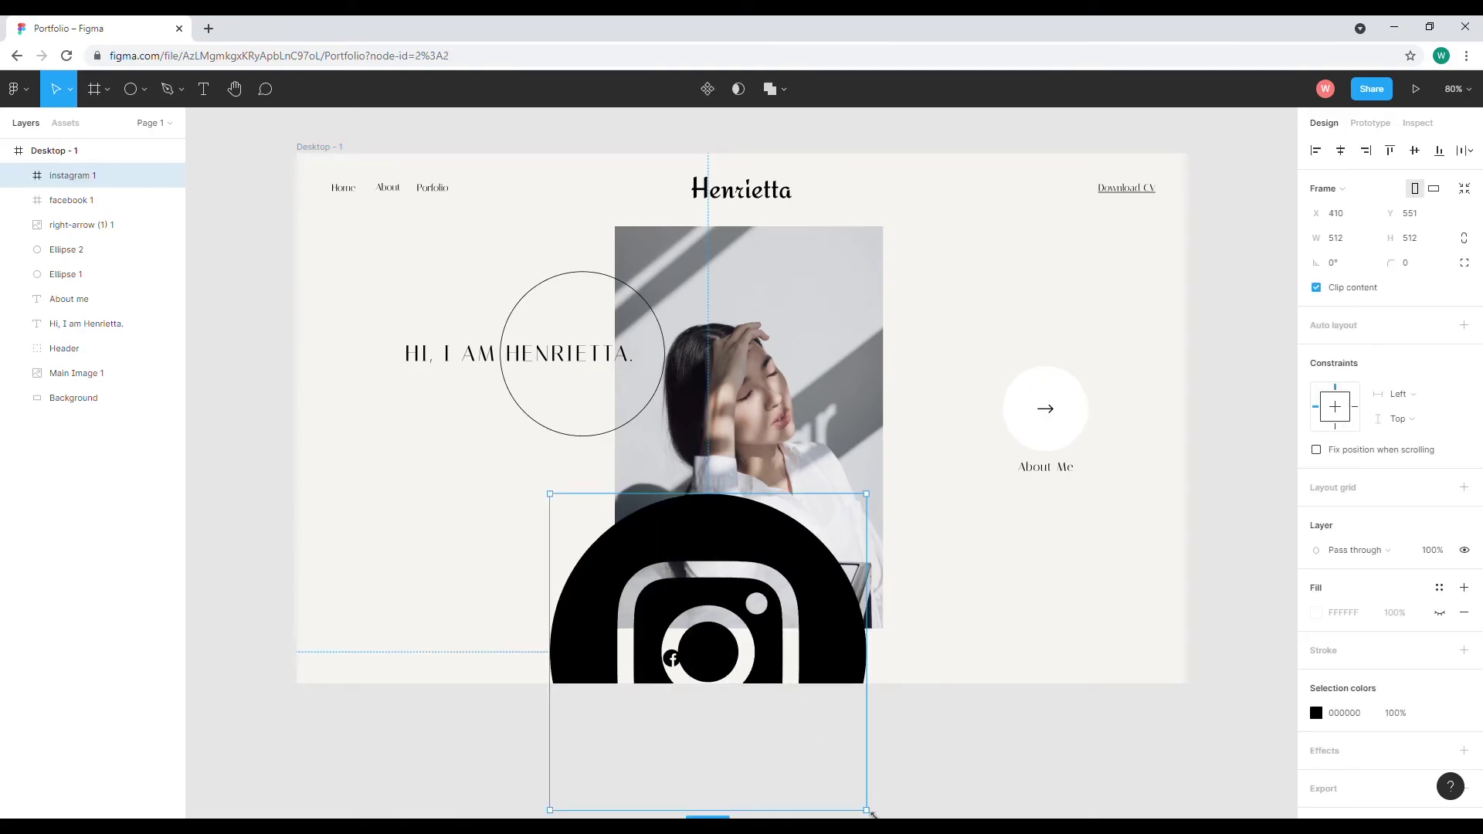
pyautogui.moveTo(871, 812); pyautogui.dragTo(696, 664)
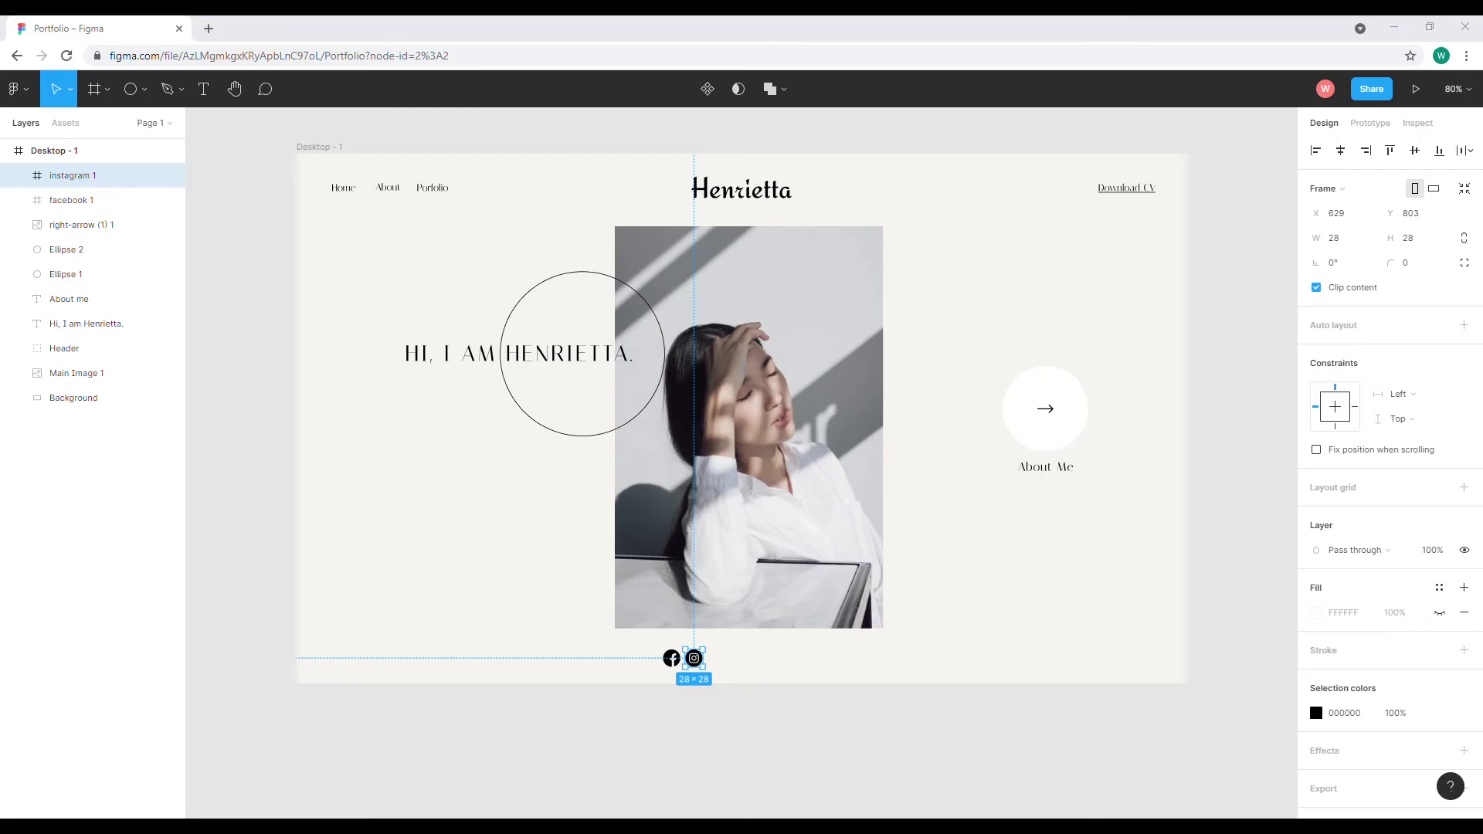
pyautogui.hotkey('ctrl', 'v')
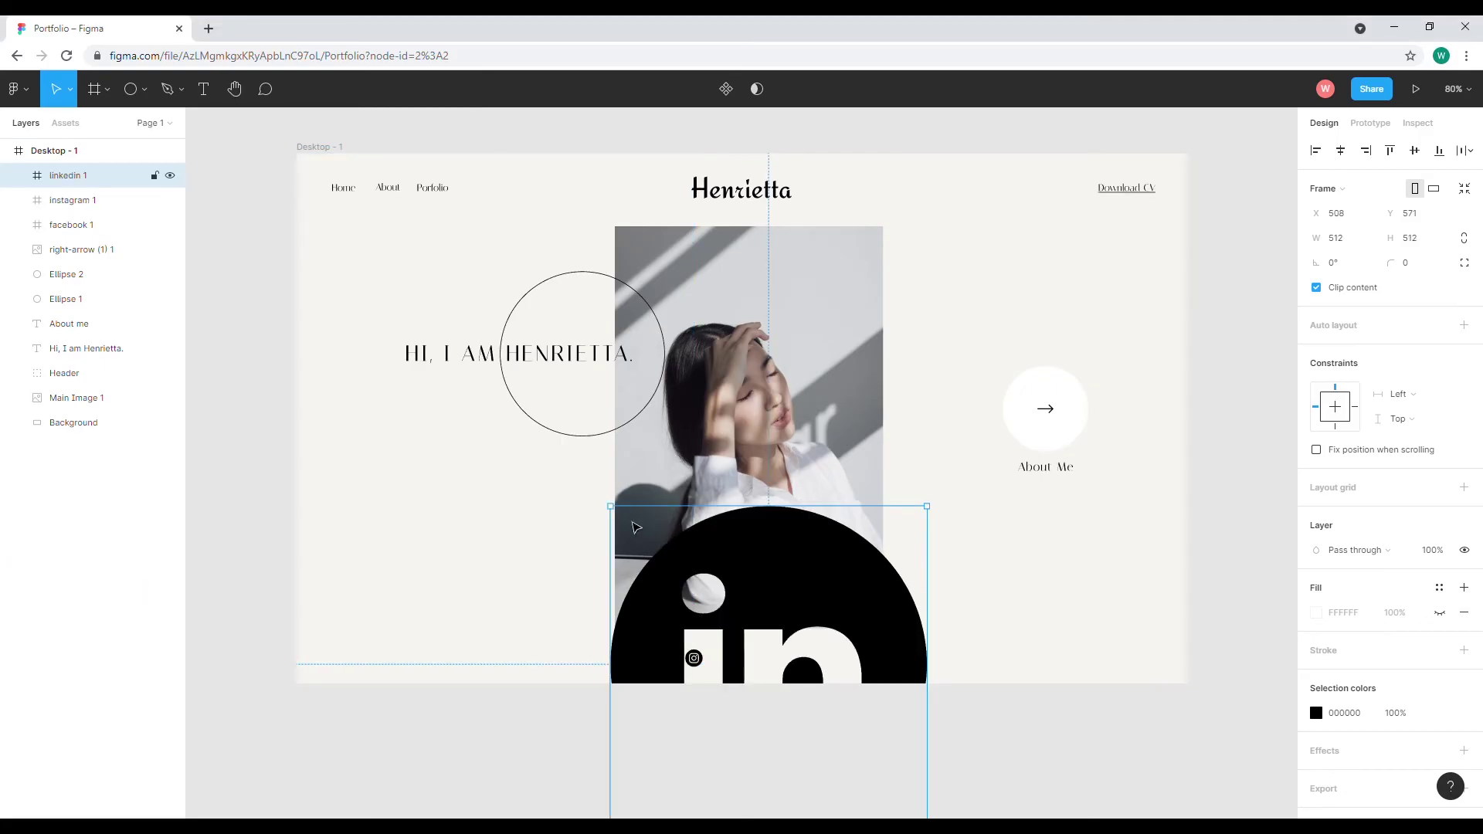
# Resize the LinkedIn icon to 28×28 and line it up after Instagram
pyautogui.moveTo(622, 515); pyautogui.dragTo(722, 677)
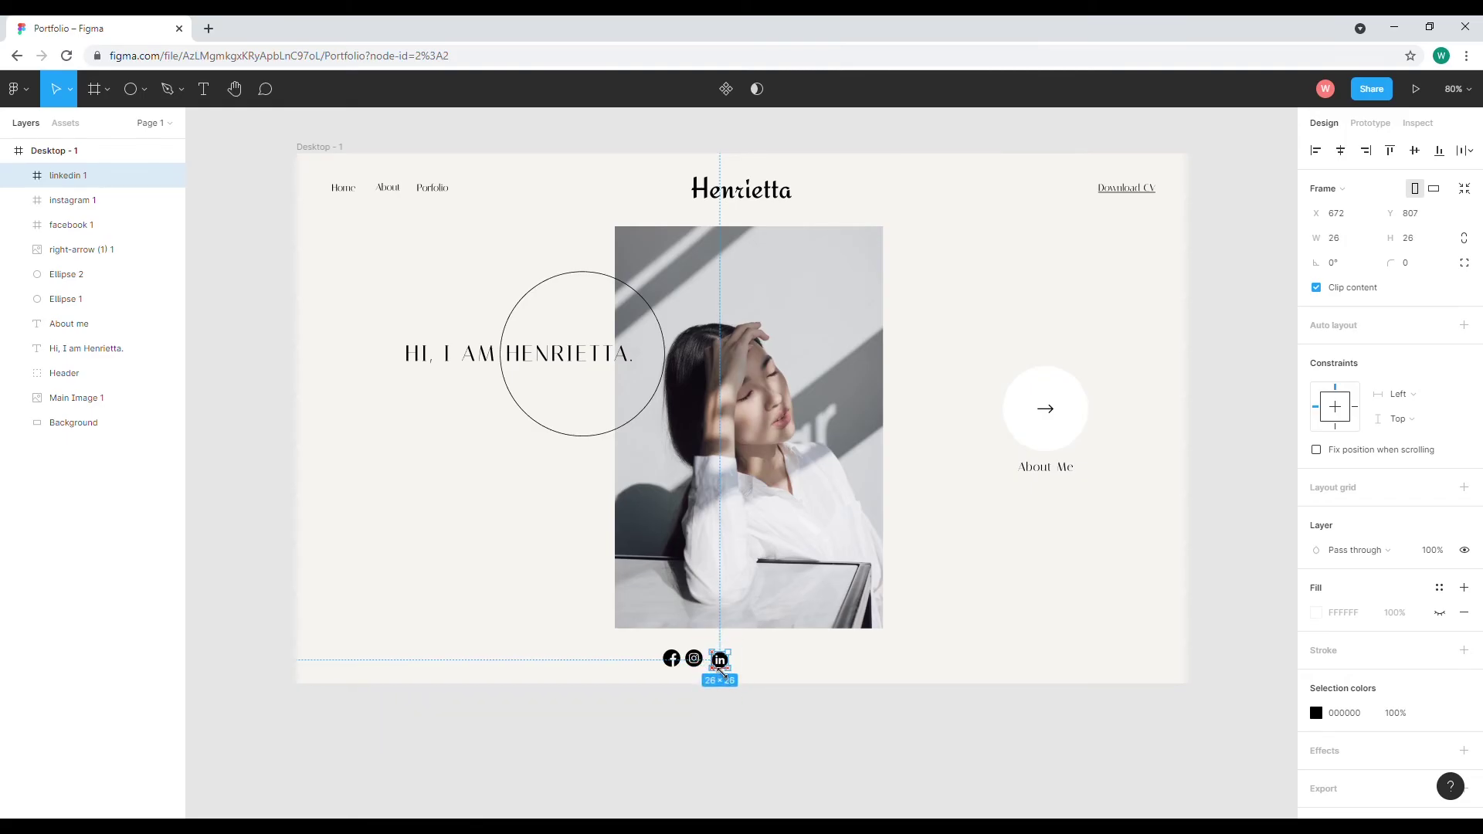
pyautogui.click(1337, 242)
pyautogui.click(1415, 240)
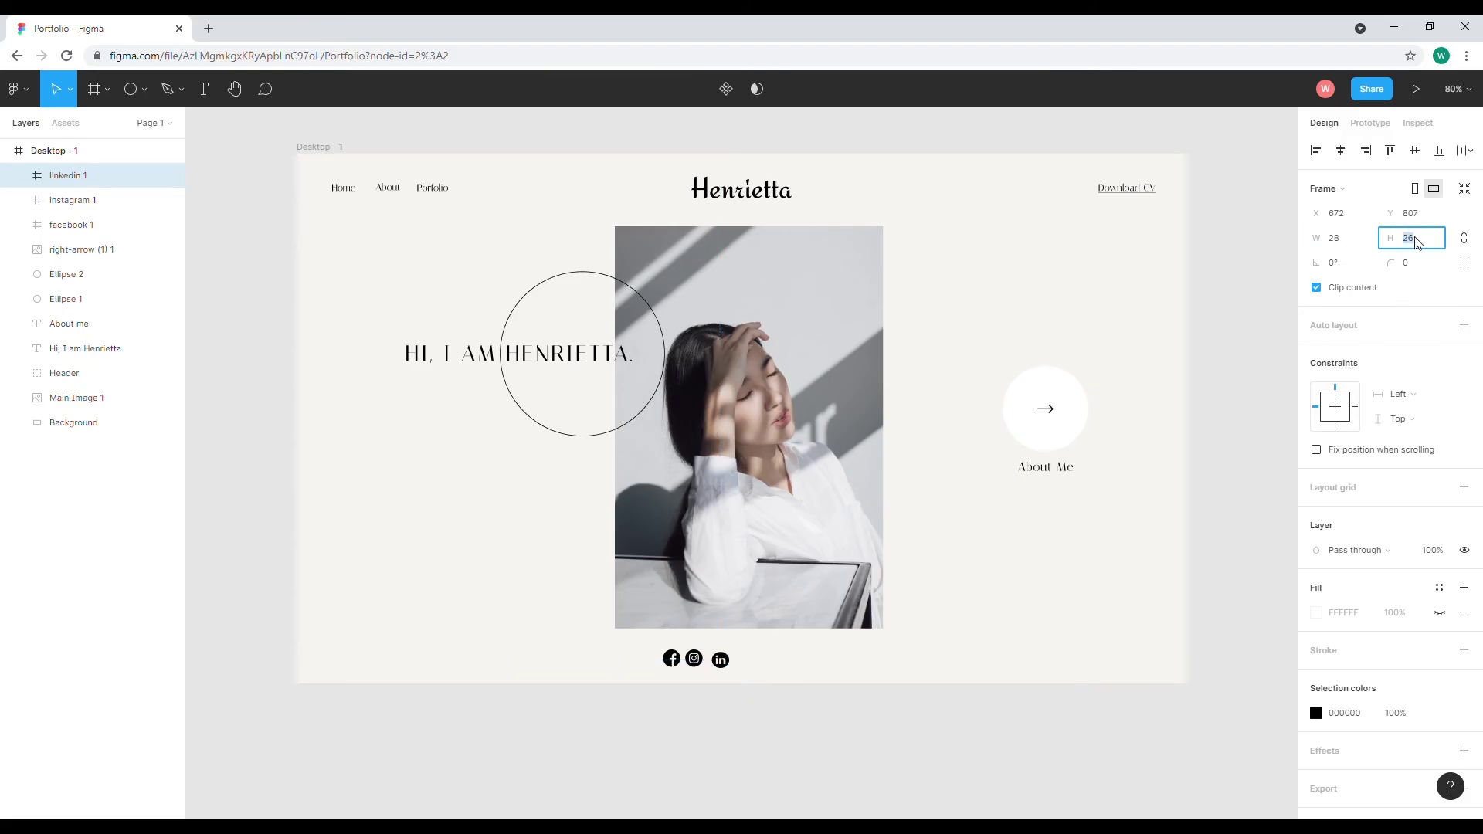
pyautogui.write('28')
pyautogui.press('Return')
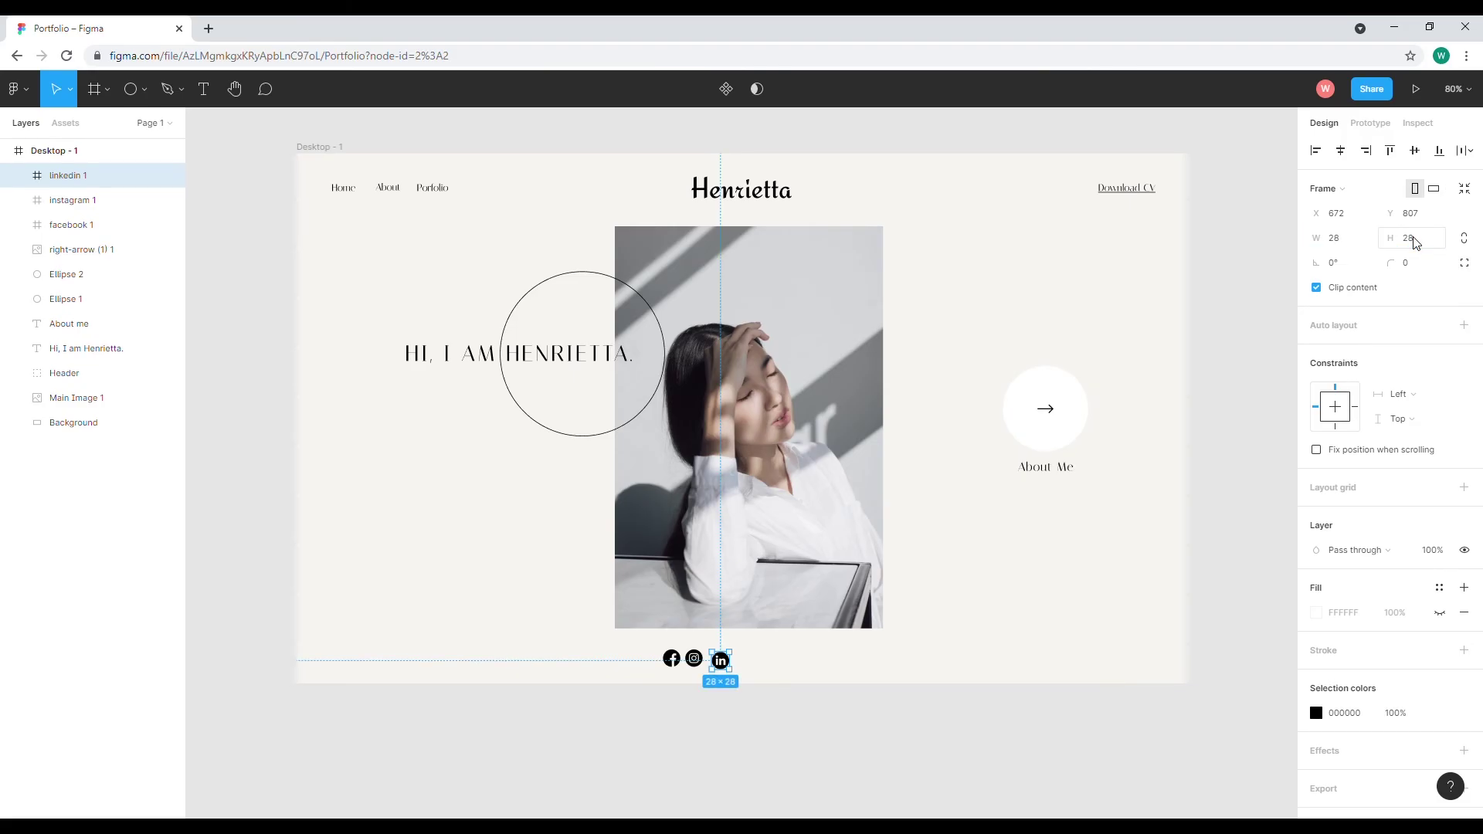
pyautogui.moveTo(722, 664); pyautogui.dragTo(718, 661)
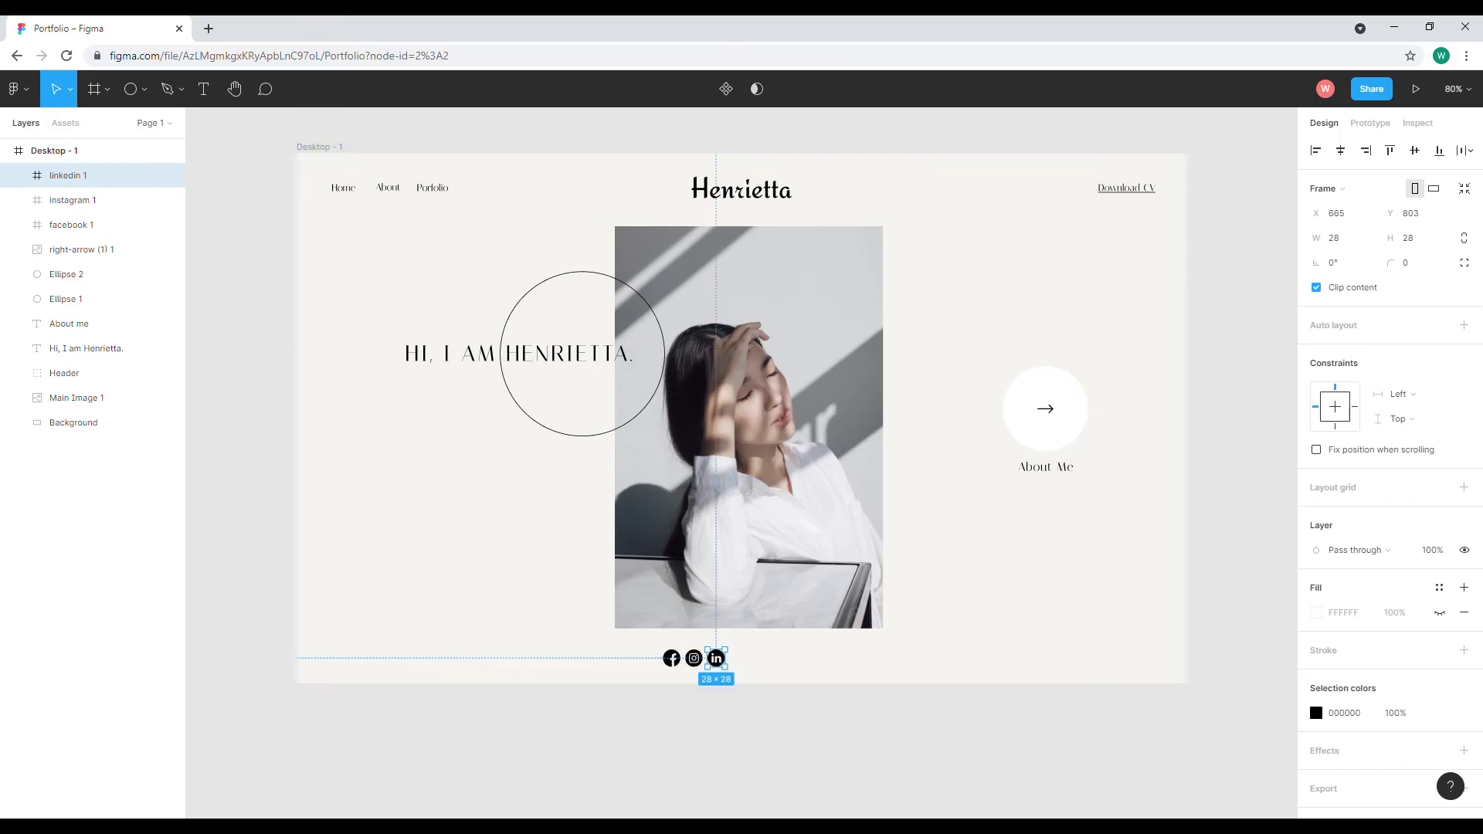
# Add the YouTube icon at 28×28, level with LinkedIn at the row's end
pyautogui.moveTo(817, 529); pyautogui.dragTo(813, 522)
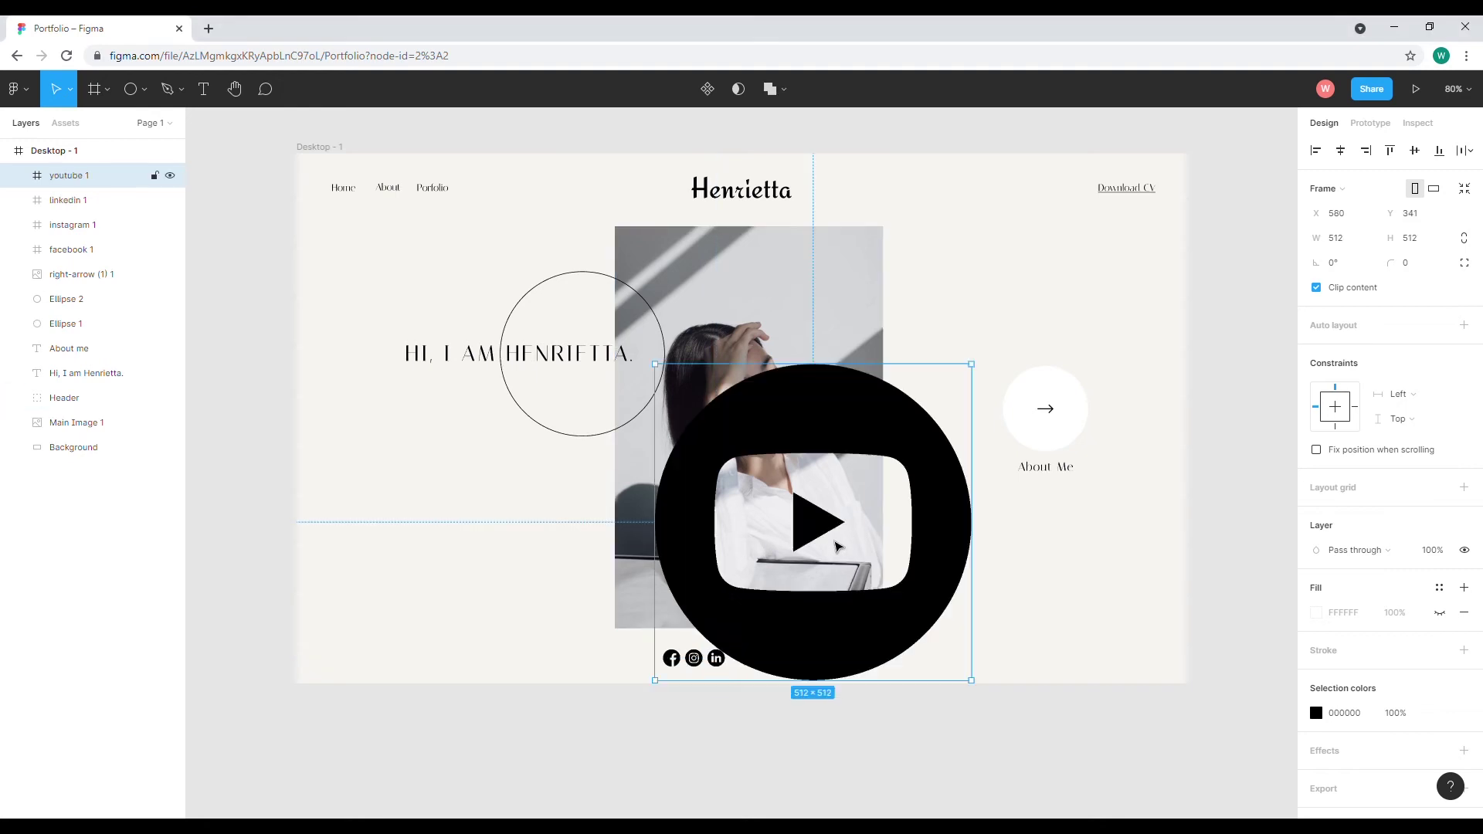
pyautogui.moveTo(984, 689); pyautogui.dragTo(748, 665)
pyautogui.click(1341, 242)
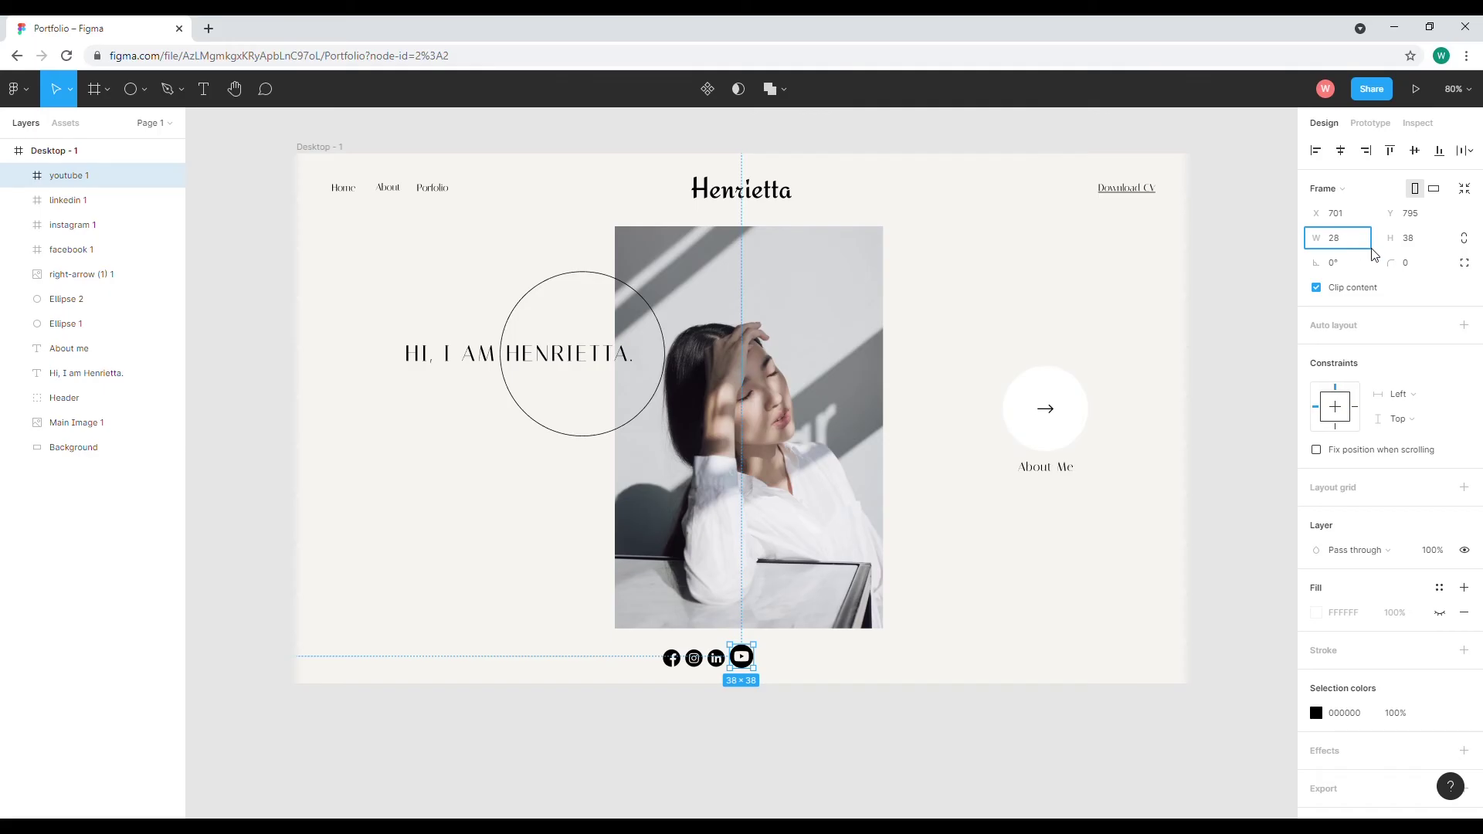
pyautogui.write('28')
pyautogui.click(1411, 241)
pyautogui.write('28')
pyautogui.press('Return')
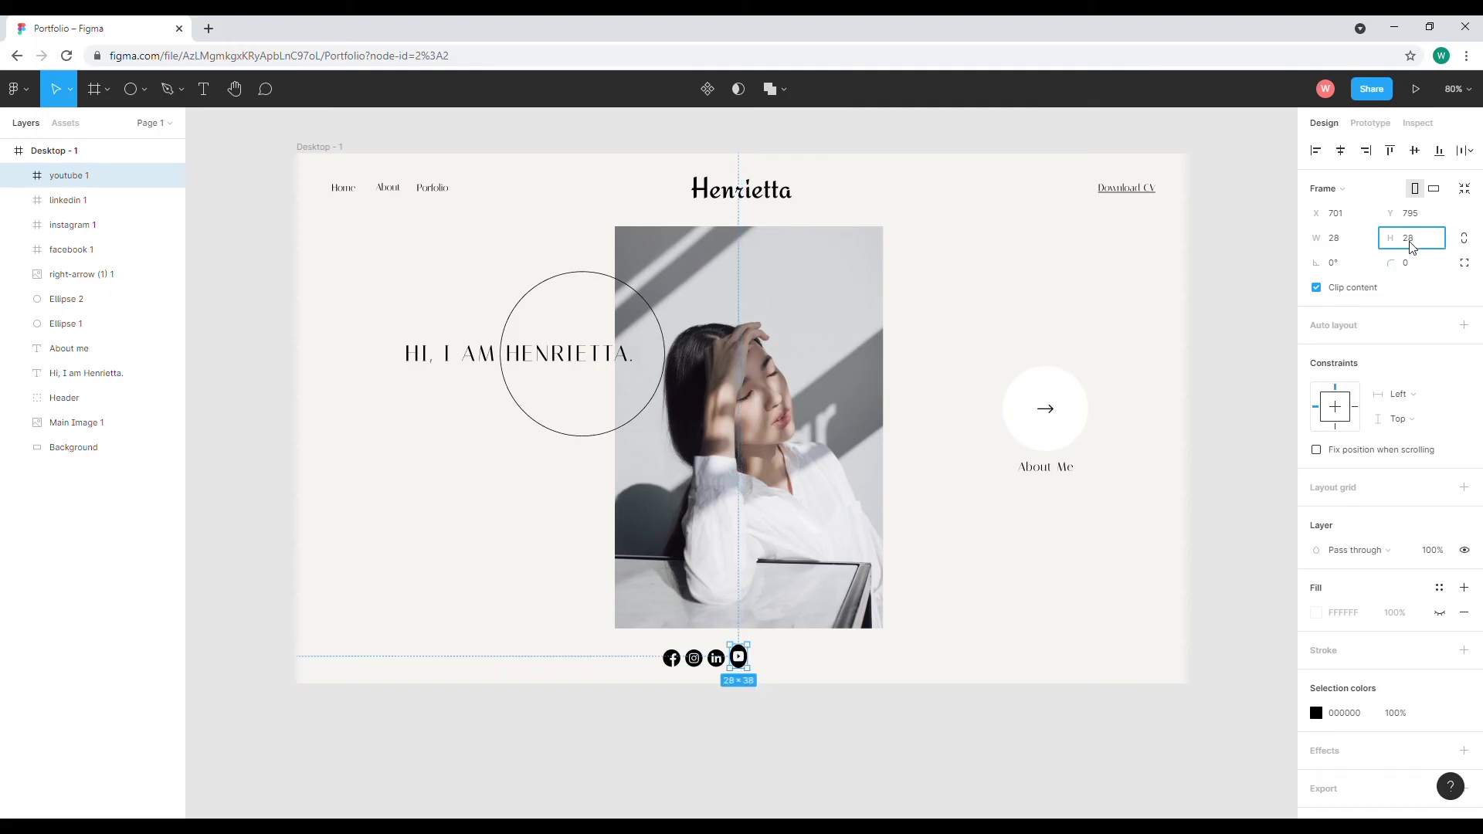
pyautogui.moveTo(742, 656); pyautogui.dragTo(744, 665)
# Select the Facebook, Instagram, LinkedIn and YouTube icons together
pyautogui.press('Escape')
pyautogui.press('Return')
pyautogui.click(672, 658)
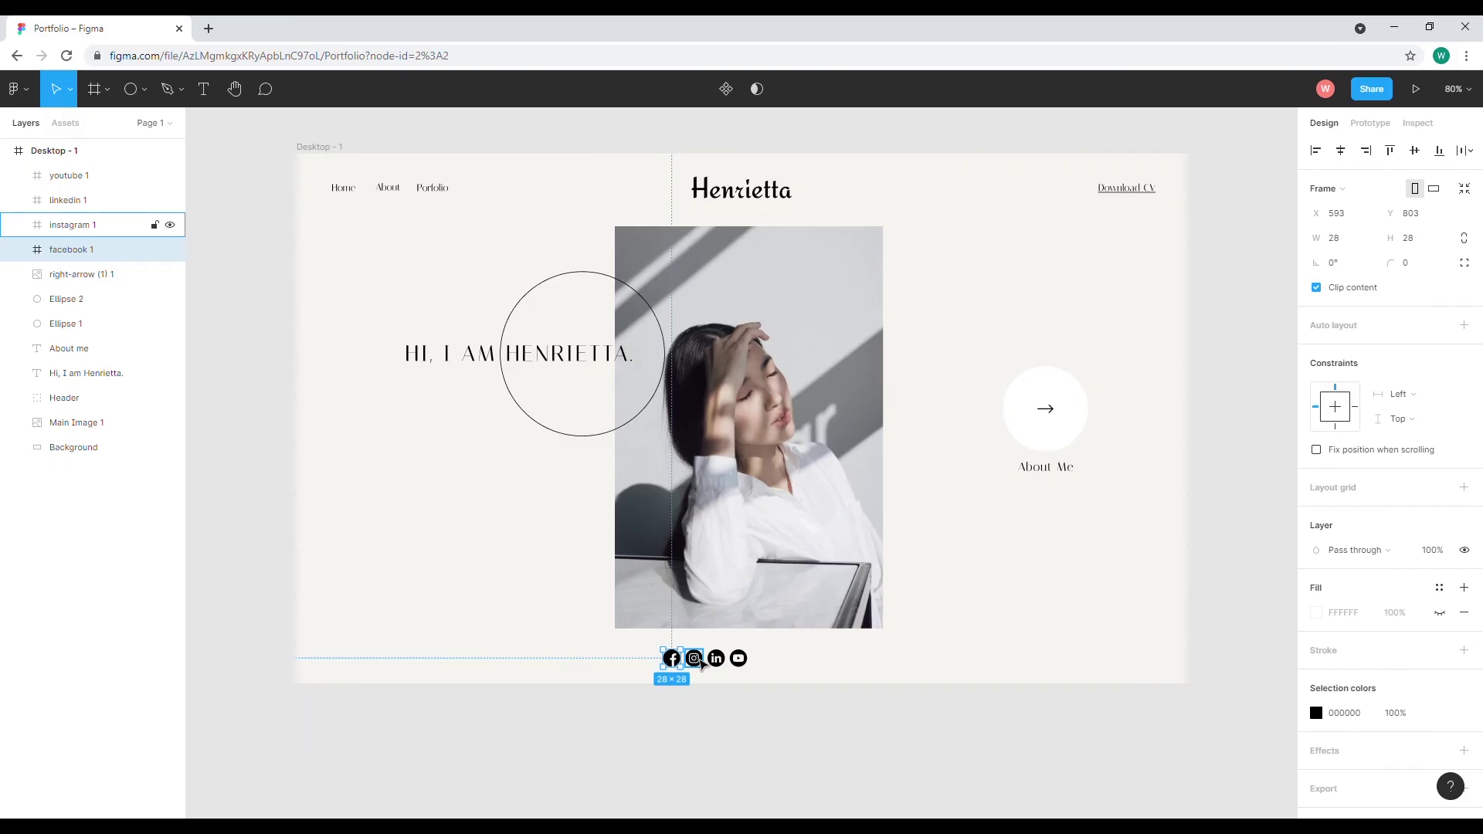
pyautogui.keyDown('shift'); pyautogui.click(699, 660); pyautogui.keyUp('shift')
pyautogui.keyDown('shift'); pyautogui.click(717, 660); pyautogui.keyUp('shift')
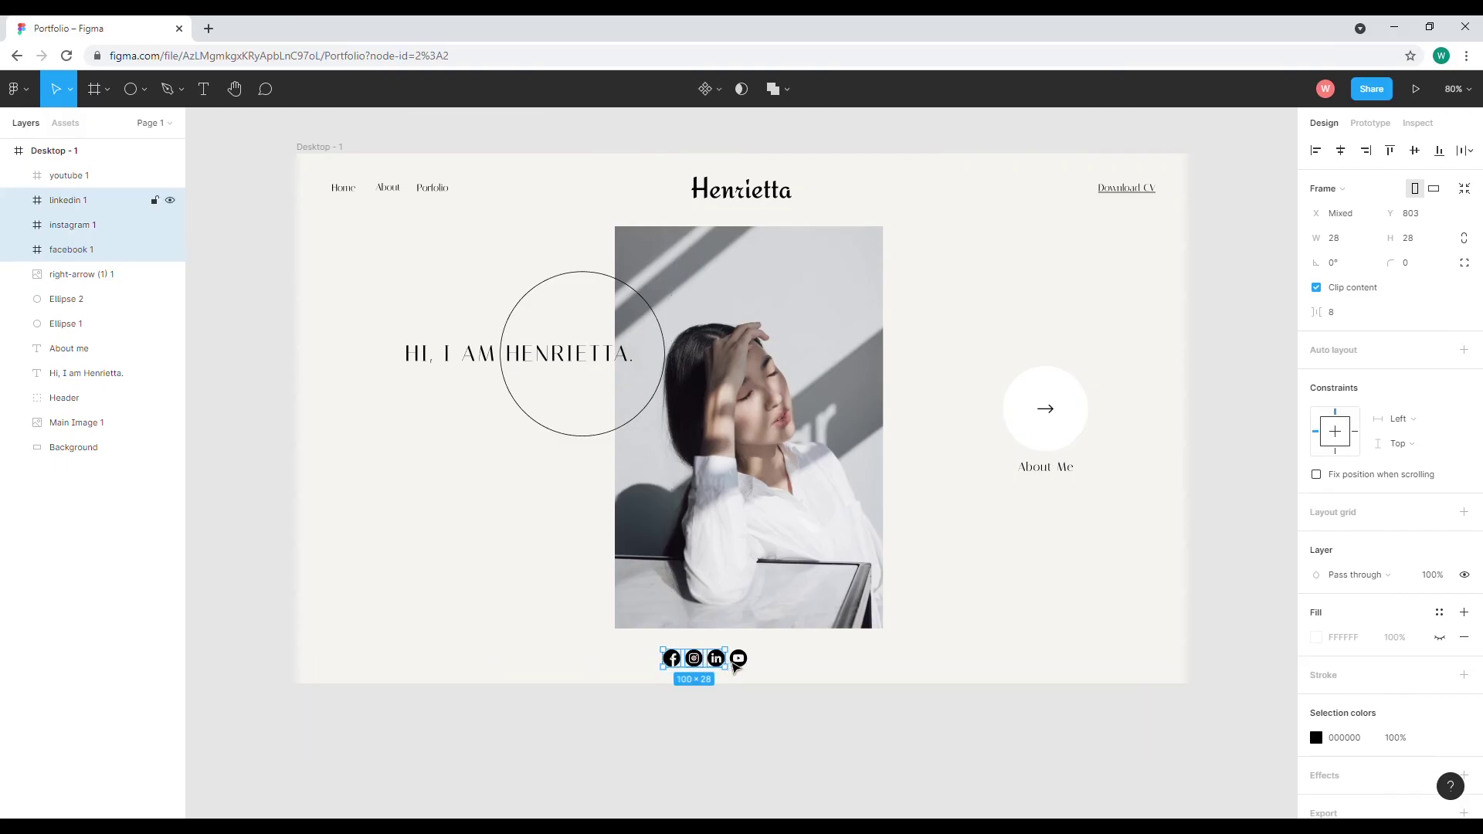
pyautogui.keyDown('shift'); pyautogui.click(740, 661); pyautogui.keyUp('shift')
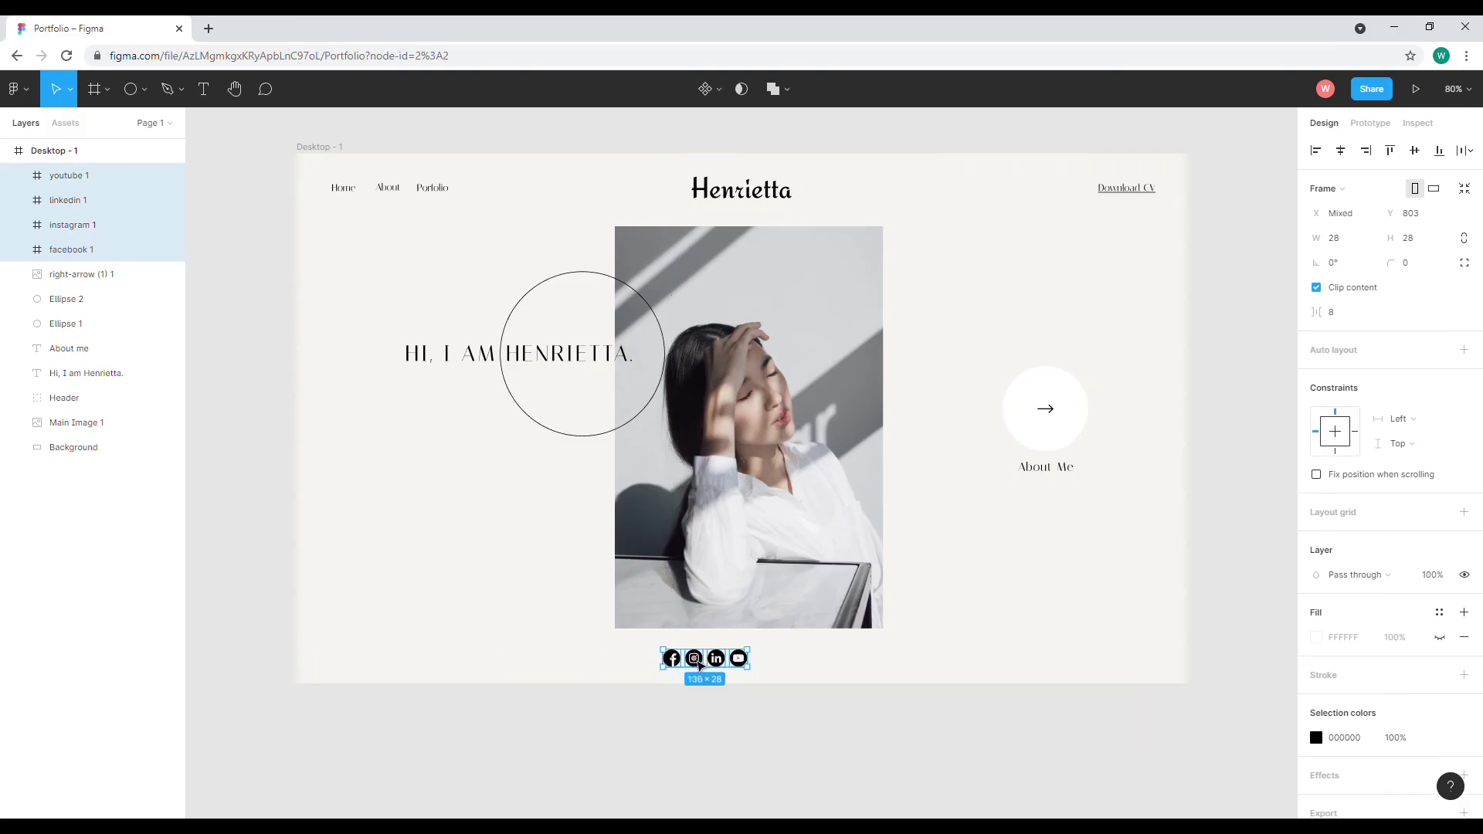
# Group the four icons as 'Socail media' and shift the group right to X 664
pyautogui.rightClick(75, 224)
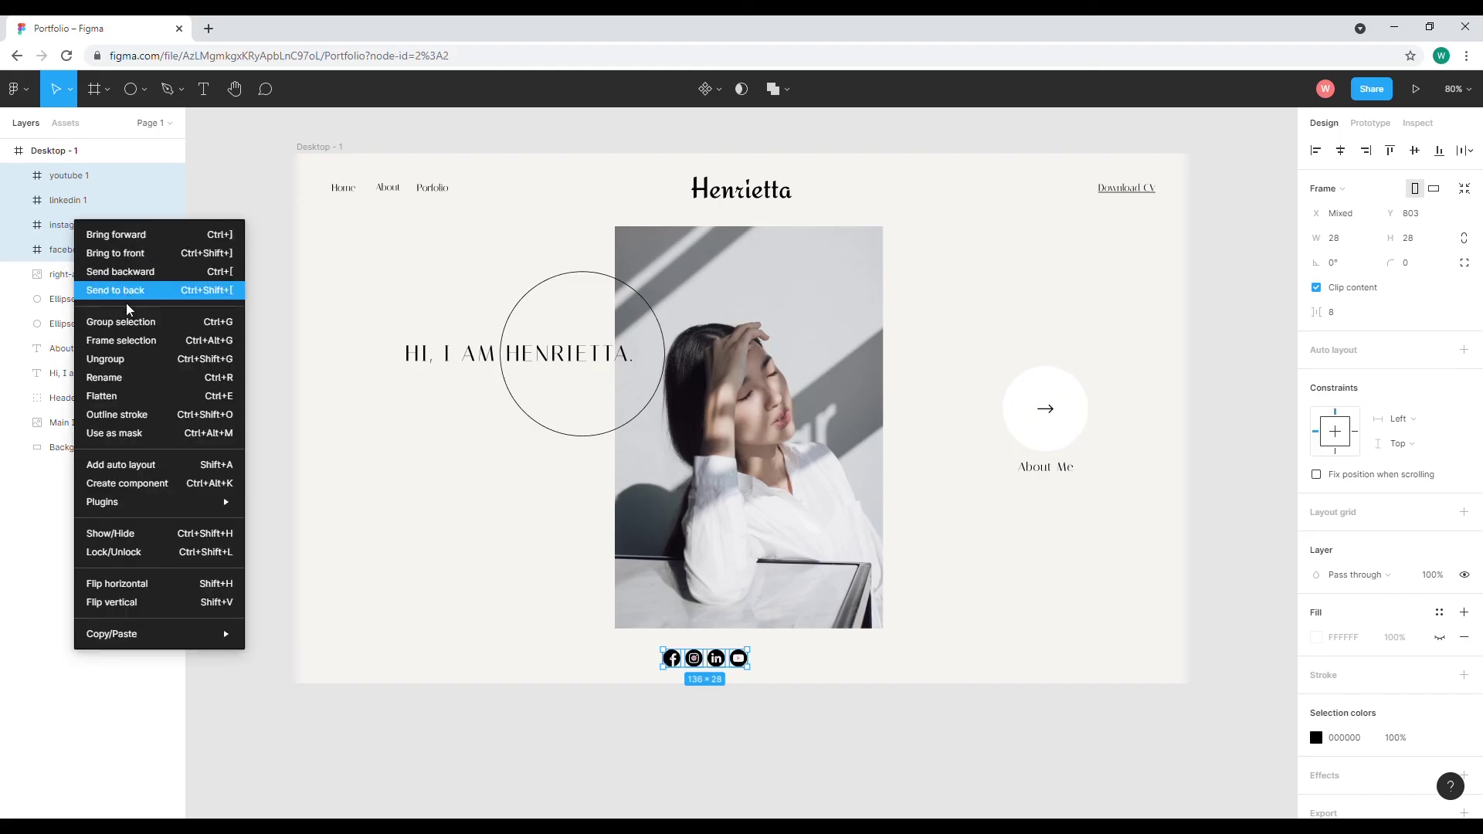
pyautogui.click(123, 322)
pyautogui.doubleClick(64, 175)
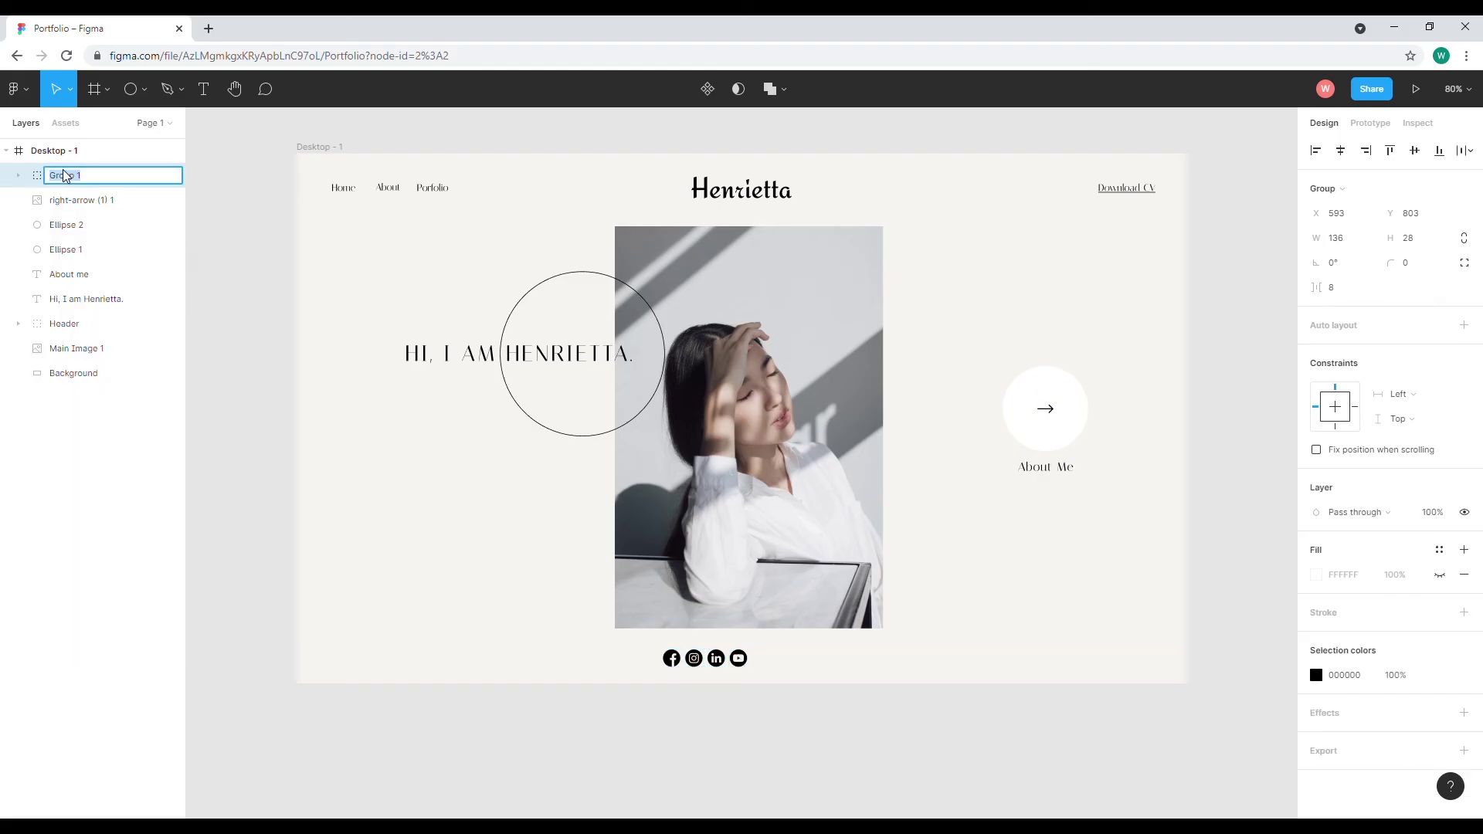
pyautogui.write('Social media')
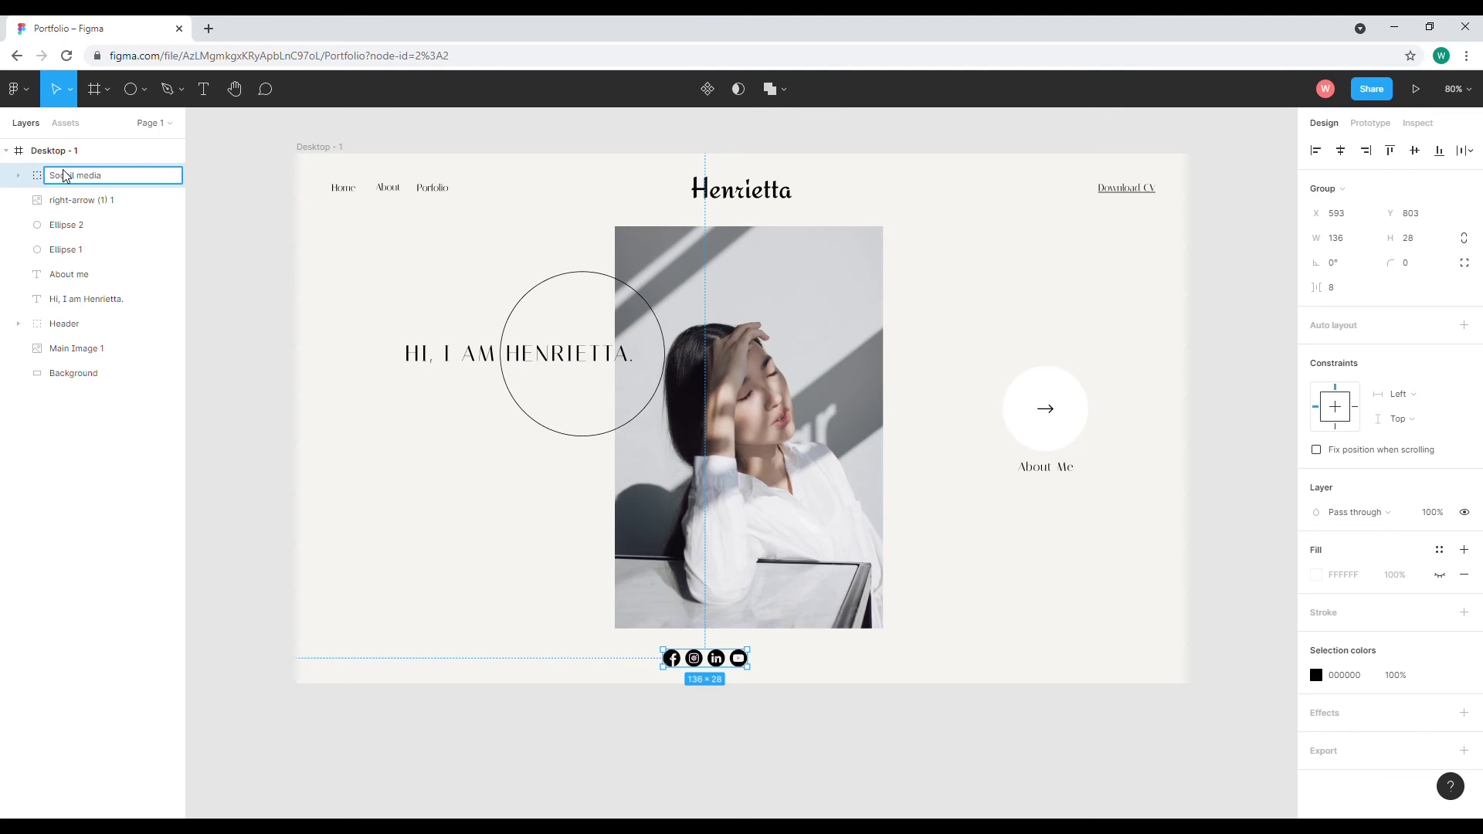
pyautogui.press('Return')
pyautogui.moveTo(716, 663); pyautogui.dragTo(749, 666)
pyautogui.click(728, 751)
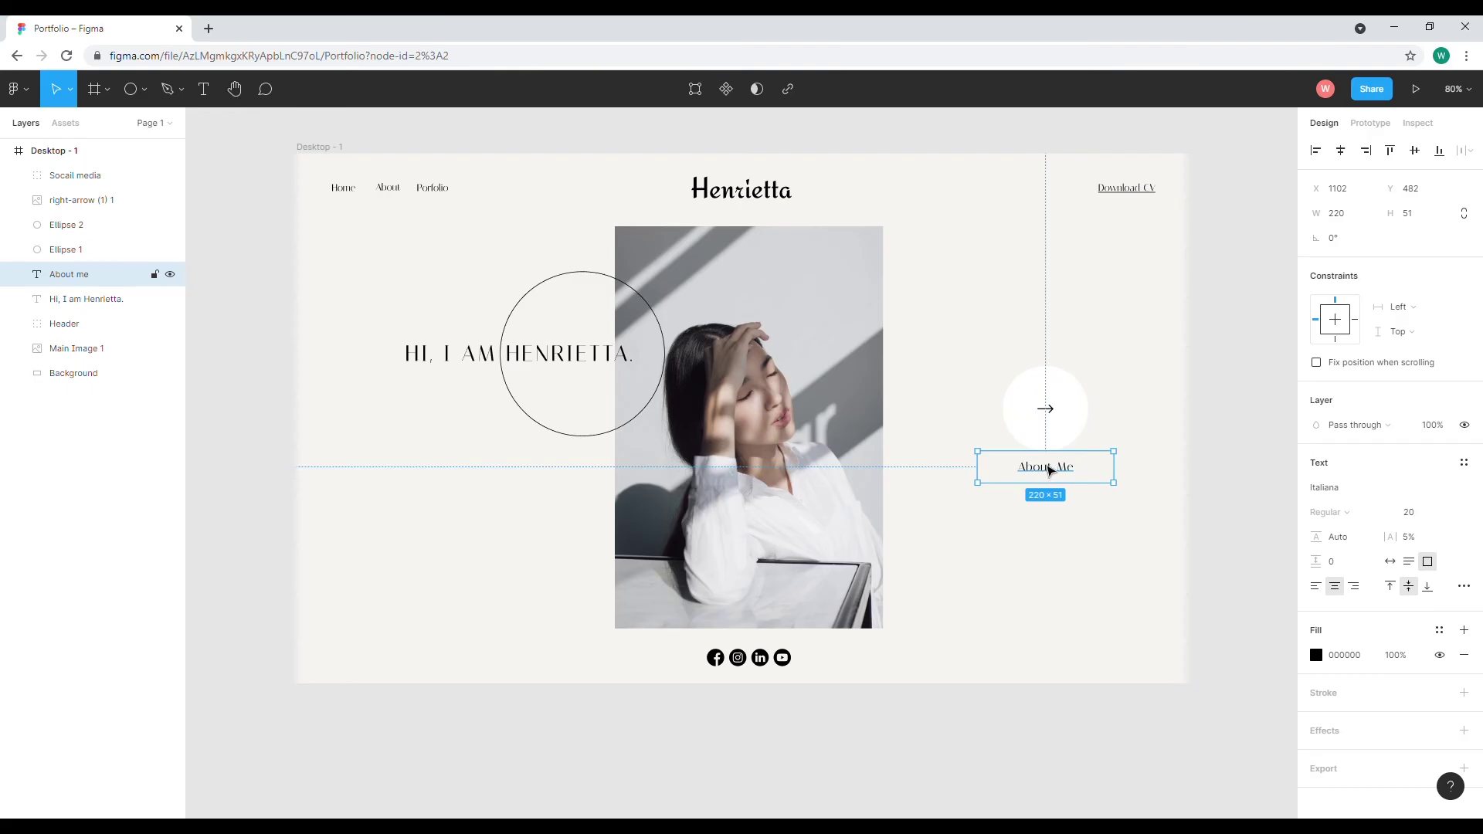
# Duplicate the About Me label to the frame's bottom-left and retype it as the designer's name
pyautogui.moveTo(1049, 470); pyautogui.dragTo(371, 657)
pyautogui.doubleClick(371, 653)
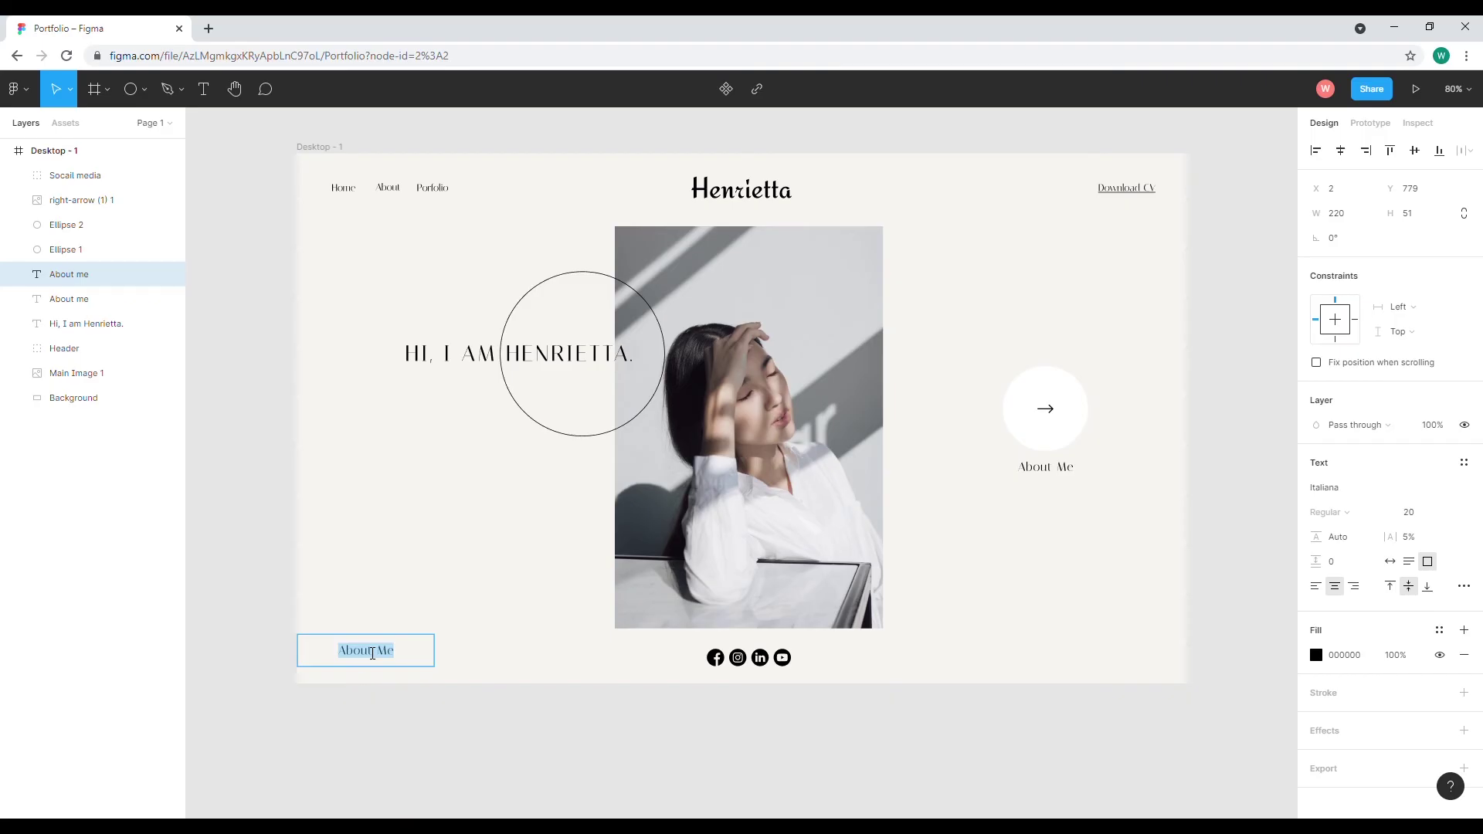
pyautogui.doubleClick(405, 654)
pyautogui.click(1367, 493)
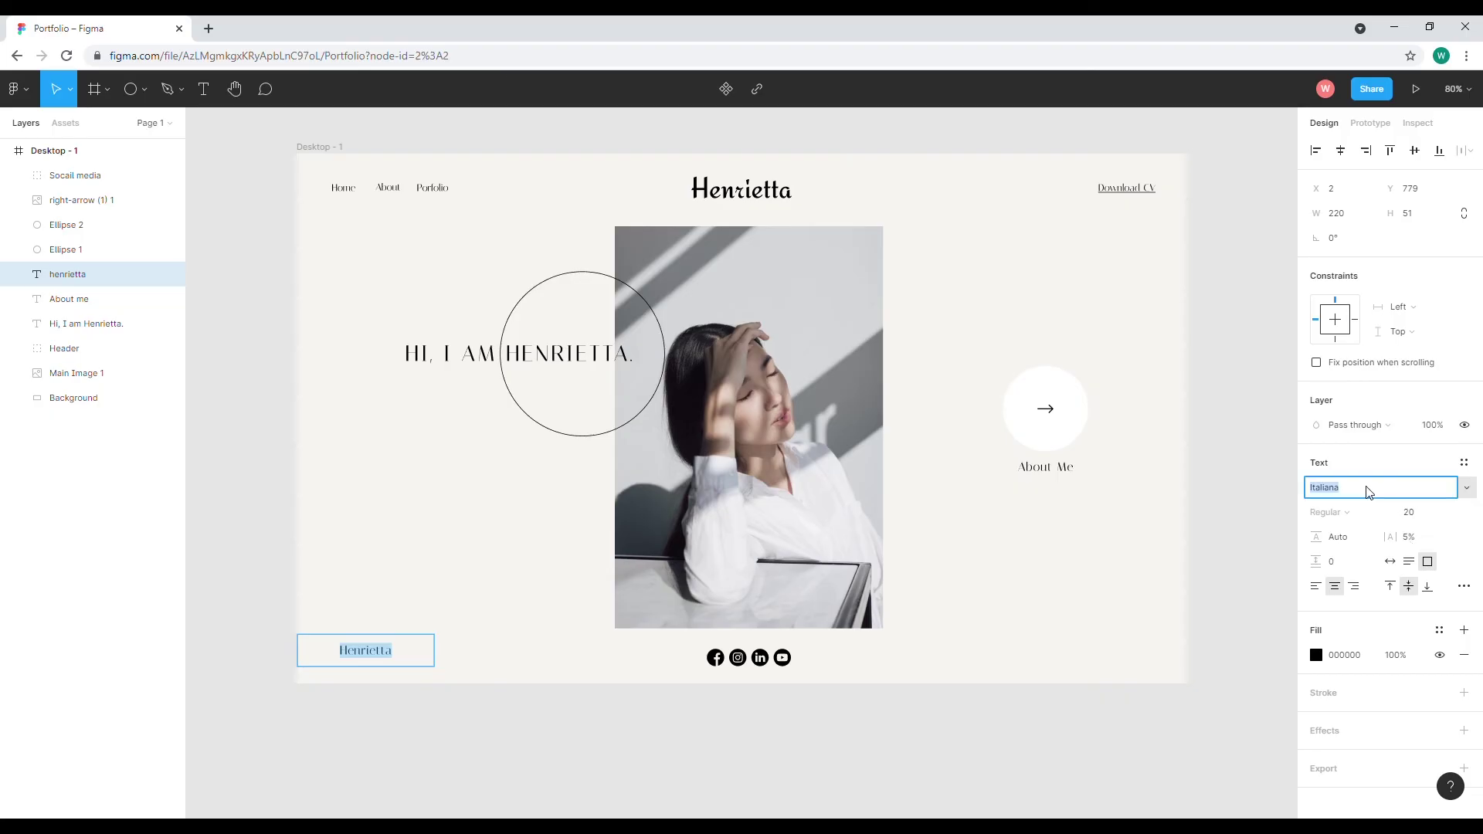
# Set the footer text to Rubik, 0% letter spacing, font size 16
pyautogui.write('Rubik')
pyautogui.press('Return')
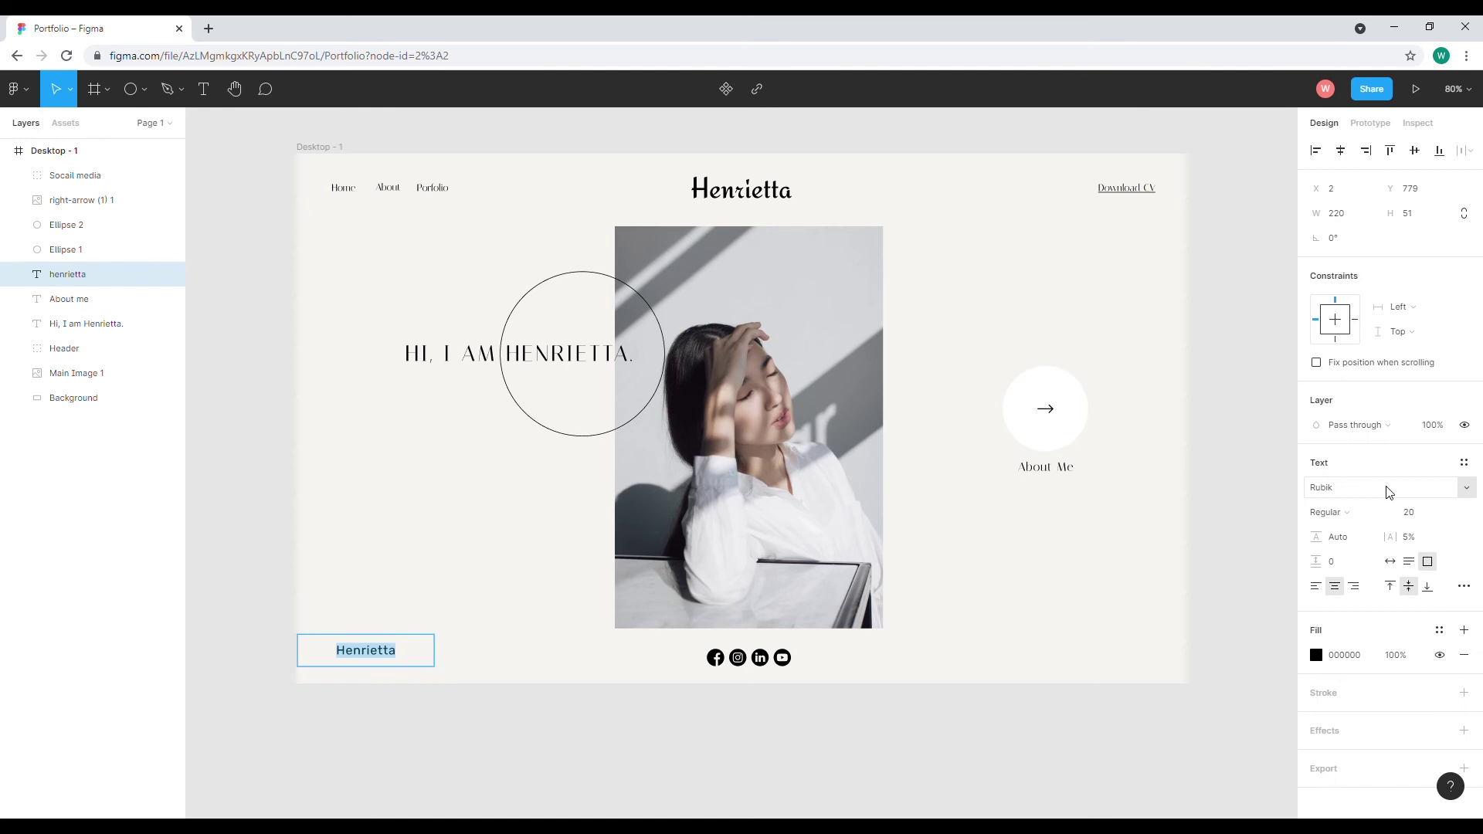
pyautogui.click(1406, 538)
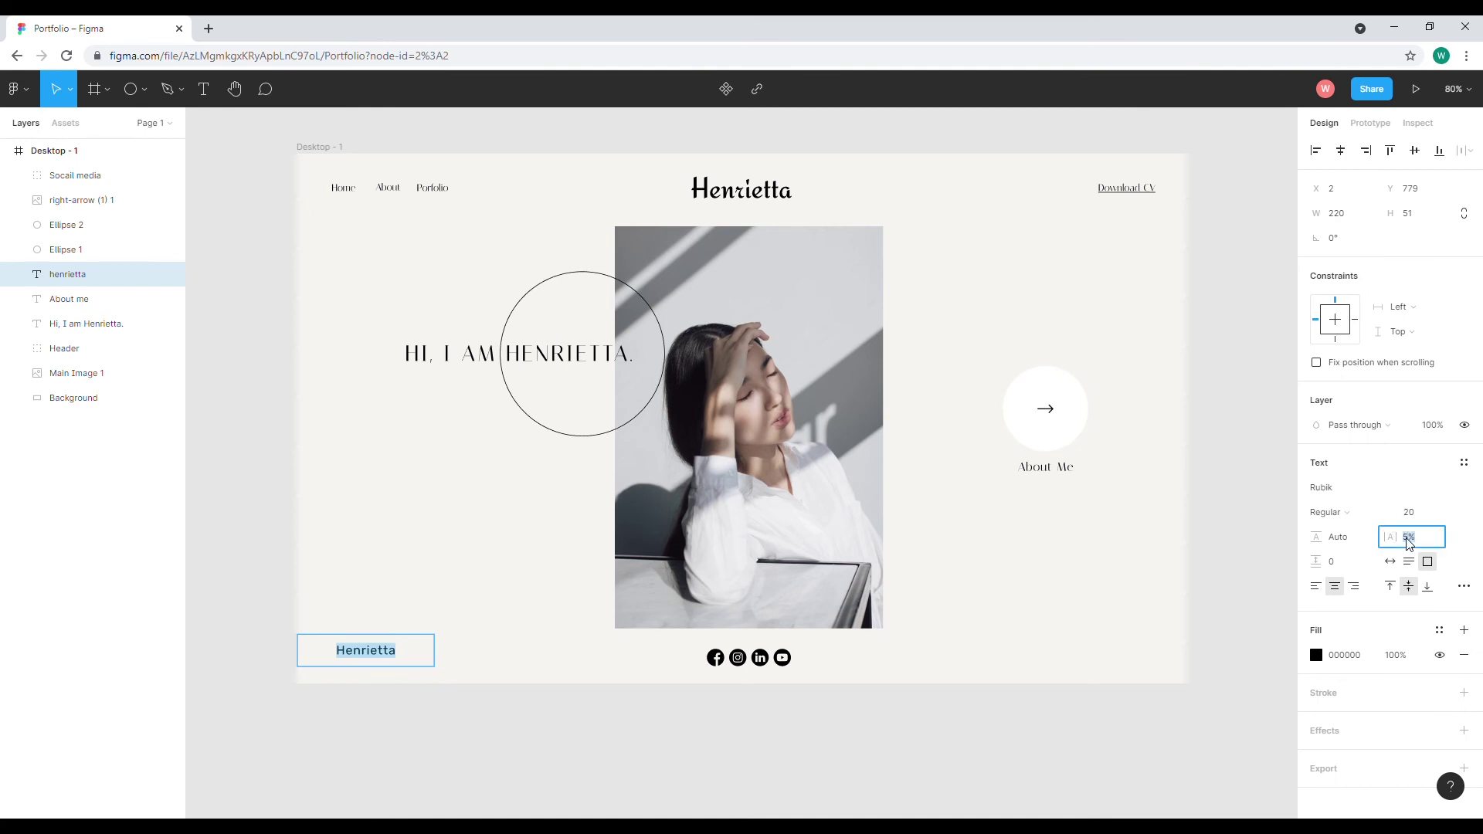
pyautogui.write('0')
pyautogui.press('Return')
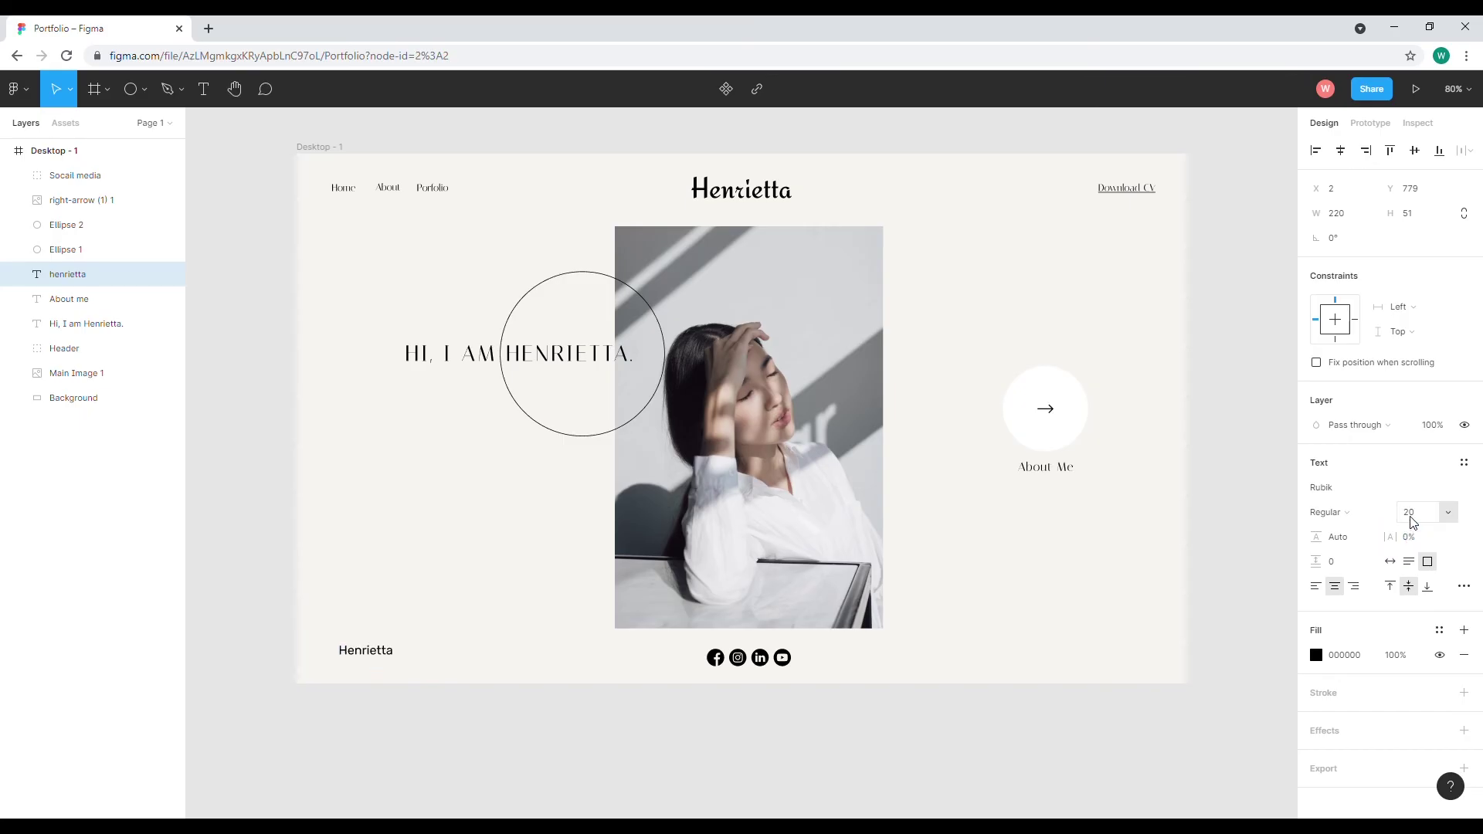
pyautogui.click(1448, 513)
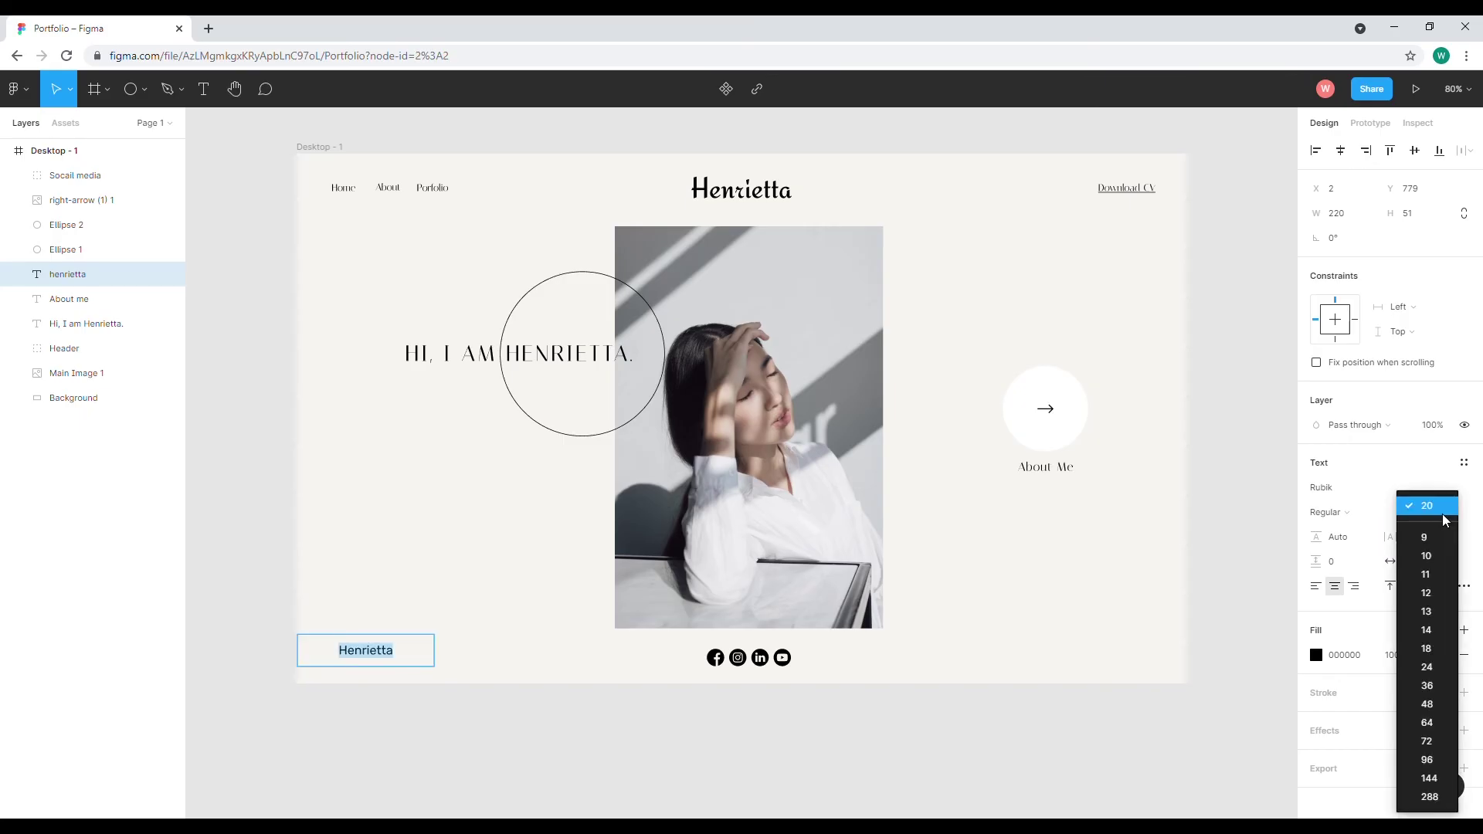
pyautogui.click(1434, 632)
pyautogui.click(1415, 516)
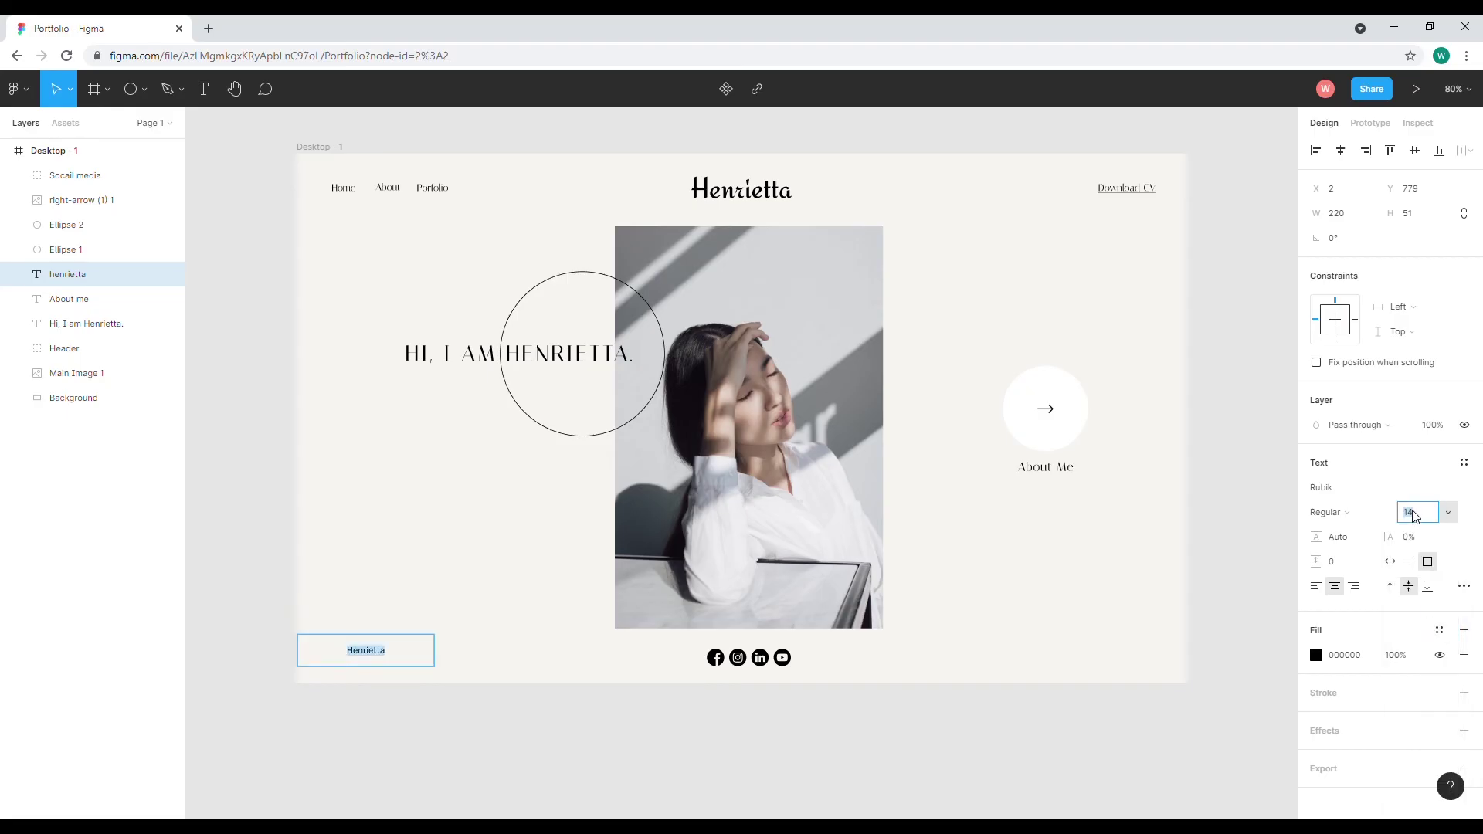
pyautogui.write('16')
pyautogui.press('Return')
# Append the Gmail domain after the name to form the e-mail address
pyautogui.click(403, 661)
pyautogui.write('@gmail.c')
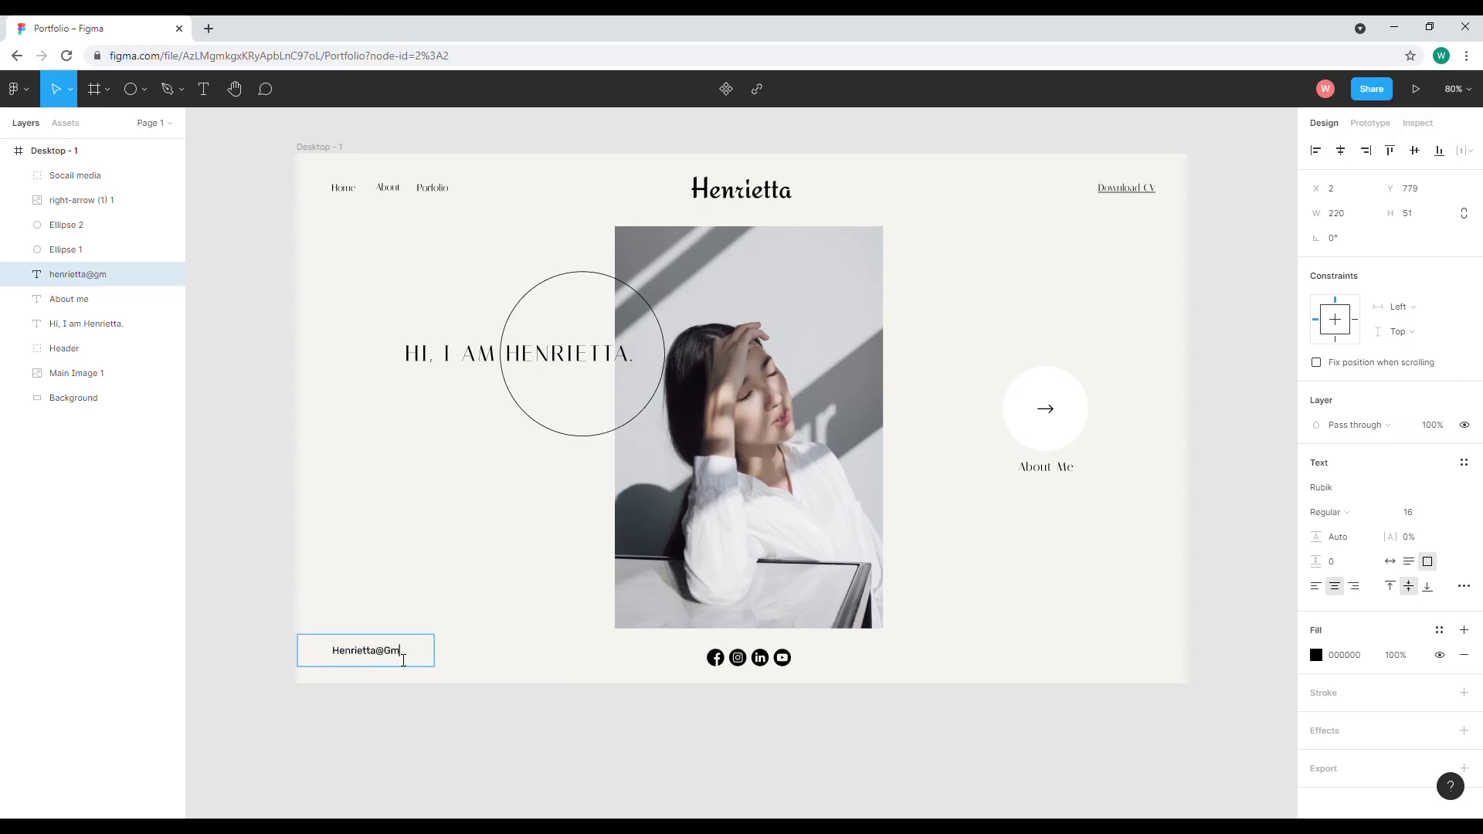
pyautogui.write('pm,')
pyautogui.press('BackSpace')
pyautogui.press('BackSpace')
pyautogui.press('BackSpace')
pyautogui.press('BackSpace')
pyautogui.press('BackSpace')
pyautogui.press('BackSpace')
pyautogui.press('BackSpace')
pyautogui.press('BackSpace')
pyautogui.press('BackSpace')
pyautogui.press('BackSpace')
pyautogui.press('BackSpace')
pyautogui.write('@Gmail.Com')
# Set the e-mail text's case to none and align it left
pyautogui.hotkey('ctrl', 'a')
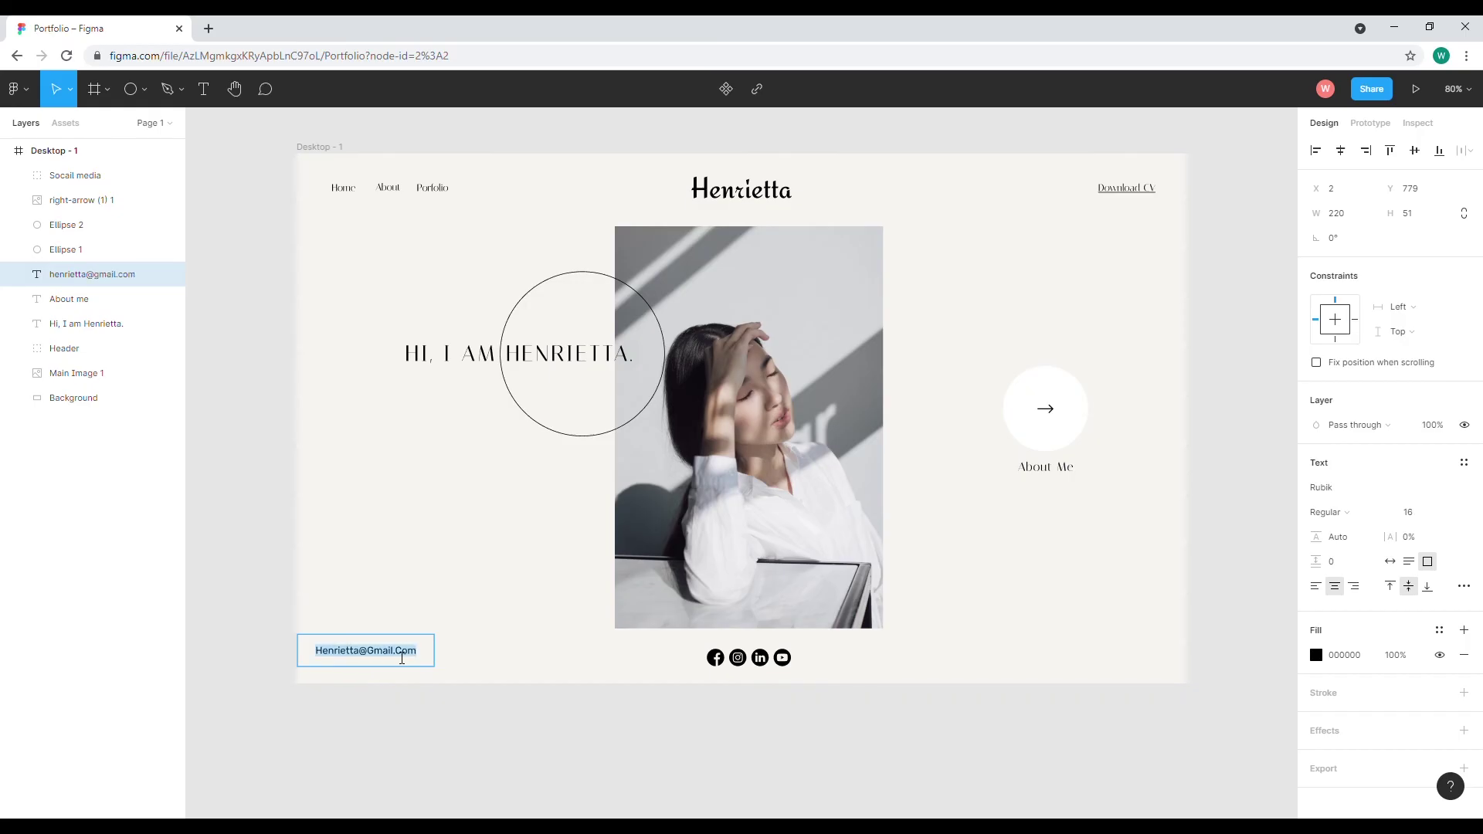
pyautogui.click(1464, 588)
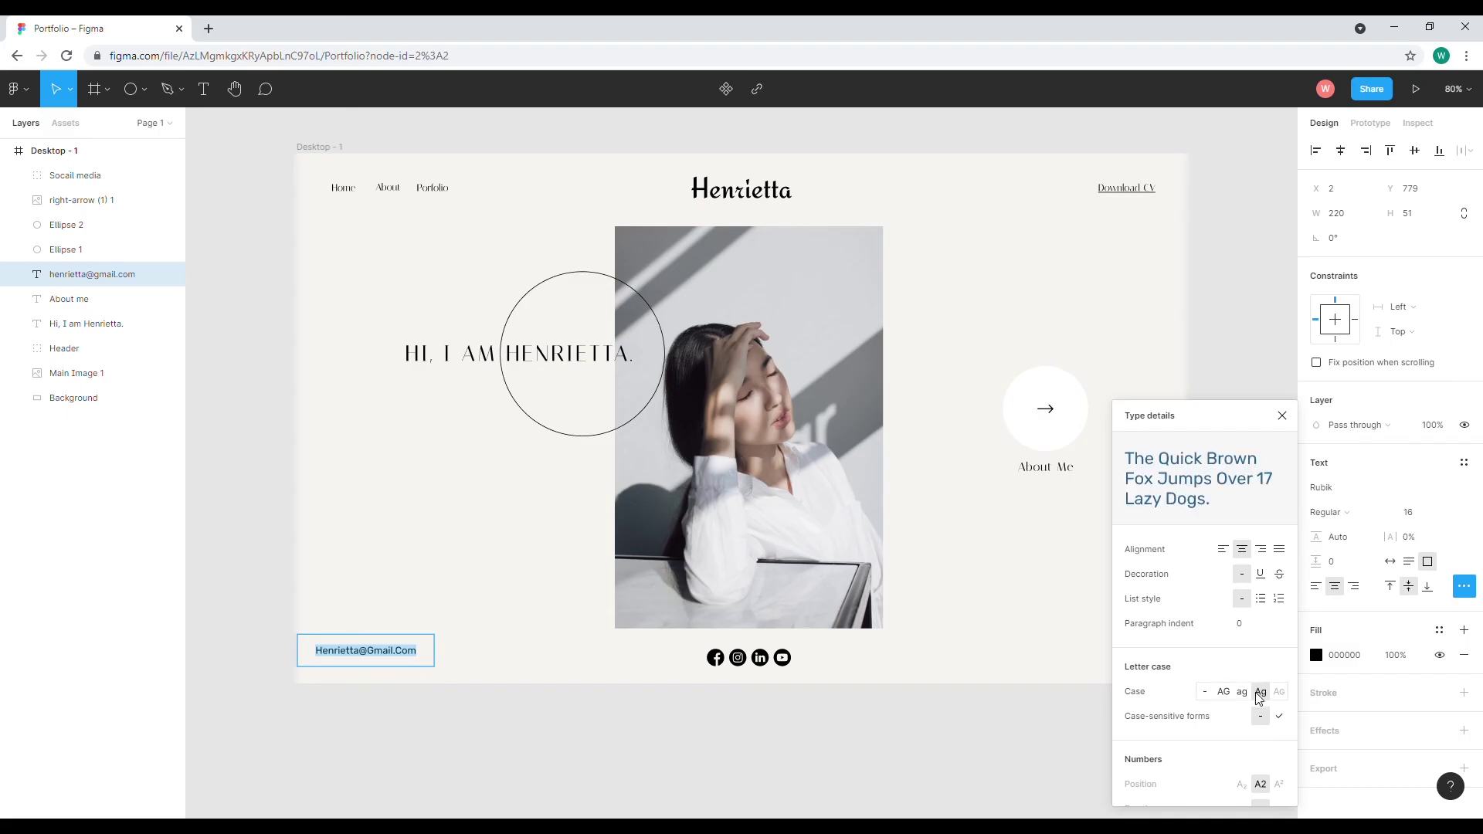
pyautogui.click(1206, 694)
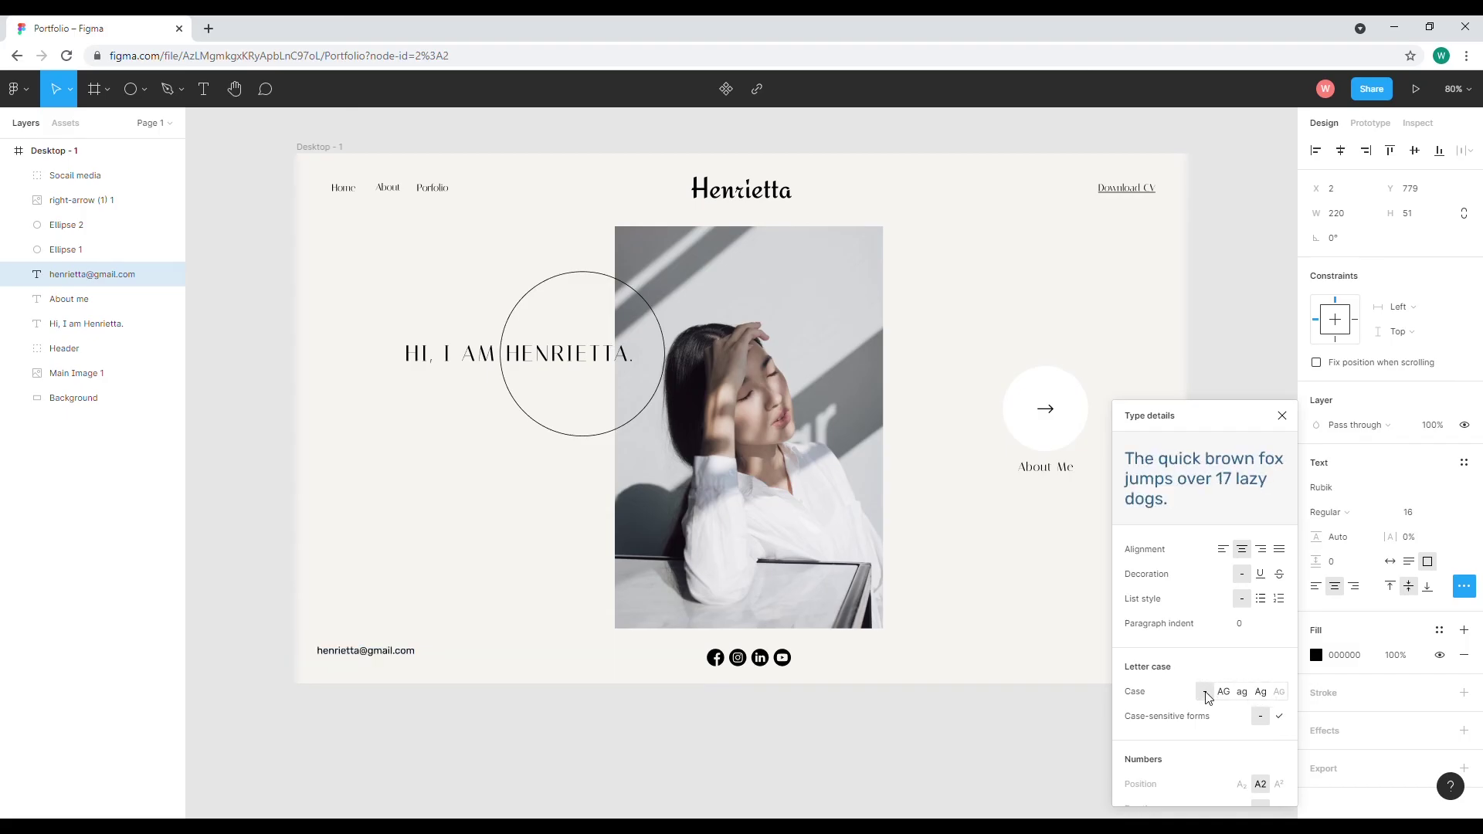
pyautogui.click(390, 656)
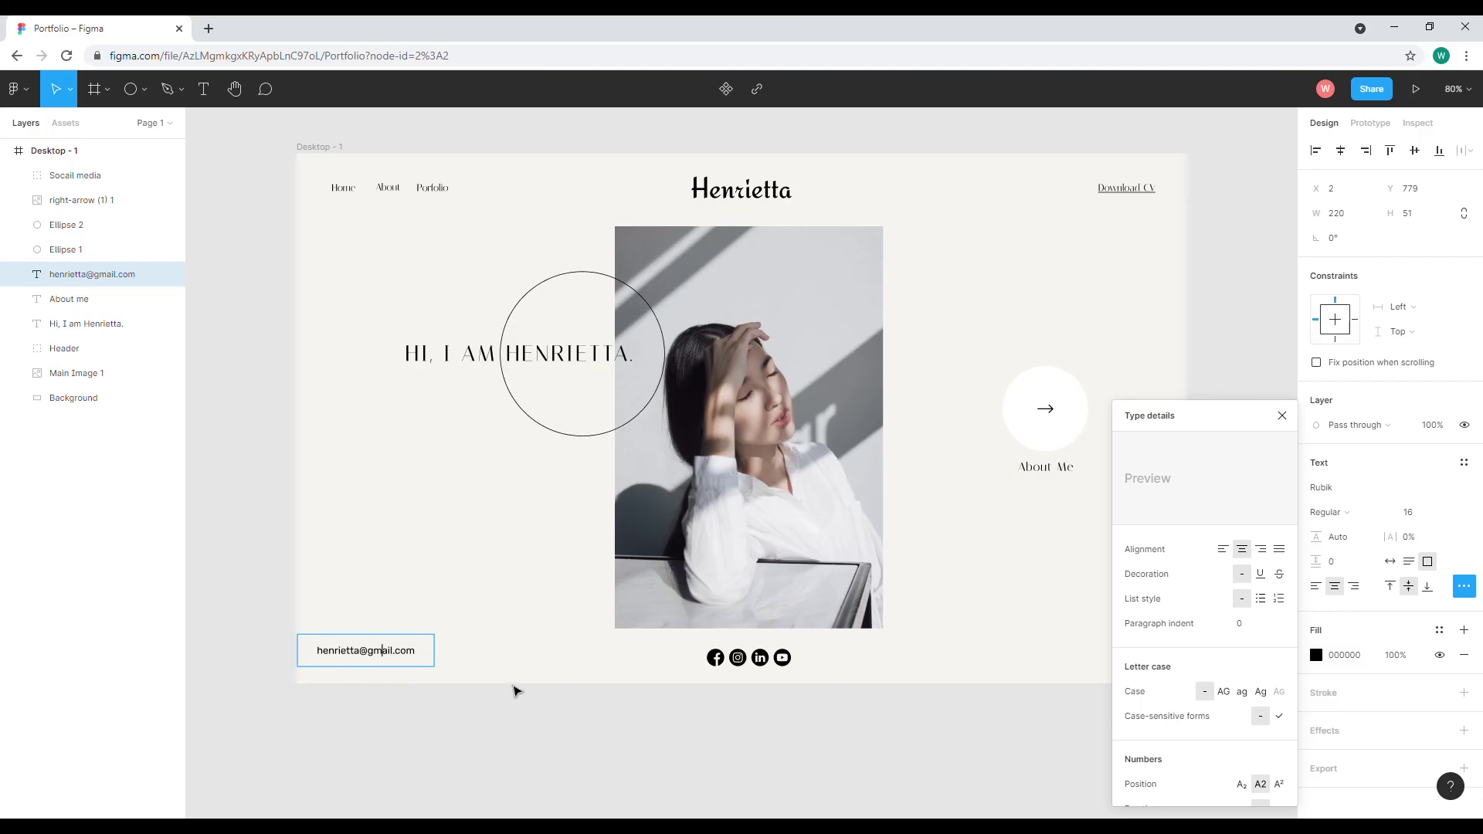
pyautogui.click(1223, 548)
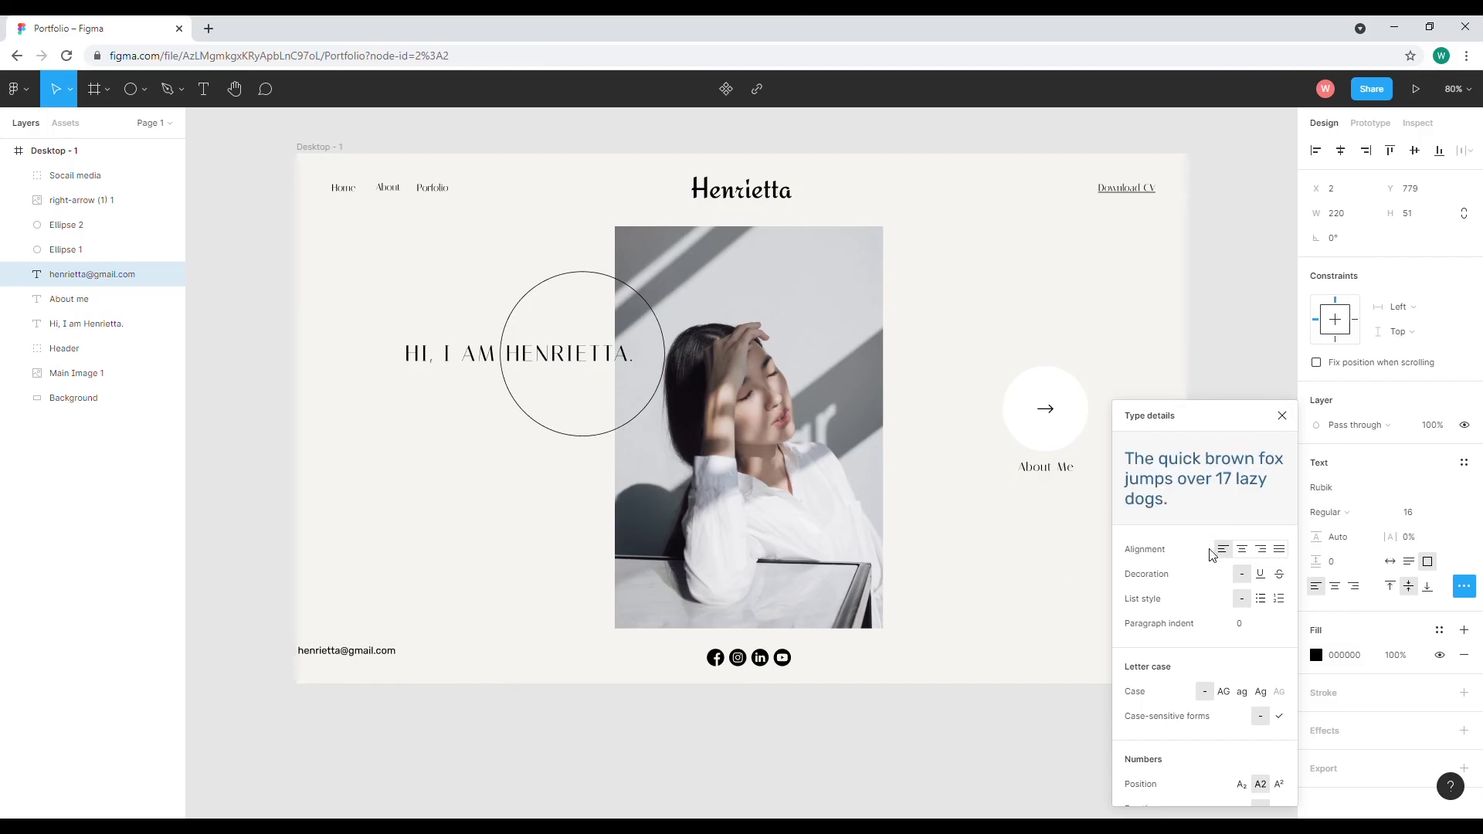
pyautogui.click(1283, 415)
# Copy the e-mail text below About Me and paste the Lorem ipsum sentence into it
pyautogui.moveTo(377, 660); pyautogui.dragTo(363, 664)
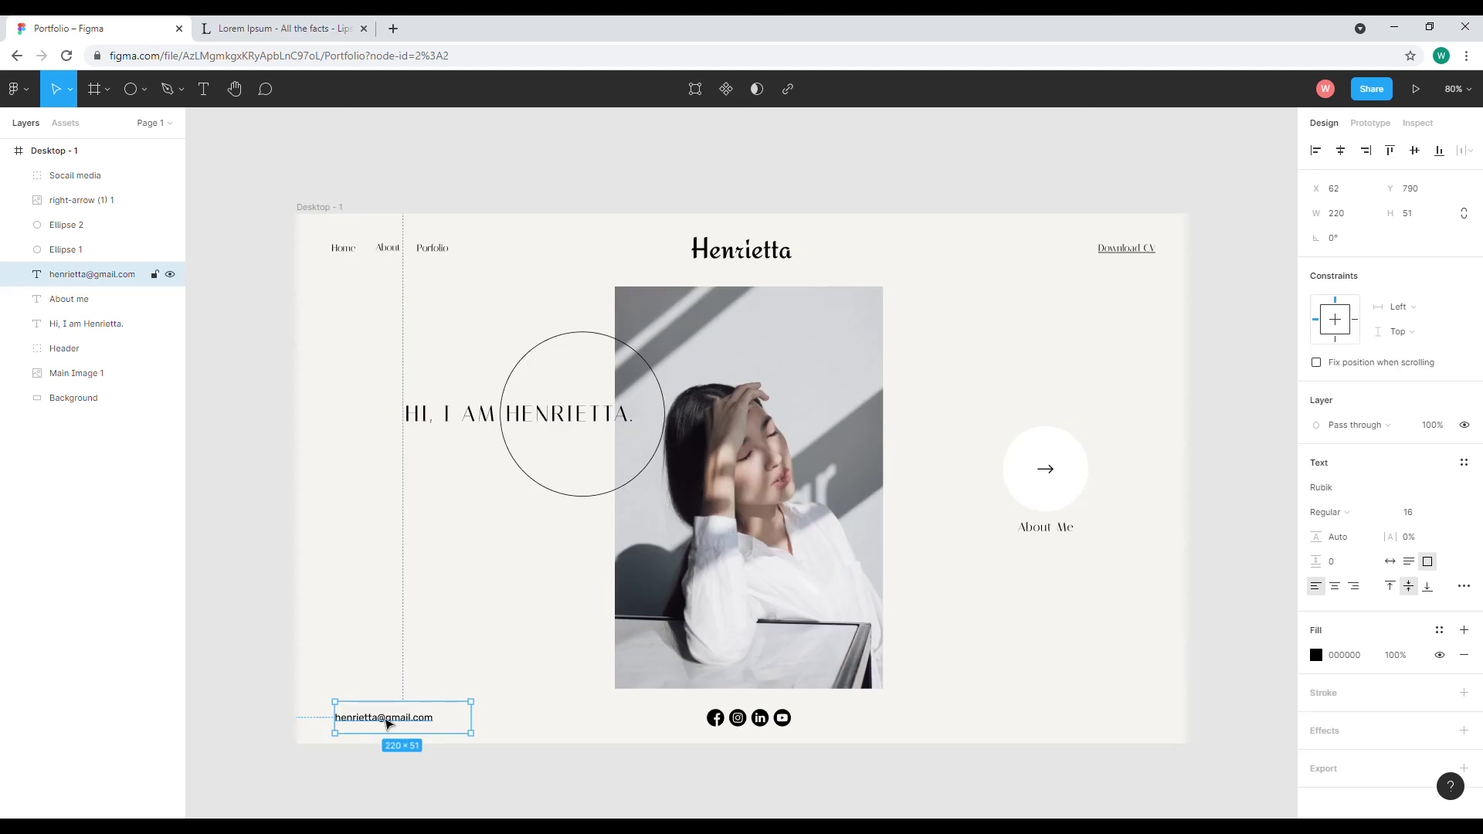
pyautogui.moveTo(389, 724); pyautogui.dragTo(851, 616)
pyautogui.doubleClick(840, 616)
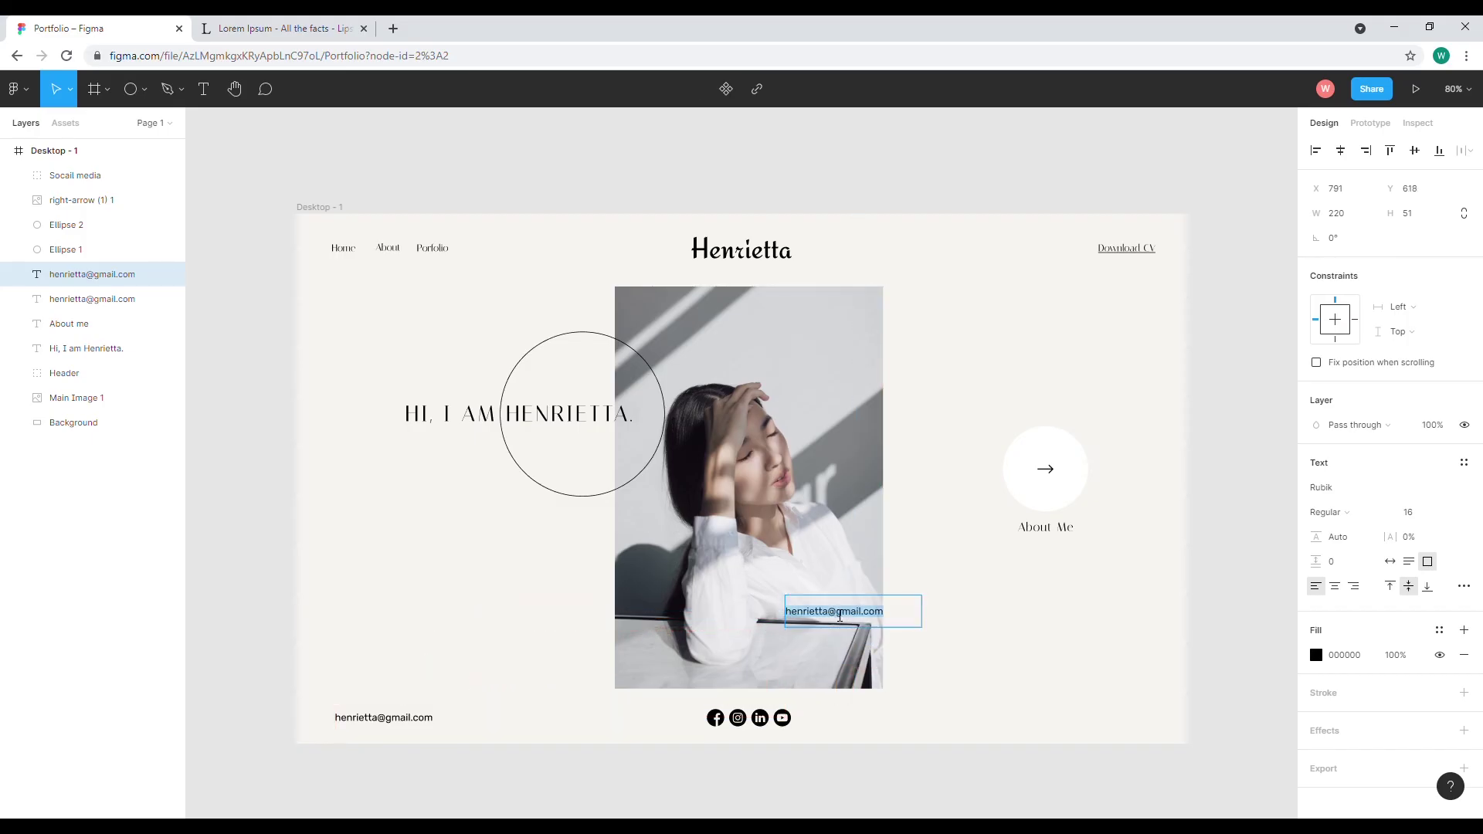
pyautogui.click(278, 29)
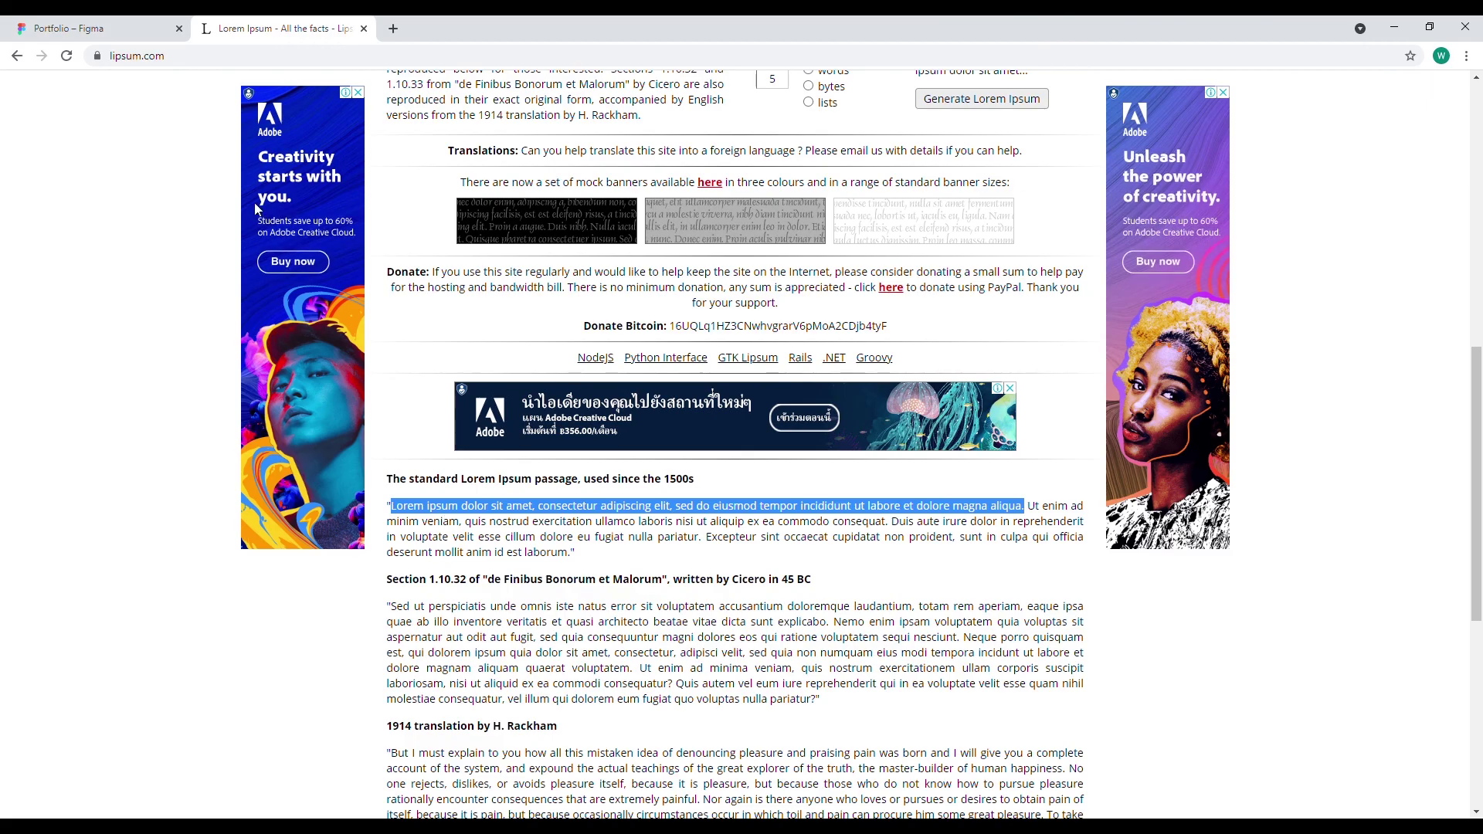
pyautogui.click(127, 25)
pyautogui.doubleClick(828, 613)
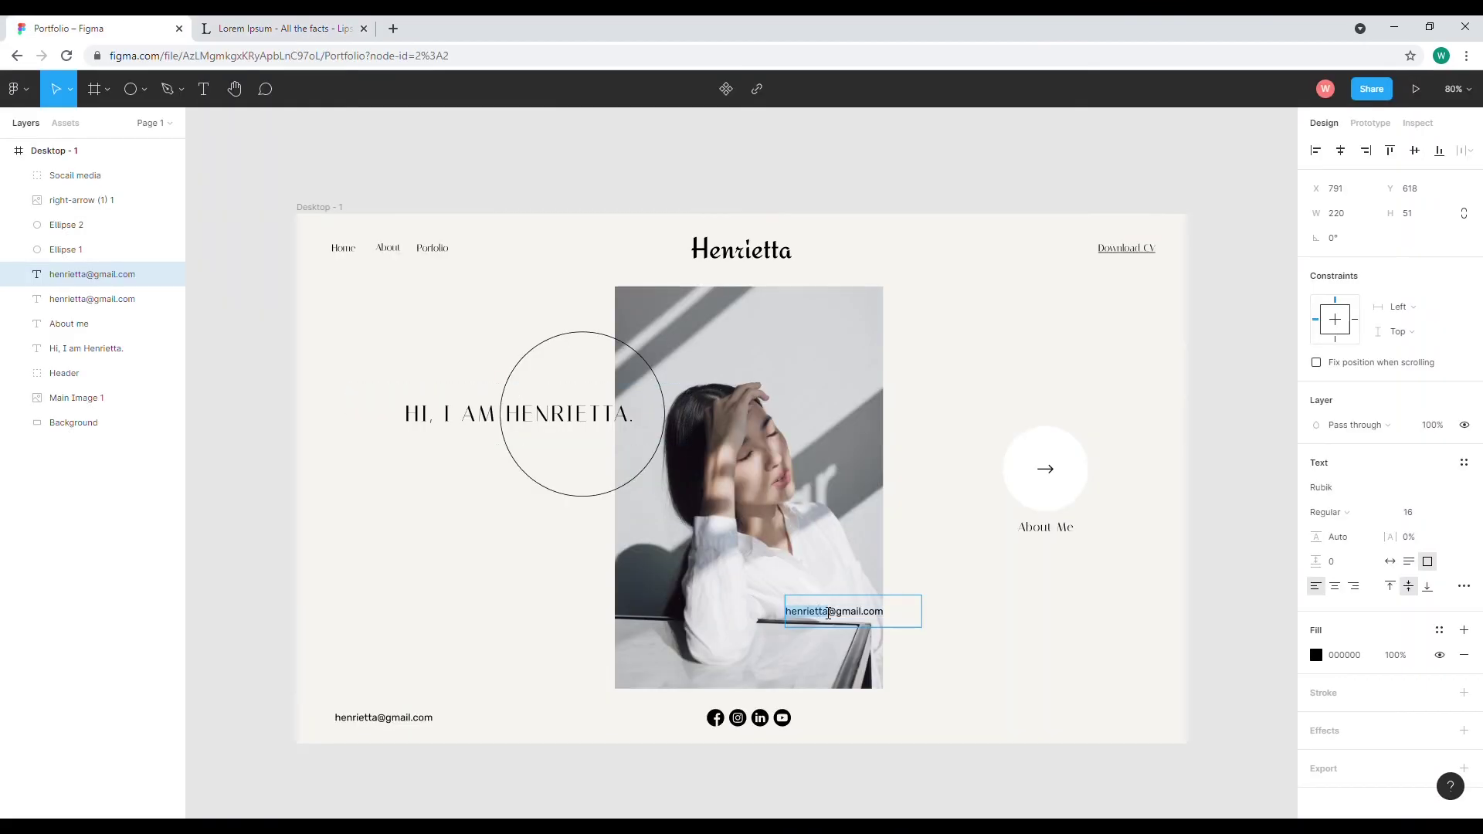
pyautogui.hotkey('ctrl', 'a')
pyautogui.write('Lorem ipsum dolor sit amet, consectetur adipiscing elit, sed do eiusmod tempor incididunt ut labore et dolore magna aliqua.')
pyautogui.press('Escape')
# Widen the paragraph to two lines and place it by the portrait's lower right
pyautogui.moveTo(923, 619); pyautogui.dragTo(1089, 621)
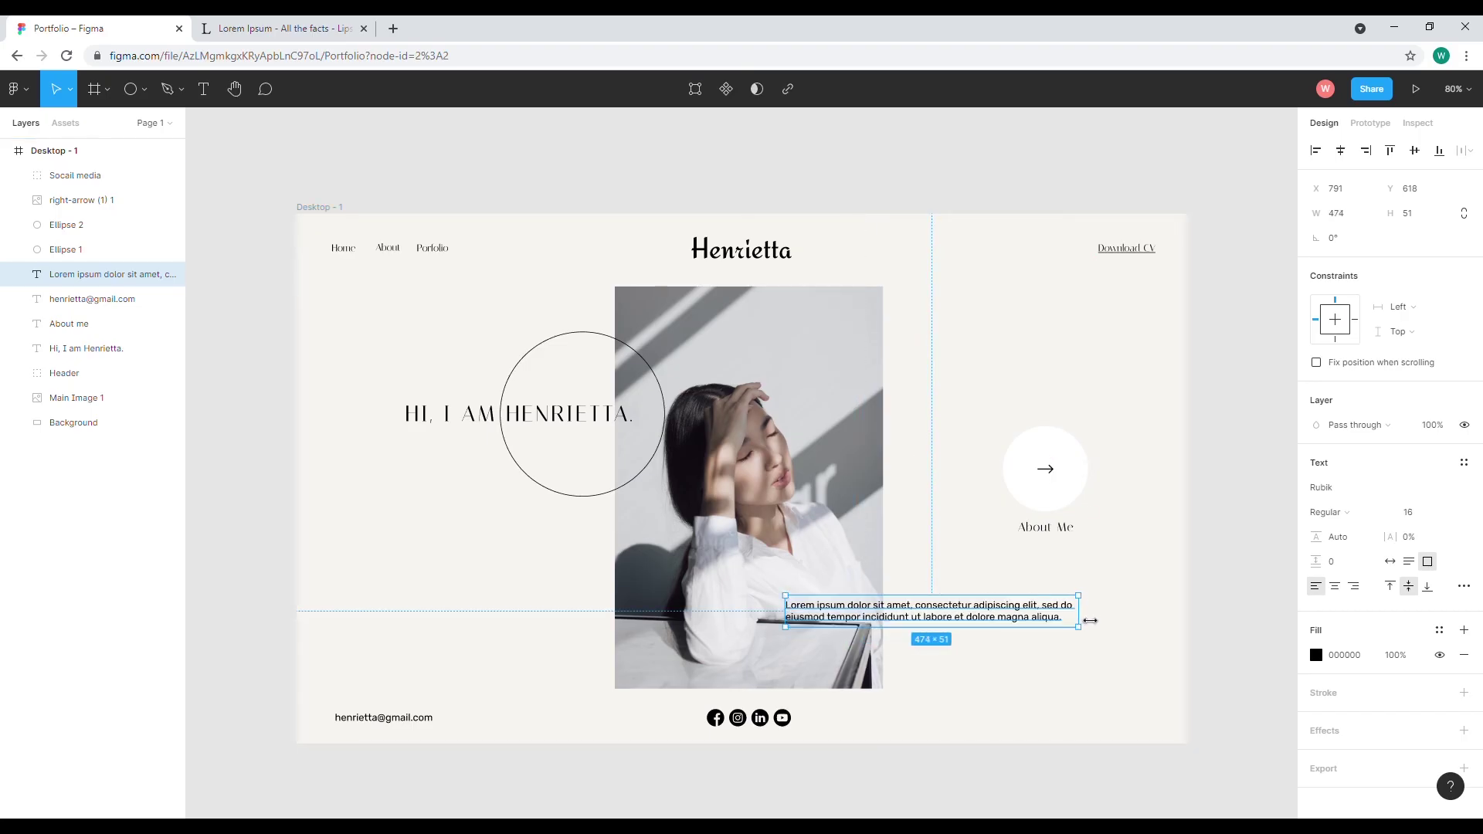
pyautogui.click(1232, 487)
pyautogui.moveTo(918, 614); pyautogui.dragTo(909, 605)
pyautogui.click(1250, 496)
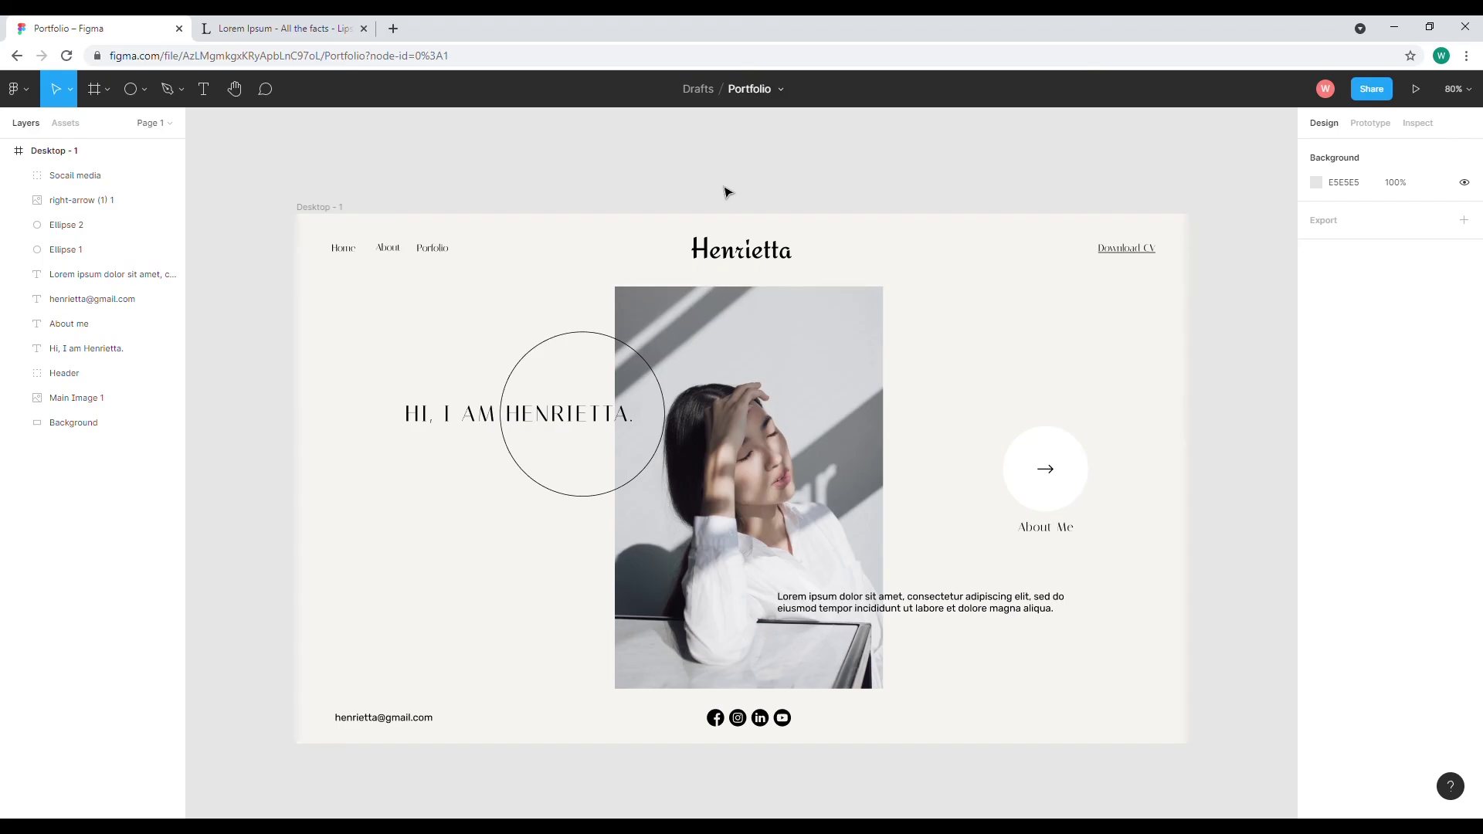
pyautogui.press('-')
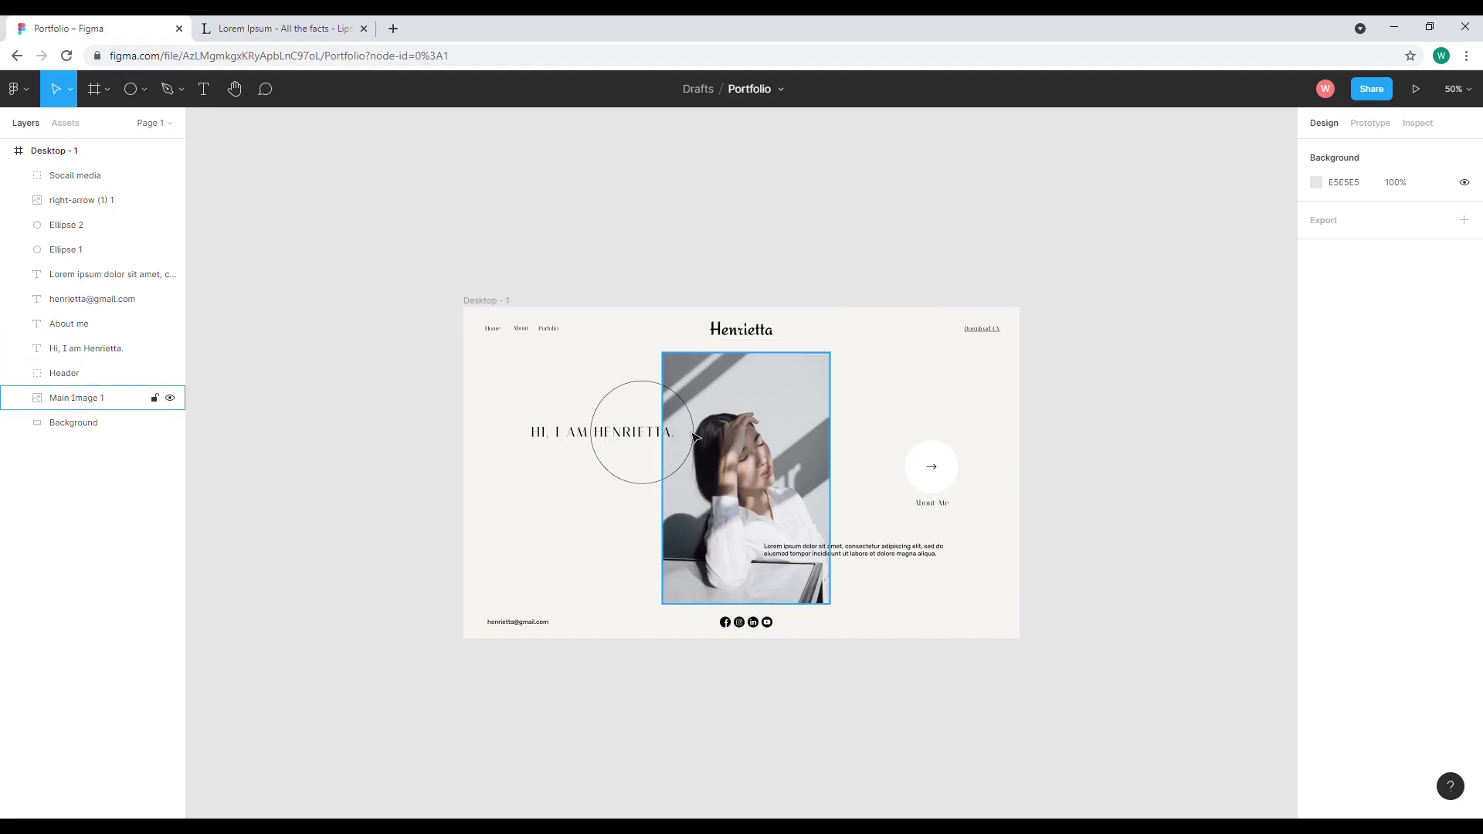
# Group the arrow icon, Ellipse 2 and About me label as 'About me button'
pyautogui.click(955, 463)
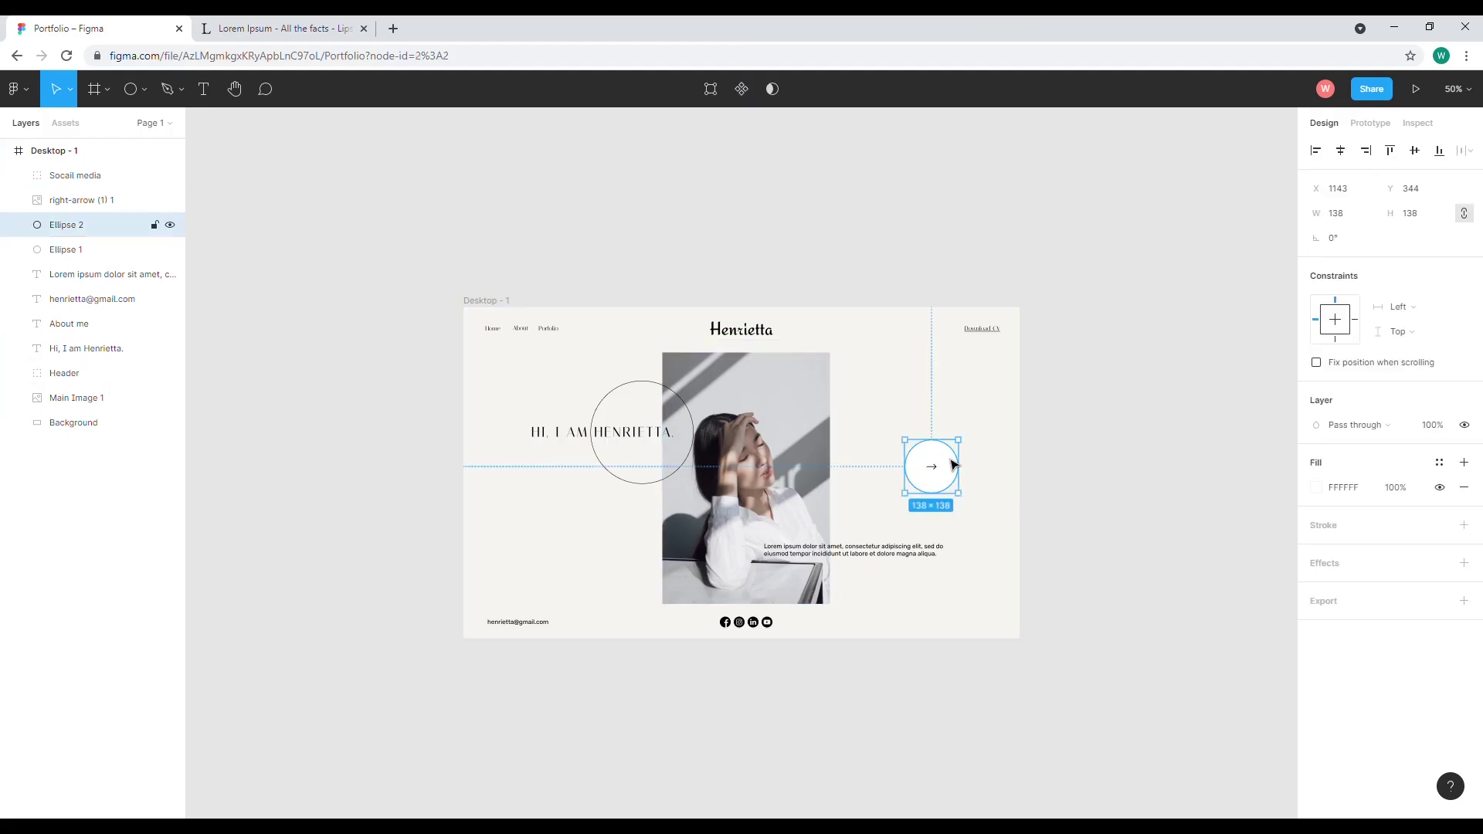
pyautogui.keyDown('shift'); pyautogui.click(80, 203); pyautogui.keyUp('shift')
pyautogui.keyDown('shift'); pyautogui.click(72, 252); pyautogui.keyUp('shift')
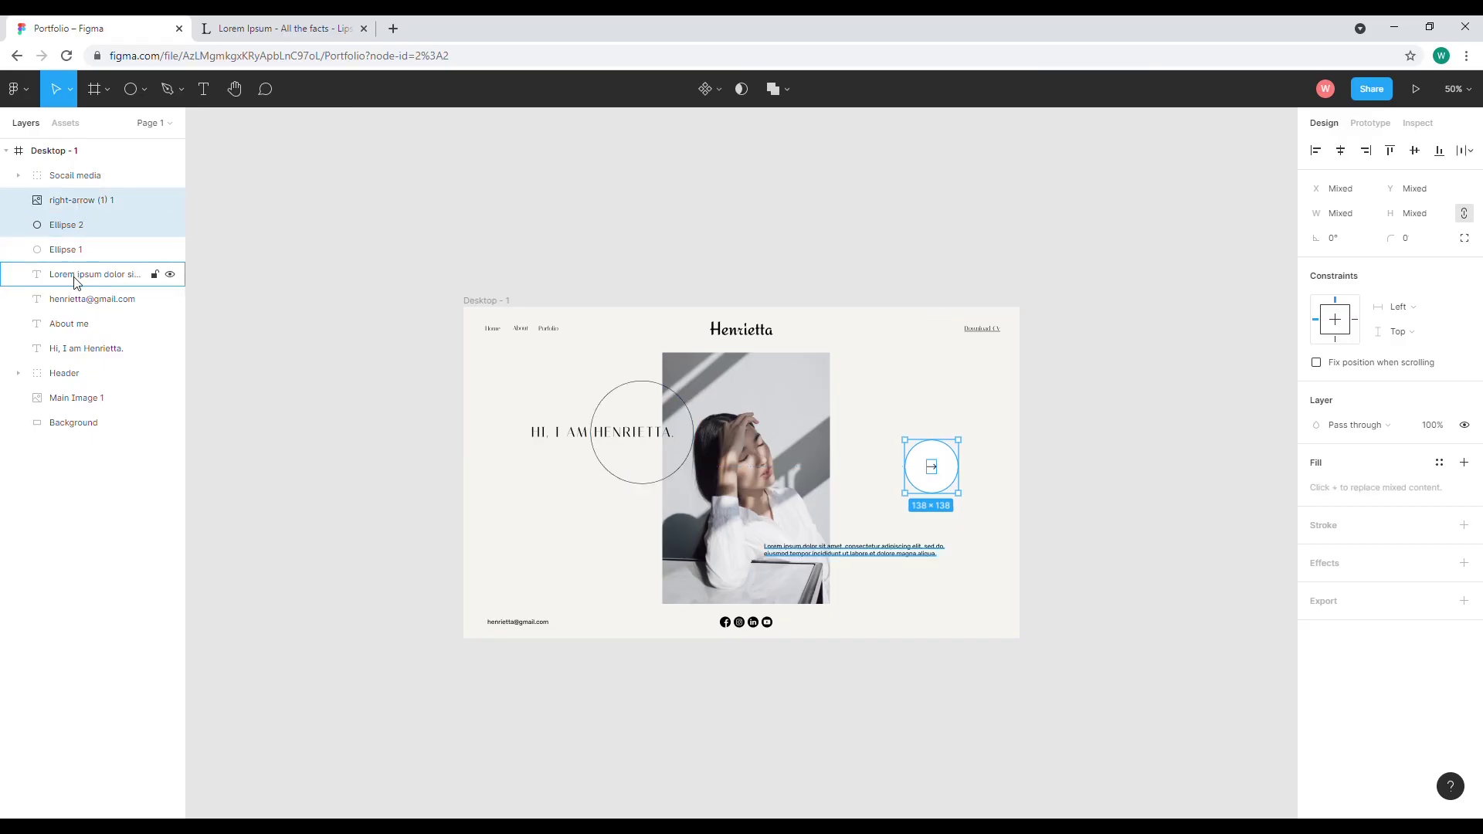
pyautogui.keyDown('shift'); pyautogui.click(81, 324); pyautogui.keyUp('shift')
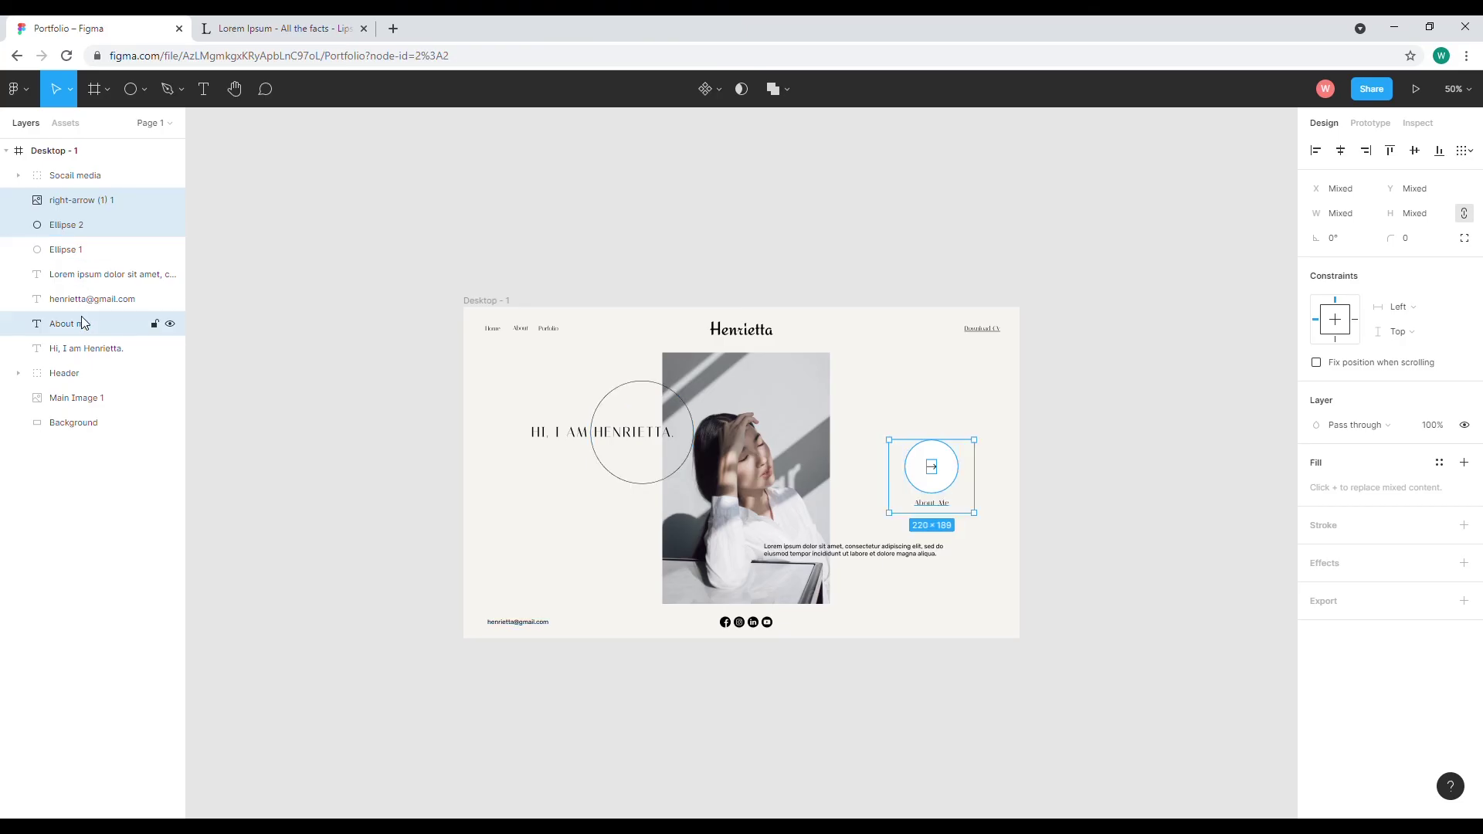
pyautogui.rightClick(83, 320)
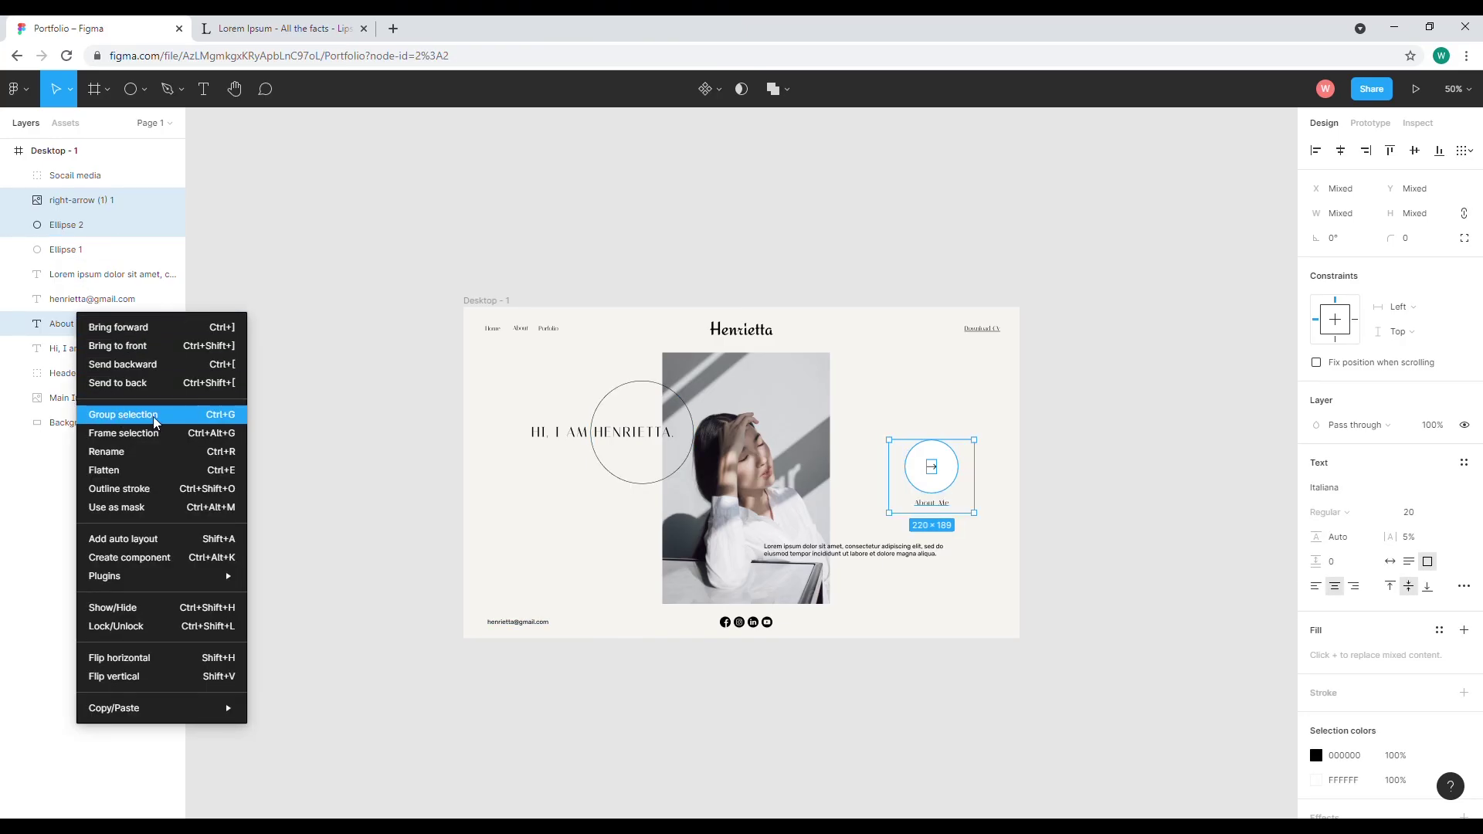
pyautogui.click(151, 419)
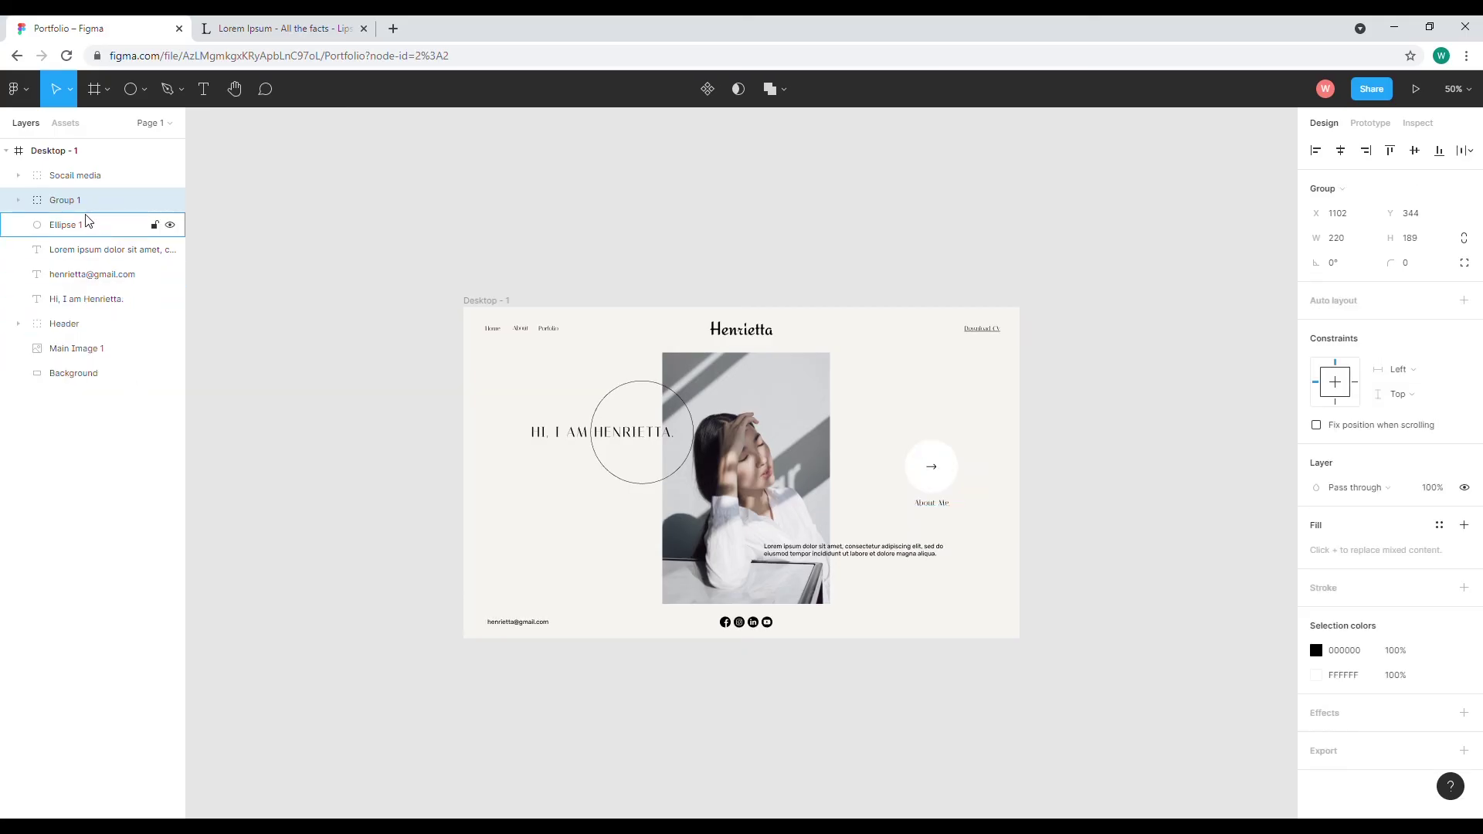
pyautogui.doubleClick(69, 202)
pyautogui.write('A')
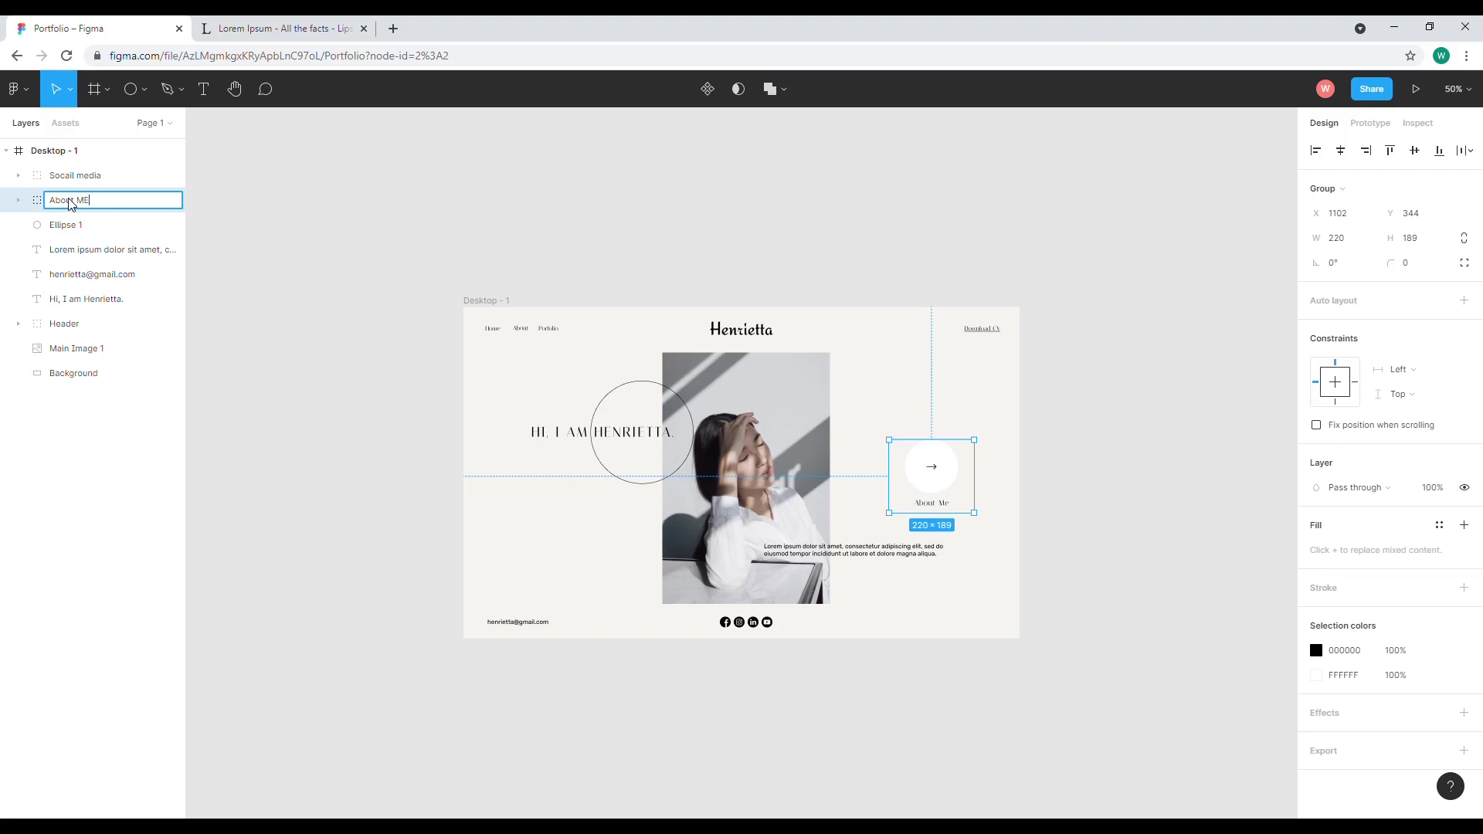
pyautogui.write('bout me button')
pyautogui.press('Return')
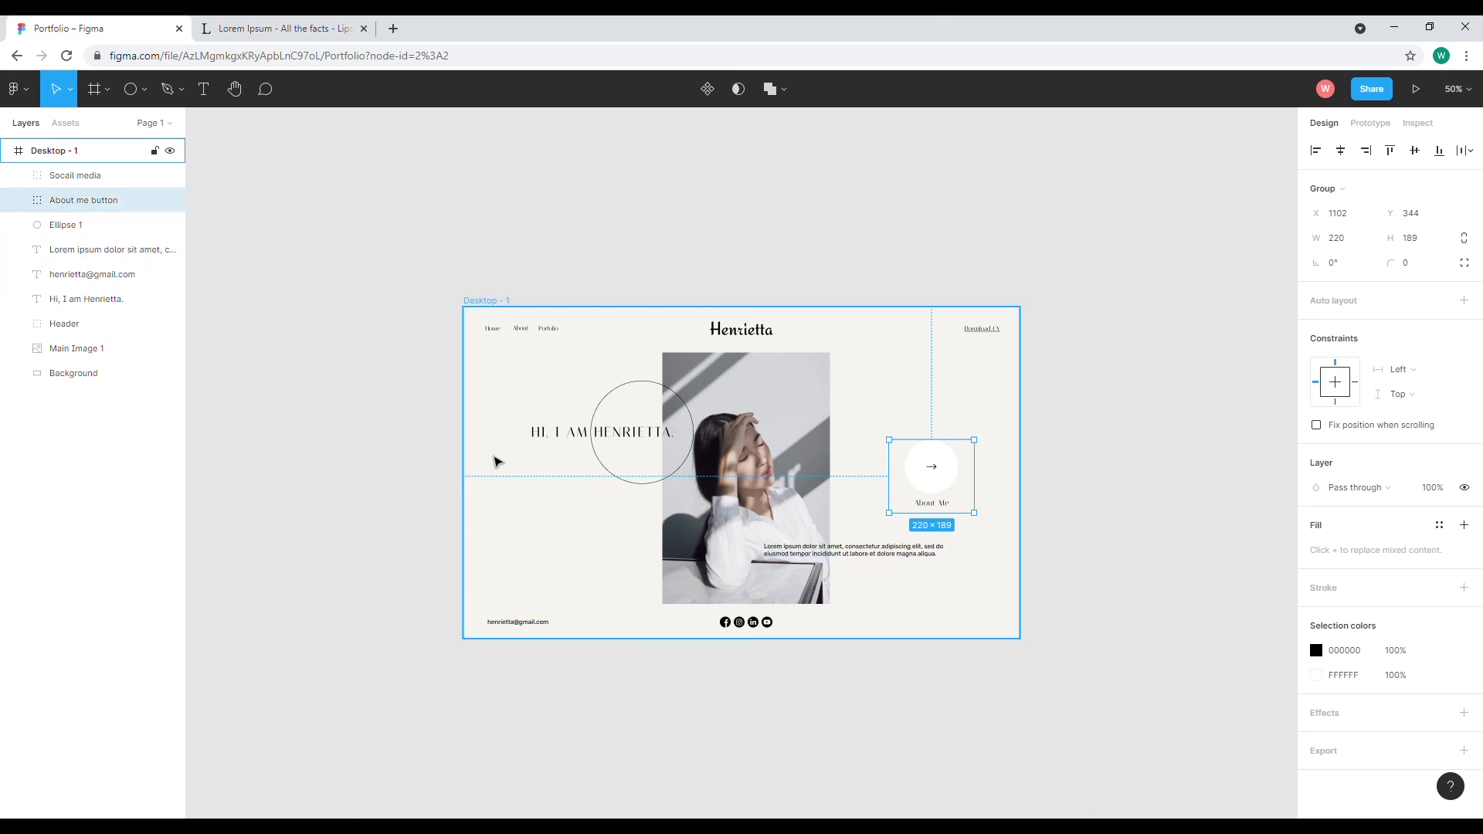
# Group Ellipse 1 with the greeting headline and name the new group 'Circle Text'
pyautogui.click(598, 432)
pyautogui.keyDown('shift'); pyautogui.click(580, 434); pyautogui.keyUp('shift')
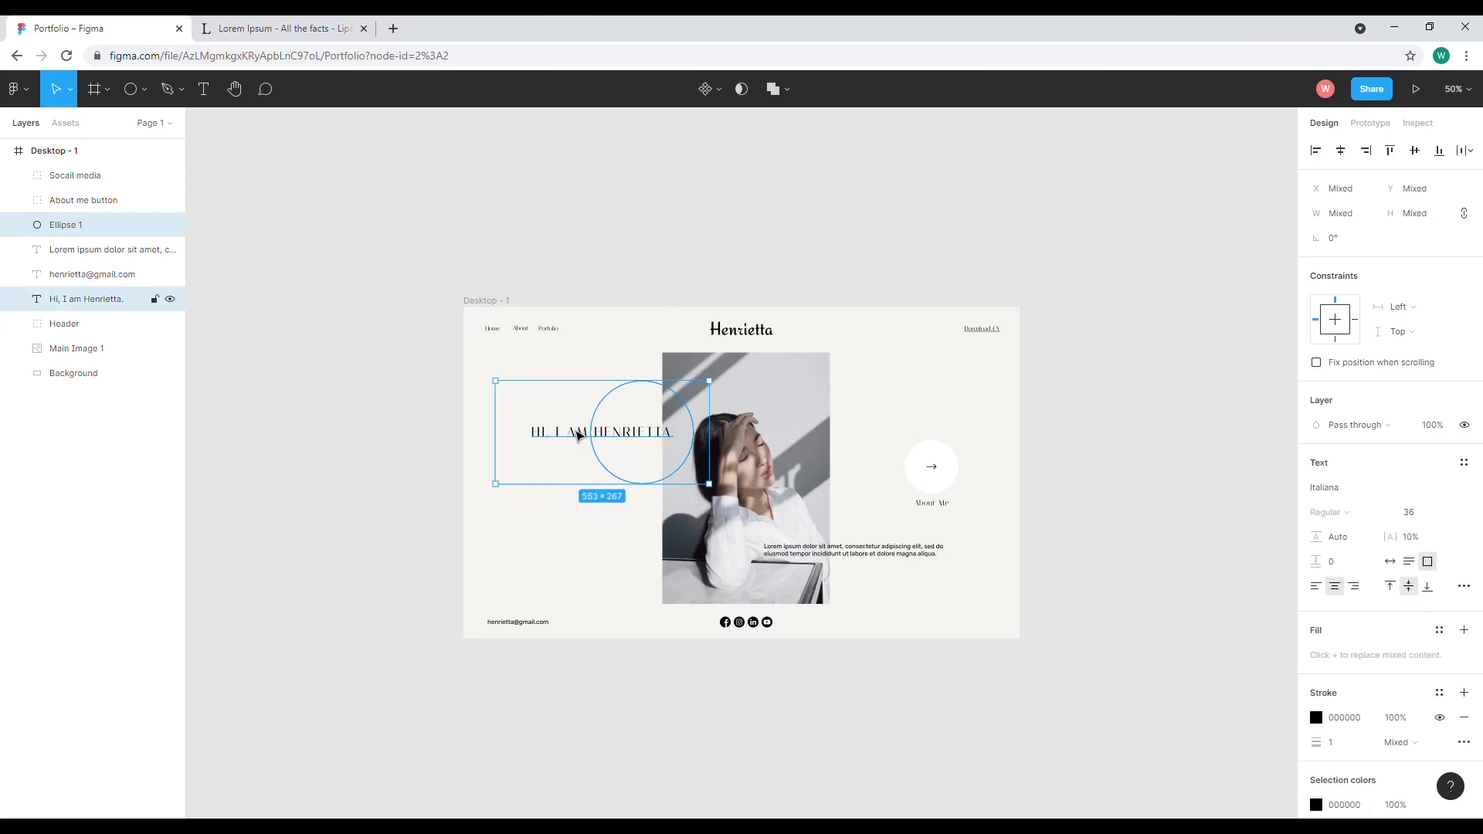
pyautogui.rightClick(109, 237)
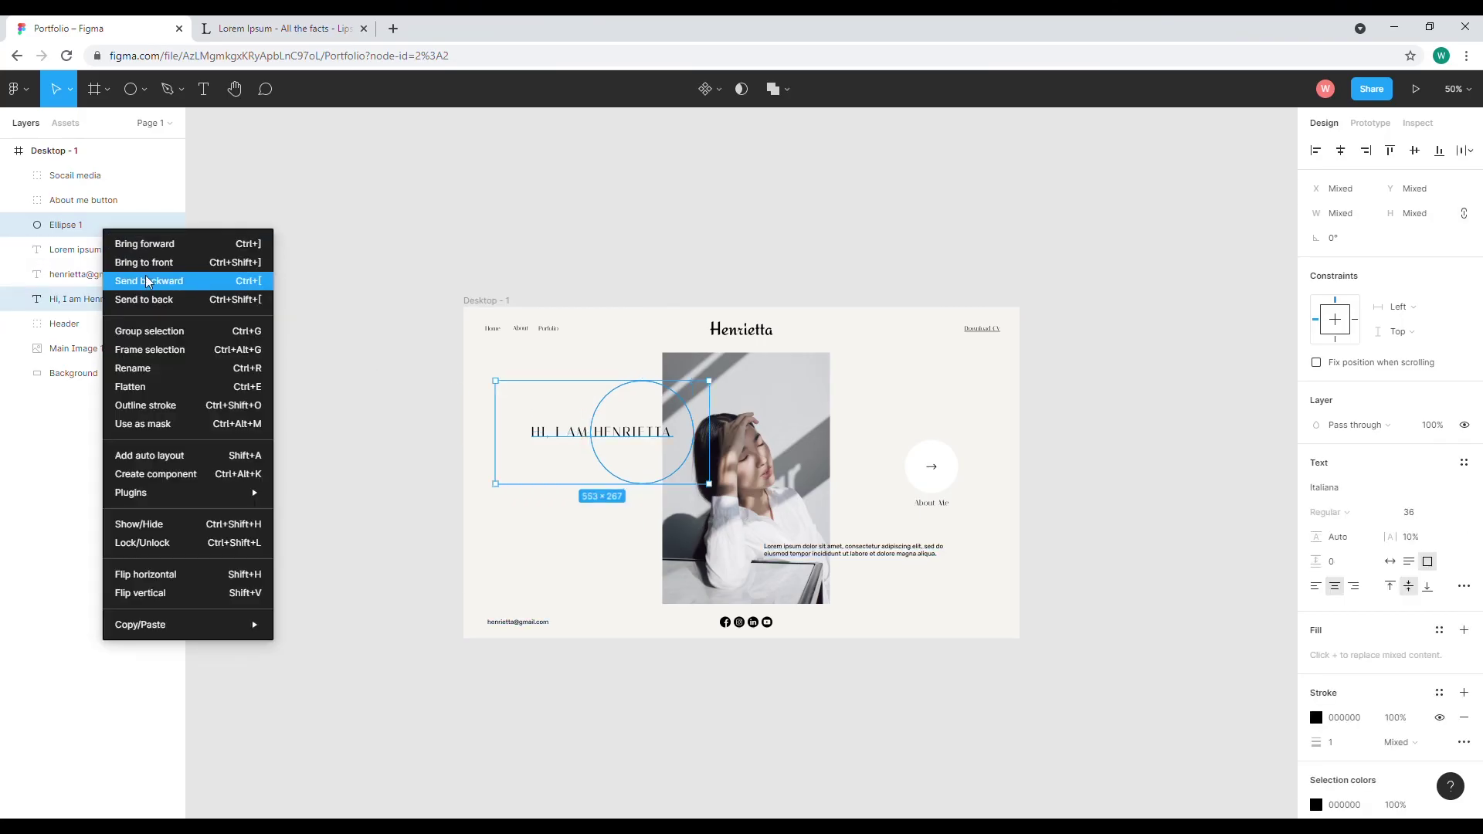
pyautogui.click(159, 339)
pyautogui.doubleClick(65, 225)
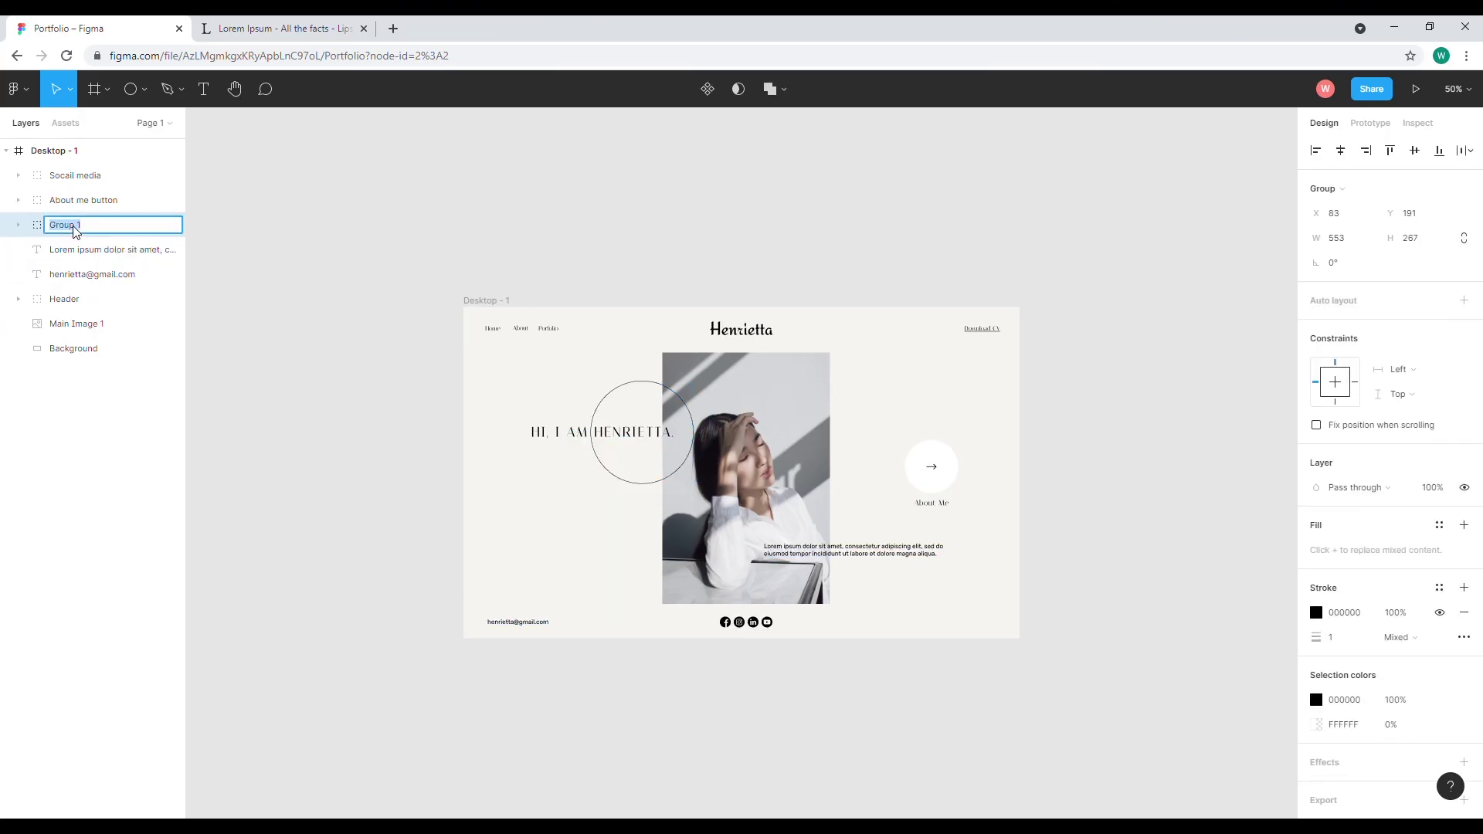
pyautogui.write('Circle Text')
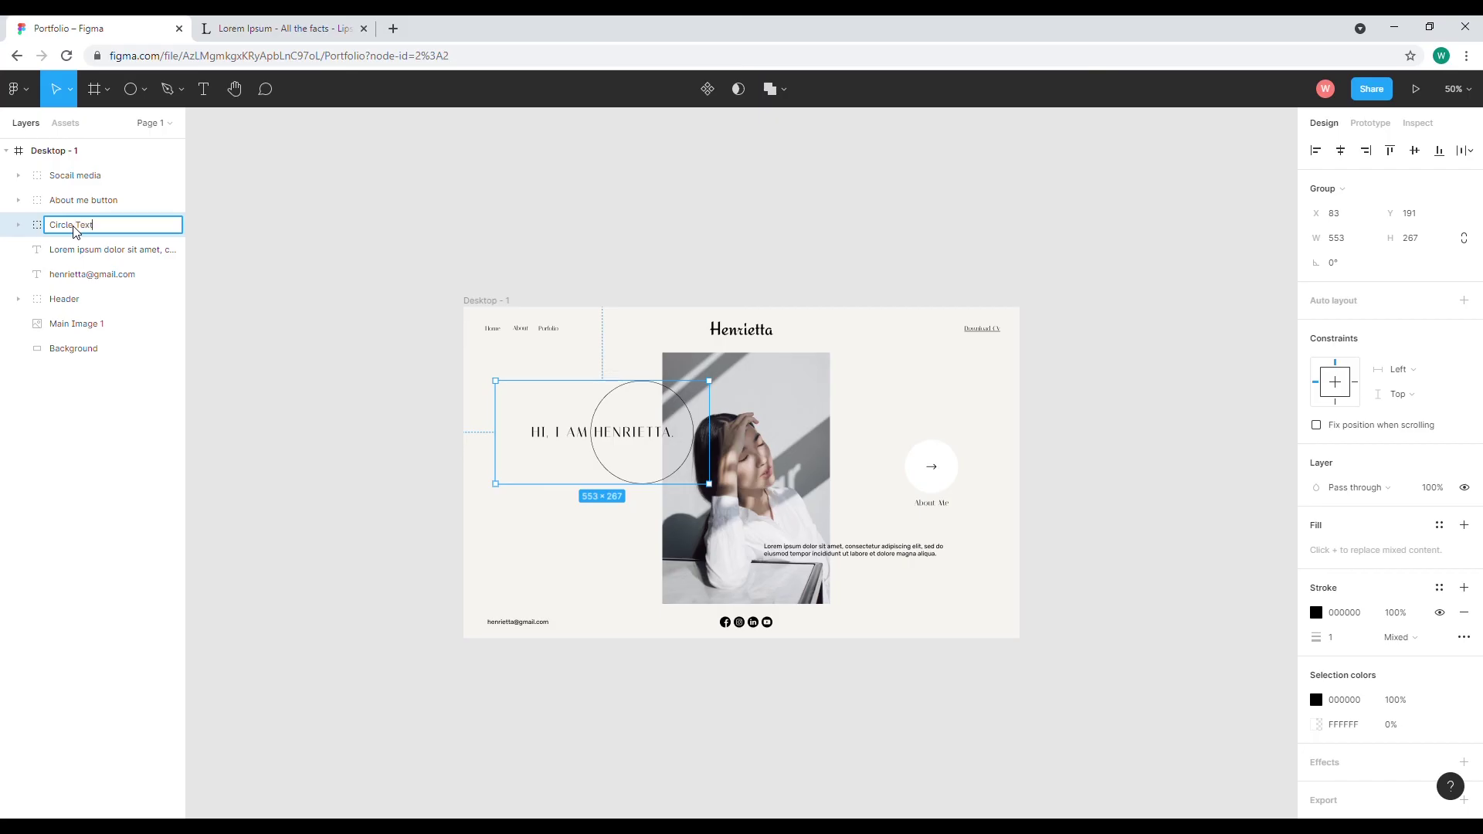
pyautogui.press('Return')
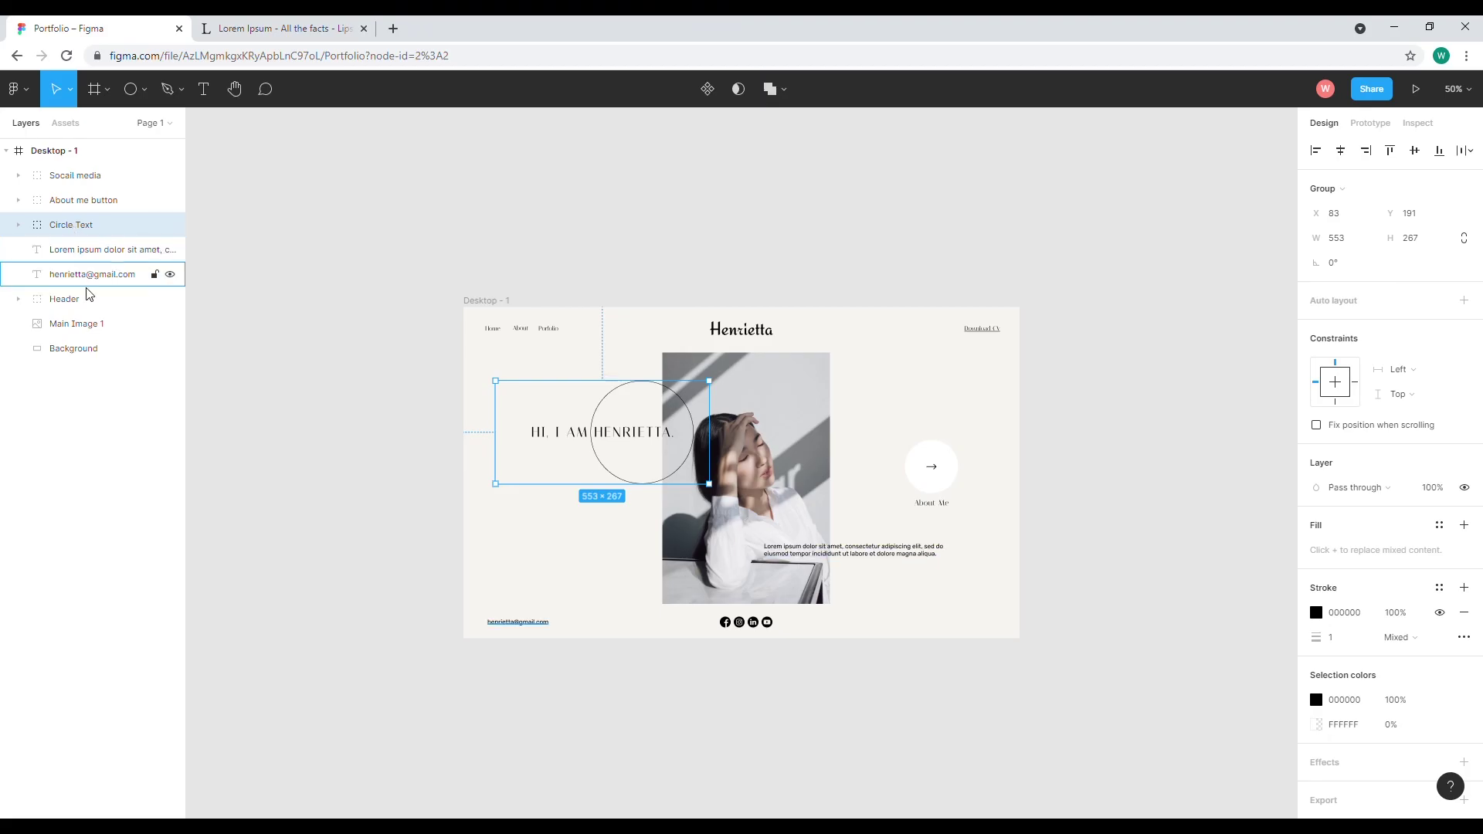
pyautogui.click(509, 627)
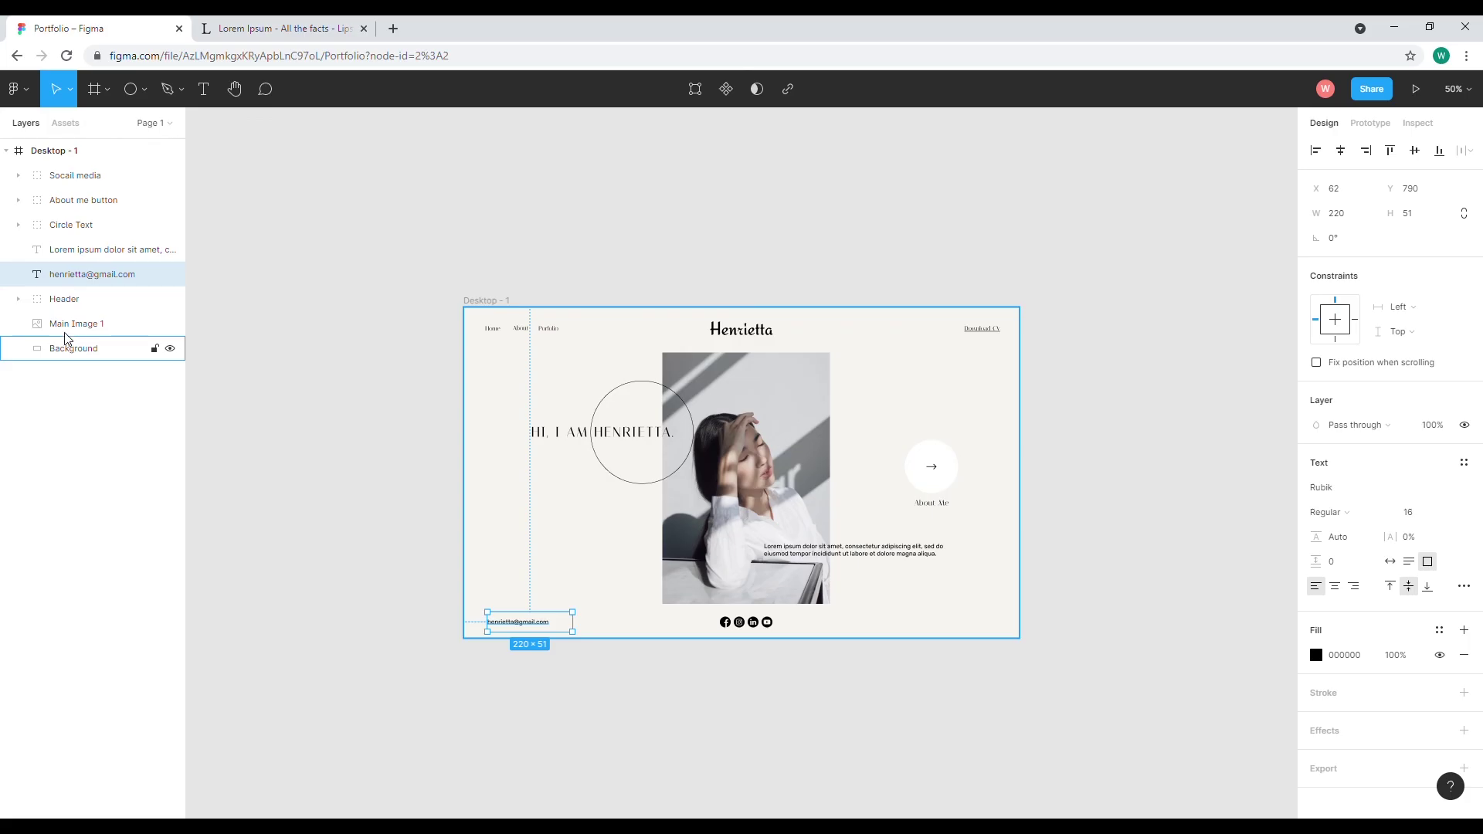
pyautogui.click(209, 212)
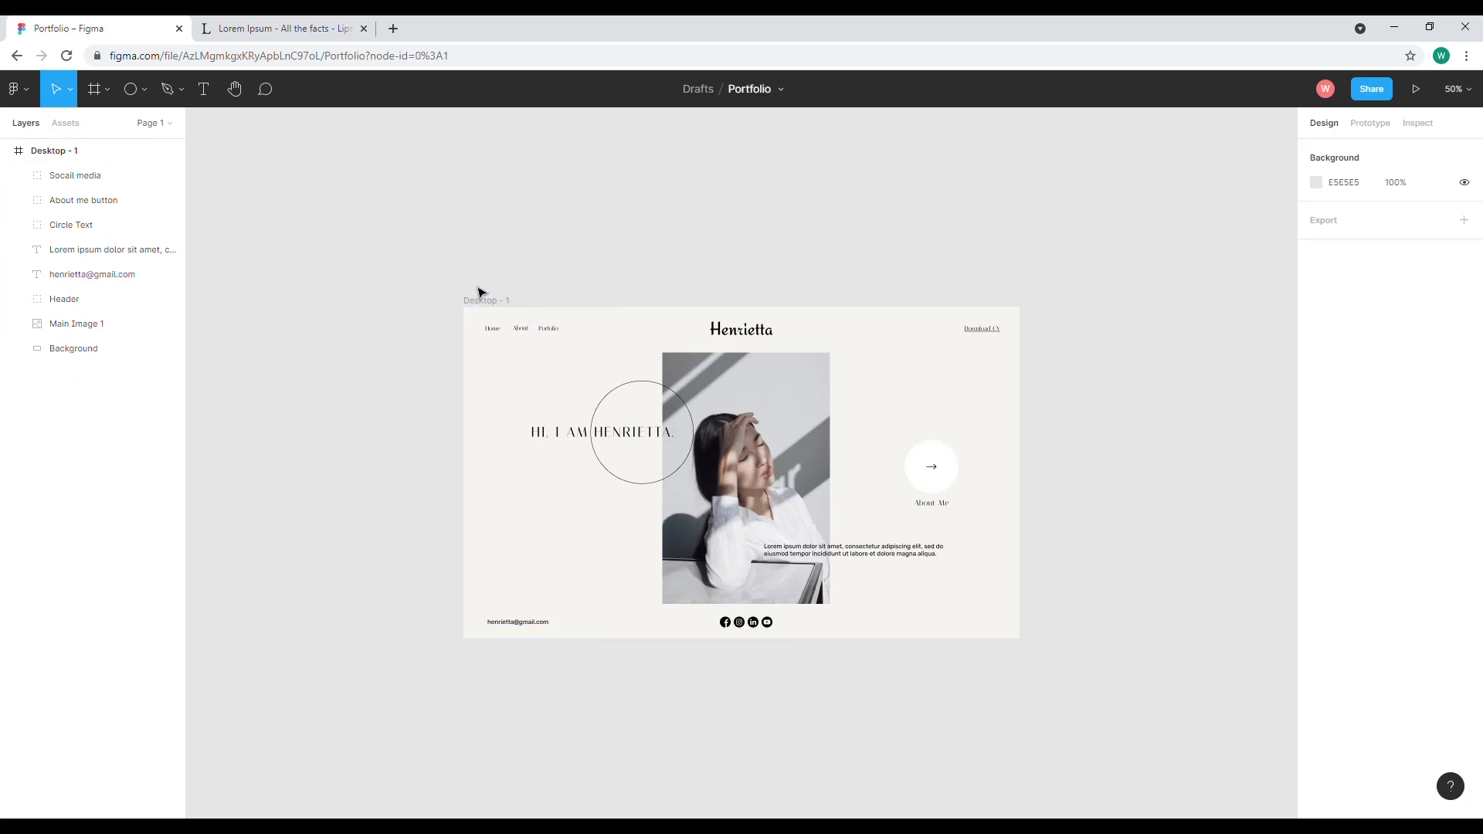
# Rename the 1440×858 'Desktop - 1' frame to 'Home'
pyautogui.doubleClick(68, 151)
pyautogui.write('Home')
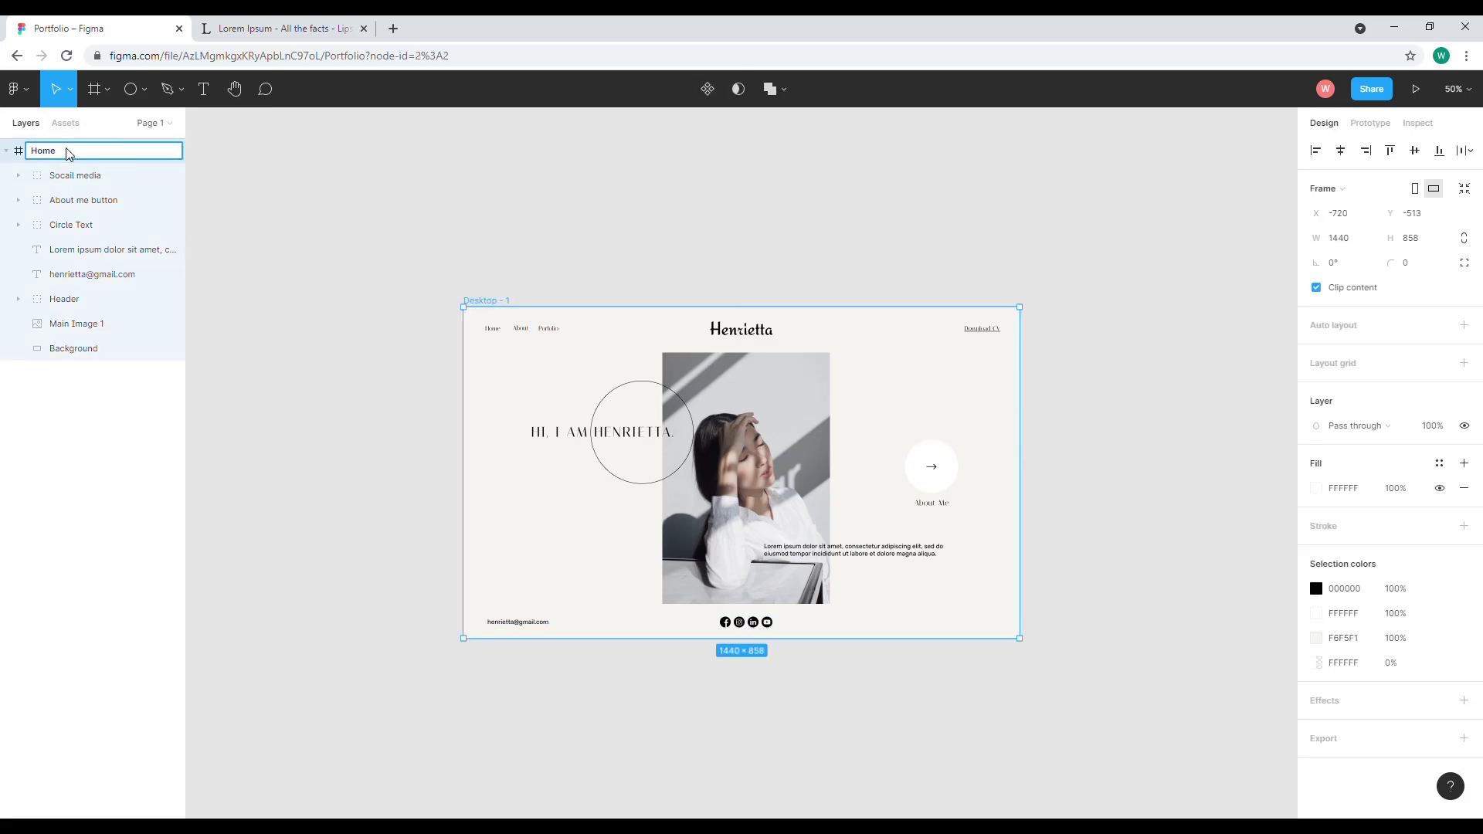
pyautogui.press('Return')
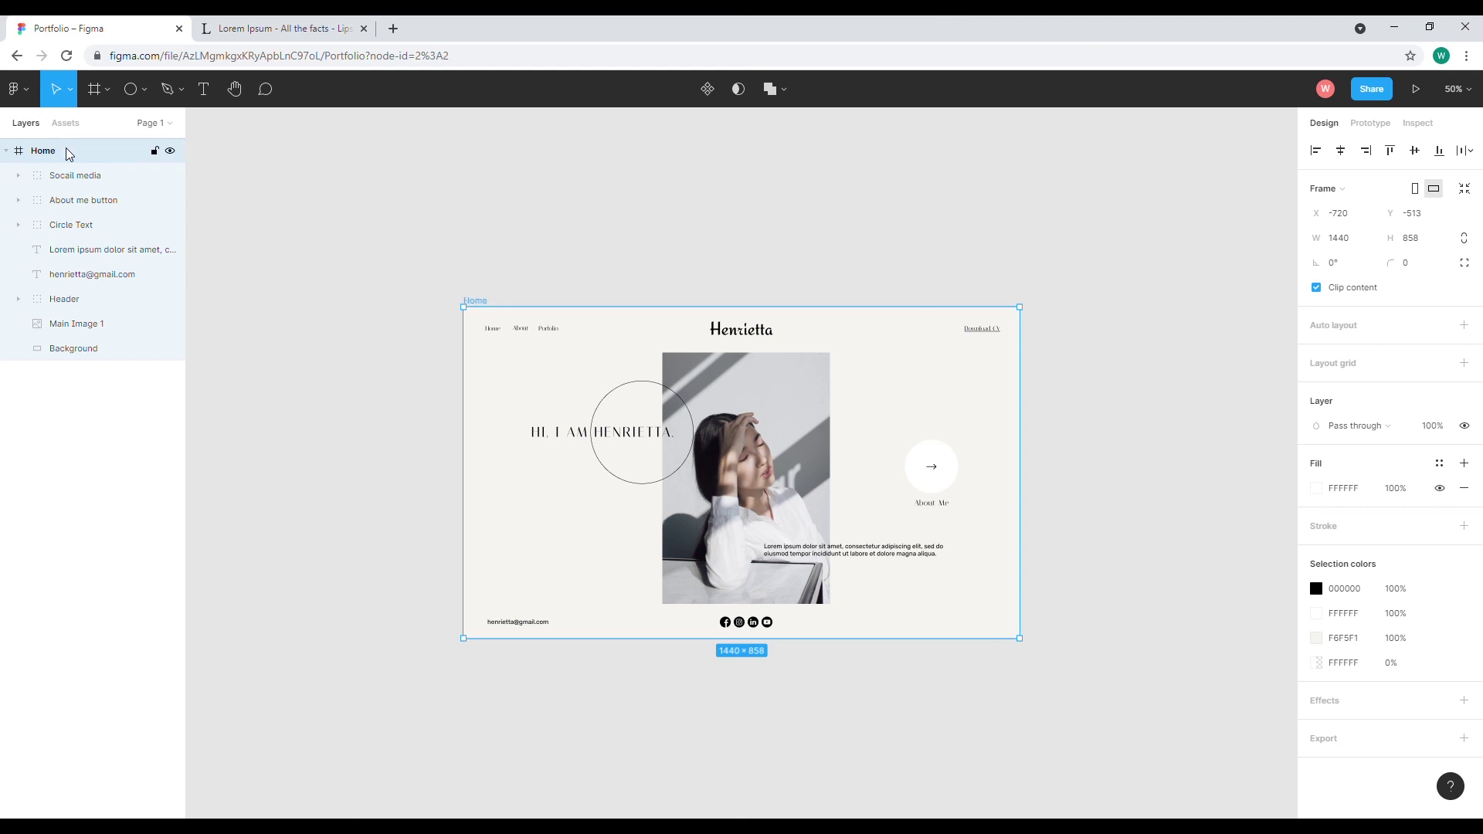